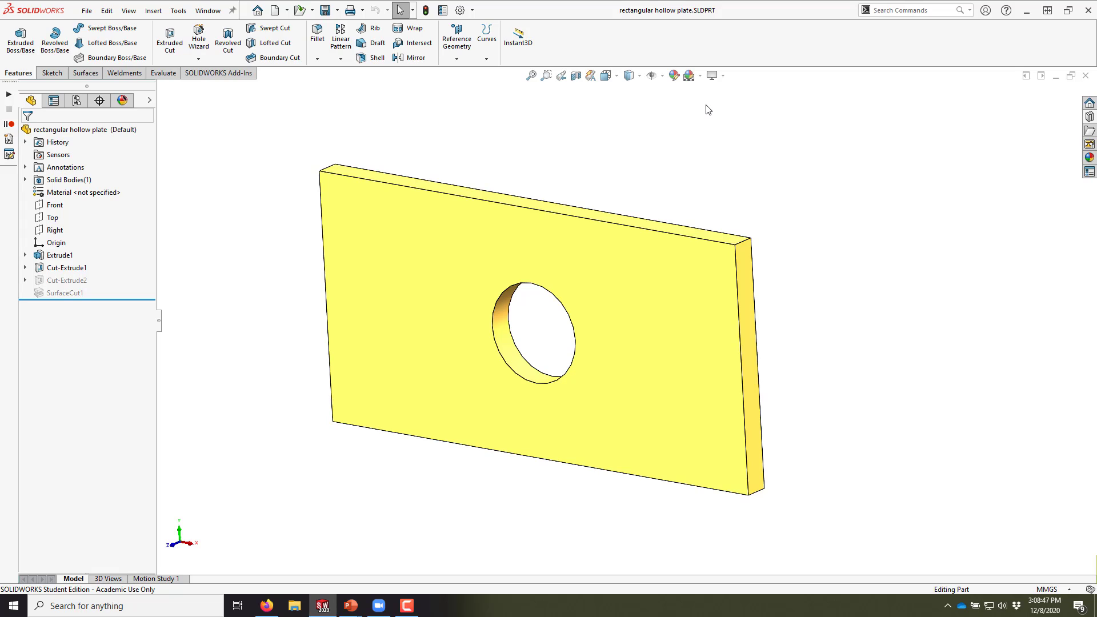
Load the SOLIDWORKS Simulation add-in and create a new Static study for the rectangular hollow plate.
{"action": "left_click", "coordinate": [204, 76]}
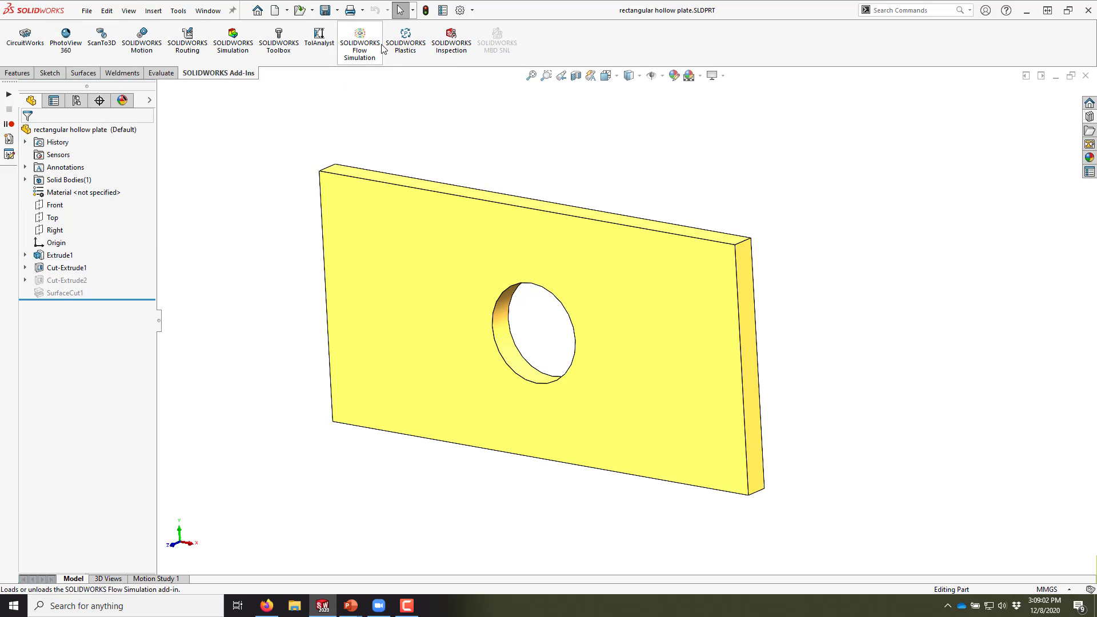
{"action": "left_click", "coordinate": [234, 43]}
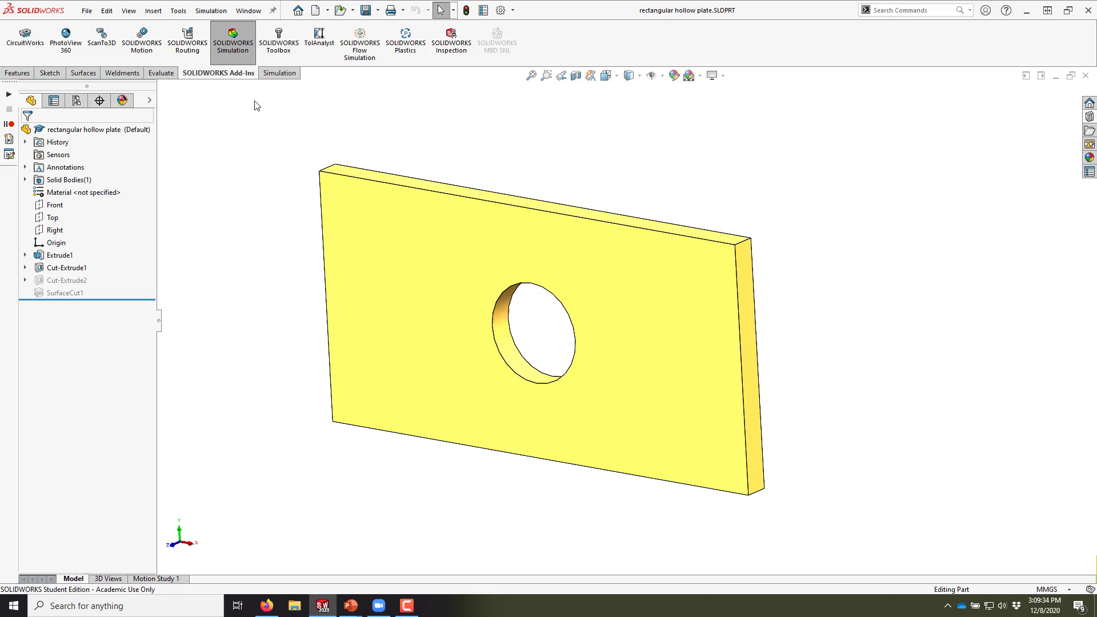
{"action": "left_click", "coordinate": [211, 11]}
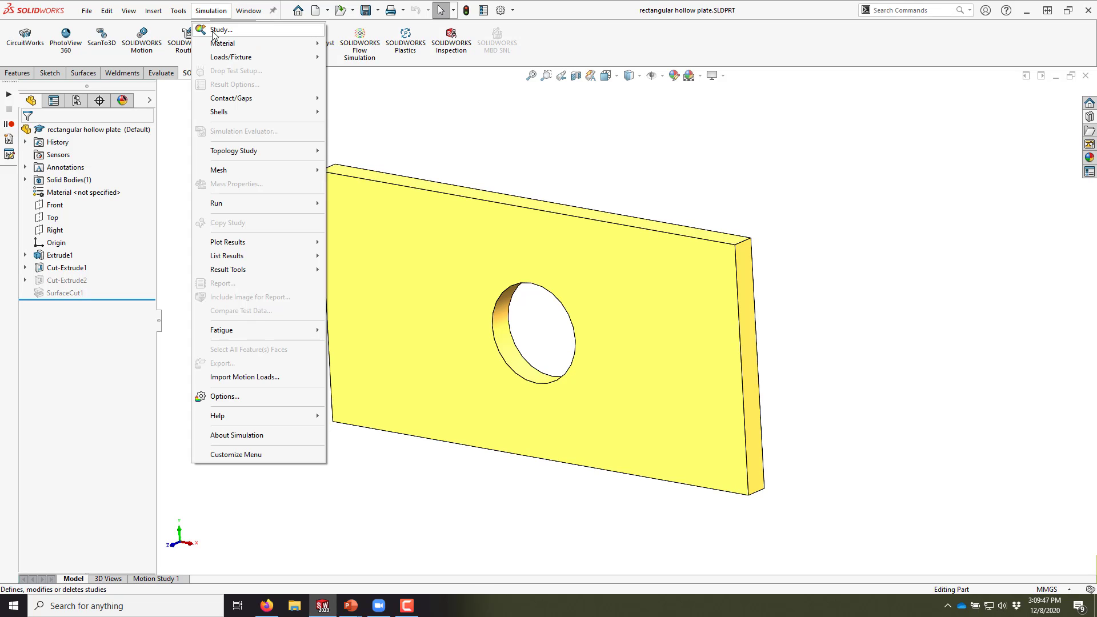
{"action": "left_click", "coordinate": [217, 30]}
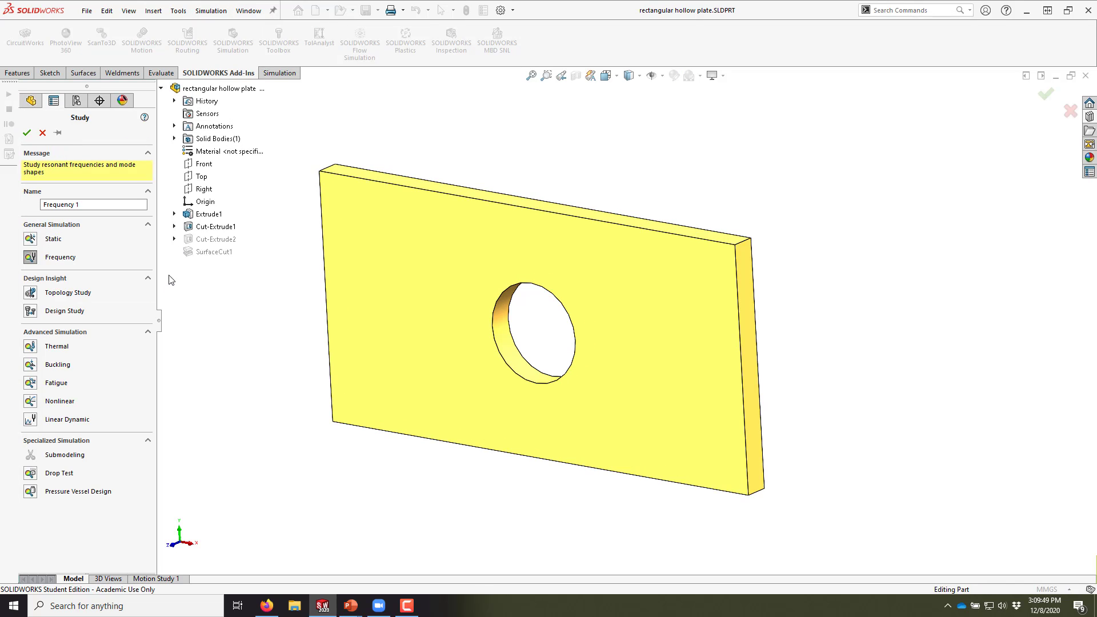
{"action": "left_click_drag", "start_coordinate": [160, 323], "coordinate": [169, 324]}
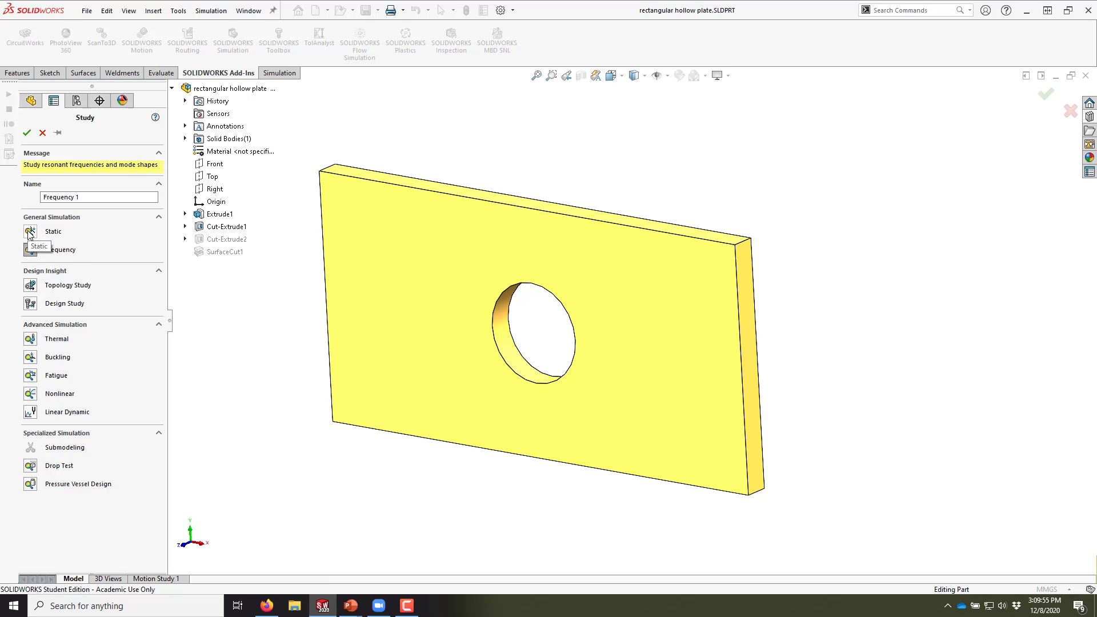
{"action": "left_click", "coordinate": [30, 251]}
{"action": "left_click", "coordinate": [30, 232]}
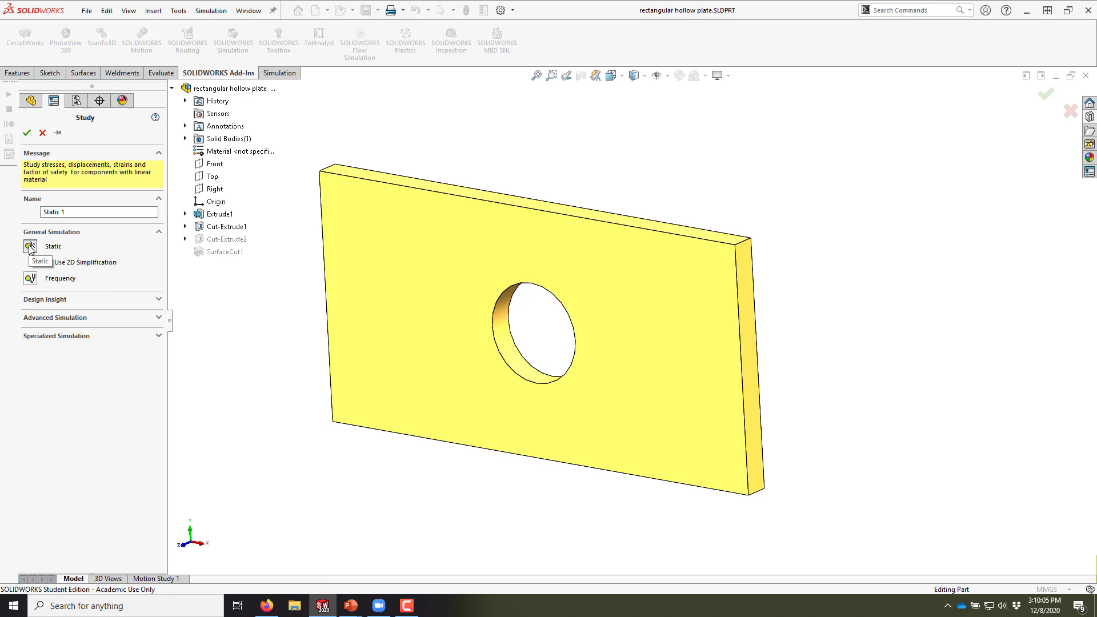
{"action": "left_click", "coordinate": [27, 134]}
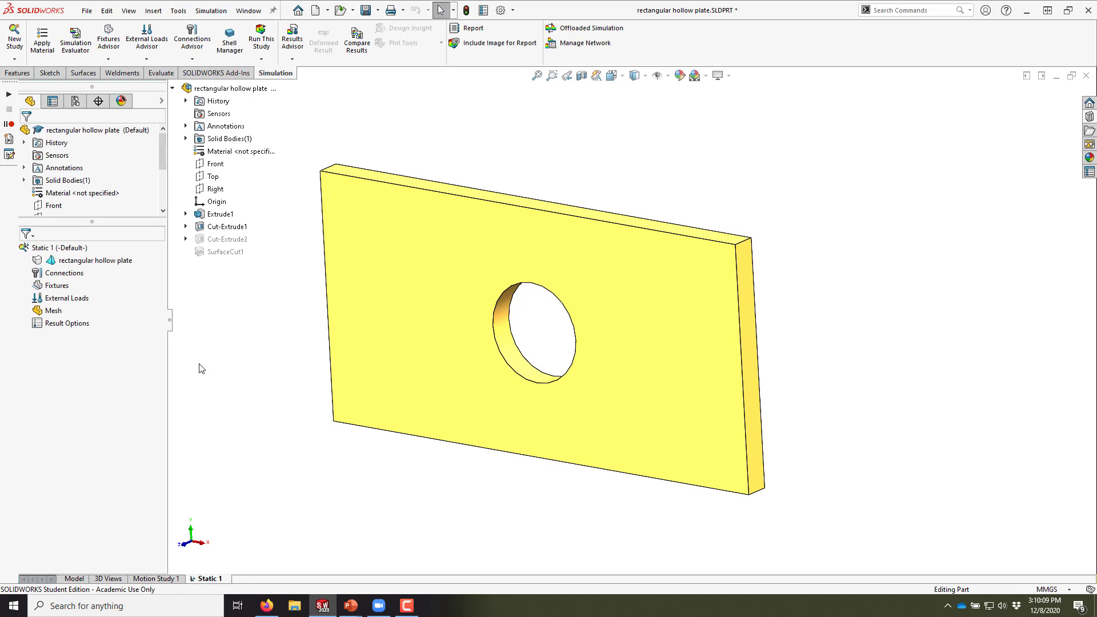
Enlarge the feature tree above the study tree and display the dimensions of the plate's base extrusion.
{"action": "left_click_drag", "start_coordinate": [100, 218], "coordinate": [98, 326]}
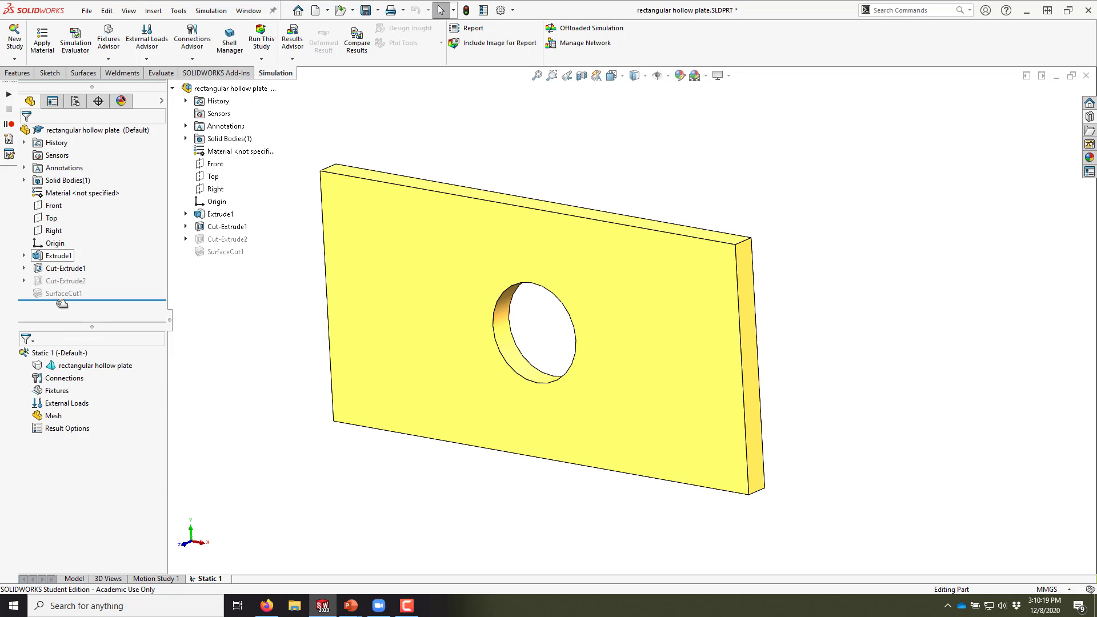
{"action": "left_click_drag", "start_coordinate": [63, 322], "coordinate": [63, 312]}
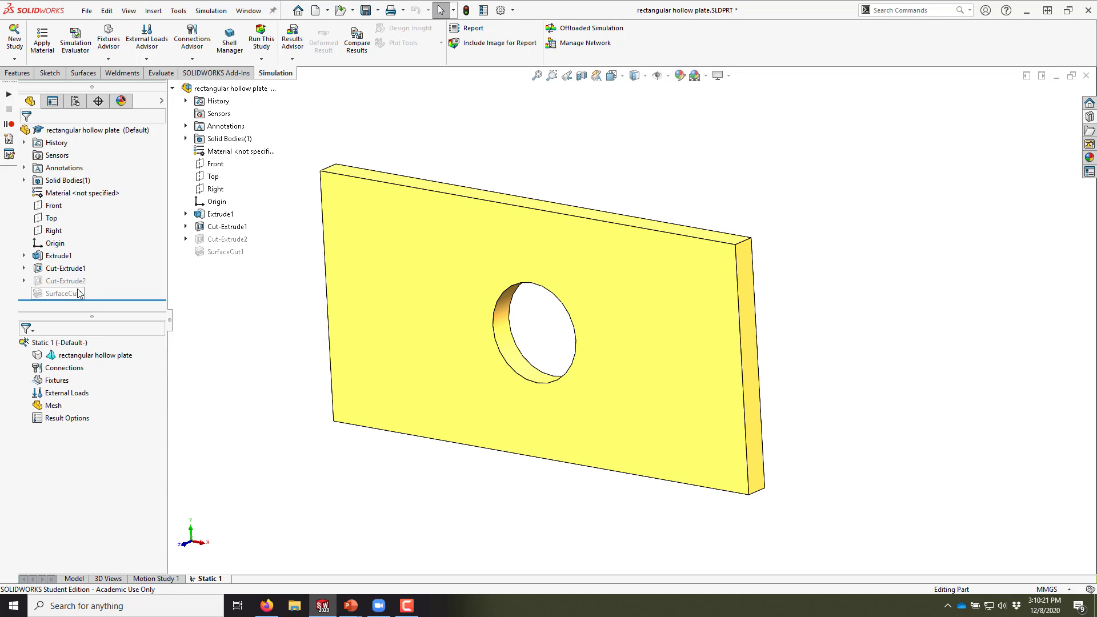
{"action": "left_click", "coordinate": [43, 253]}
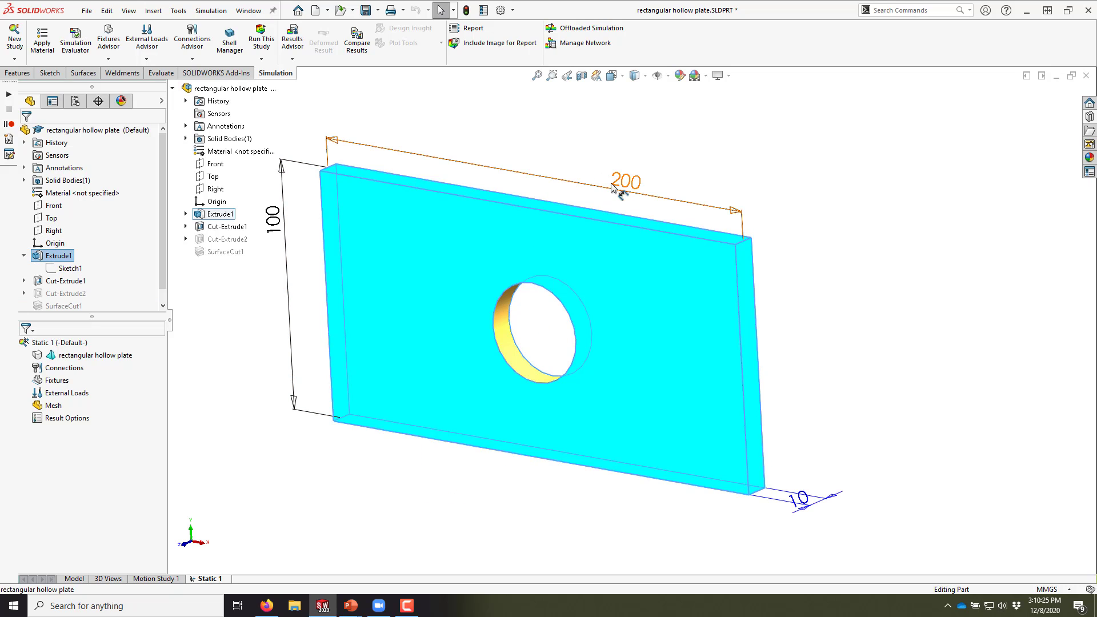
{"action": "left_click", "coordinate": [62, 355]}
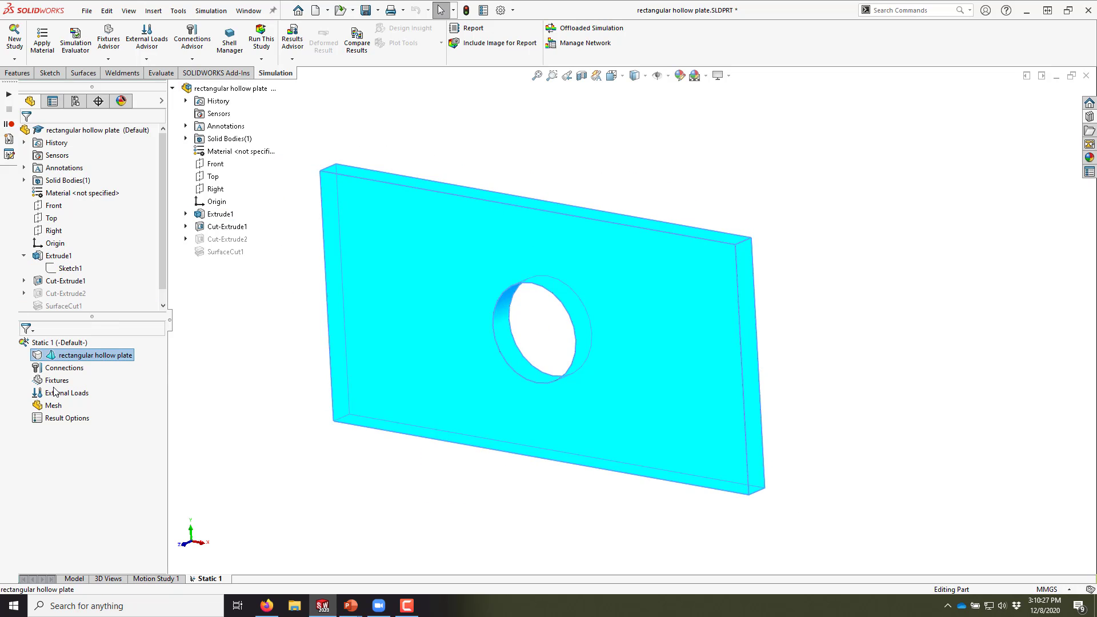
{"action": "left_click", "coordinate": [307, 462]}
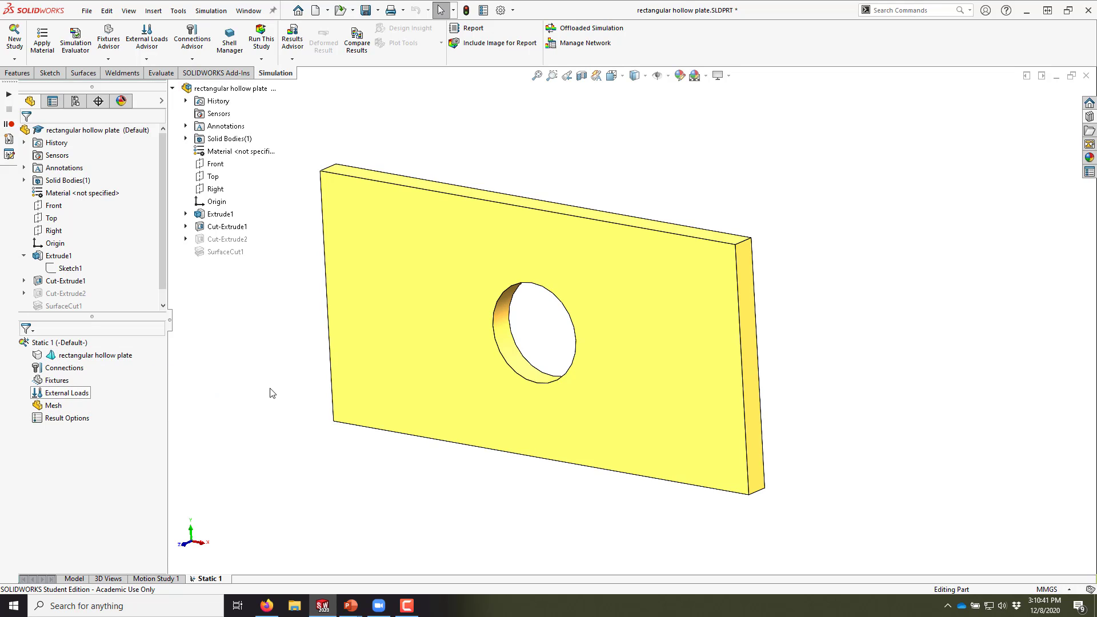
Assign AISI 304 from the Steel materials to the rectangular hollow plate in the static study.
{"action": "left_click", "coordinate": [39, 359]}
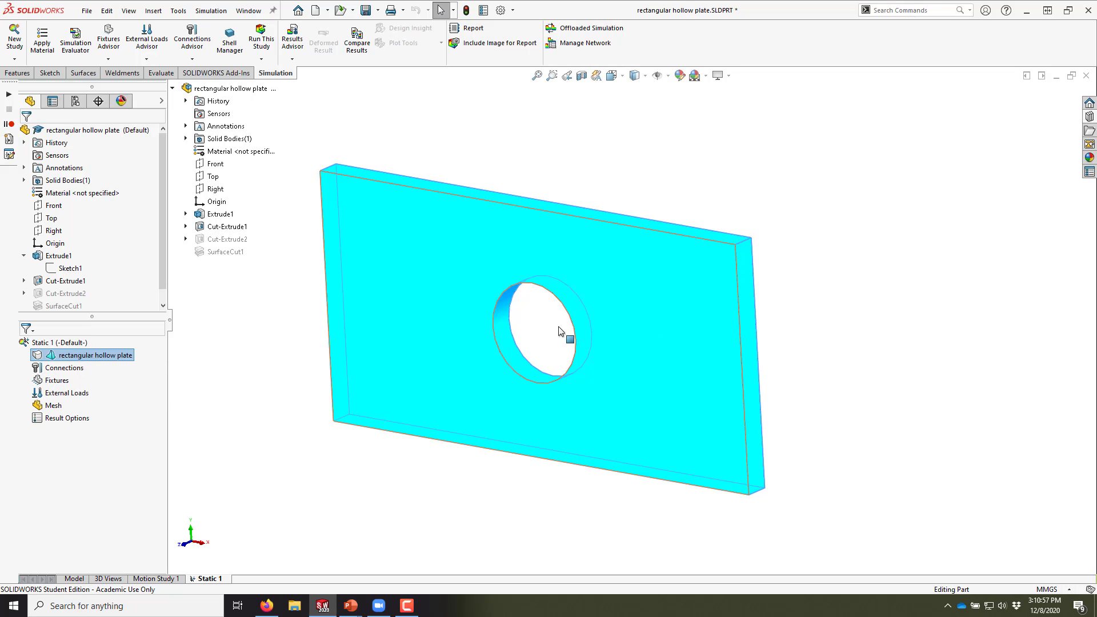
{"action": "right_click", "coordinate": [47, 356]}
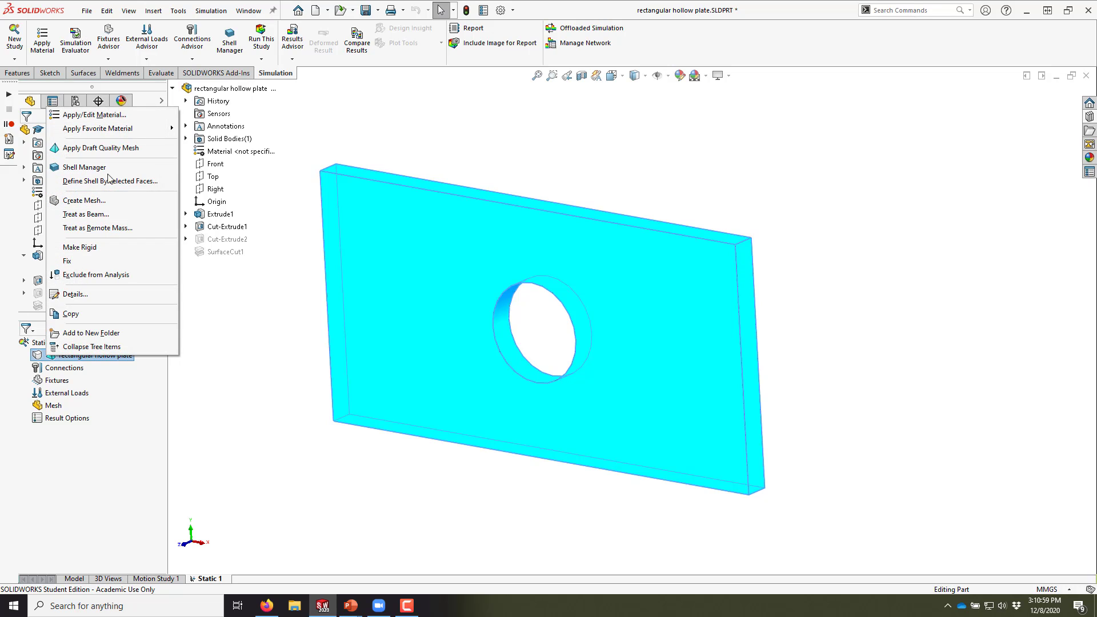
{"action": "left_click", "coordinate": [103, 118]}
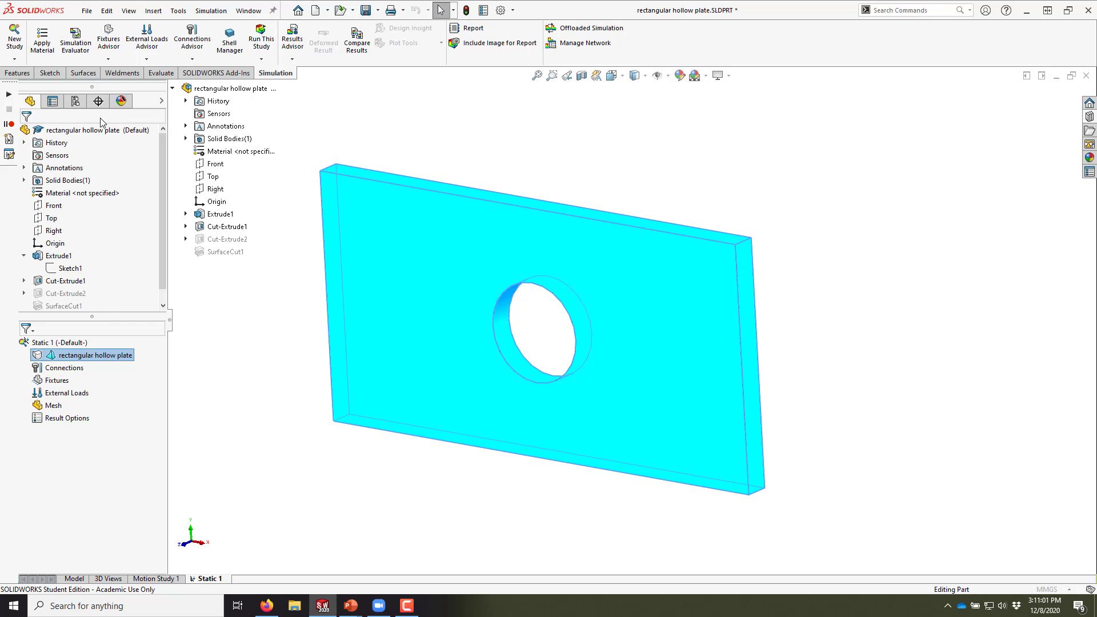
{"action": "left_click_drag", "start_coordinate": [172, 12], "coordinate": [291, 57]}
{"action": "scroll", "coordinate": [296, 131], "scroll_direction": "up", "scroll_amount": 1}
{"action": "left_click", "coordinate": [195, 230]}
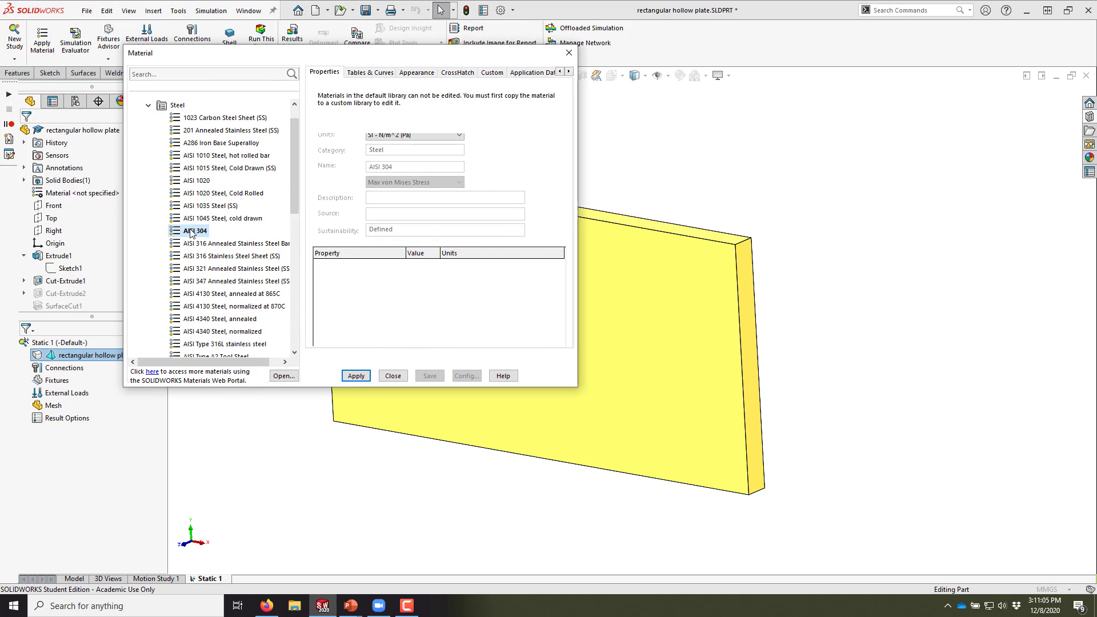
{"action": "left_click", "coordinate": [356, 376]}
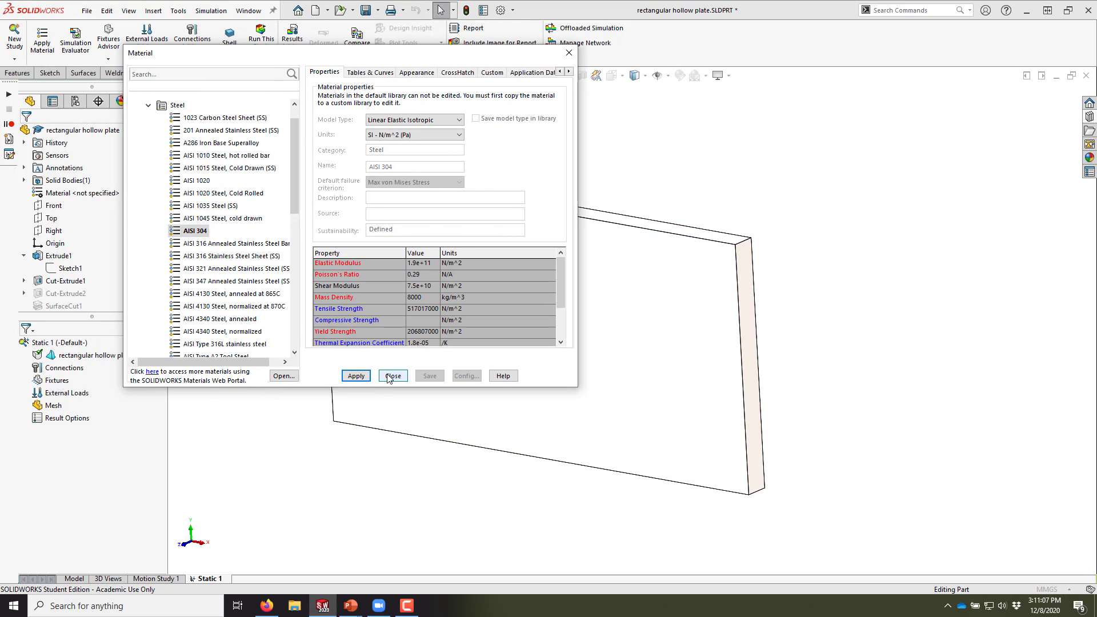
{"action": "left_click", "coordinate": [392, 376]}
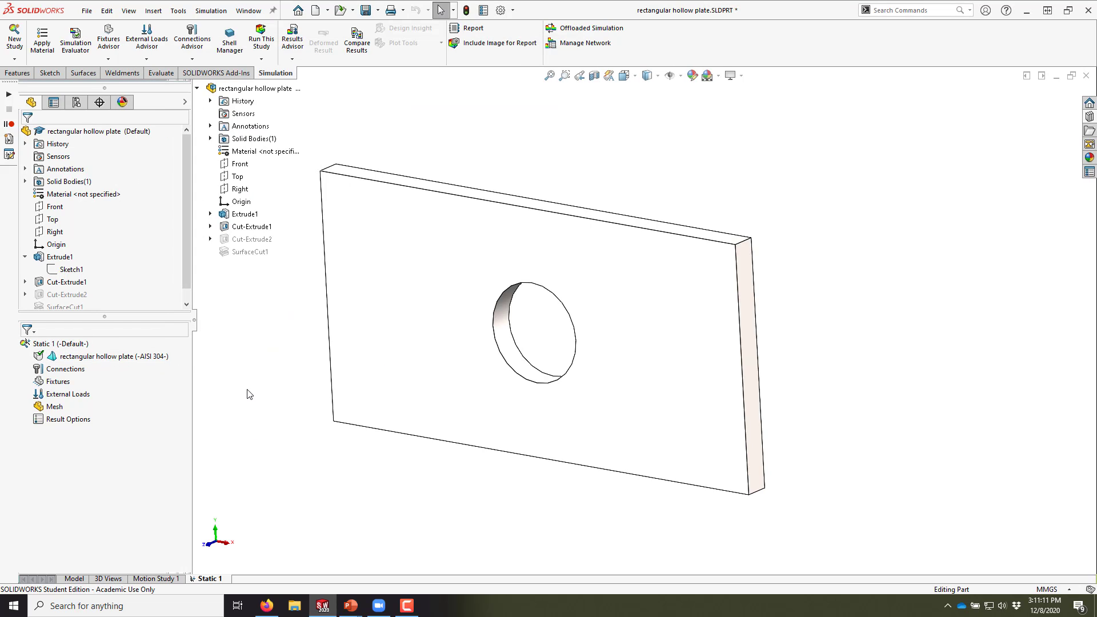
Examine the plate's material properties in SI - N/mm^2 (MPa) units.
{"action": "right_click", "coordinate": [144, 360]}
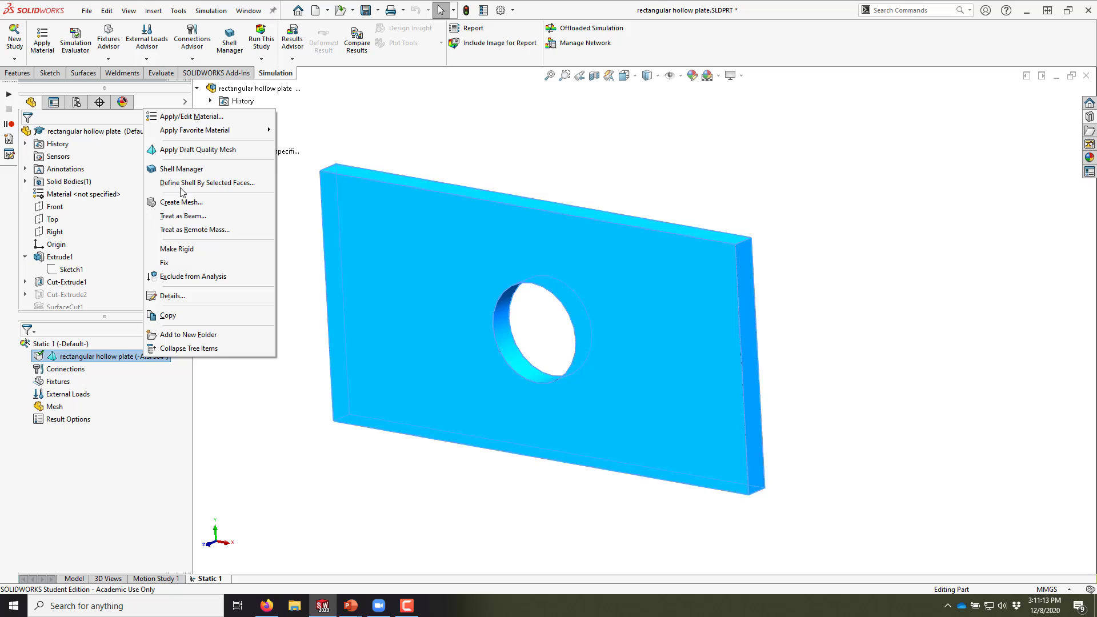
{"action": "left_click", "coordinate": [192, 117]}
{"action": "left_click", "coordinate": [297, 90]}
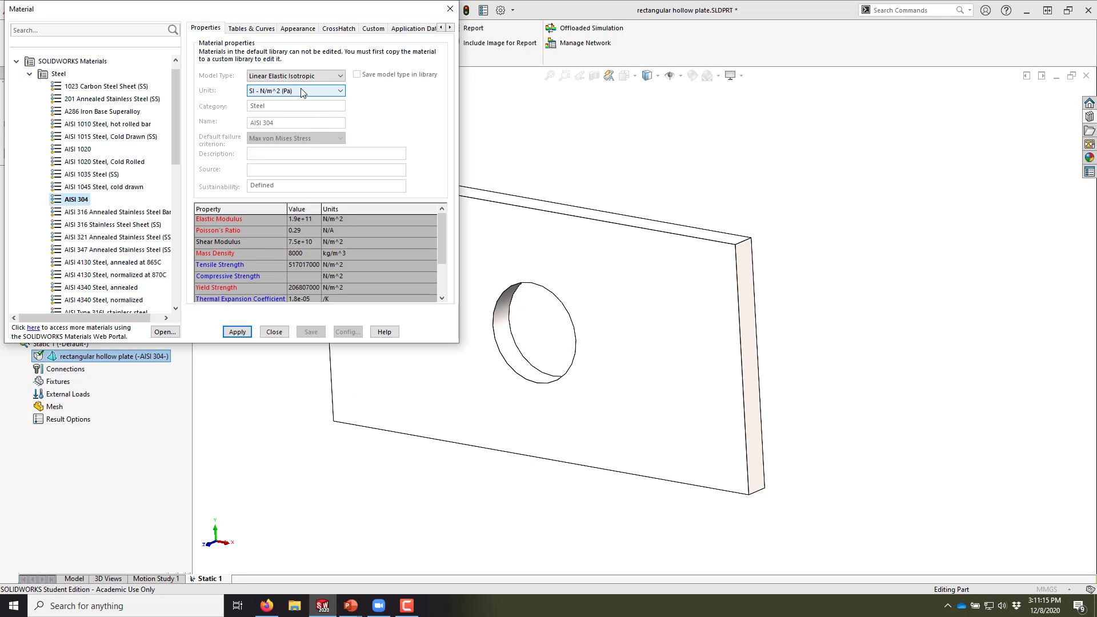
{"action": "left_click", "coordinate": [292, 126]}
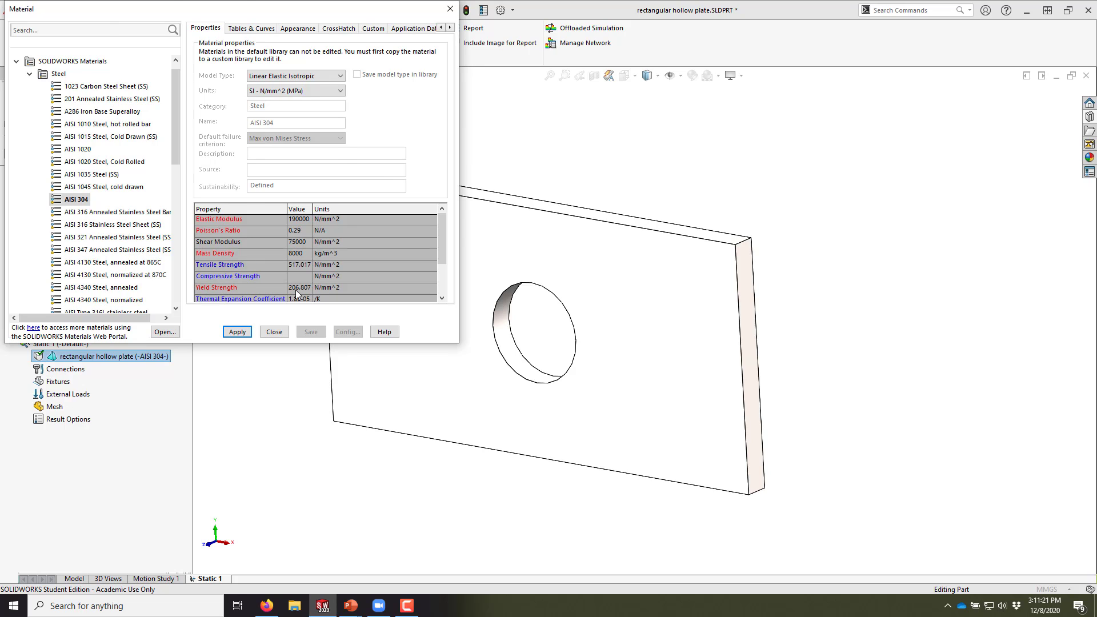
{"action": "left_click", "coordinate": [275, 331]}
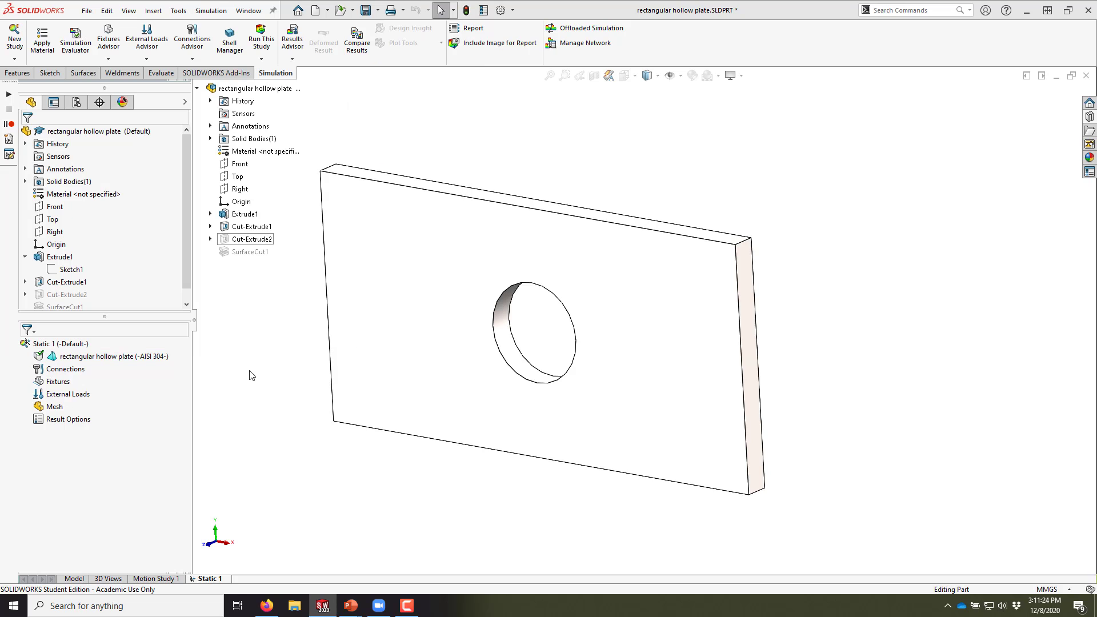
Apply a Fixed Geometry fixture to the narrow face at the plate's left end.
{"action": "right_click", "coordinate": [65, 386]}
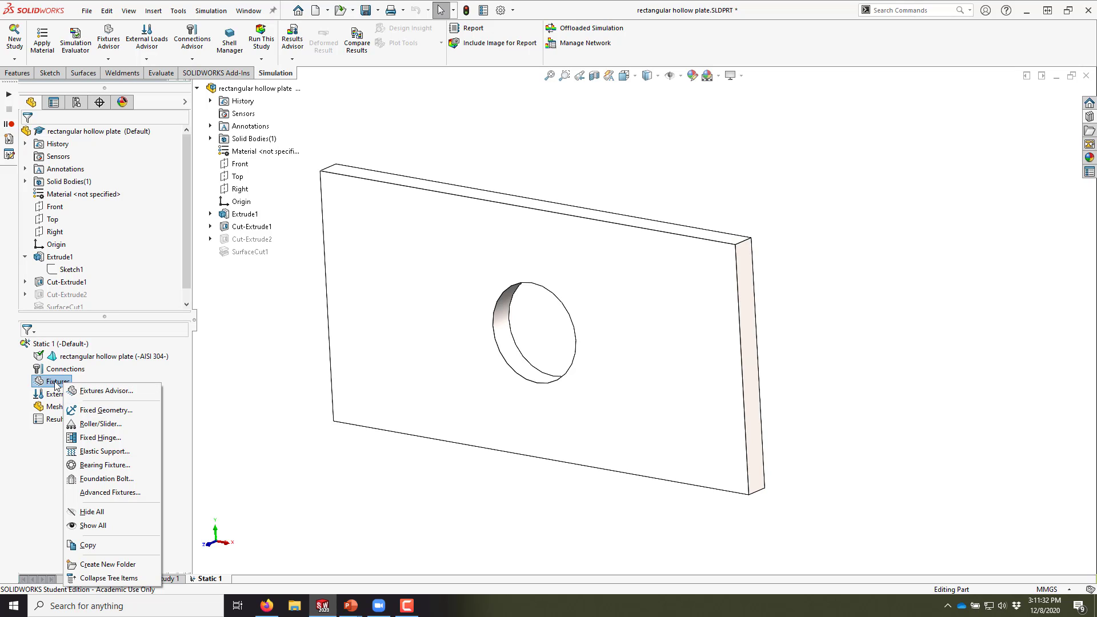
{"action": "left_click", "coordinate": [106, 411]}
{"action": "middle_click_drag", "start_coordinate": [309, 316], "coordinate": [416, 330]}
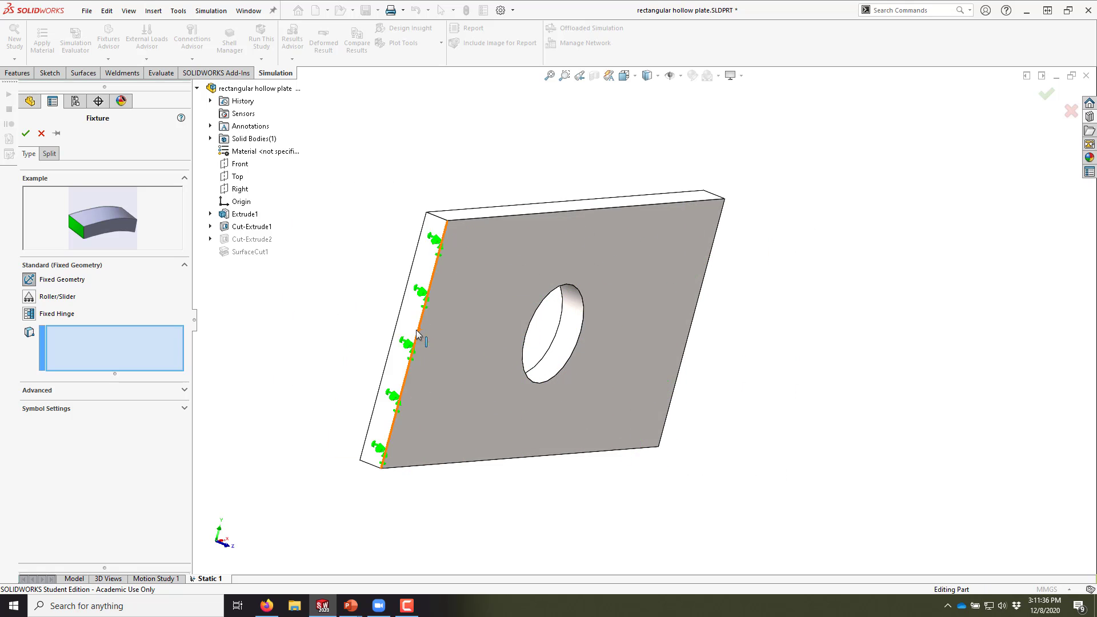
{"action": "left_click", "coordinate": [416, 331]}
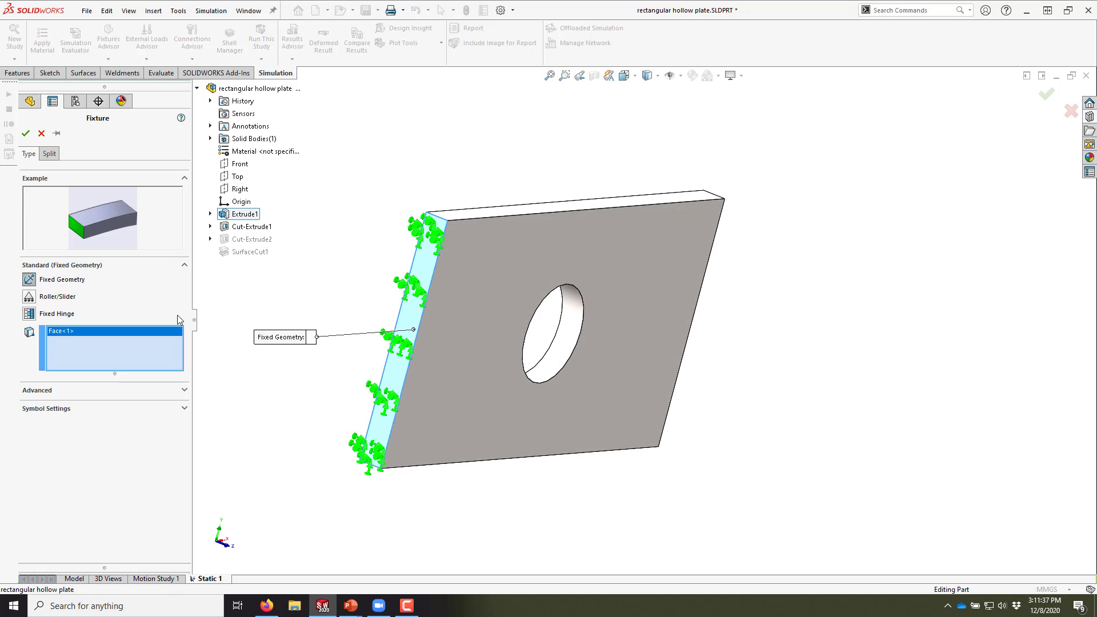
{"action": "left_click", "coordinate": [23, 133]}
Apply a normal force of 25000 lbf in English (IPS) units to the end face opposite the fixture, reversed to pull outward.
{"action": "middle_click_drag", "start_coordinate": [380, 334], "coordinate": [281, 313]}
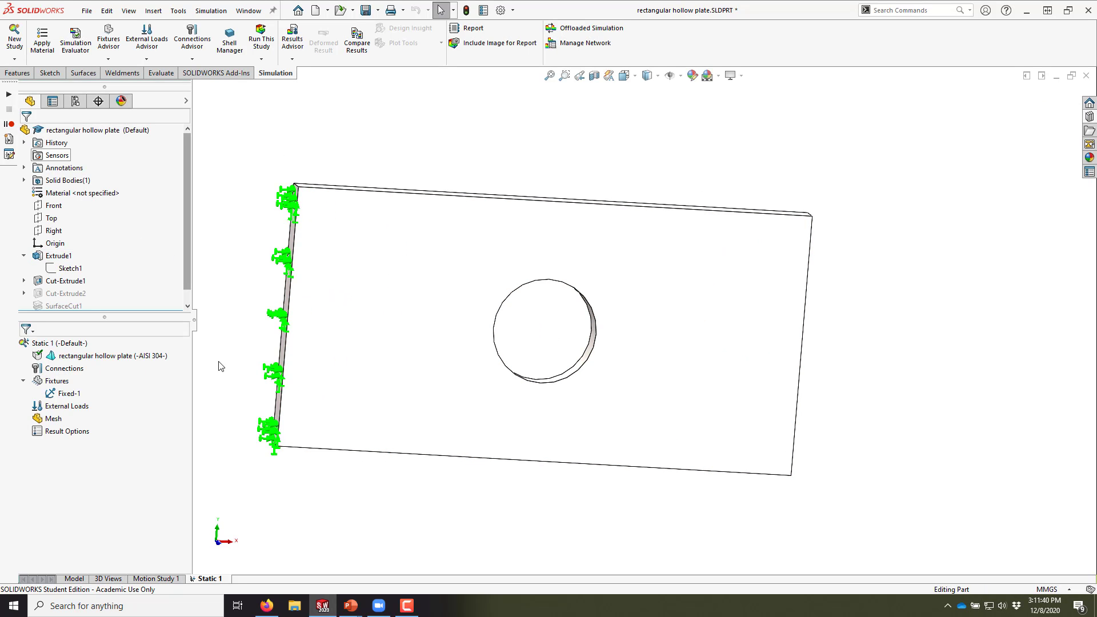
{"action": "middle_click_drag", "start_coordinate": [221, 366], "coordinate": [705, 318]}
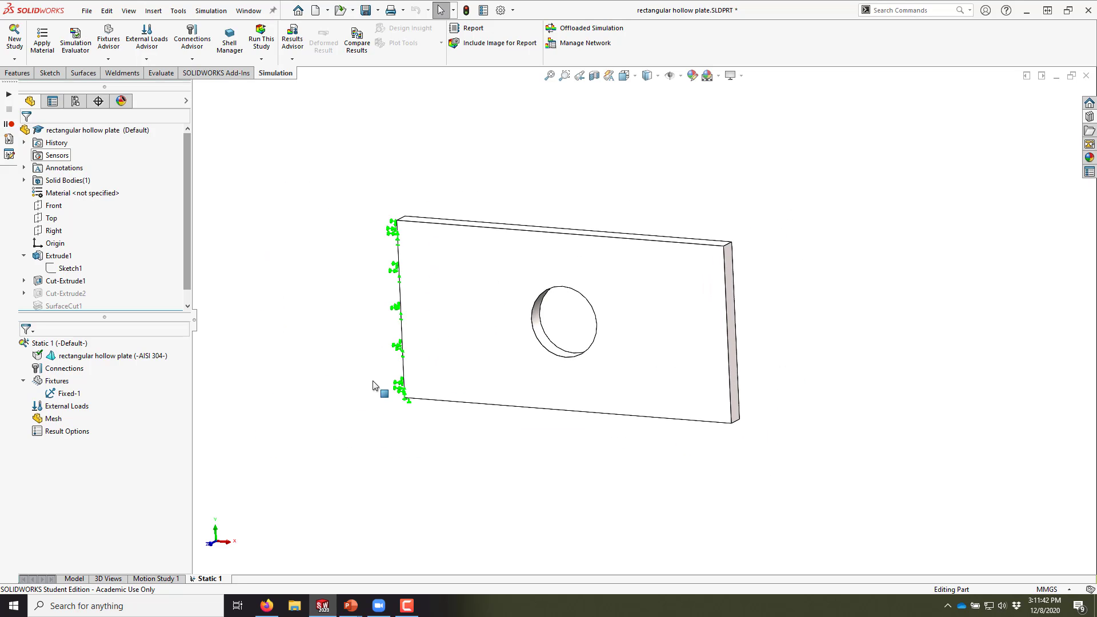
{"action": "right_click", "coordinate": [60, 406]}
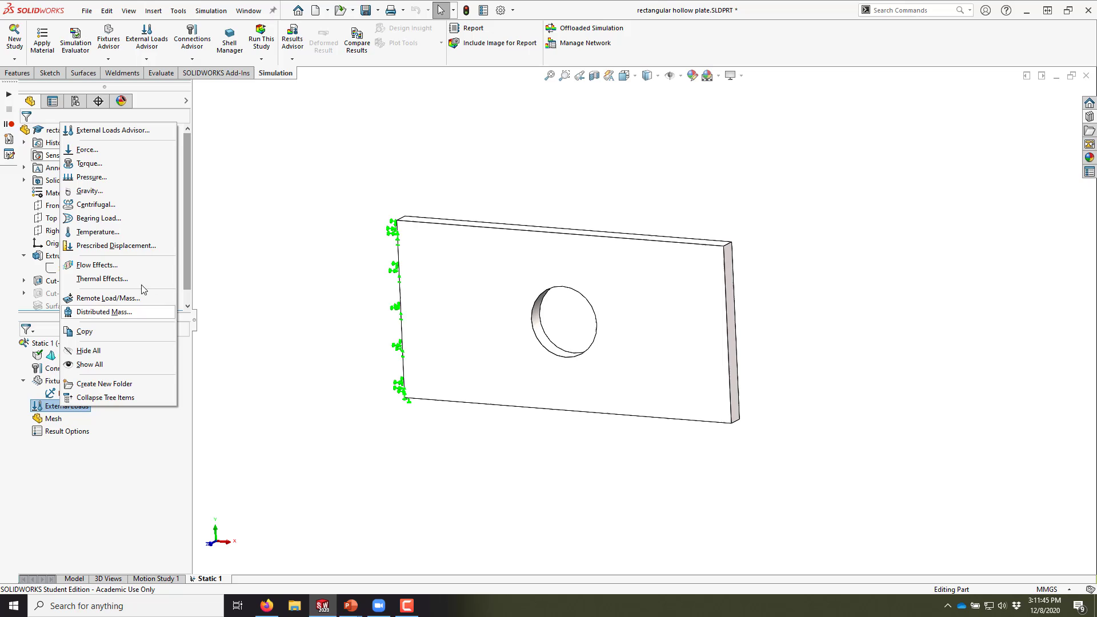
{"action": "left_click", "coordinate": [120, 150]}
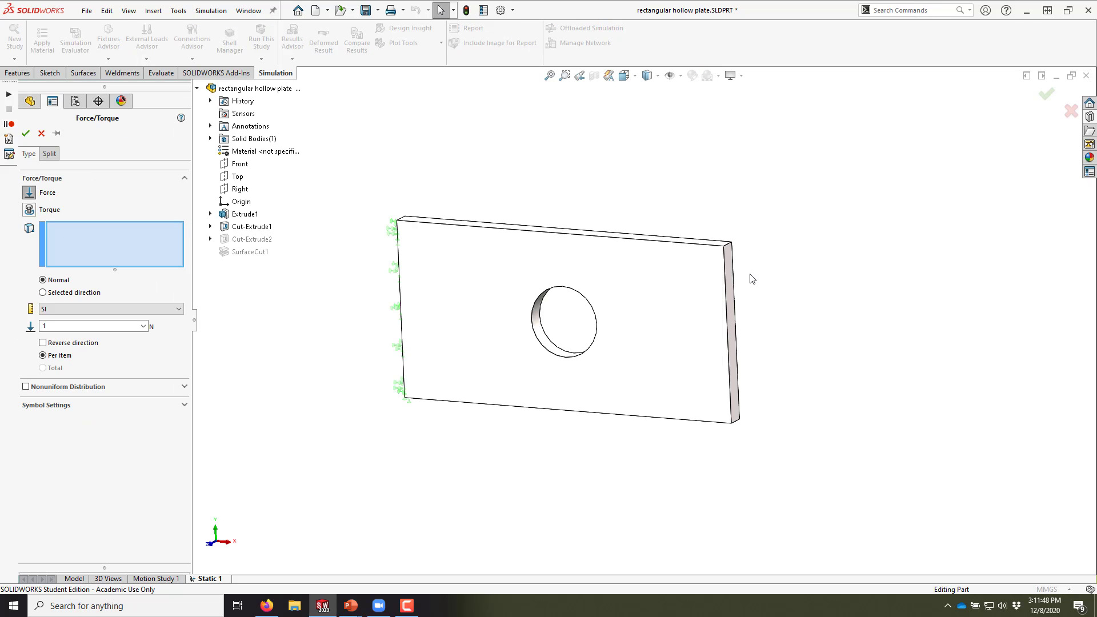
{"action": "scroll", "coordinate": [730, 293], "scroll_direction": "down", "scroll_amount": 1}
{"action": "left_click", "coordinate": [694, 310]}
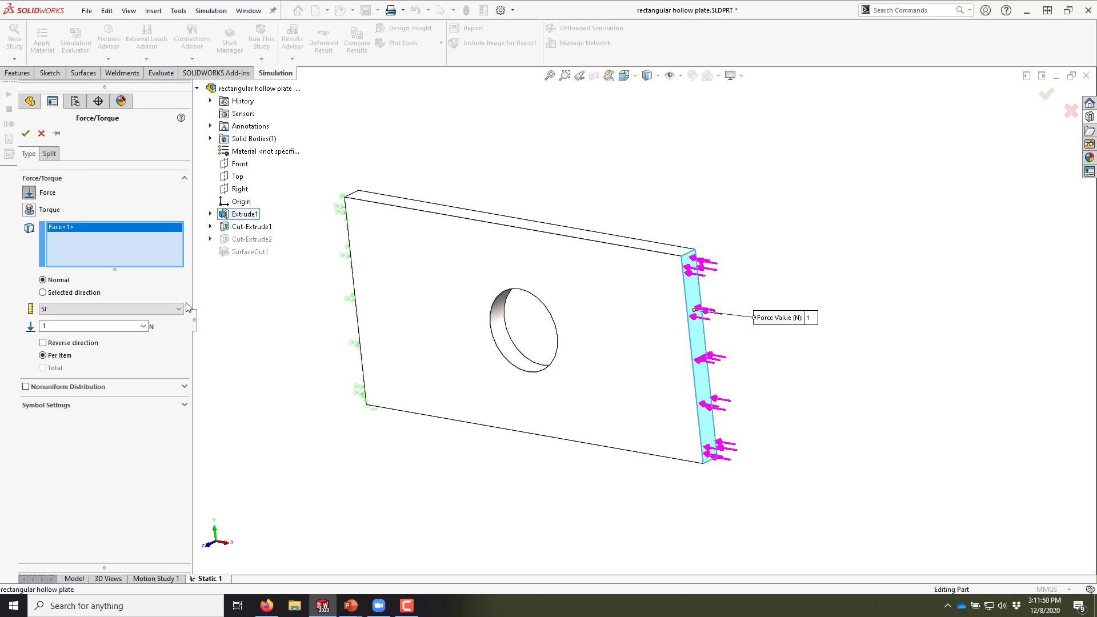
{"action": "left_click", "coordinate": [60, 309]}
{"action": "left_click", "coordinate": [68, 322]}
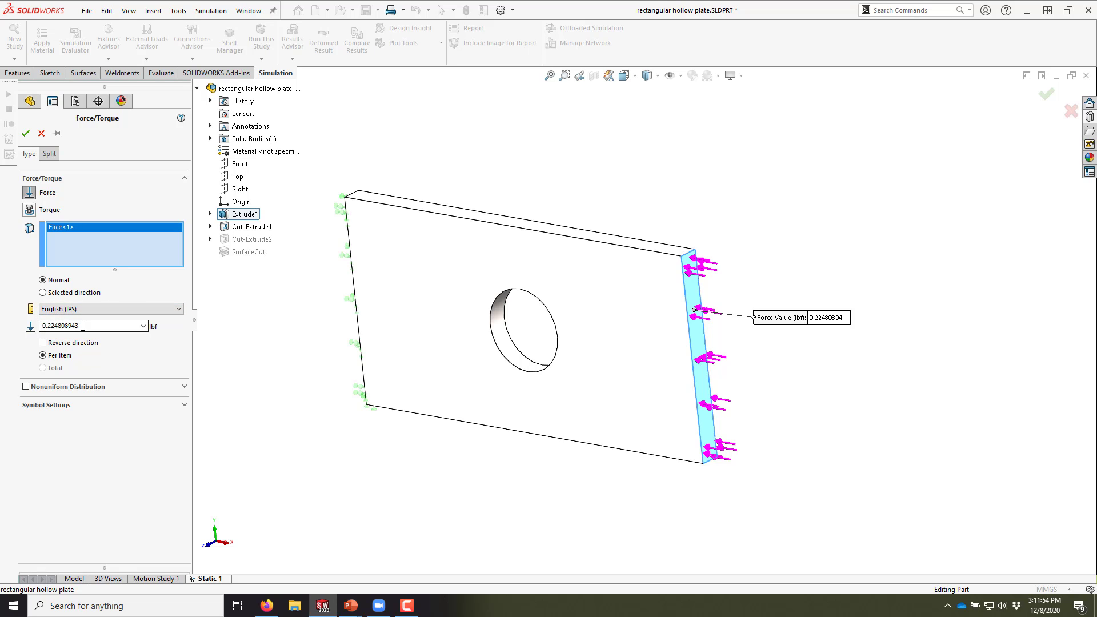
{"action": "double_click", "coordinate": [83, 326]}
{"action": "type", "text": "25000"}
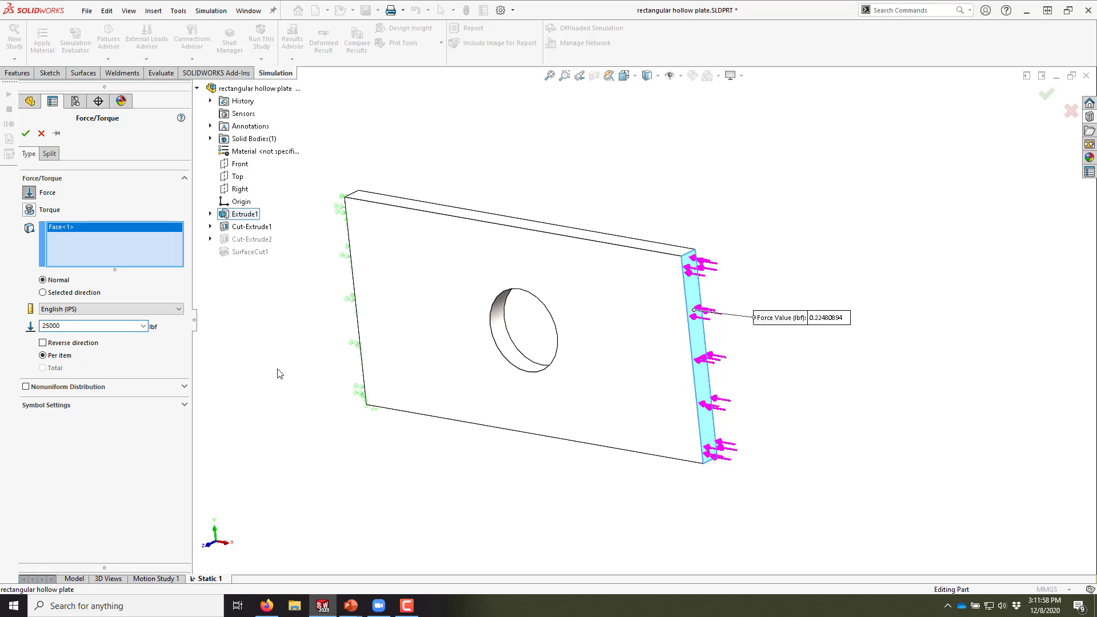
{"action": "left_click", "coordinate": [73, 343]}
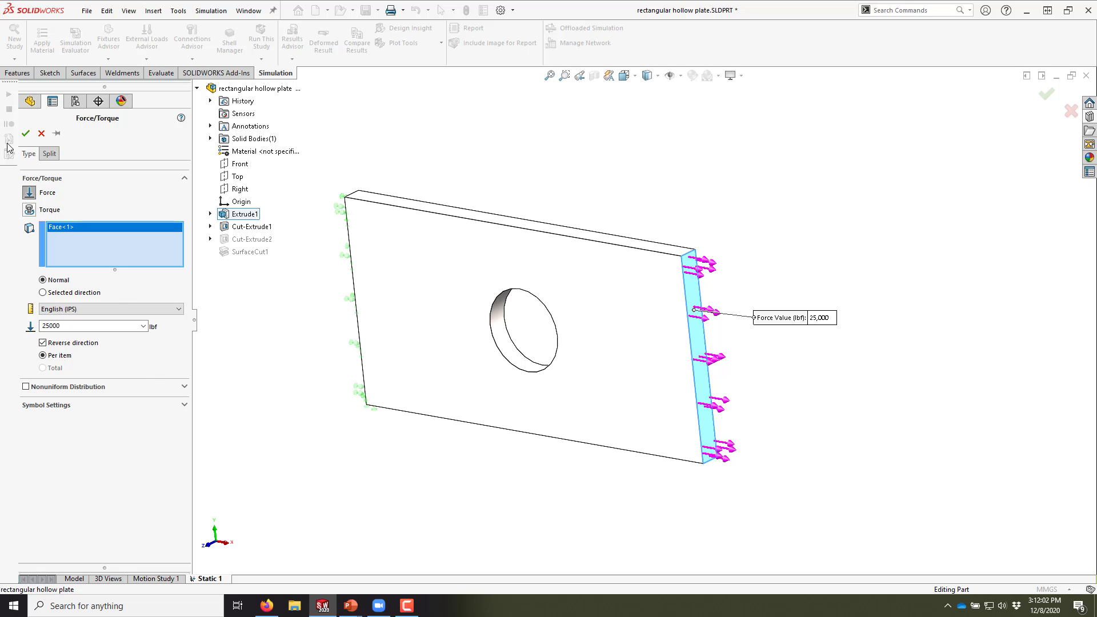
{"action": "left_click", "coordinate": [25, 133]}
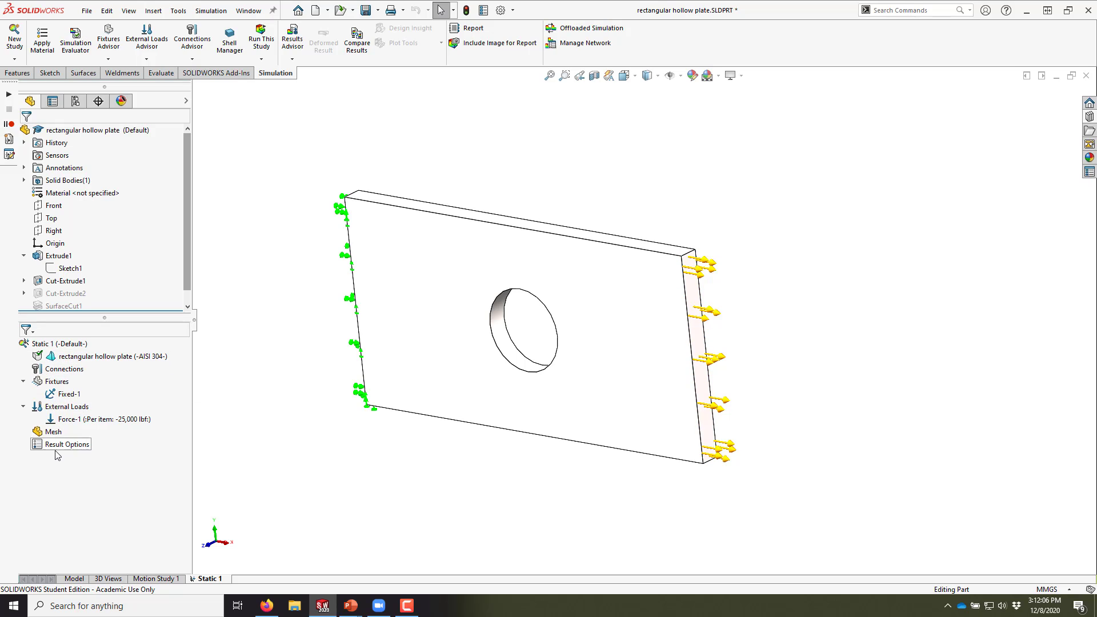
Check the plate study's material, fixtures and external loads, and run the static analysis.
{"action": "left_click", "coordinate": [60, 360]}
{"action": "left_click", "coordinate": [57, 381]}
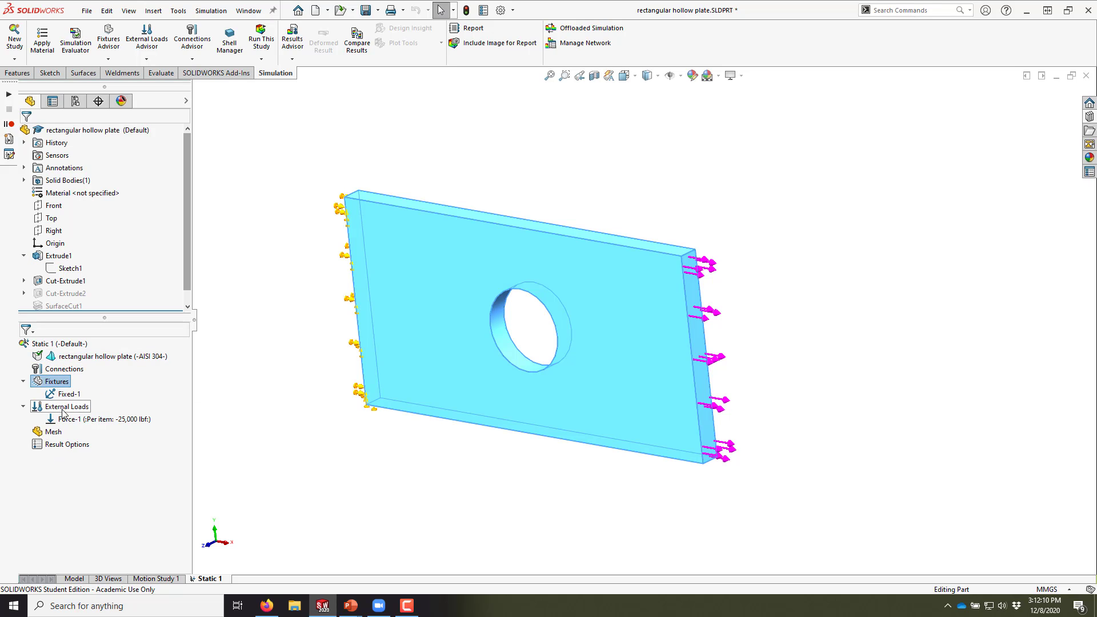
{"action": "left_click", "coordinate": [63, 409]}
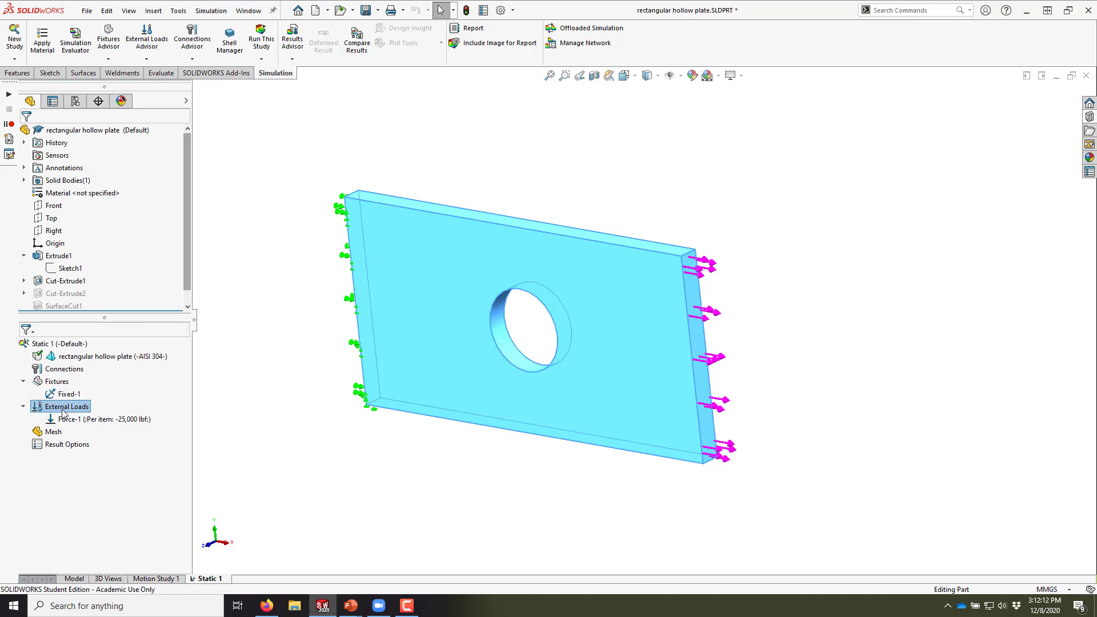
{"action": "left_click", "coordinate": [291, 443]}
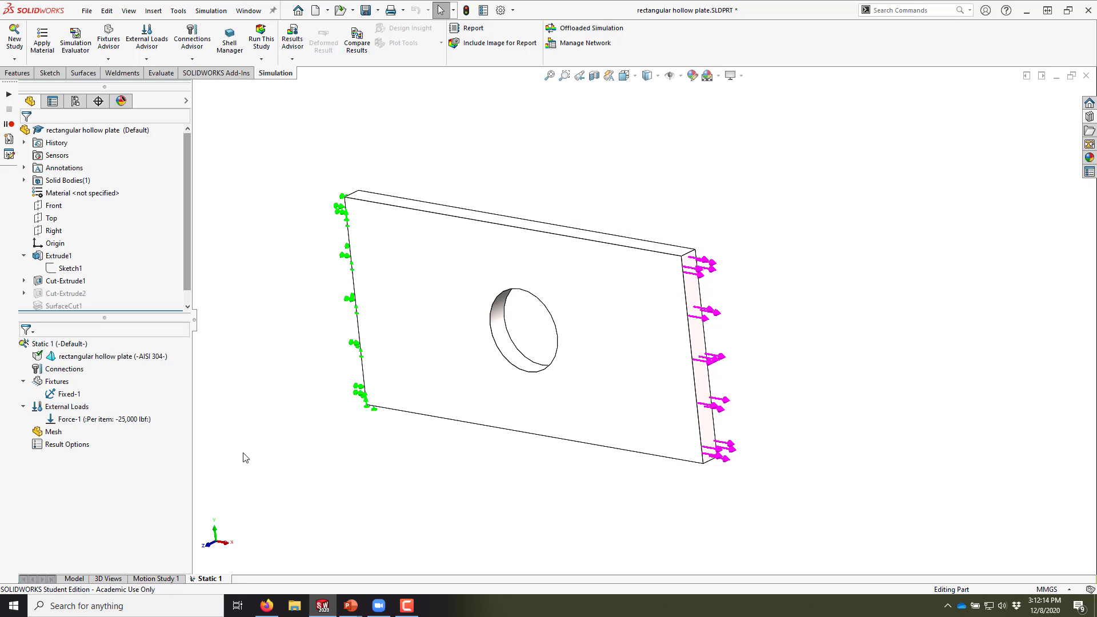
{"action": "left_click", "coordinate": [265, 46]}
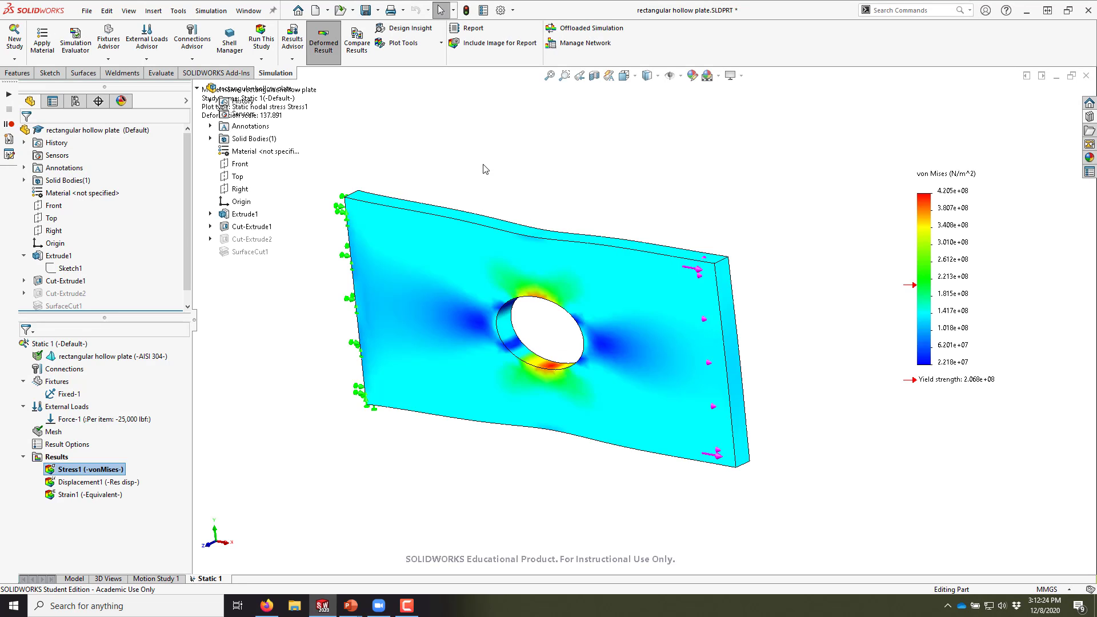
View the displacement and strain result plots, and return to the von Mises stress plot.
{"action": "double_click", "coordinate": [86, 483]}
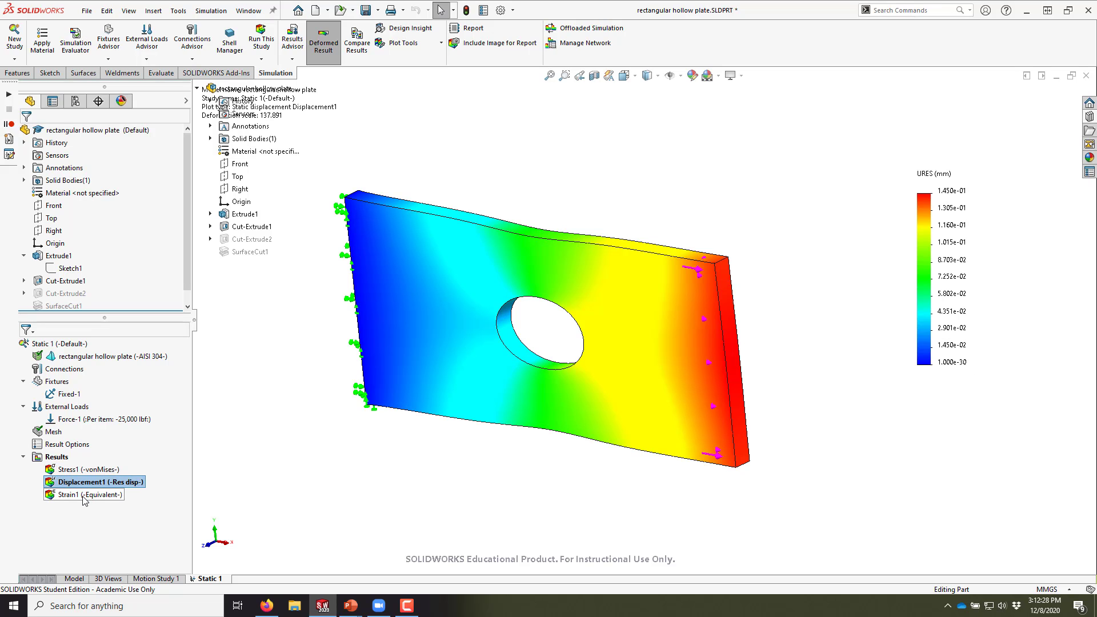
{"action": "double_click", "coordinate": [85, 494]}
{"action": "double_click", "coordinate": [85, 469]}
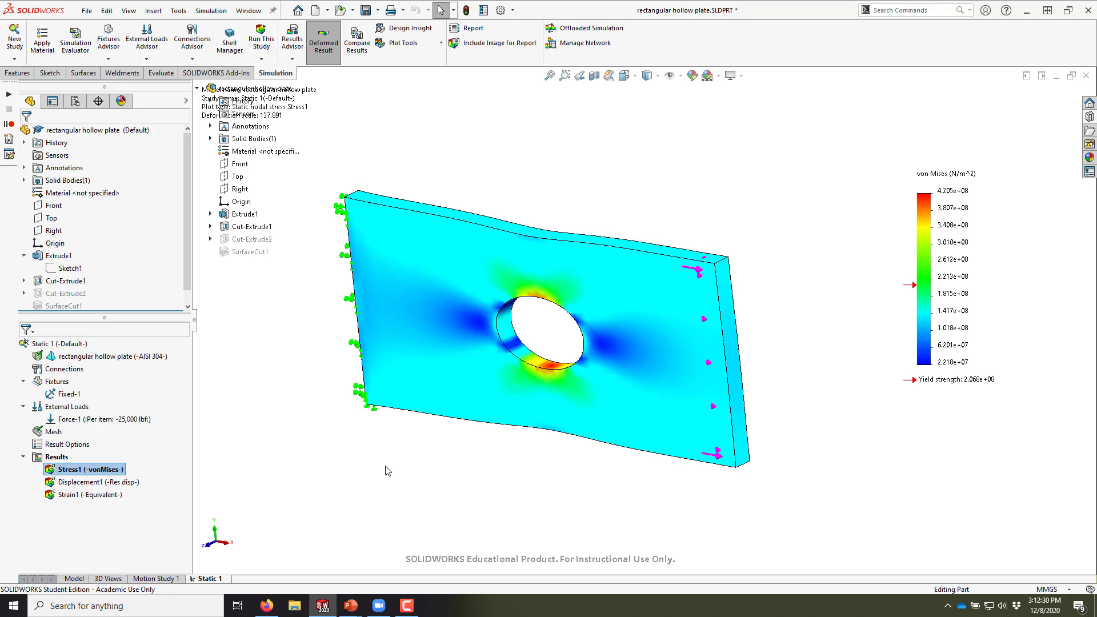
{"action": "middle_click_drag", "start_coordinate": [635, 331], "coordinate": [669, 332]}
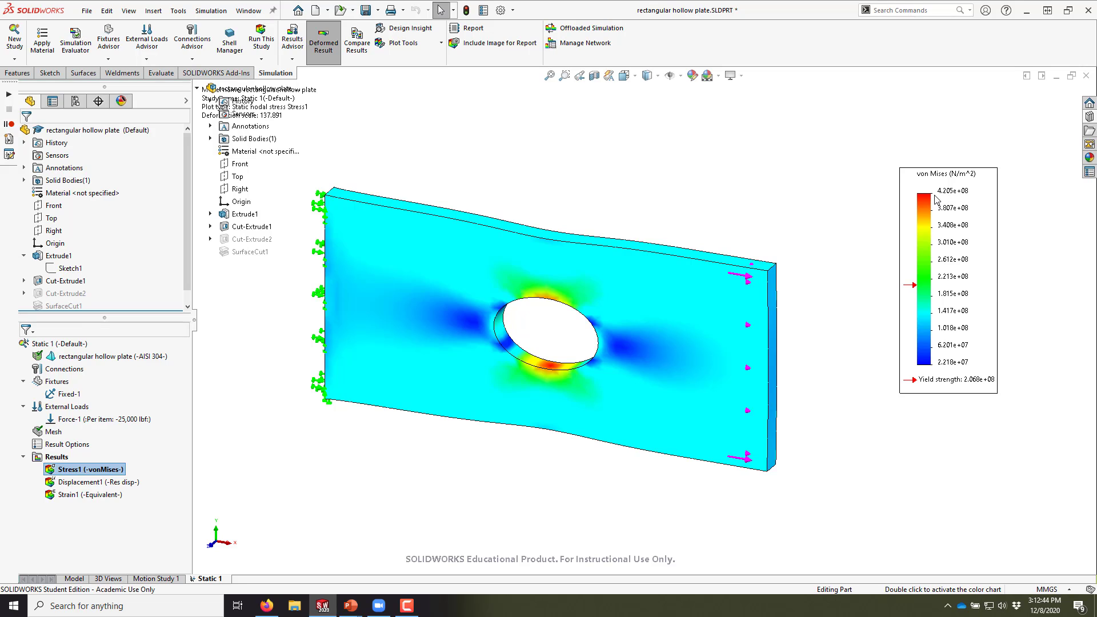
Change the von Mises stress plot's colour scheme to Optimized for Colorblindness.
{"action": "double_click", "coordinate": [928, 280]}
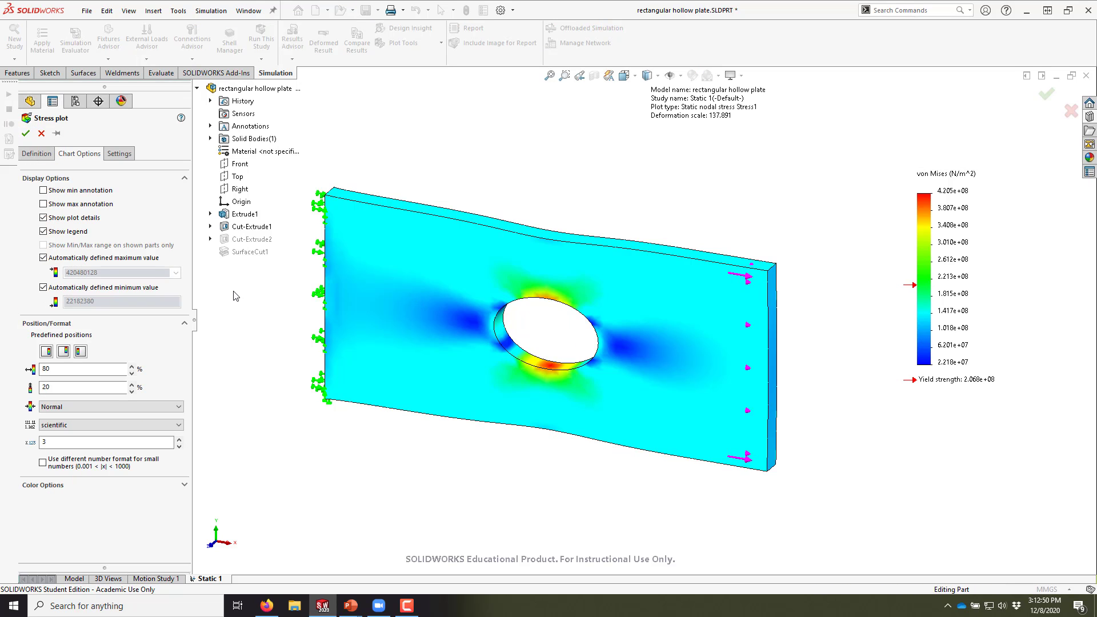
{"action": "left_click", "coordinate": [43, 485]}
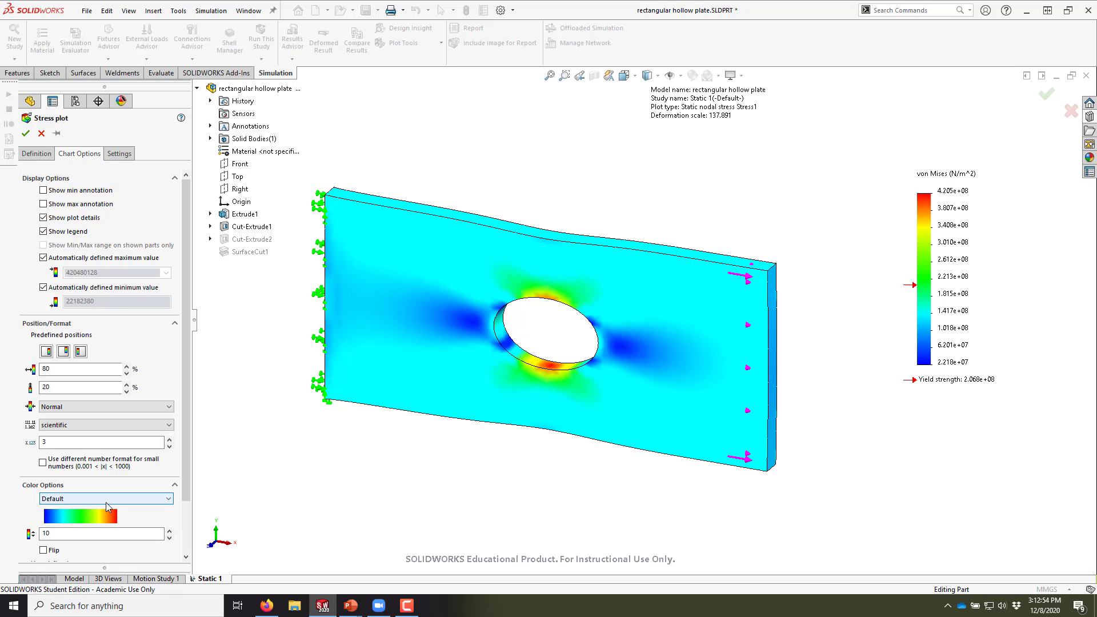
{"action": "left_click", "coordinate": [106, 500]}
{"action": "left_click", "coordinate": [106, 539]}
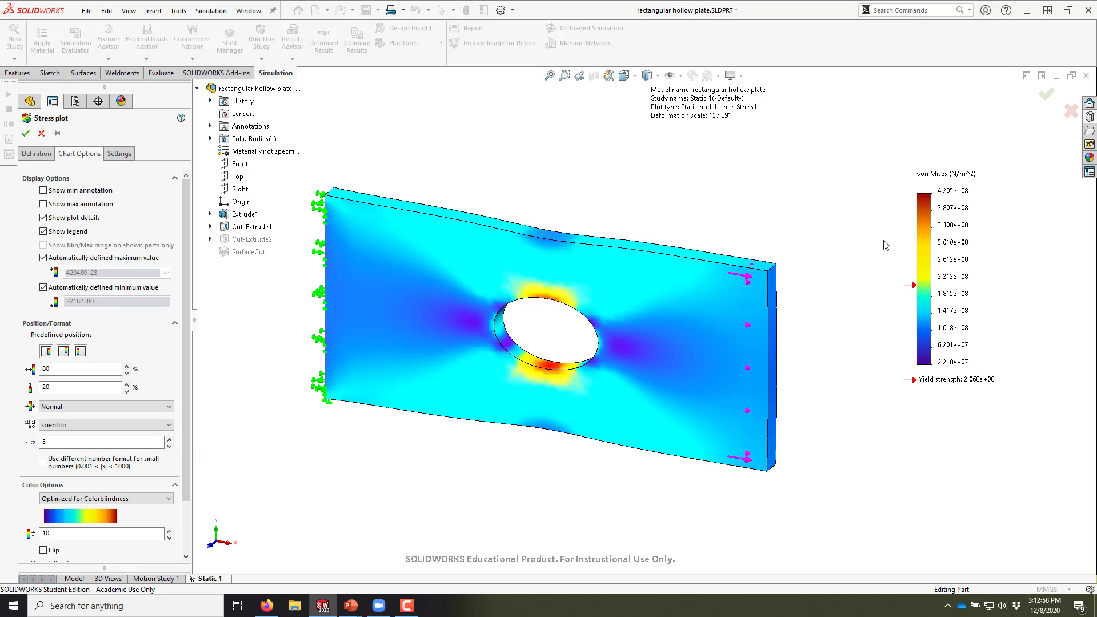
Show the stress plot values in floating format with two decimals and in N/mm^2 (MPa), and accept the plot settings.
{"action": "left_click", "coordinate": [103, 425]}
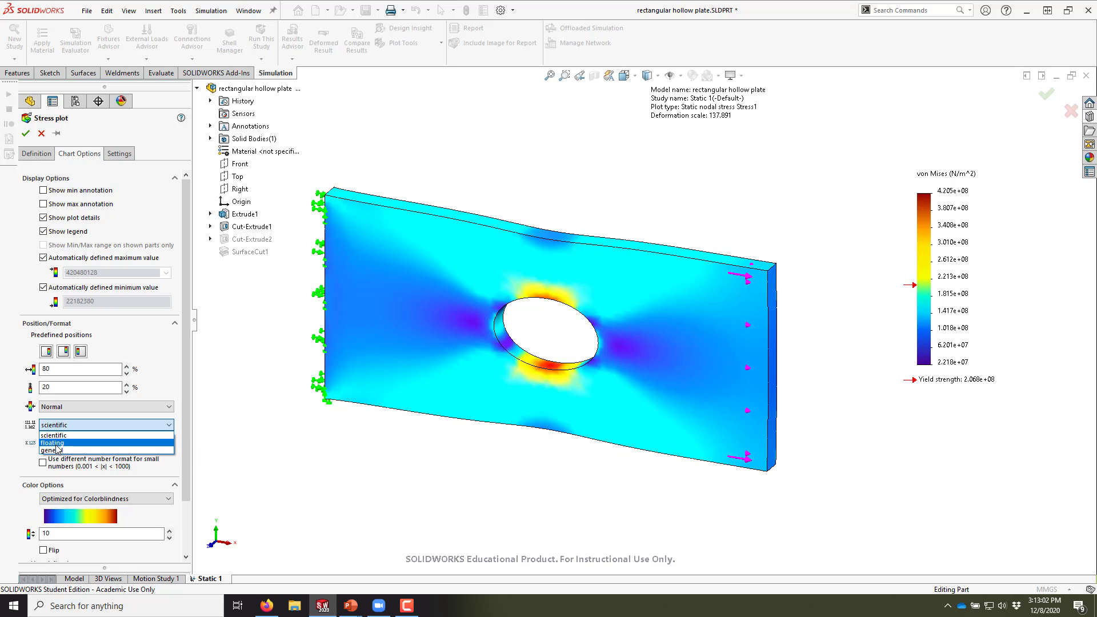
{"action": "left_click", "coordinate": [52, 443]}
{"action": "left_click", "coordinate": [169, 447]}
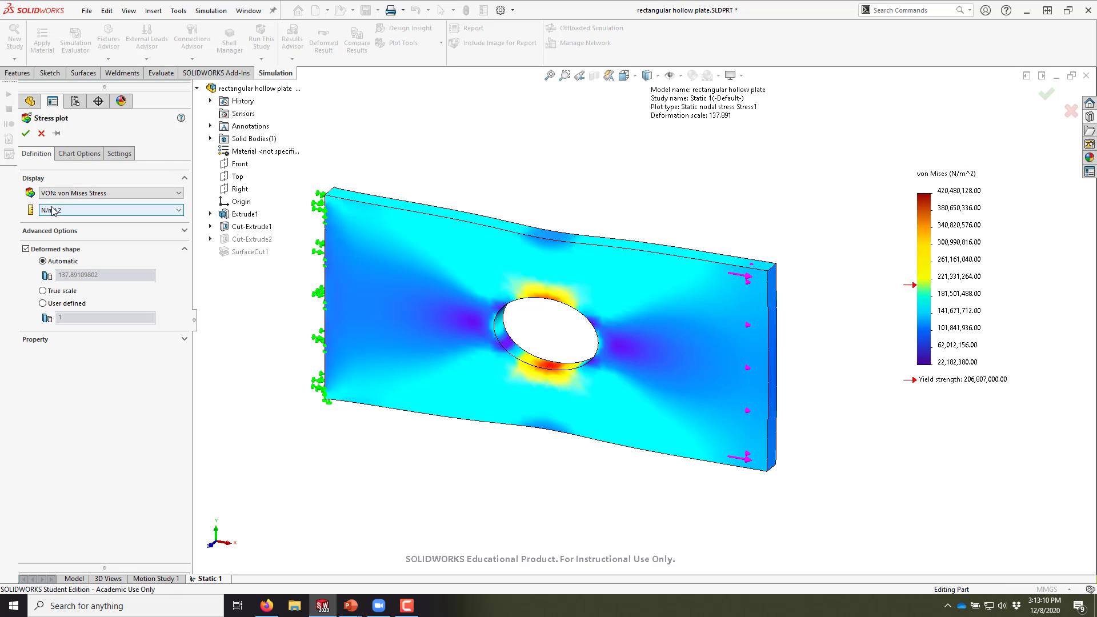
{"action": "left_click", "coordinate": [54, 210]}
{"action": "left_click", "coordinate": [59, 245]}
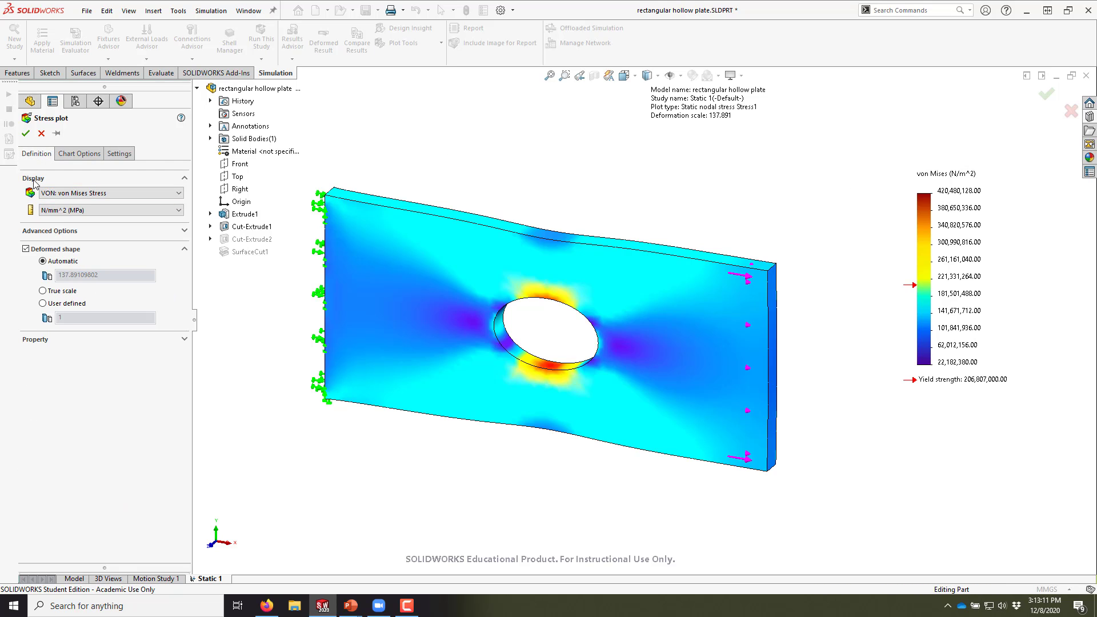
{"action": "left_click", "coordinate": [26, 133]}
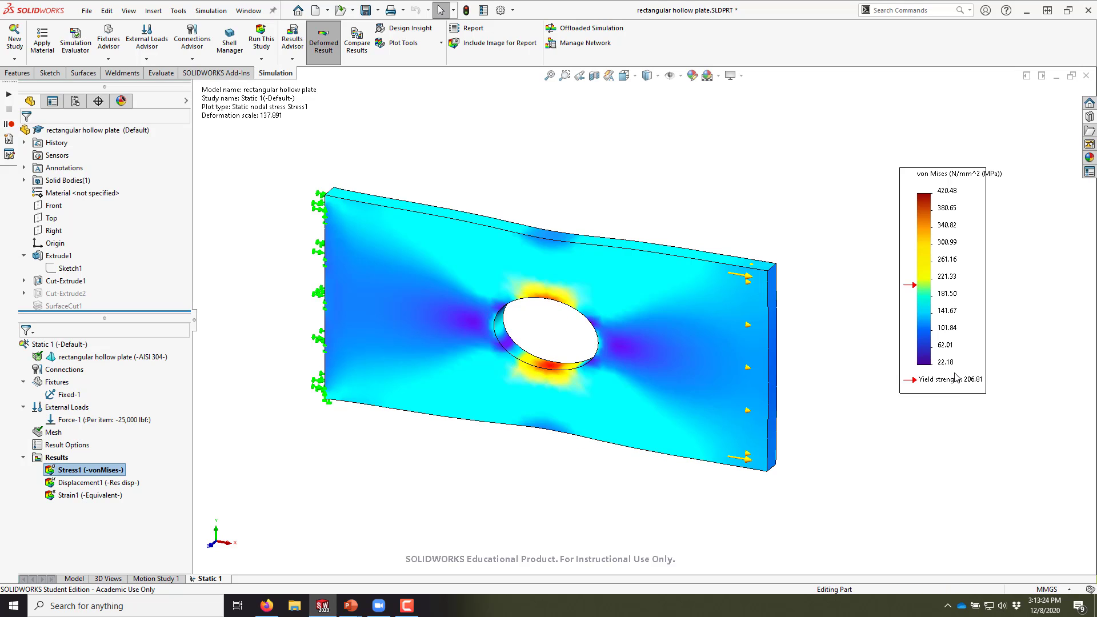
Enable a separate red colour for stresses above the legend maximum, and move the maximum-stress callout below the hole.
{"action": "double_click", "coordinate": [947, 194]}
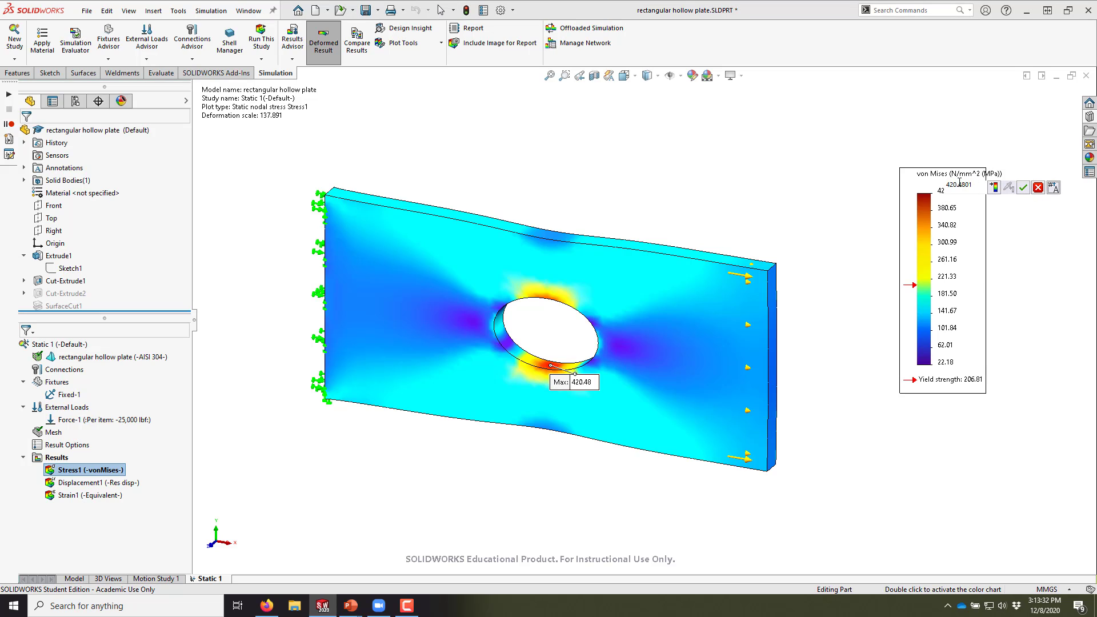
{"action": "left_click", "coordinate": [1010, 187]}
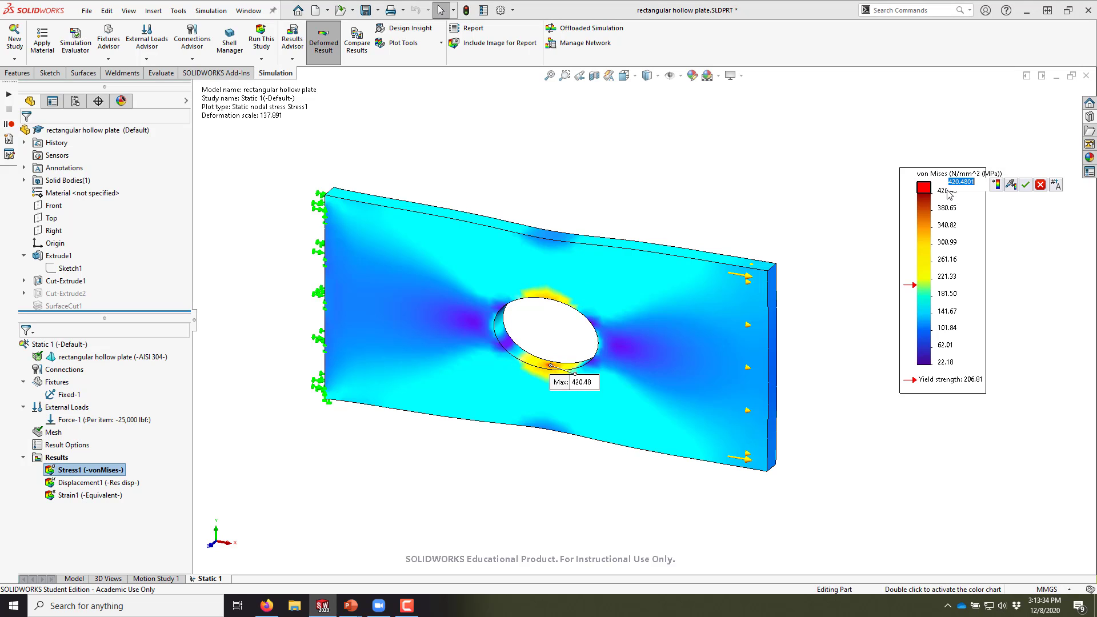
{"action": "left_click", "coordinate": [1026, 185]}
{"action": "mouse_move", "coordinate": [573, 388]}
{"action": "left_mouse_down"}
{"action": "mouse_move", "coordinate": [572, 313]}
{"action": "mouse_move", "coordinate": [537, 421]}
{"action": "mouse_move", "coordinate": [494, 405]}
{"action": "left_mouse_up"}
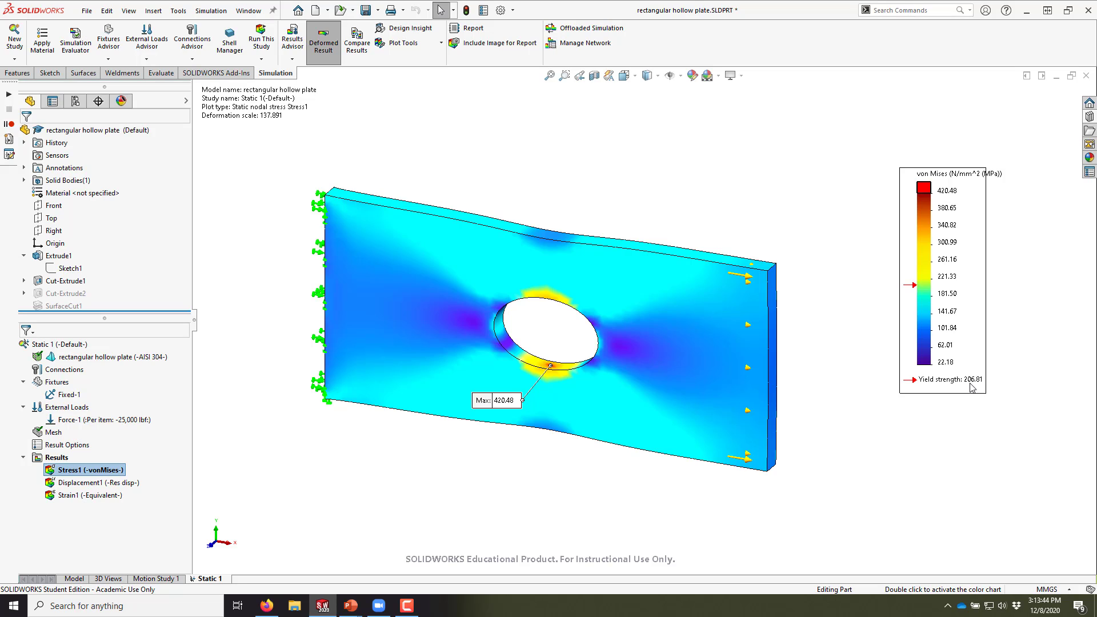
Set the stress legend's maximum to 207 MPa and move the maximum-stress callout away from the overstressed area at the hole.
{"action": "double_click", "coordinate": [952, 193]}
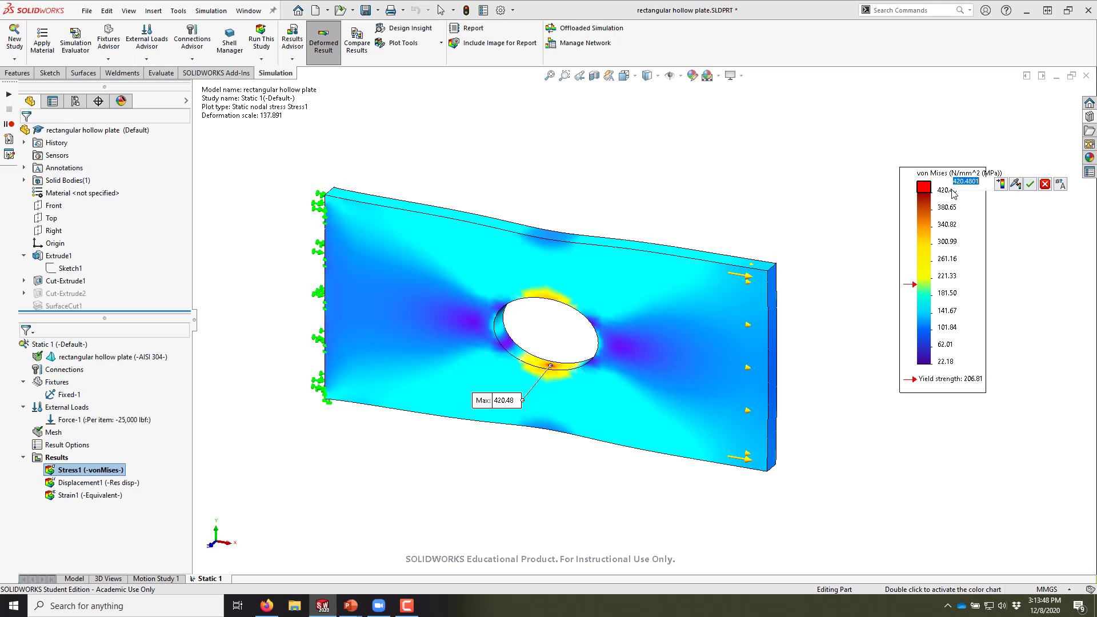
{"action": "type", "text": "207"}
{"action": "key", "text": "Return"}
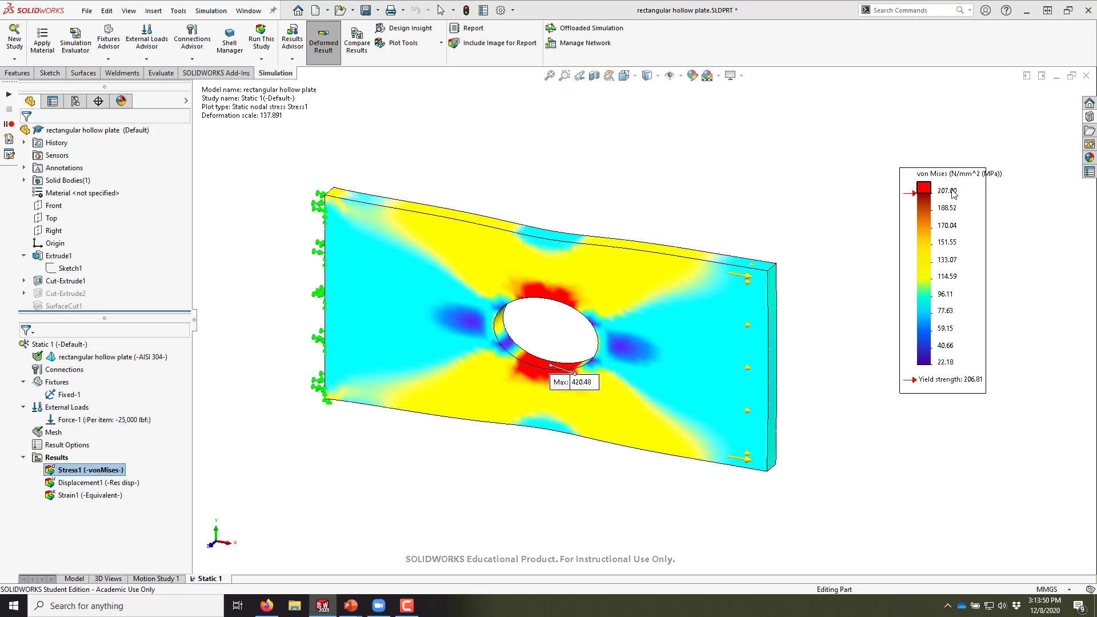
{"action": "left_click_drag", "start_coordinate": [560, 395], "coordinate": [474, 354]}
{"action": "middle_click_drag", "start_coordinate": [540, 335], "coordinate": [503, 313]}
{"action": "scroll", "coordinate": [563, 295], "scroll_direction": "down", "scroll_amount": 3}
{"action": "scroll", "coordinate": [562, 294], "scroll_direction": "down", "scroll_amount": 1}
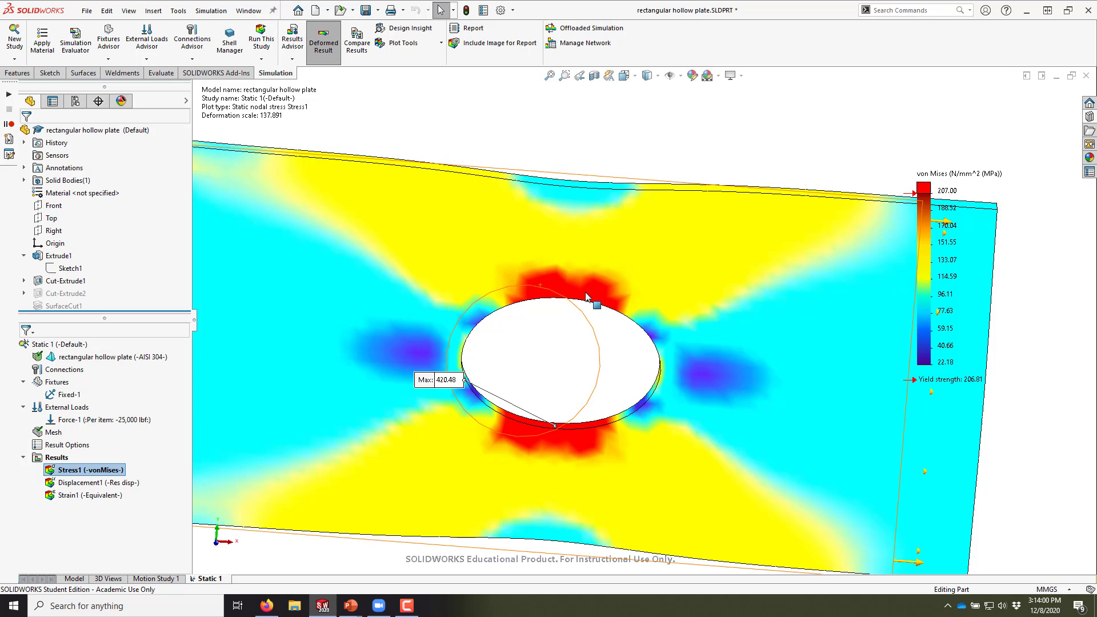
{"action": "scroll", "coordinate": [581, 361], "scroll_direction": "up", "scroll_amount": 3}
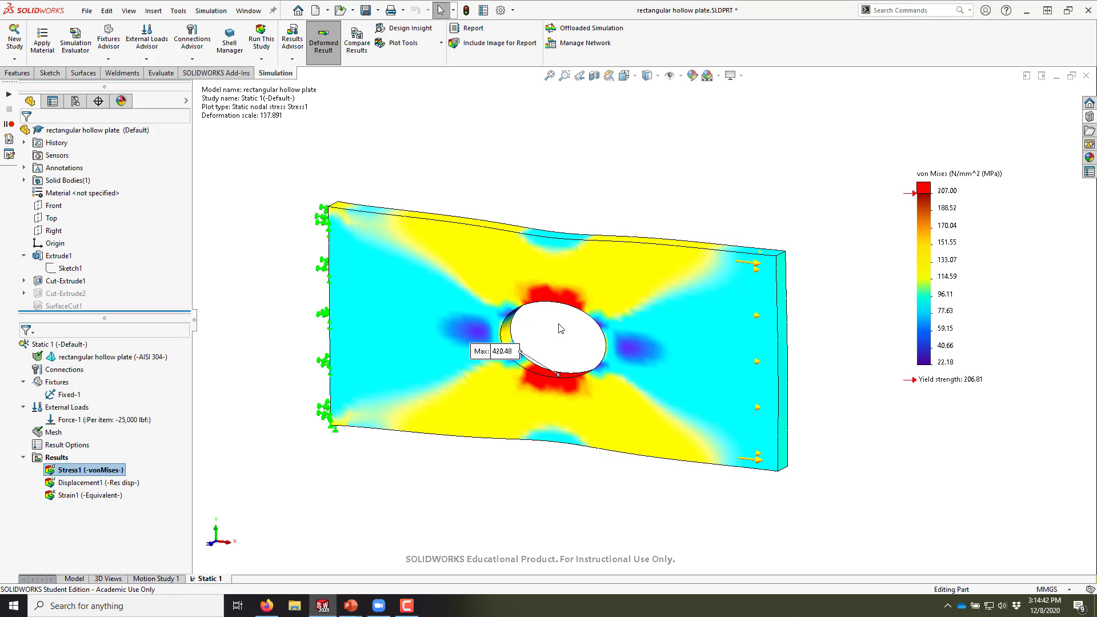
Save the rectangular hollow plate part and close it.
{"action": "left_click", "coordinate": [364, 11]}
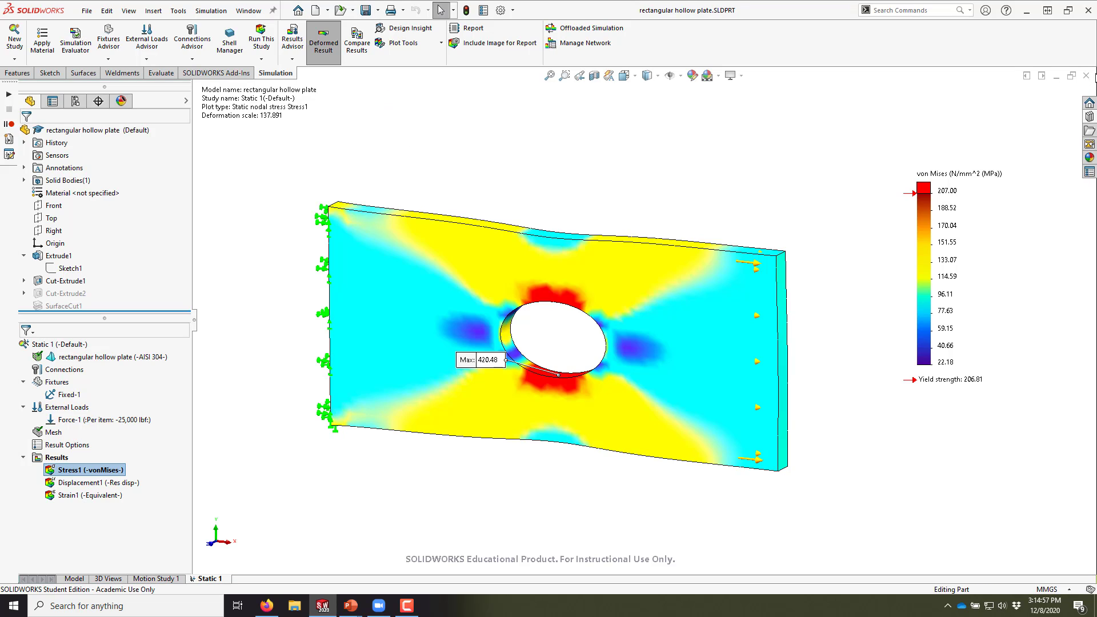
{"action": "left_click", "coordinate": [1087, 75]}
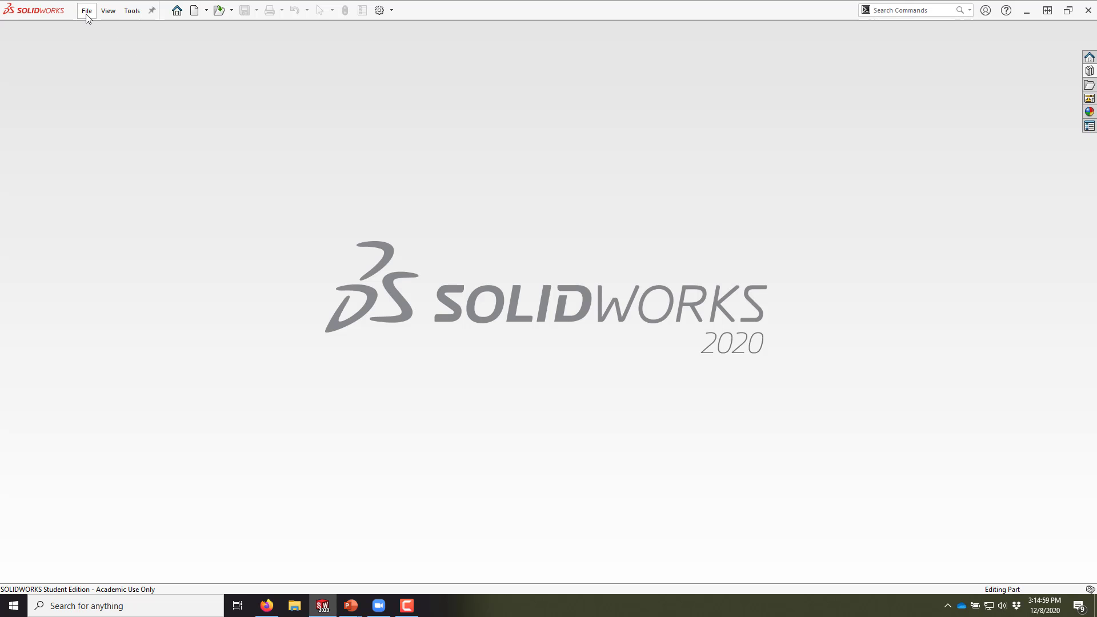
Open the Frame part and rebuild it.
{"action": "left_click", "coordinate": [86, 16]}
{"action": "left_click", "coordinate": [117, 79]}
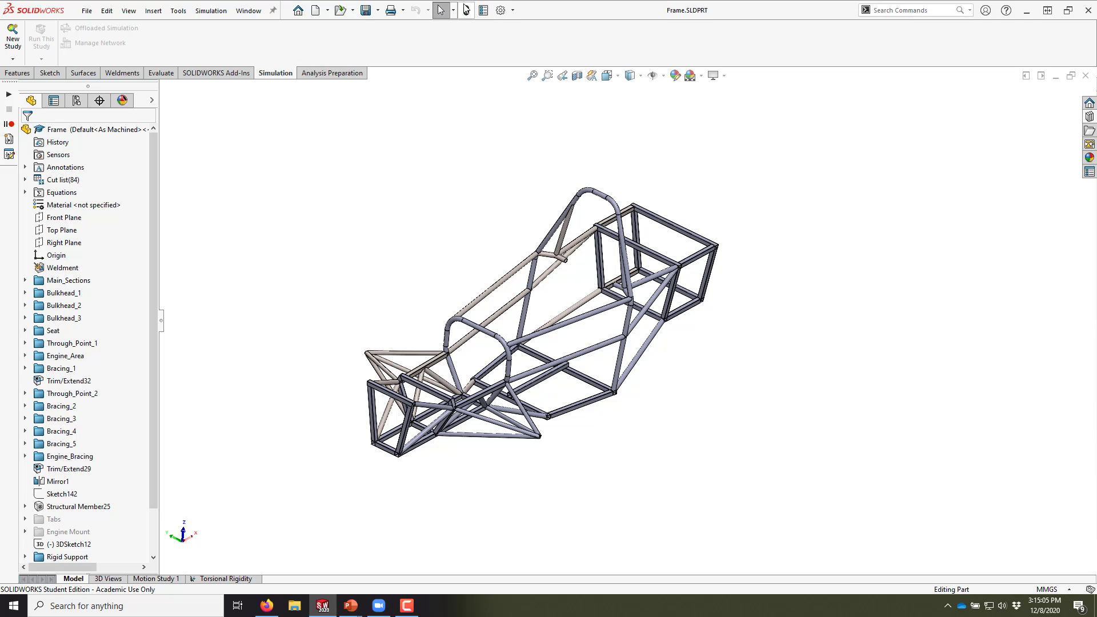
{"action": "left_click", "coordinate": [466, 10]}
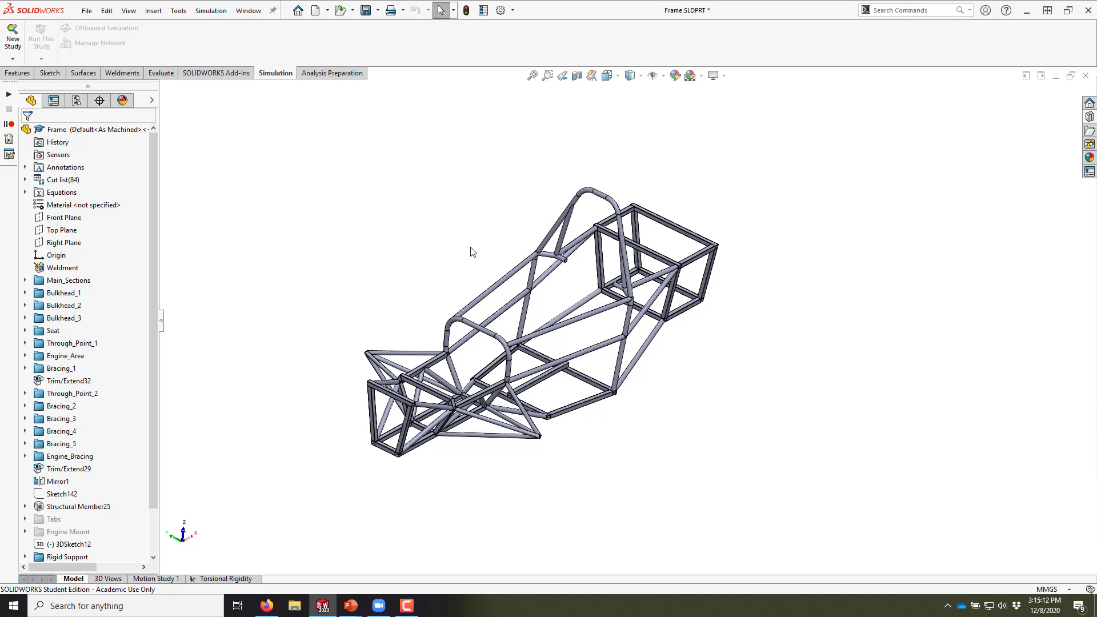
Browse the Design Library's SOLIDWORKS Curriculum to the SAE Car Project folder in Curriculum 2015.
{"action": "left_click", "coordinate": [1089, 118]}
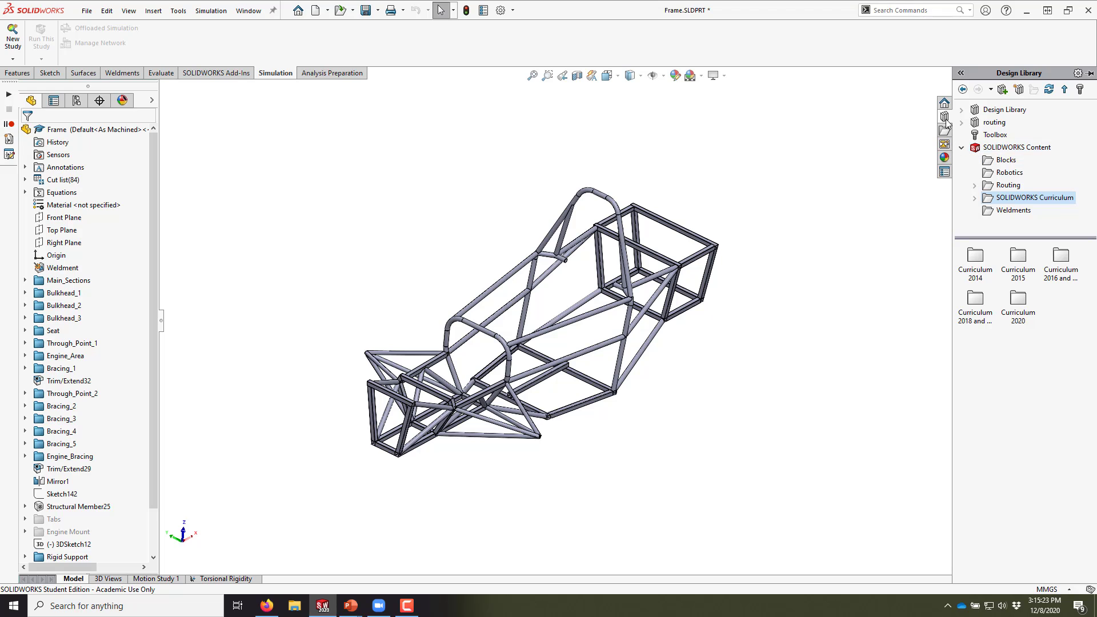
{"action": "left_click", "coordinate": [962, 150]}
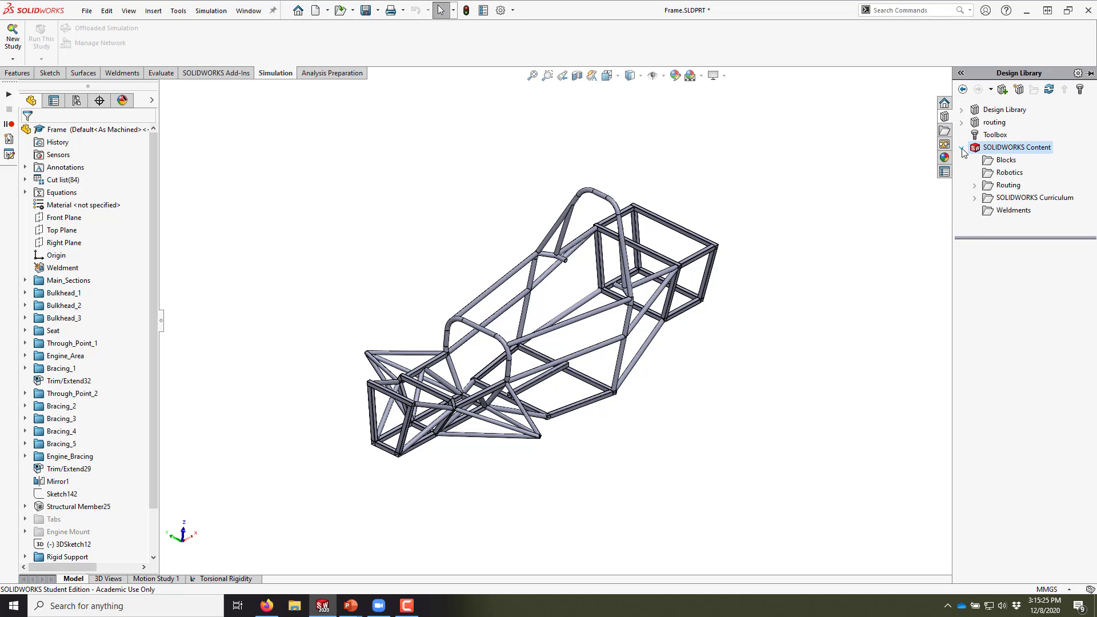
{"action": "left_click", "coordinate": [1002, 199]}
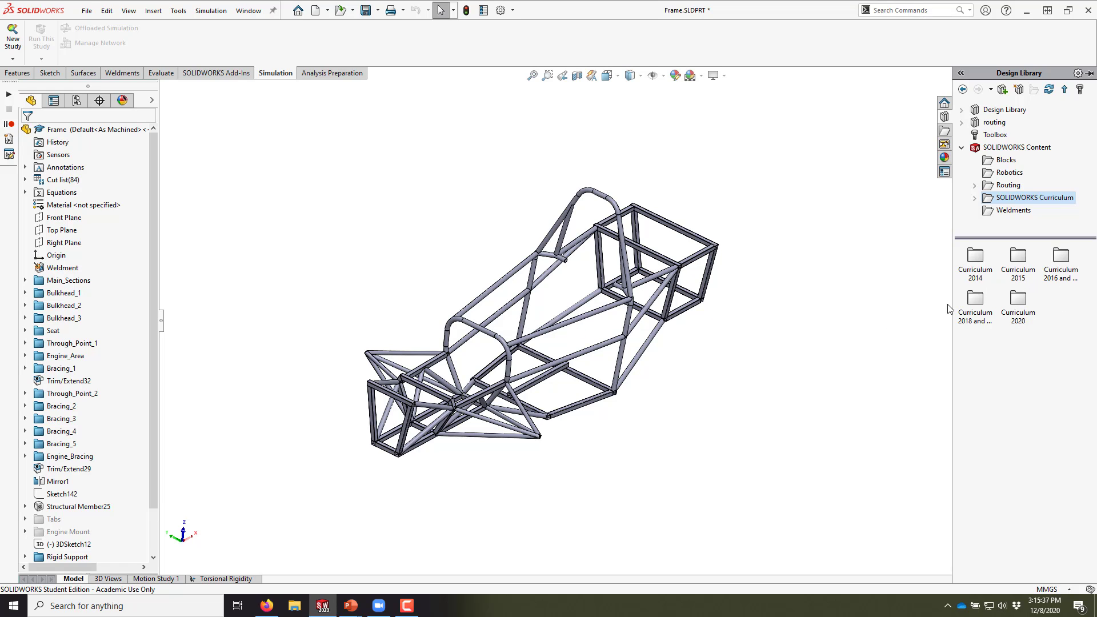
{"action": "double_click", "coordinate": [1020, 257]}
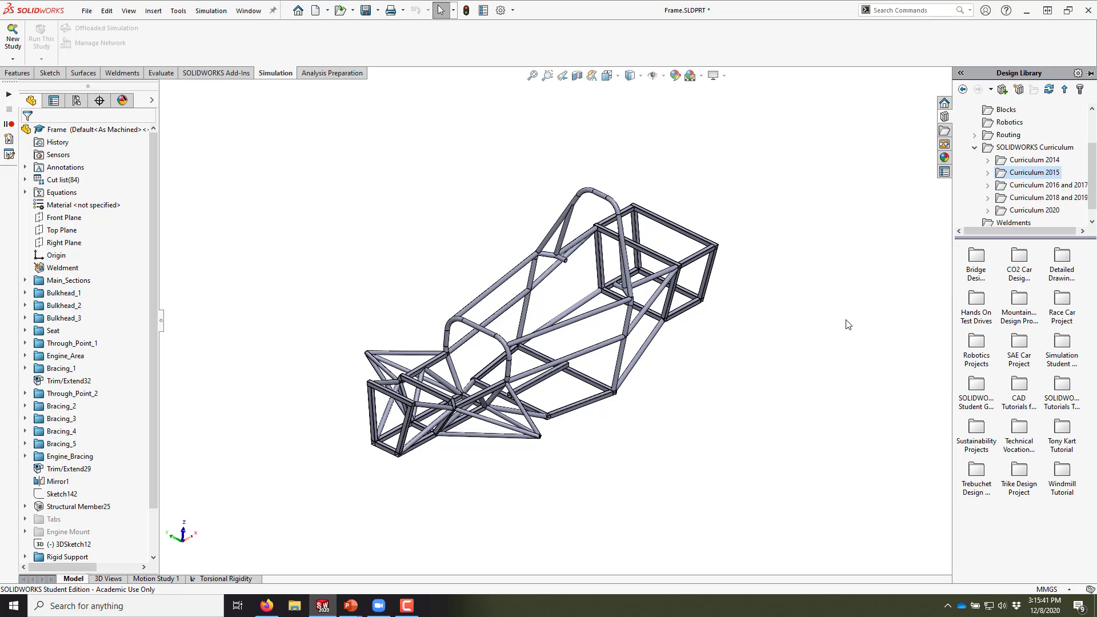
{"action": "double_click", "coordinate": [1022, 348]}
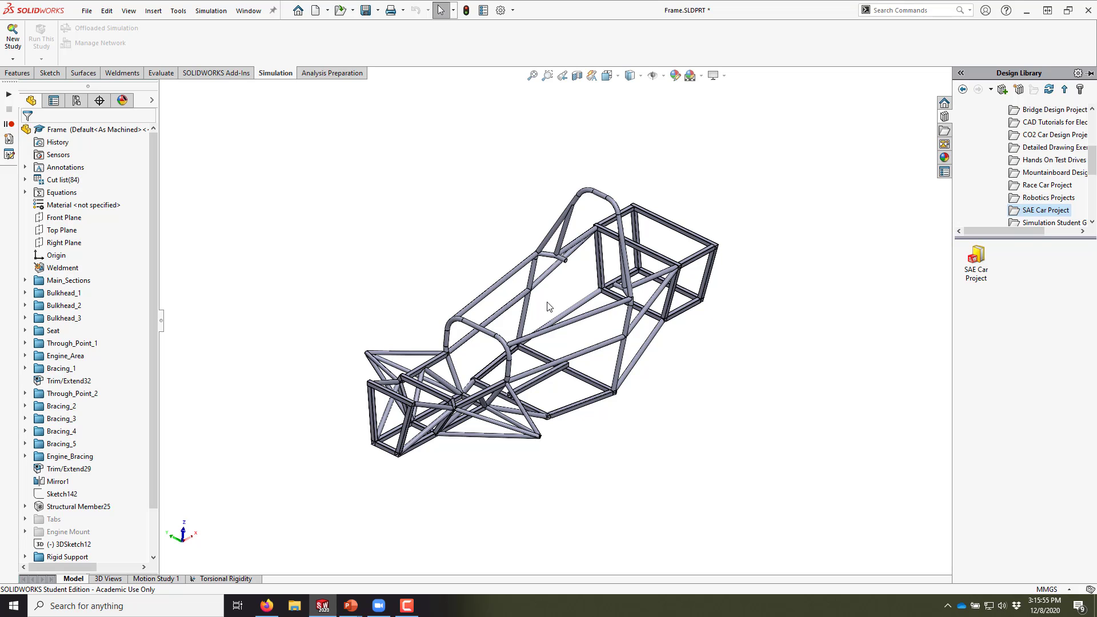
{"action": "left_click", "coordinate": [420, 252]}
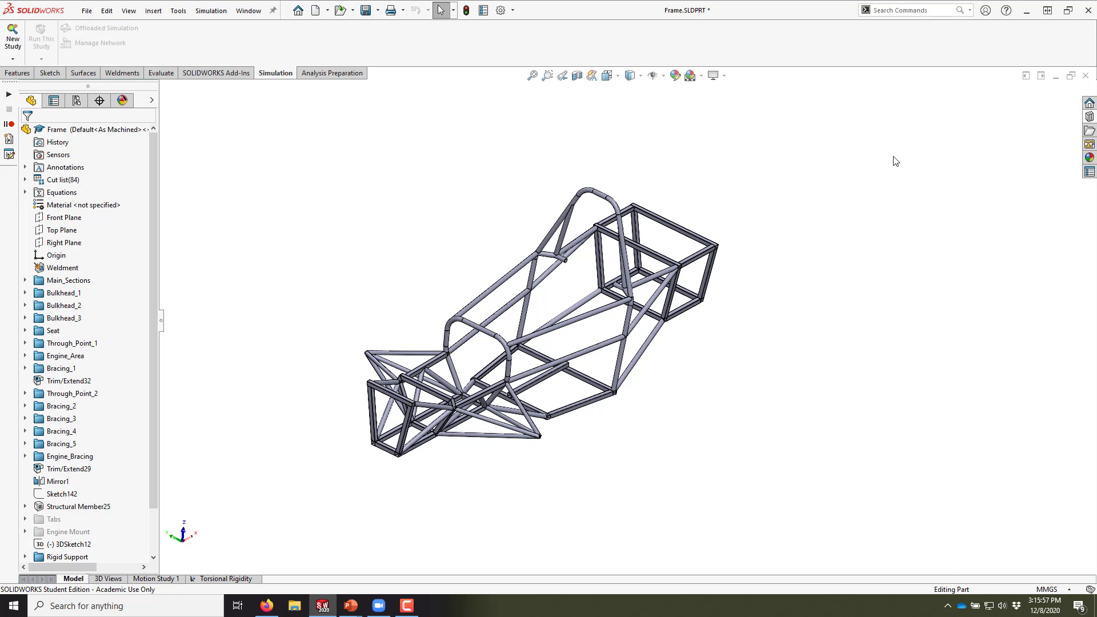
Create a new Static study named Static 2 for the car frame.
{"action": "scroll", "coordinate": [557, 314], "scroll_direction": "down", "scroll_amount": 2}
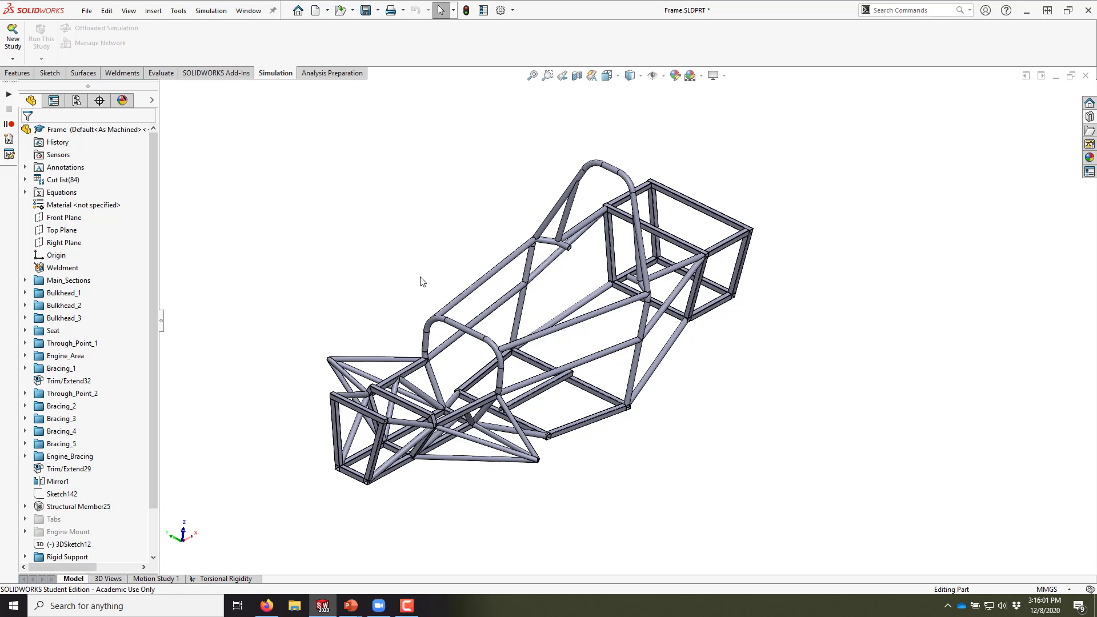
{"action": "middle_click_drag", "start_coordinate": [530, 349], "coordinate": [522, 309]}
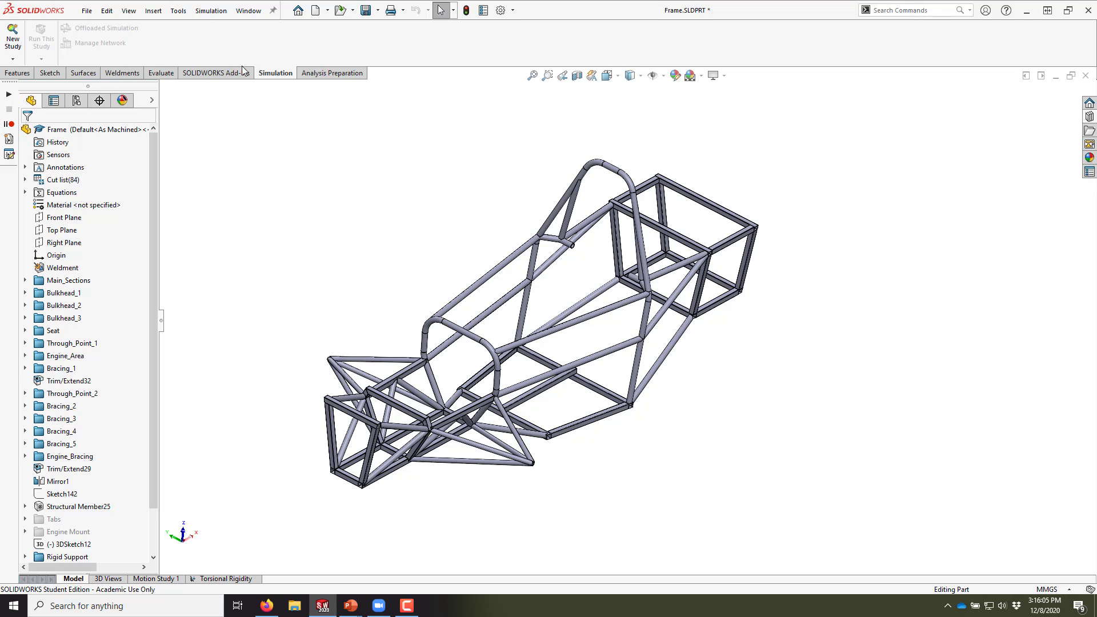
{"action": "left_click", "coordinate": [211, 13]}
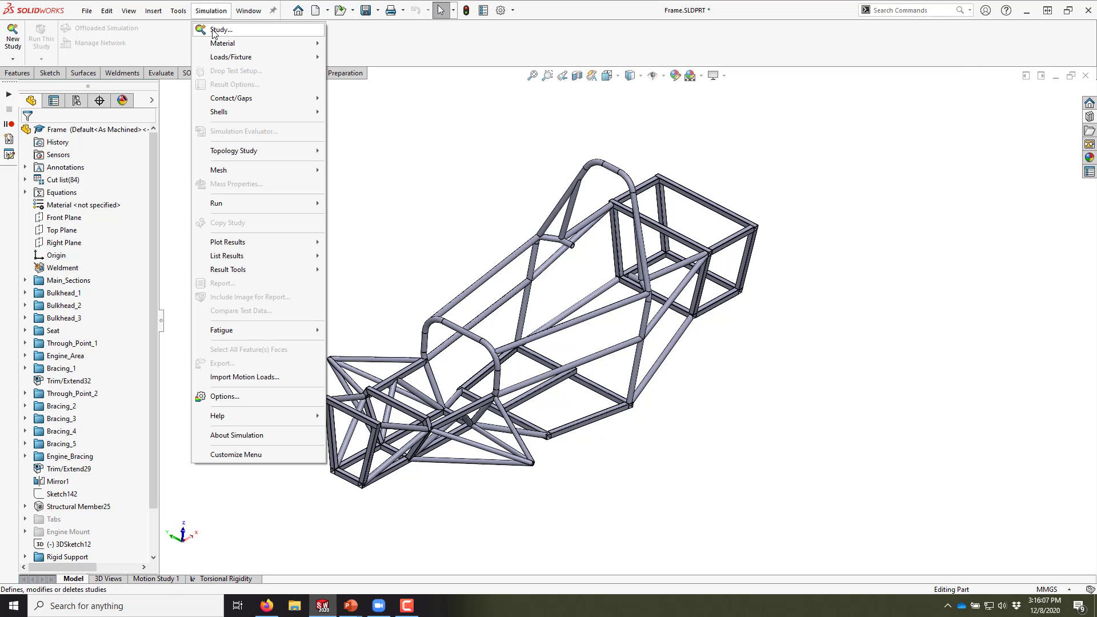
{"action": "left_click", "coordinate": [219, 29]}
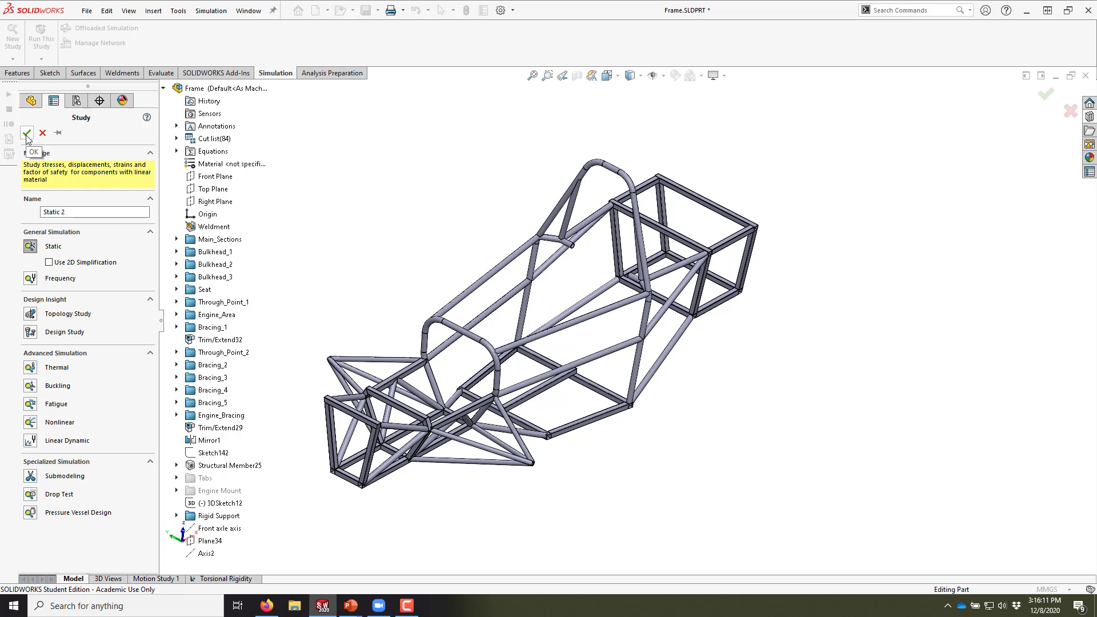
{"action": "left_click", "coordinate": [26, 134]}
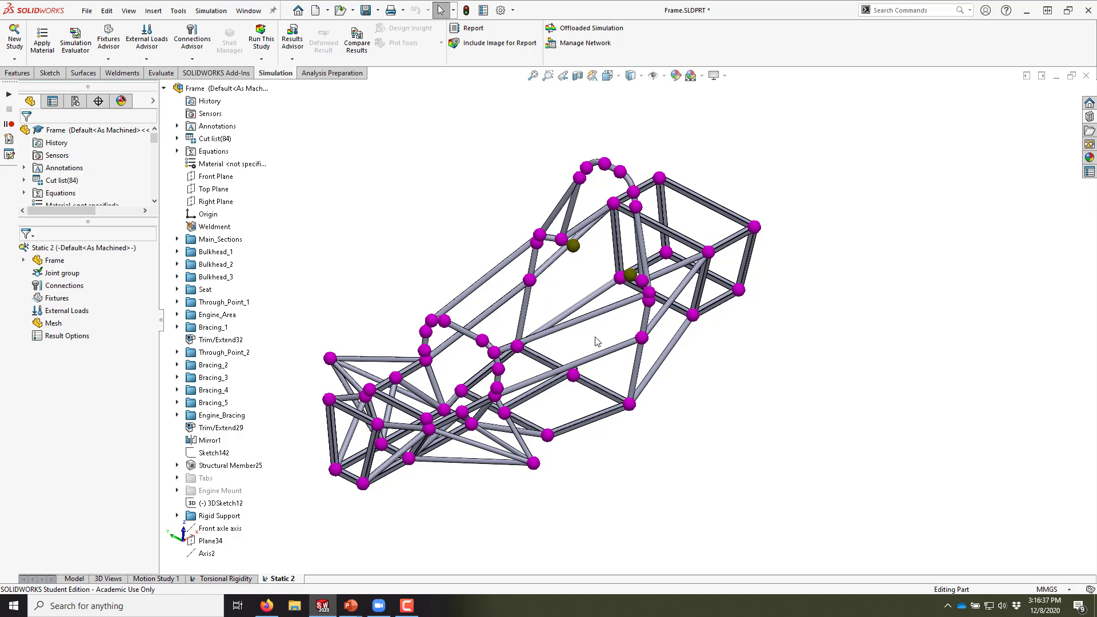
Examine the beam joints across the frame in the Static 2 study and compare them with the plain model.
{"action": "middle_click_drag", "start_coordinate": [517, 386], "coordinate": [565, 232]}
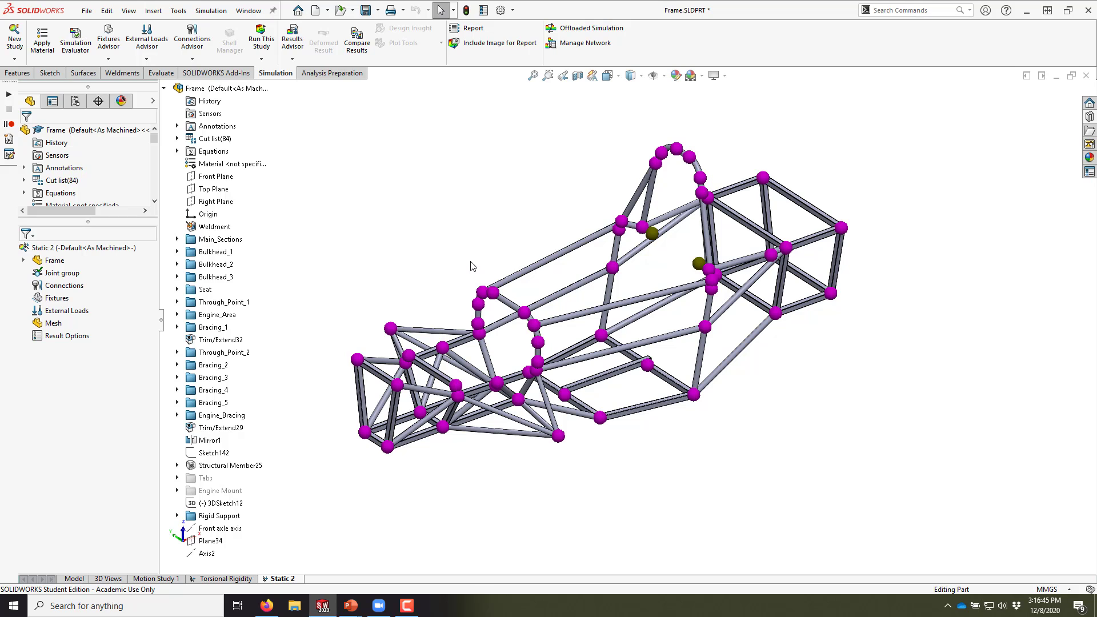
{"action": "scroll", "coordinate": [629, 245], "scroll_direction": "down", "scroll_amount": 2}
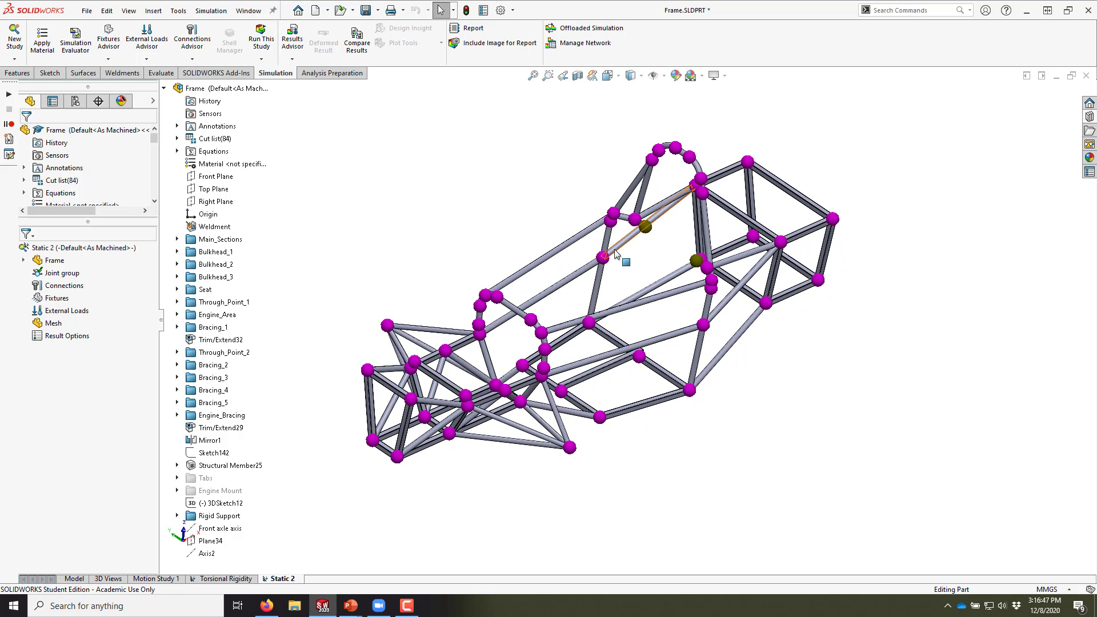
{"action": "middle_click_drag", "start_coordinate": [547, 318], "coordinate": [544, 295]}
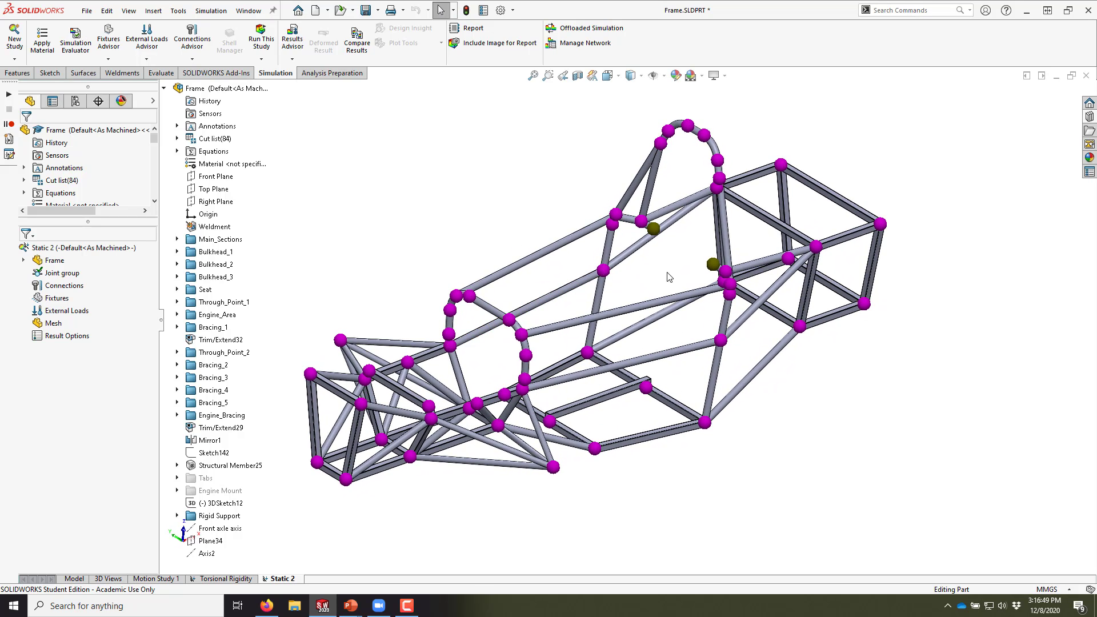
{"action": "left_click", "coordinate": [519, 264]}
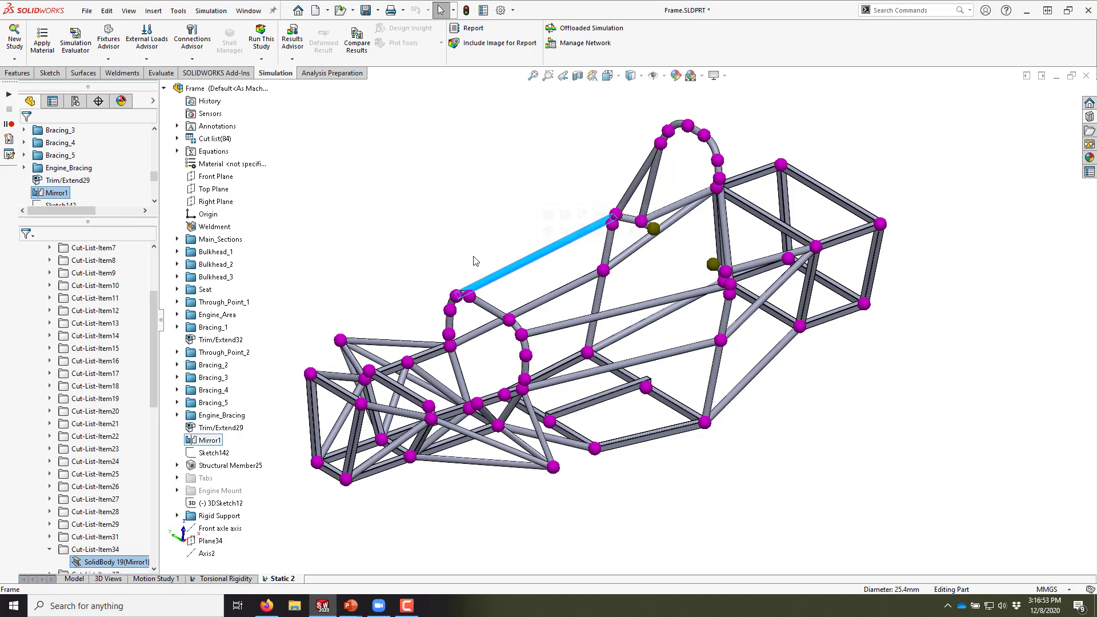
{"action": "key", "text": "Escape"}
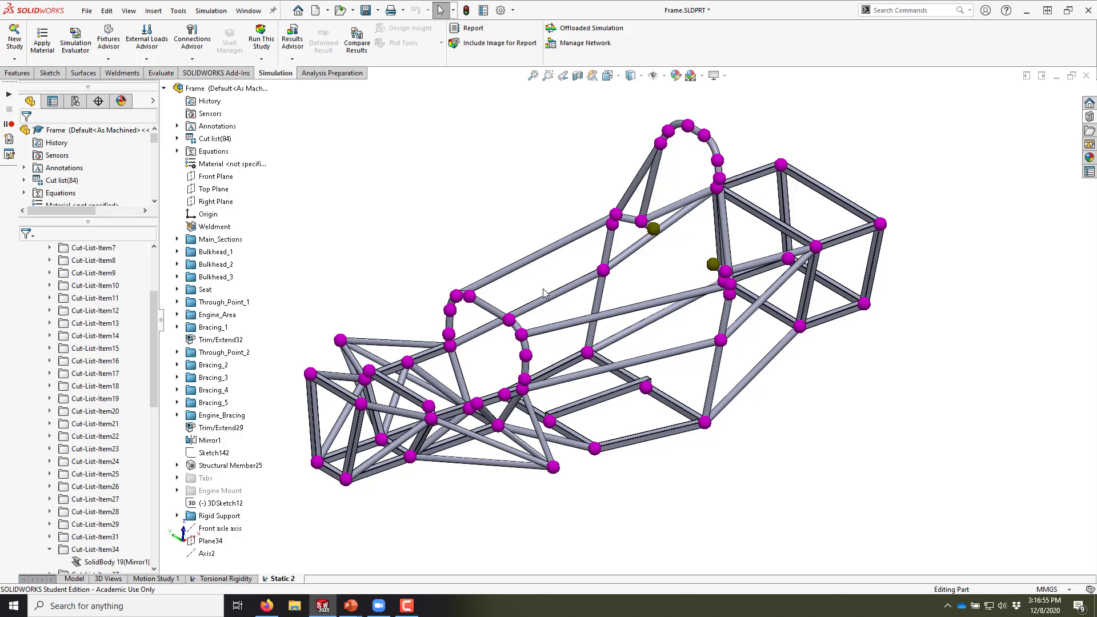
{"action": "scroll", "coordinate": [469, 296], "scroll_direction": "down", "scroll_amount": 10}
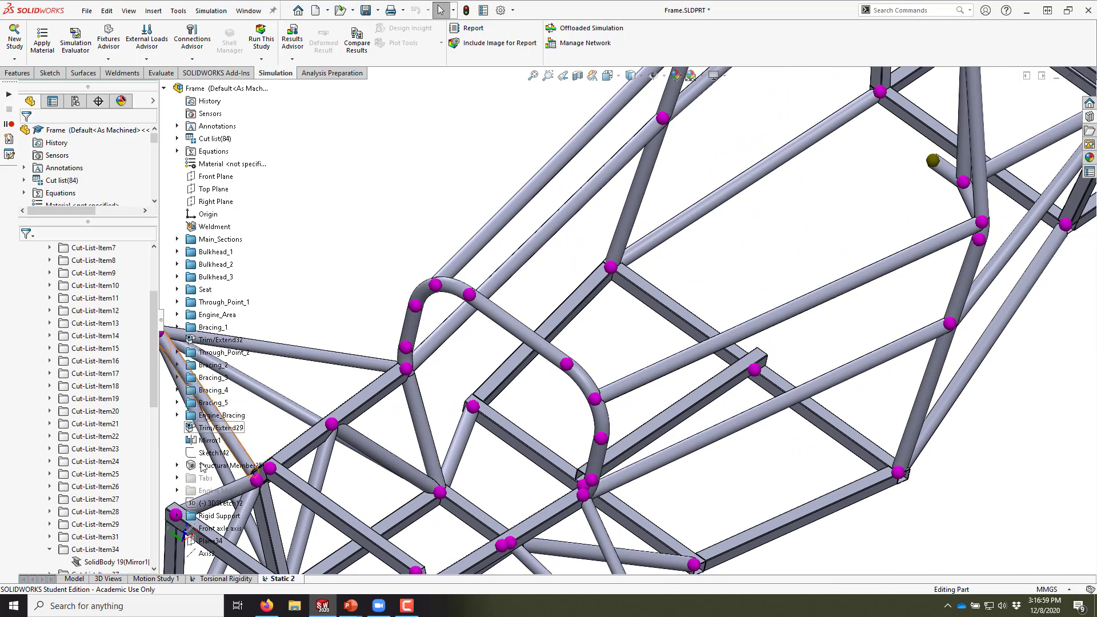
{"action": "key", "text": "f"}
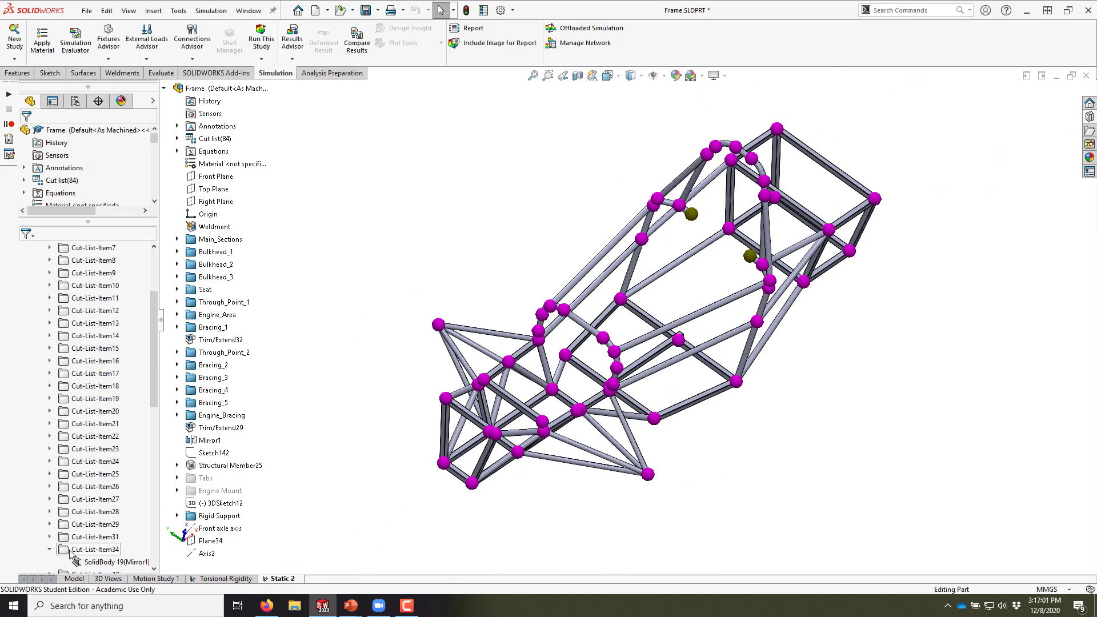
{"action": "left_click", "coordinate": [72, 579]}
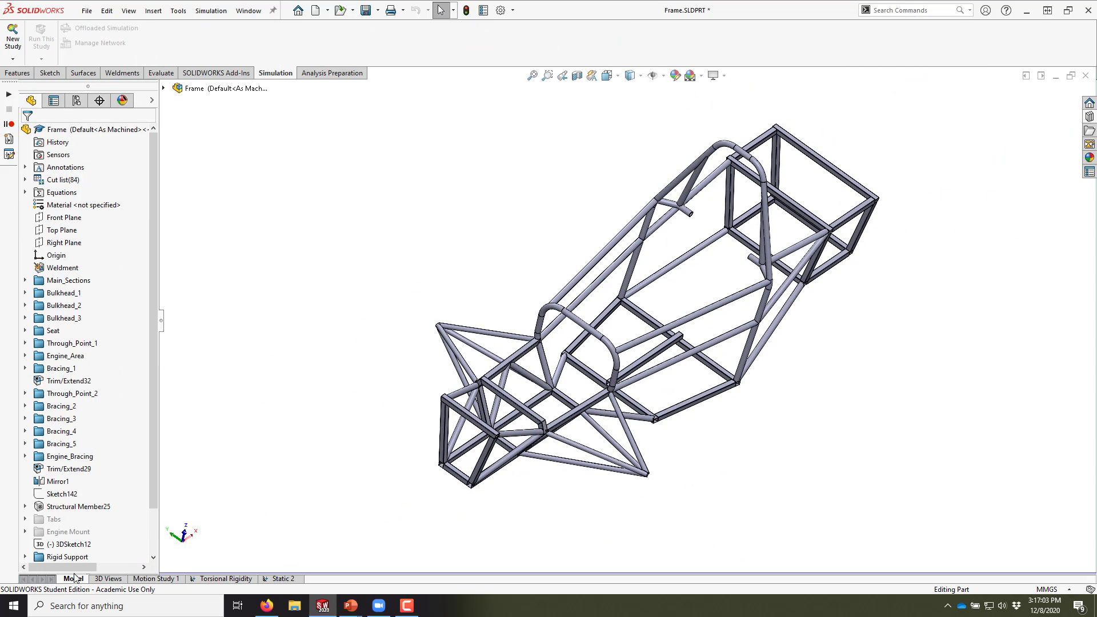
{"action": "middle_click_drag", "start_coordinate": [701, 343], "coordinate": [657, 311]}
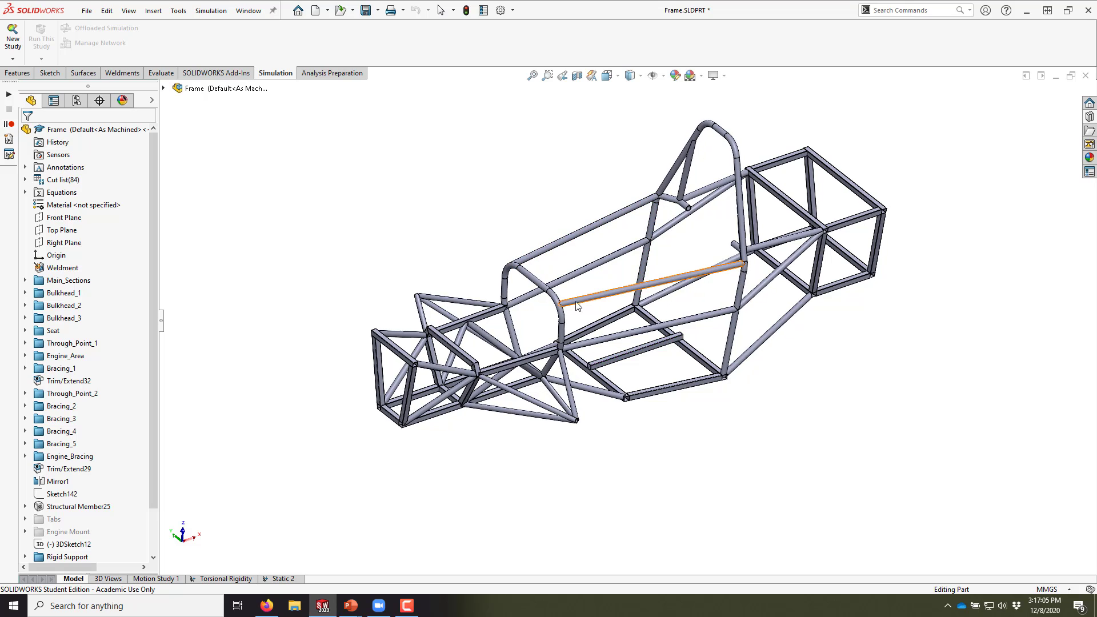
{"action": "left_click", "coordinate": [284, 580]}
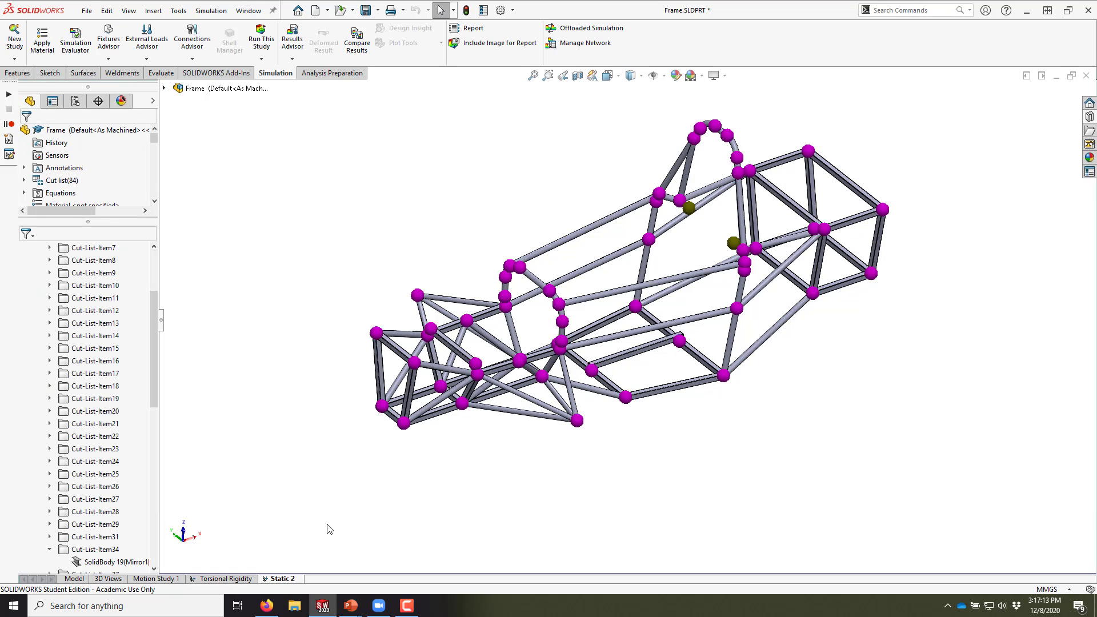
Delete the cut list folder under Frame in the Static 2 study.
{"action": "scroll", "coordinate": [546, 265], "scroll_direction": "down", "scroll_amount": 2}
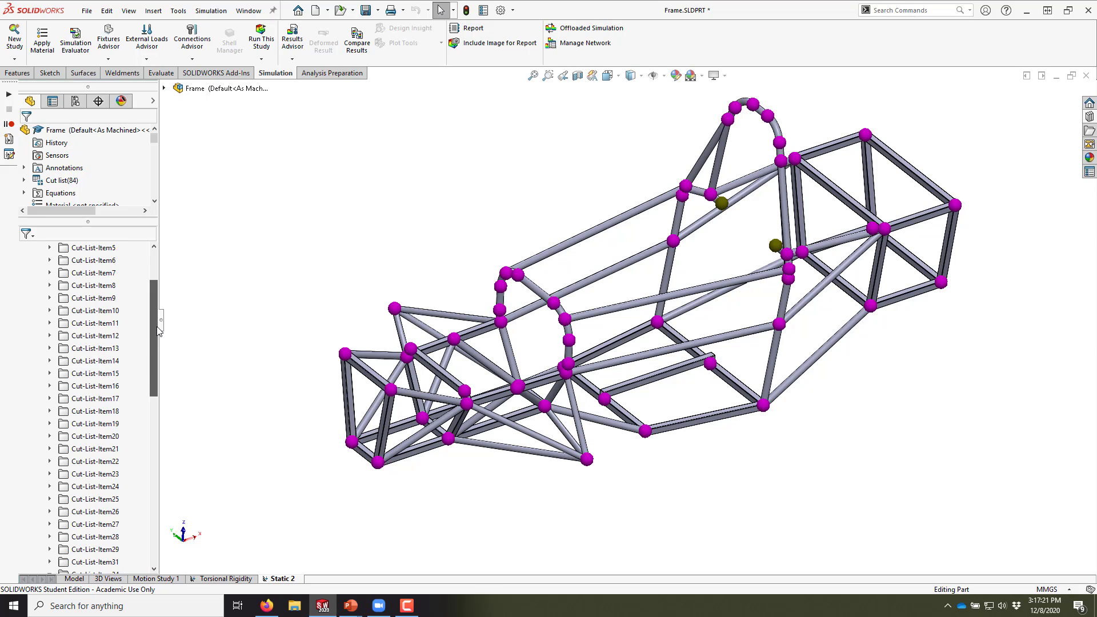
{"action": "scroll", "coordinate": [120, 297], "scroll_direction": "up", "scroll_amount": 3}
{"action": "right_click", "coordinate": [66, 273]}
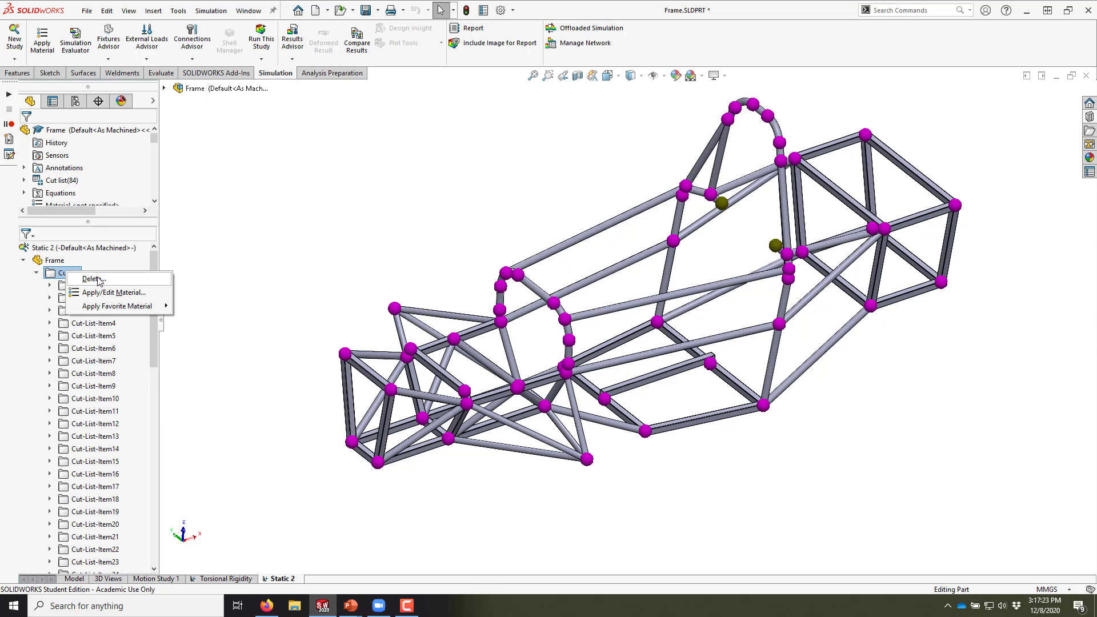
{"action": "left_click", "coordinate": [92, 279]}
{"action": "left_click", "coordinate": [552, 324]}
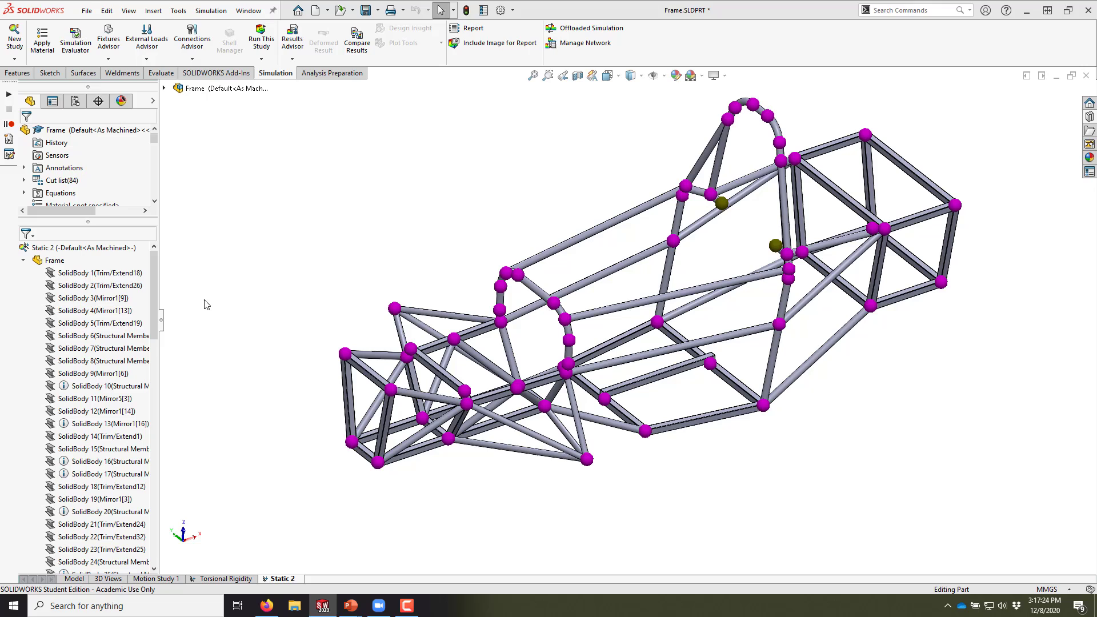
{"action": "left_click", "coordinate": [70, 279]}
{"action": "left_click", "coordinate": [305, 284]}
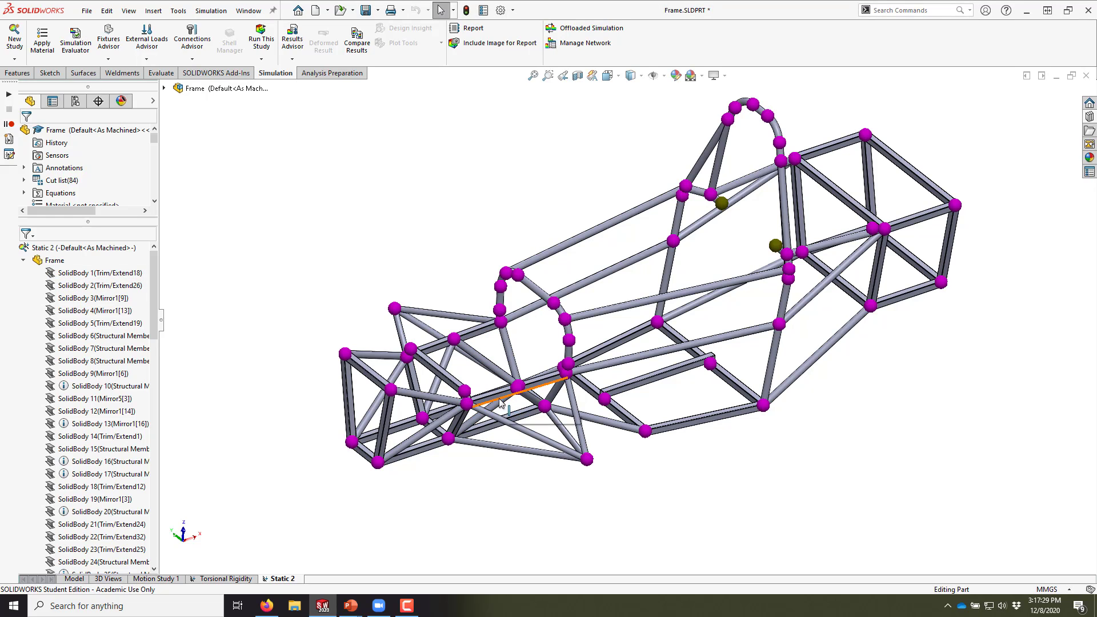
Examine the members and joints of the frame's front section in relation to the whole frame.
{"action": "scroll", "coordinate": [511, 391], "scroll_direction": "down", "scroll_amount": 3}
{"action": "scroll", "coordinate": [514, 388], "scroll_direction": "down", "scroll_amount": 2}
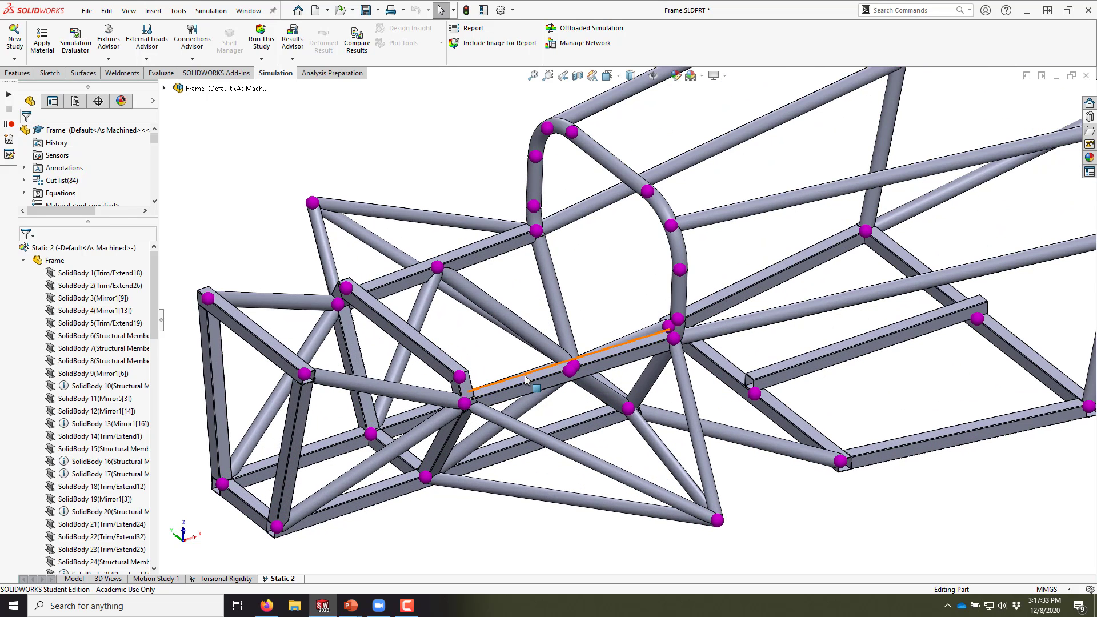
{"action": "scroll", "coordinate": [628, 348], "scroll_direction": "up", "scroll_amount": 2}
{"action": "scroll", "coordinate": [628, 349], "scroll_direction": "up", "scroll_amount": 6}
{"action": "scroll", "coordinate": [743, 294], "scroll_direction": "down", "scroll_amount": 1}
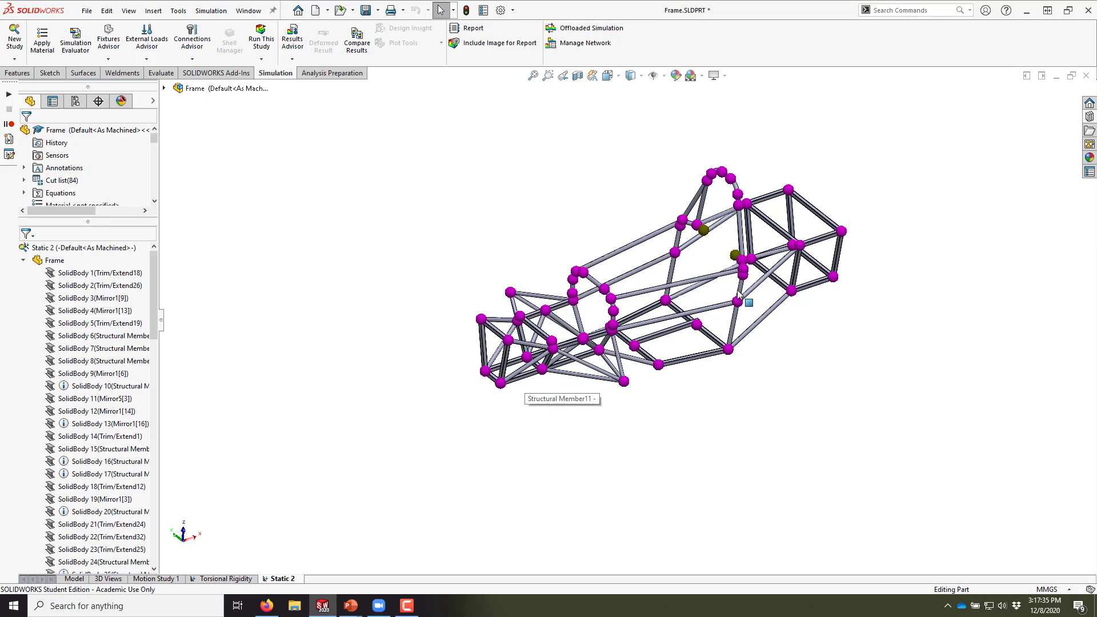
{"action": "scroll", "coordinate": [737, 291], "scroll_direction": "up", "scroll_amount": 1}
{"action": "scroll", "coordinate": [723, 268], "scroll_direction": "down", "scroll_amount": 2}
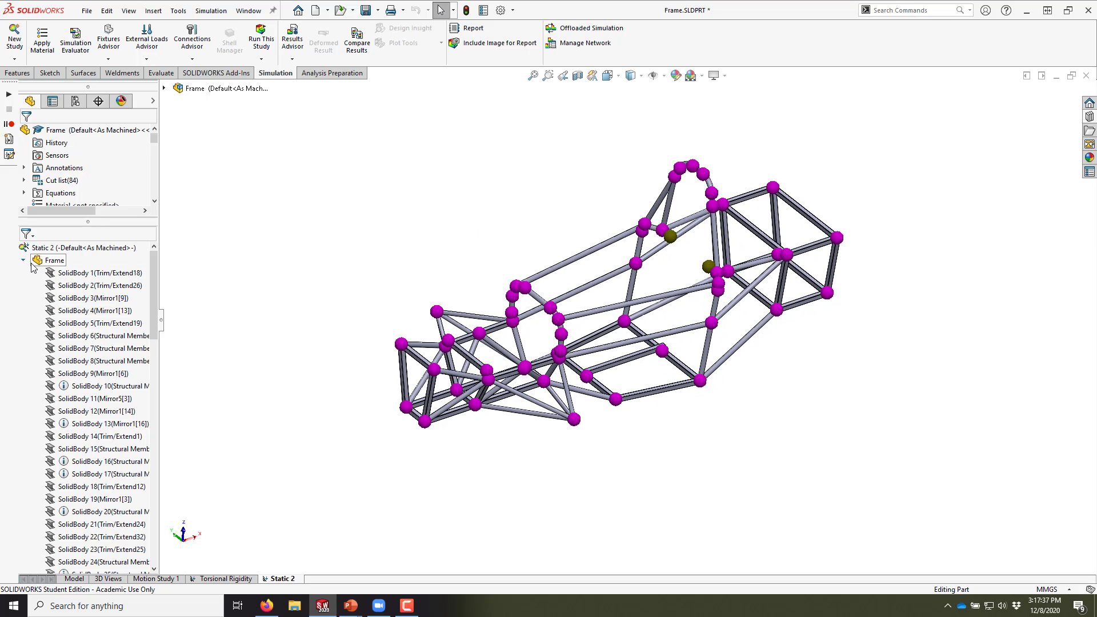
Examine the tubes of the front outer bracing and the joints where they meet the main frame.
{"action": "scroll", "coordinate": [491, 351], "scroll_direction": "down", "scroll_amount": 6}
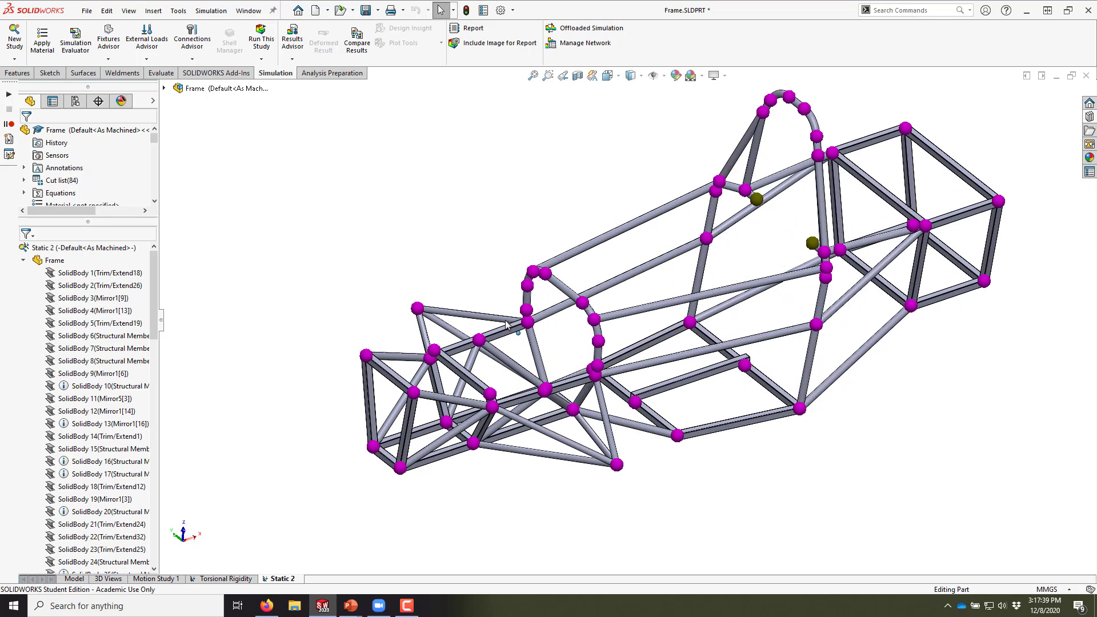
{"action": "scroll", "coordinate": [490, 349], "scroll_direction": "down", "scroll_amount": 3}
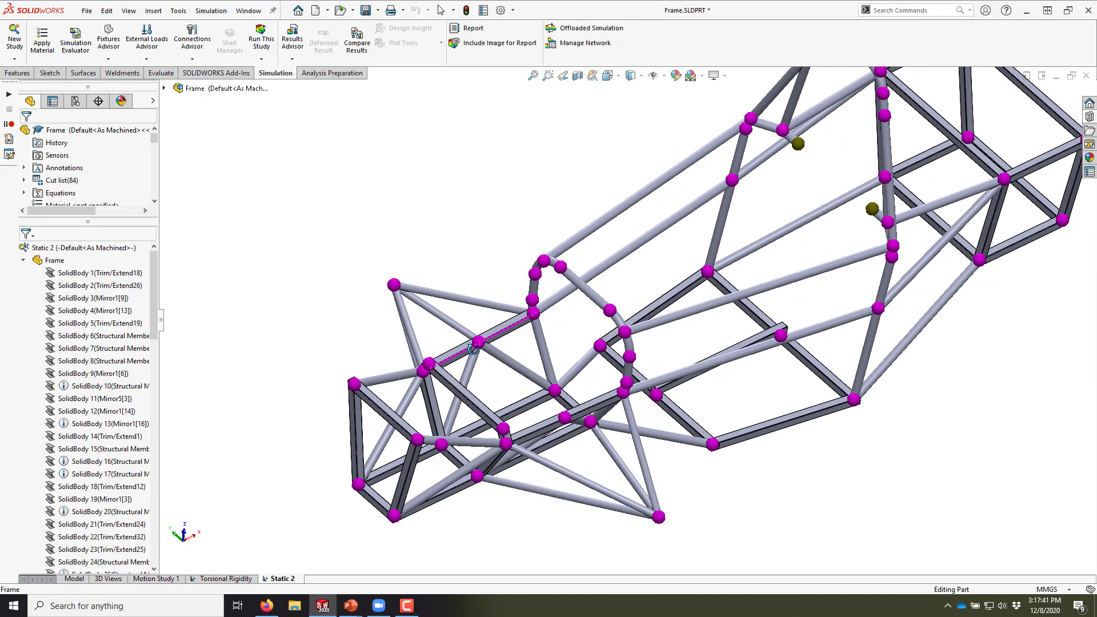
{"action": "scroll", "coordinate": [472, 340], "scroll_direction": "down", "scroll_amount": 3}
{"action": "left_click", "coordinate": [458, 293]}
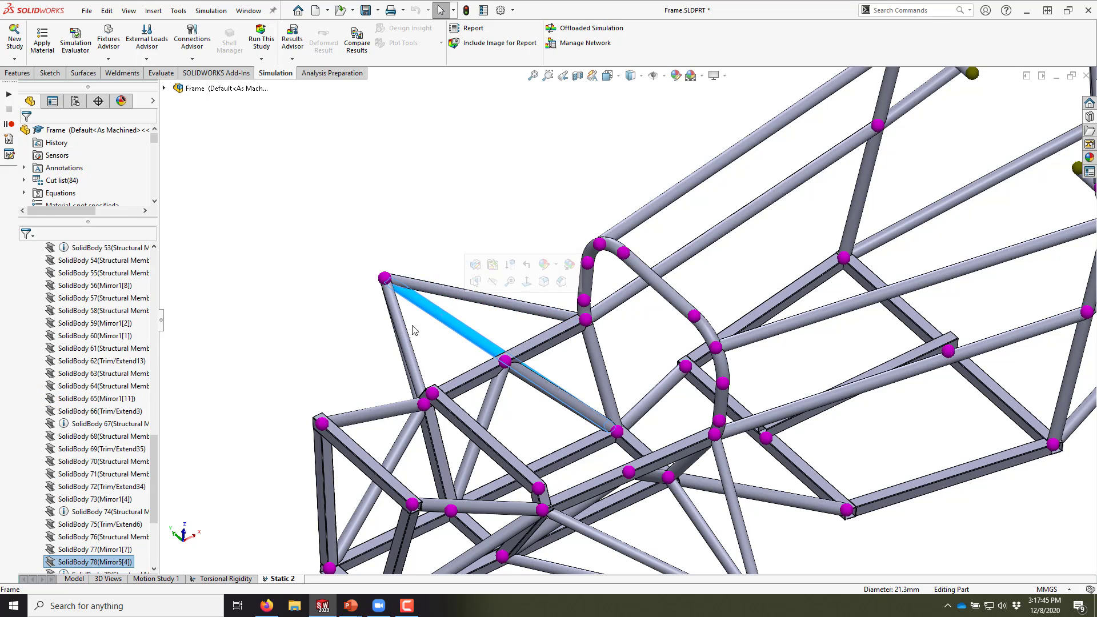
{"action": "scroll", "coordinate": [566, 320], "scroll_direction": "down", "scroll_amount": 3}
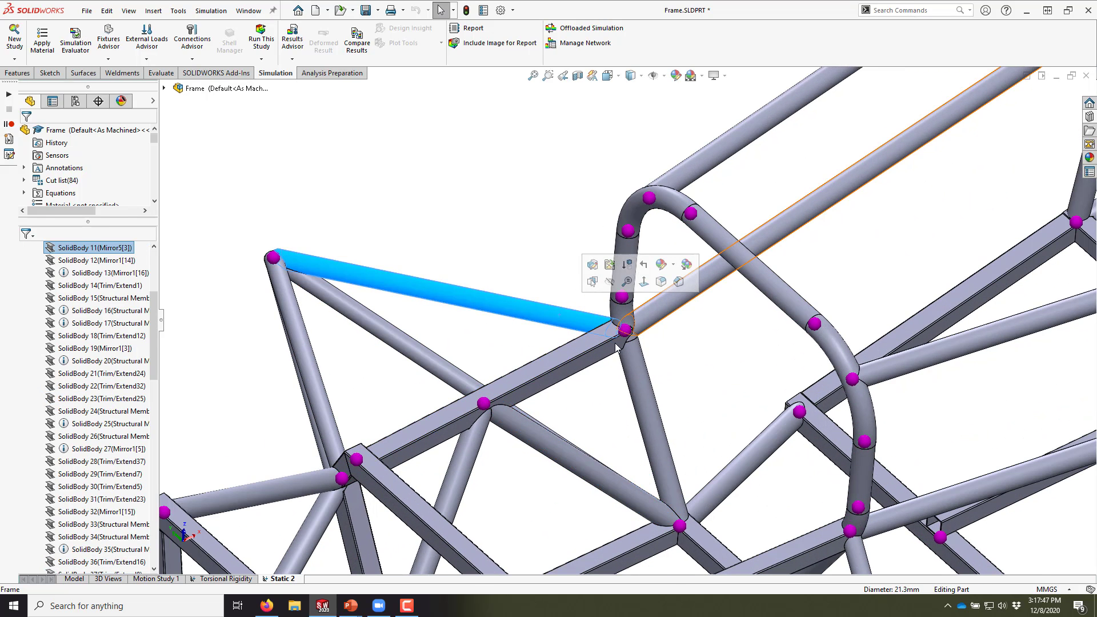
{"action": "left_click", "coordinate": [667, 355]}
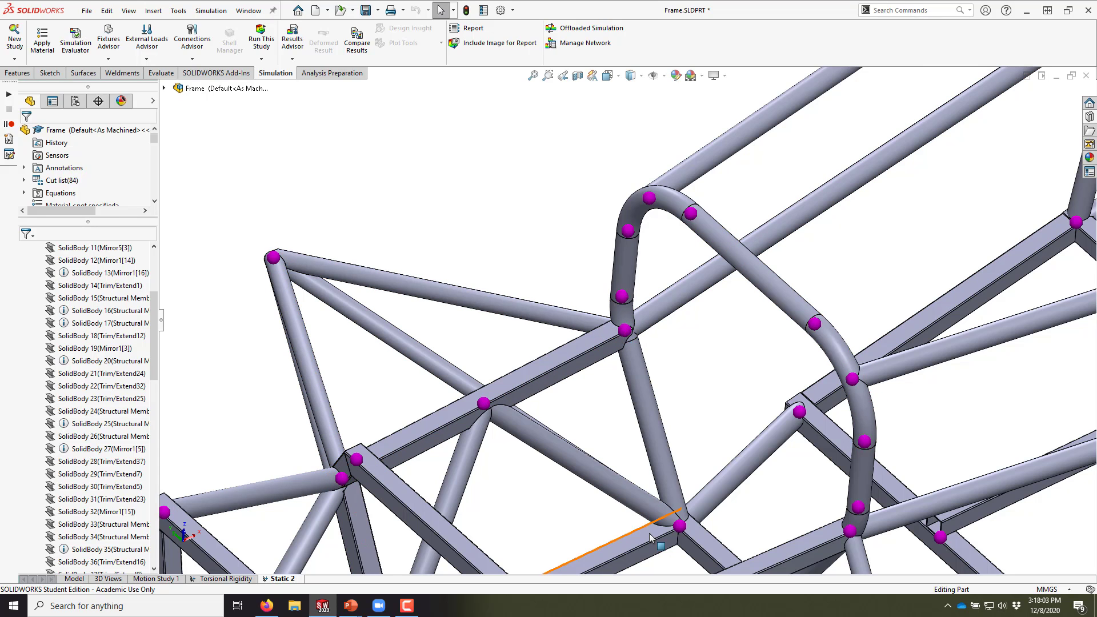
{"action": "middle_click_drag", "start_coordinate": [656, 355], "coordinate": [752, 337]}
{"action": "scroll", "coordinate": [752, 337], "scroll_direction": "up", "scroll_amount": 3}
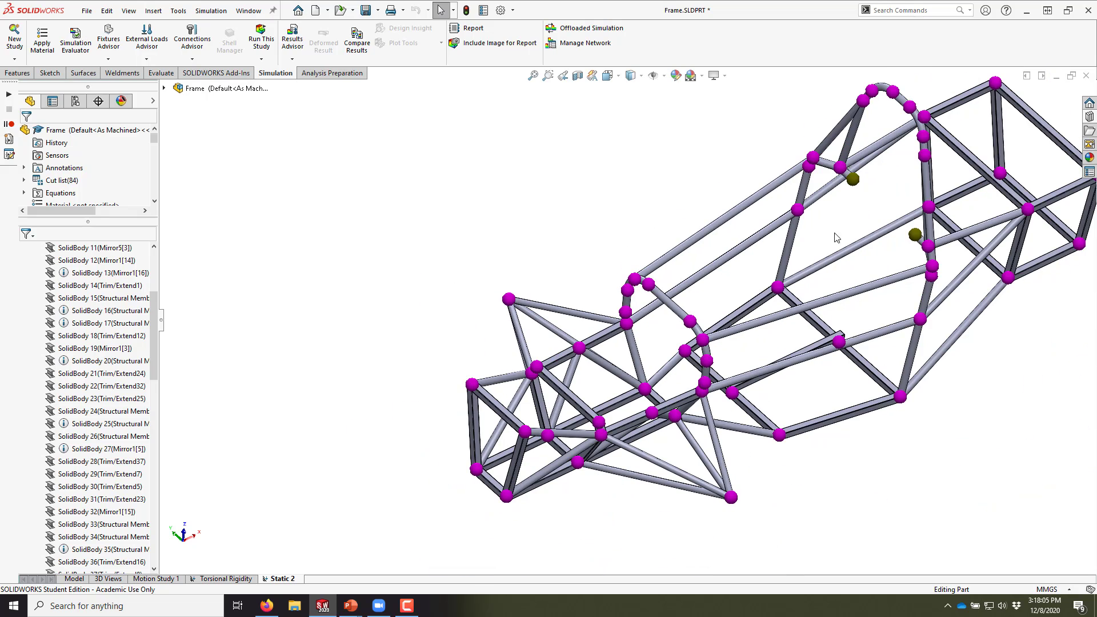
{"action": "scroll", "coordinate": [625, 320], "scroll_direction": "down", "scroll_amount": 5}
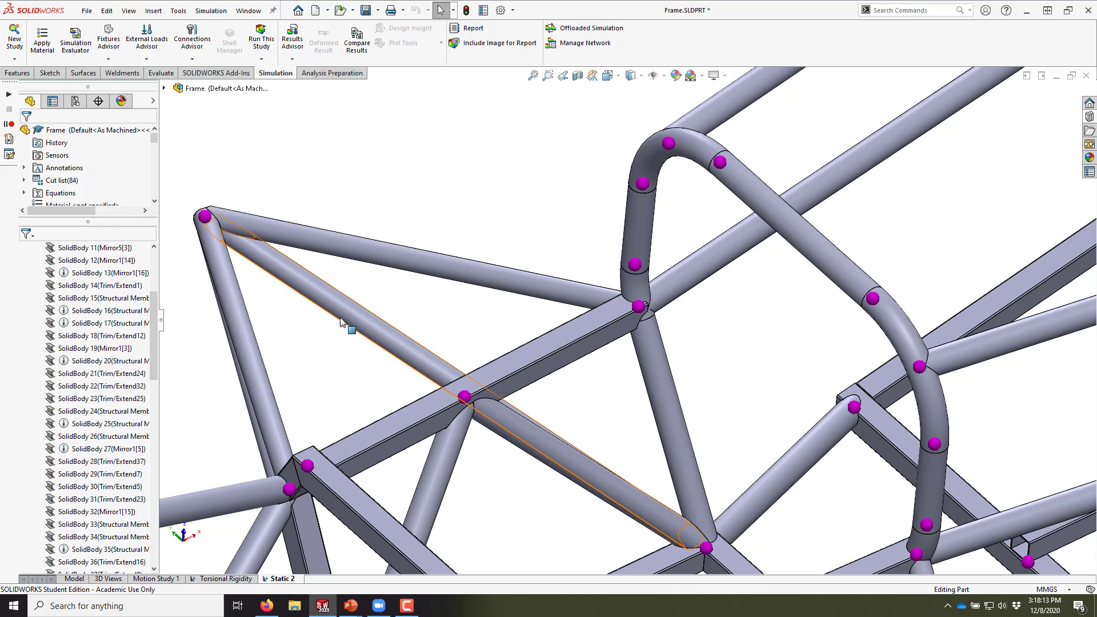
{"action": "scroll", "coordinate": [589, 352], "scroll_direction": "up", "scroll_amount": 5}
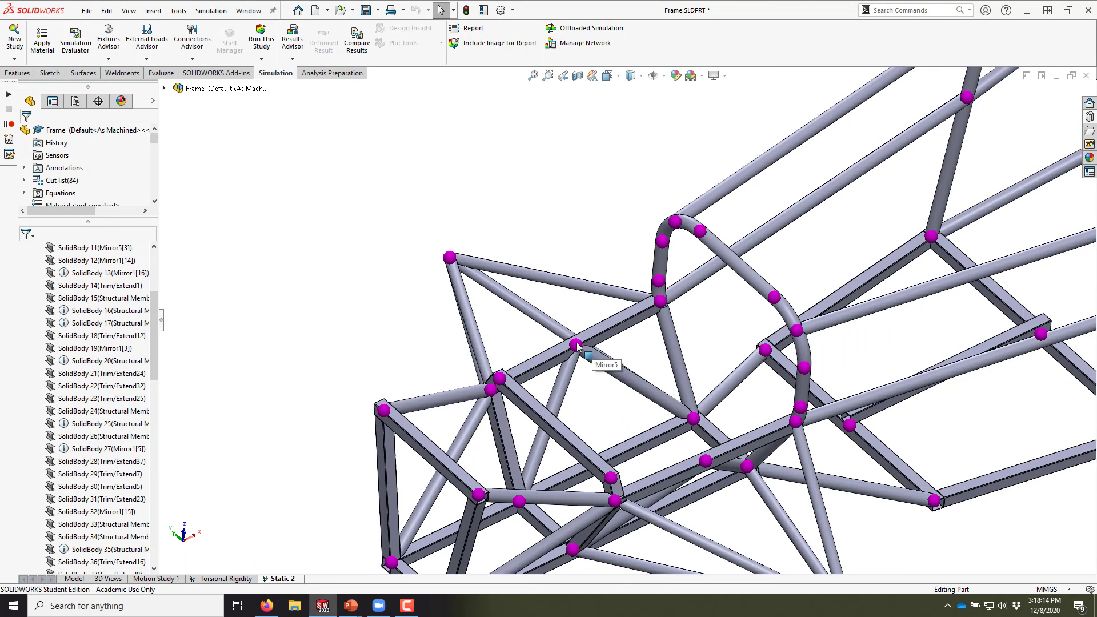
Change the definition of the upper tube of the front outer bracing, SolidBody 11 (Mirror5[3]), to Truss.
{"action": "scroll", "coordinate": [522, 289], "scroll_direction": "down", "scroll_amount": 2}
{"action": "left_click", "coordinate": [531, 277]}
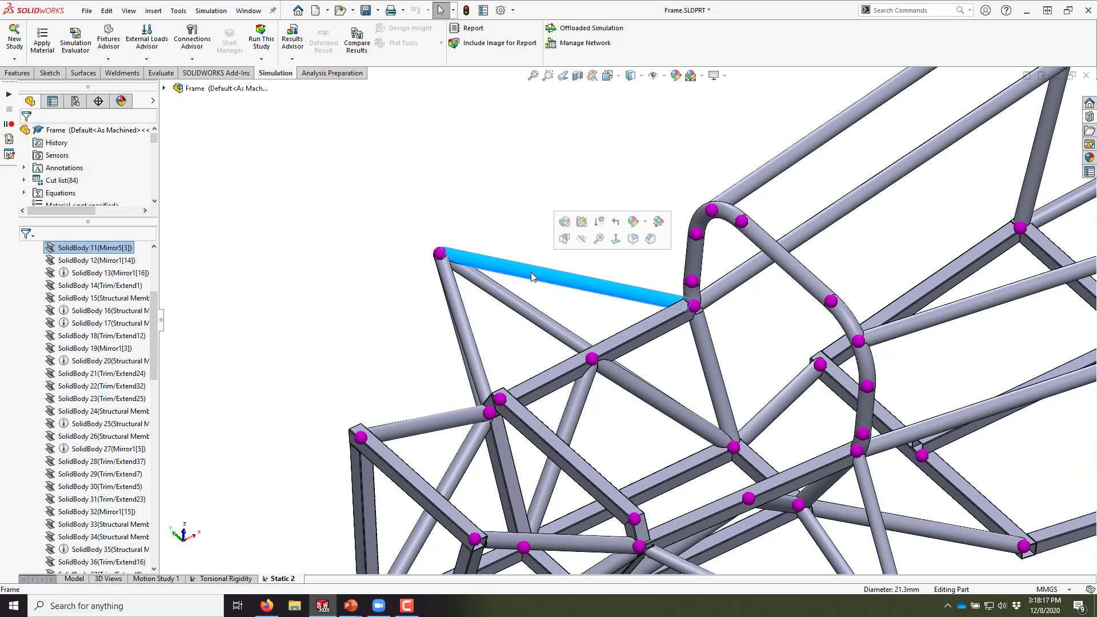
{"action": "right_click", "coordinate": [93, 252]}
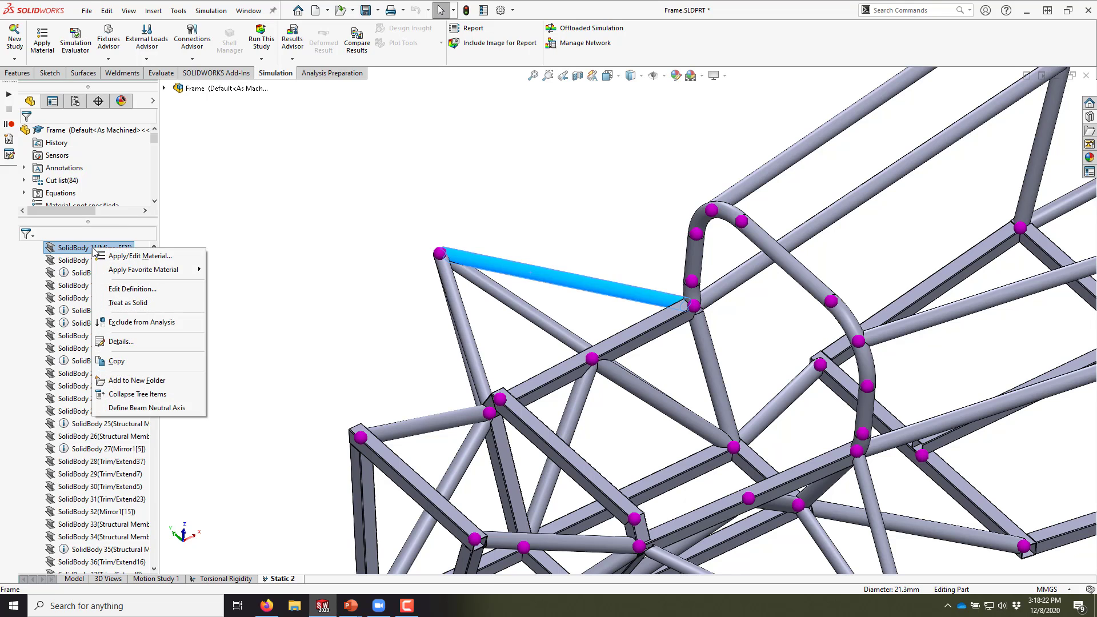
{"action": "left_click", "coordinate": [143, 290]}
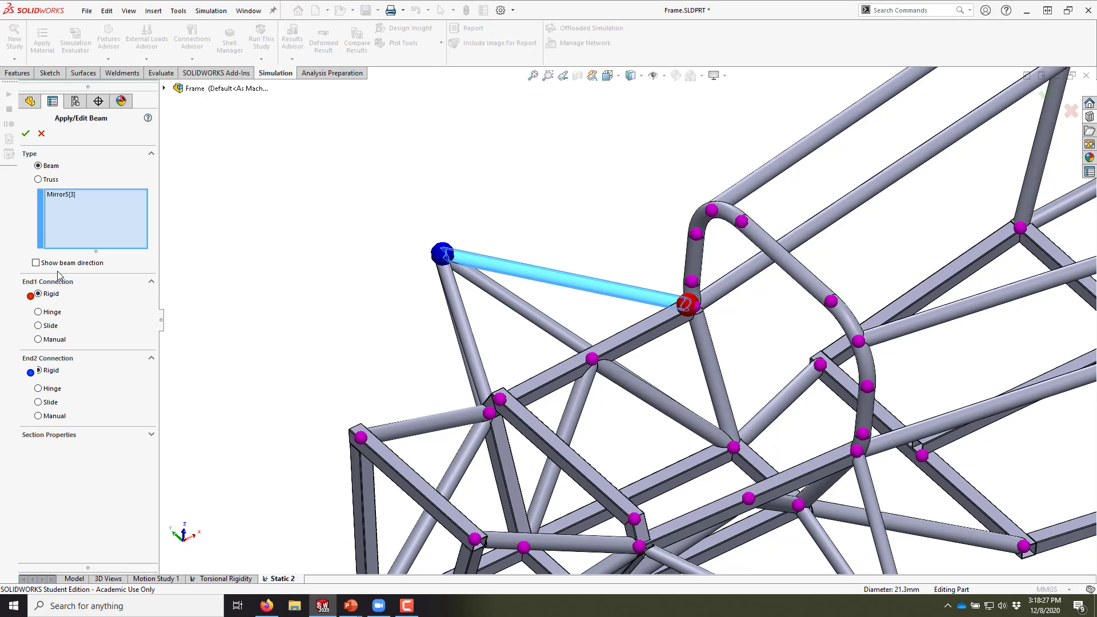
{"action": "left_click", "coordinate": [49, 180]}
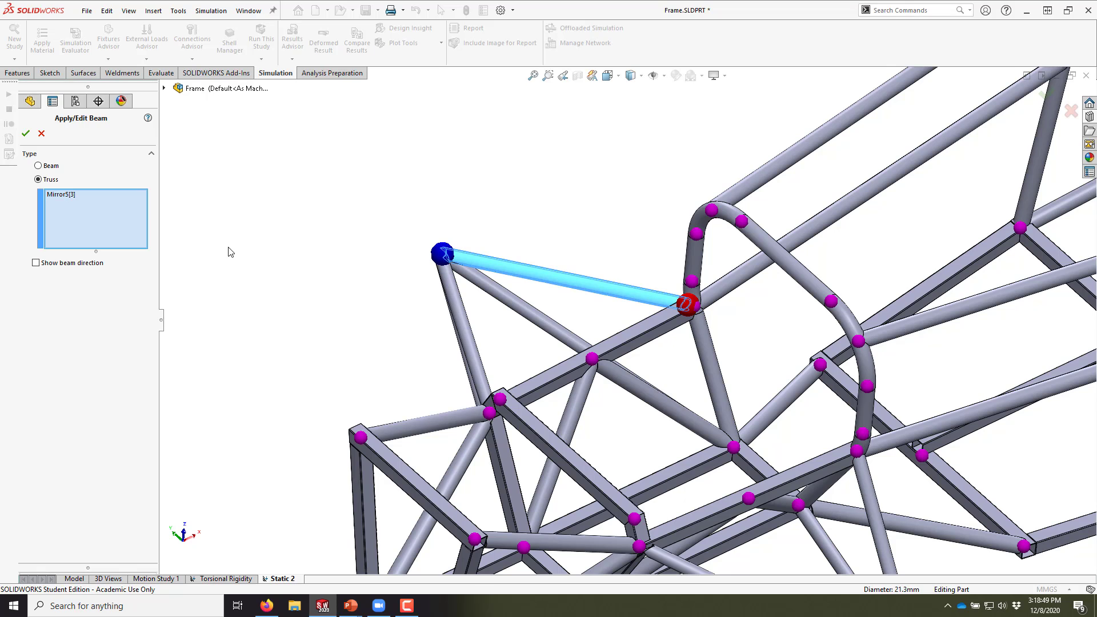
{"action": "left_click", "coordinate": [25, 134]}
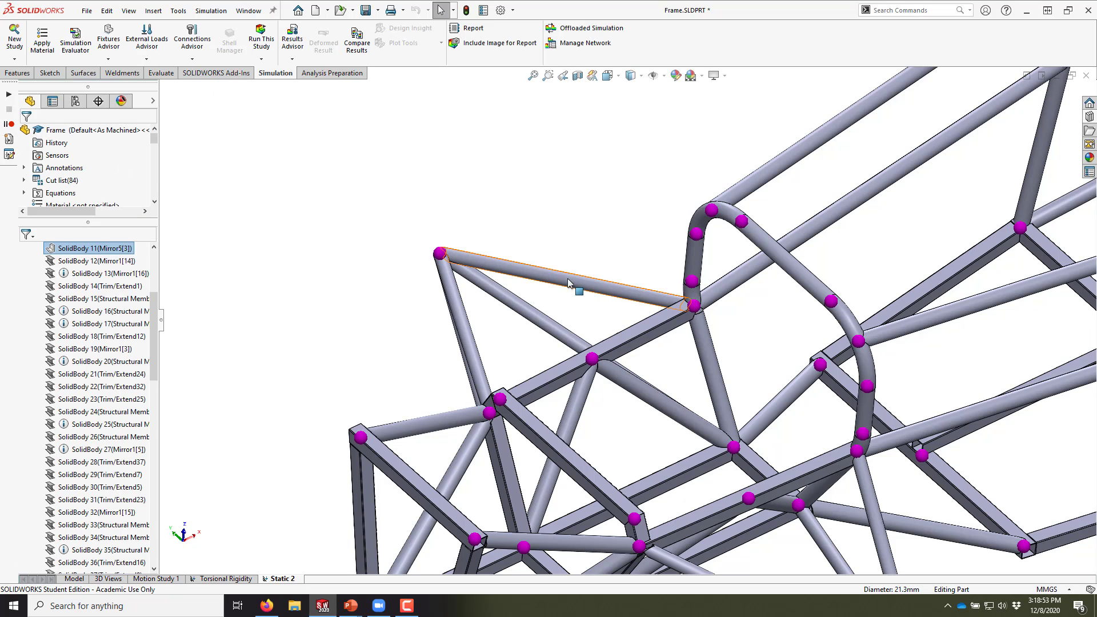
Change the definition of the long diagonal tube of the front outer bracing, SolidBody 78 (Mirror5[4]), to Truss.
{"action": "left_click", "coordinate": [514, 302]}
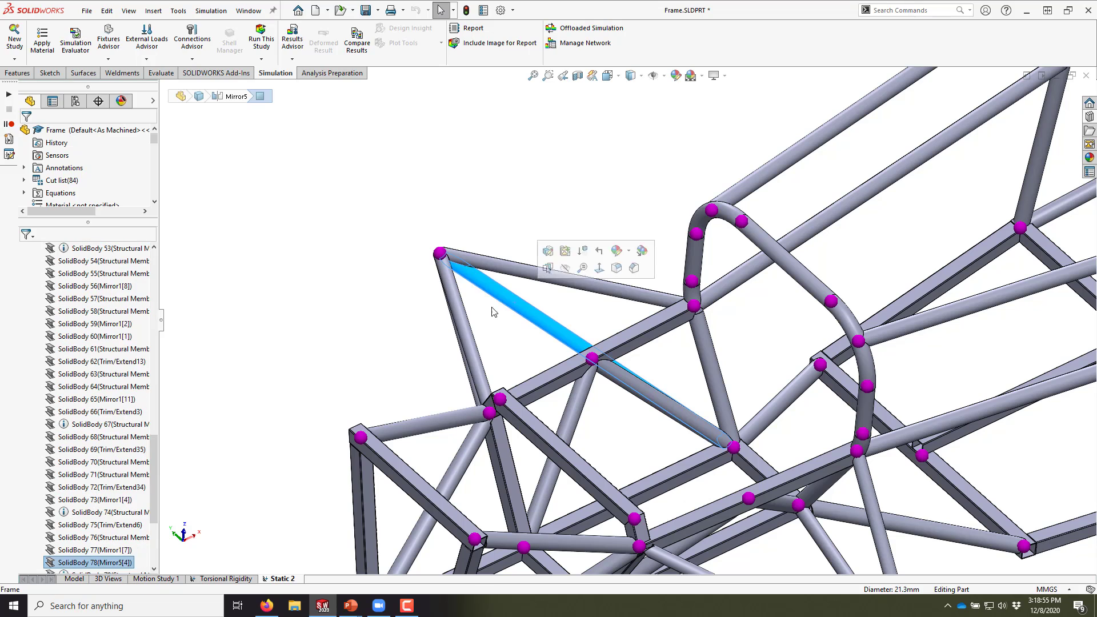
{"action": "right_click", "coordinate": [109, 562]}
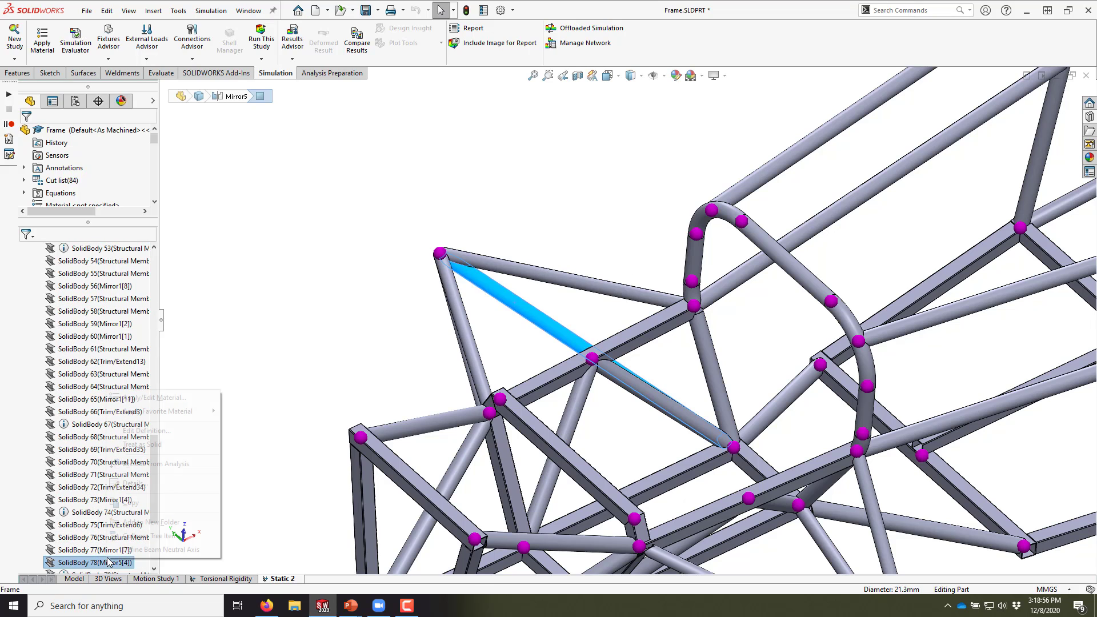
{"action": "left_click", "coordinate": [150, 431]}
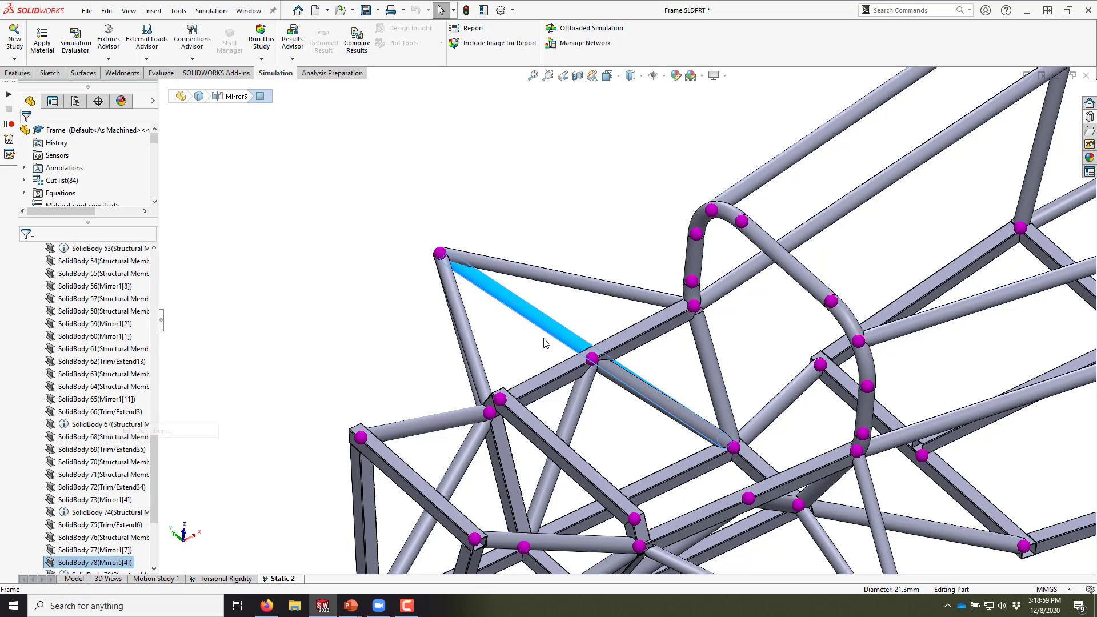
{"action": "left_click", "coordinate": [37, 179]}
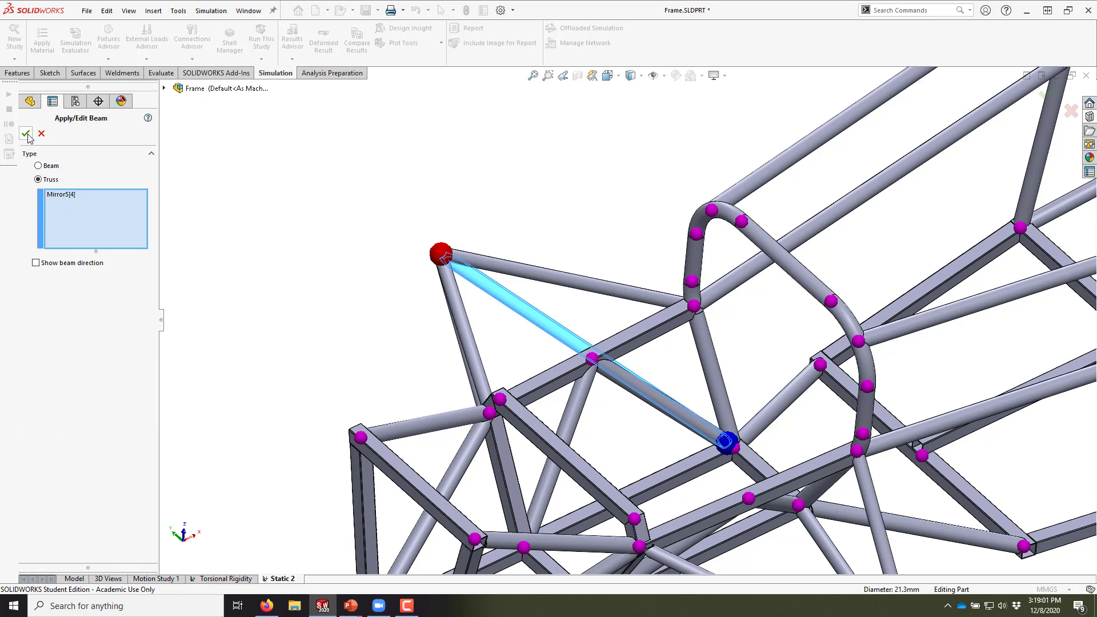
{"action": "key", "text": "Return"}
Change the definition of the short front tube of the same outer bracing, SolidBody 42 (Mirror5[2]), to Truss.
{"action": "left_click", "coordinate": [475, 345]}
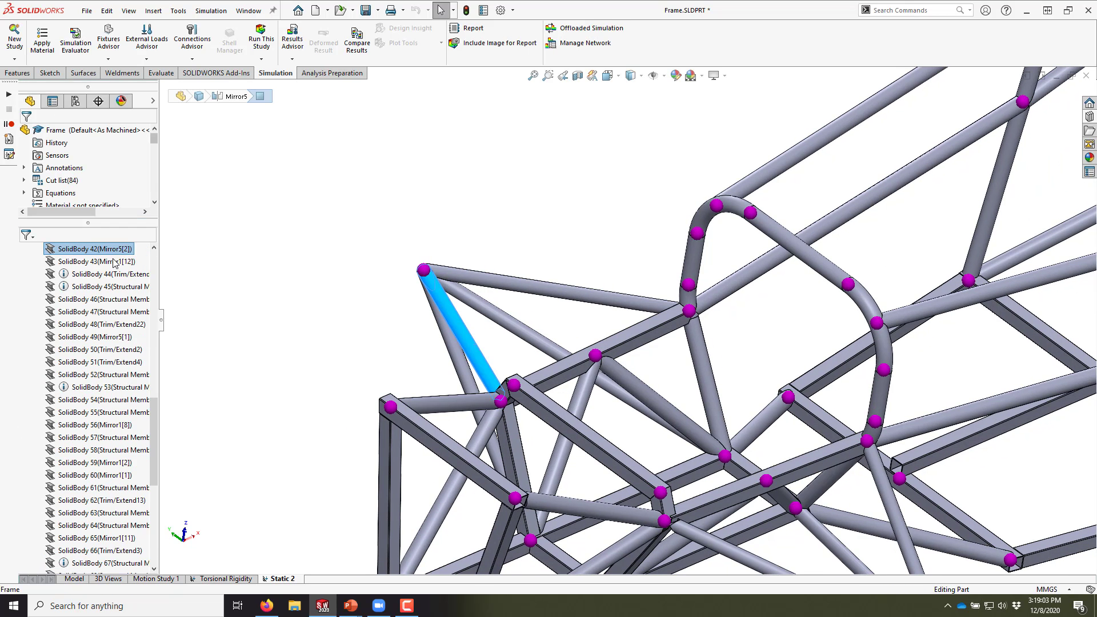
{"action": "right_click", "coordinate": [101, 249]}
{"action": "left_click", "coordinate": [142, 285]}
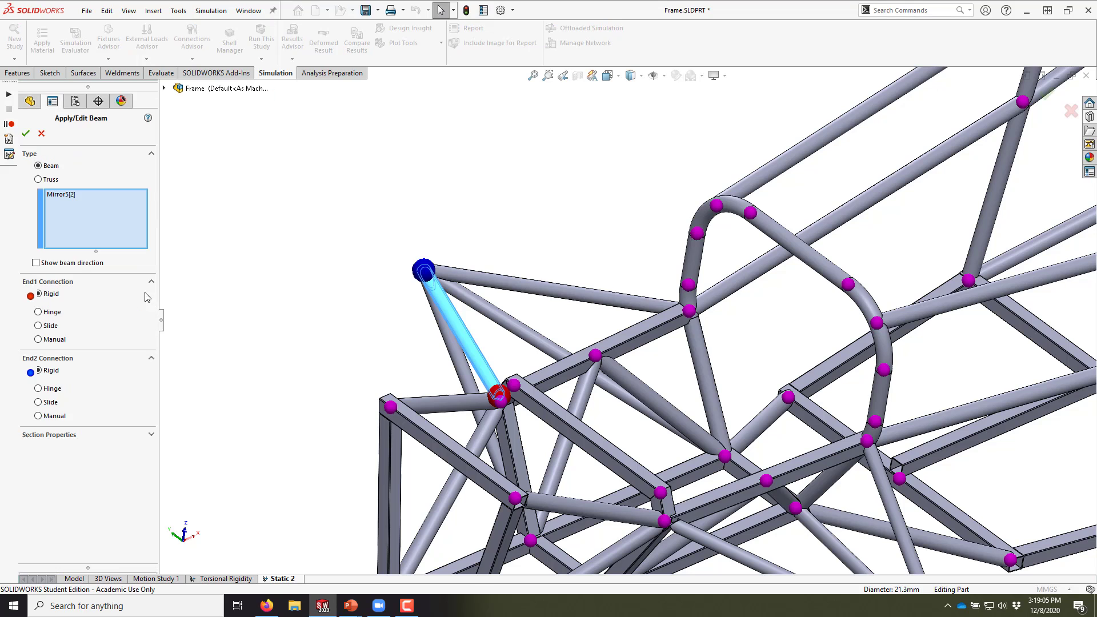
{"action": "left_click", "coordinate": [47, 180]}
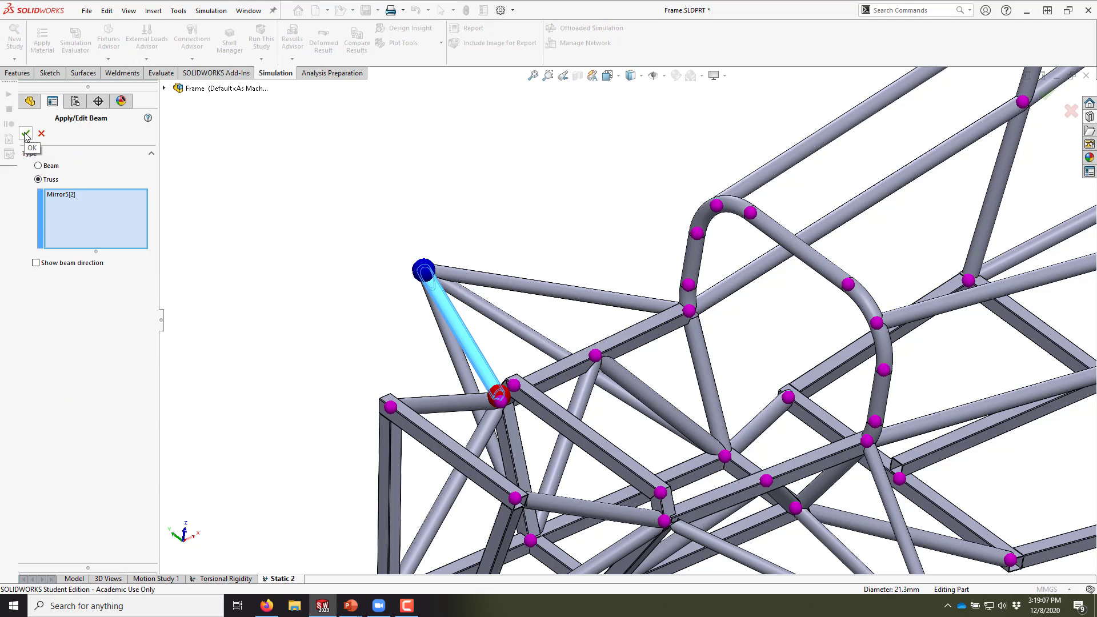
{"action": "left_click", "coordinate": [25, 134]}
{"action": "left_click", "coordinate": [86, 262]}
{"action": "left_click", "coordinate": [86, 412], "text": "shift"}
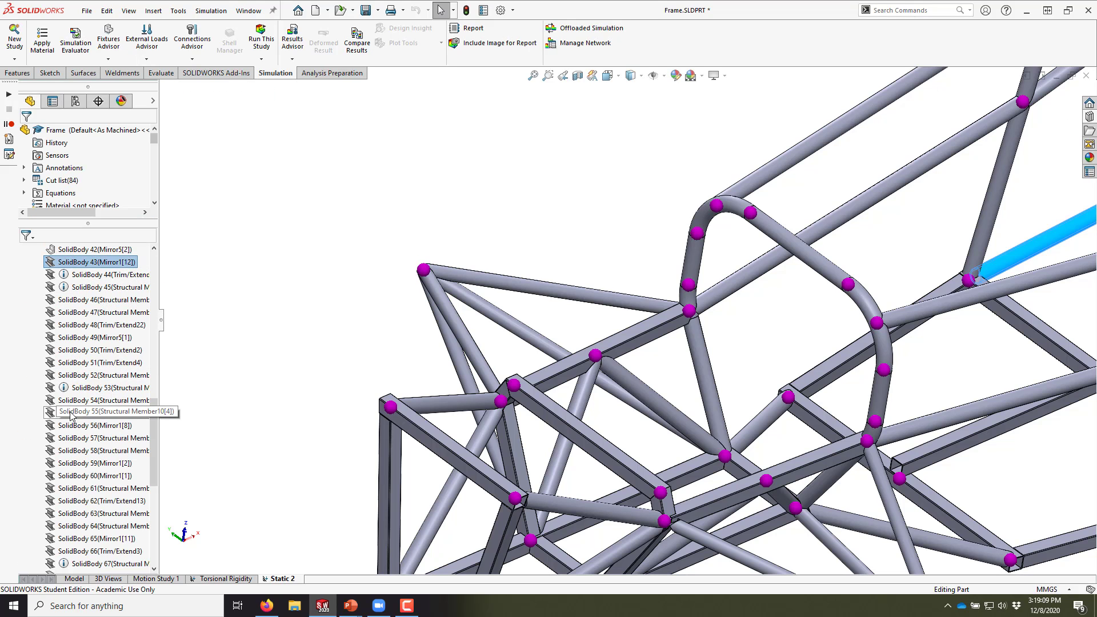
{"action": "left_click", "coordinate": [344, 389]}
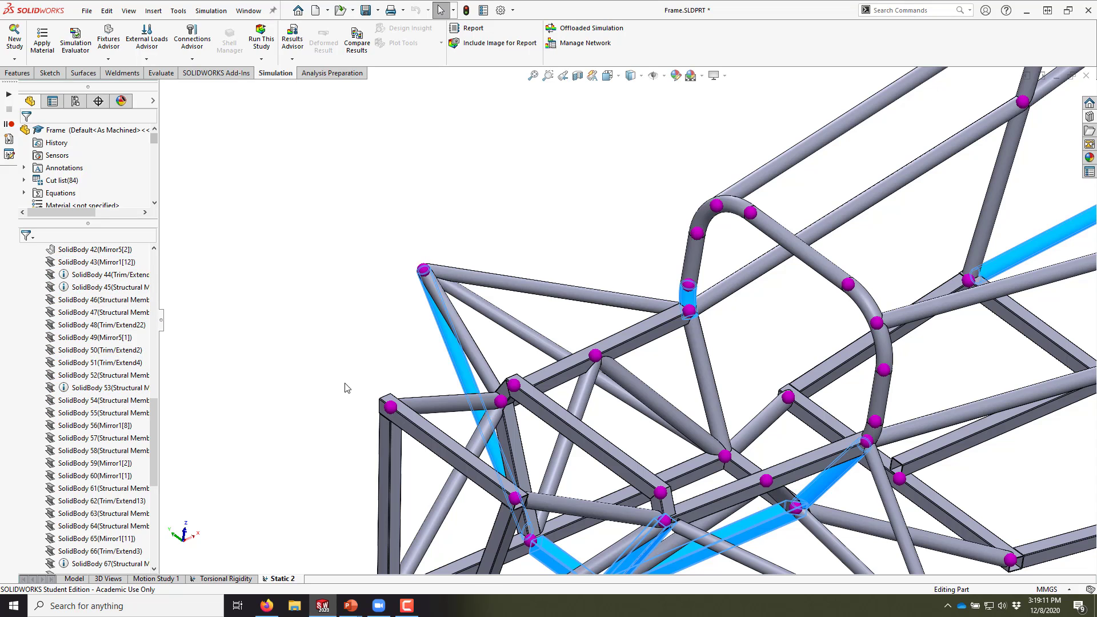
Change the definition of the outer bracing tube running down to the lower frame joint, SolidBody 49 (Mirror5[1]), to Truss.
{"action": "left_click", "coordinate": [477, 346]}
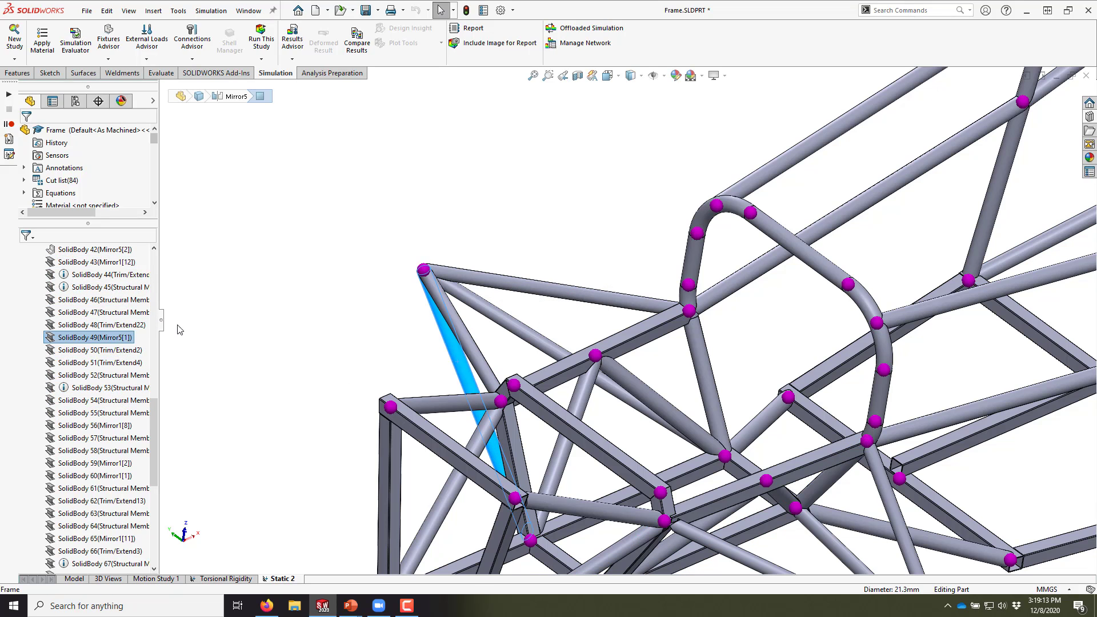
{"action": "left_click", "coordinate": [93, 337]}
{"action": "right_click", "coordinate": [92, 339]}
{"action": "left_click", "coordinate": [120, 385]}
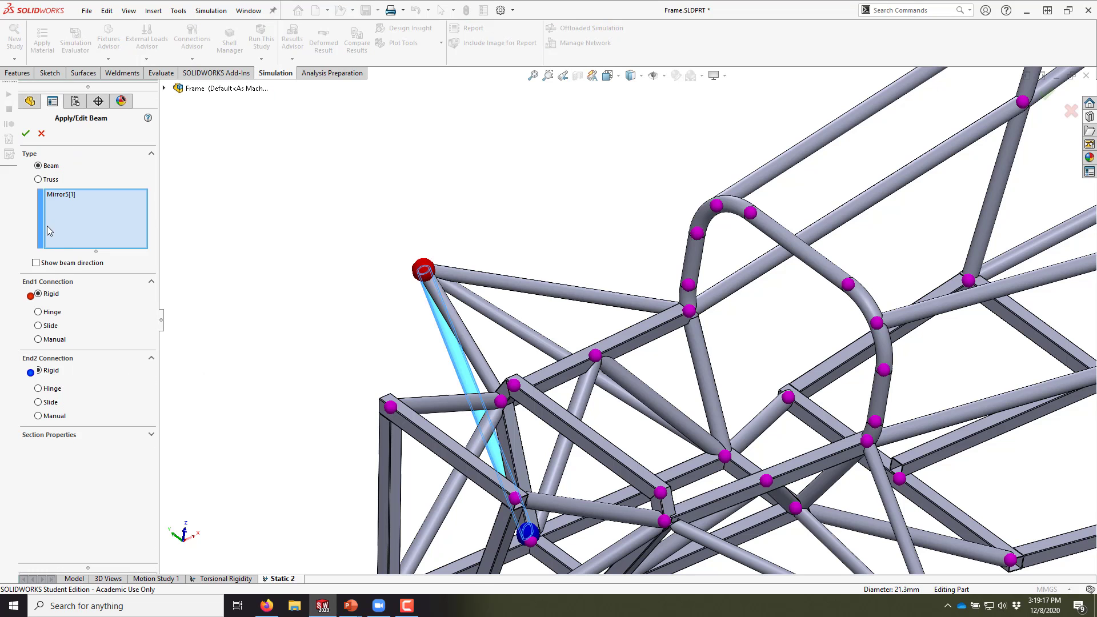
{"action": "left_click", "coordinate": [25, 133]}
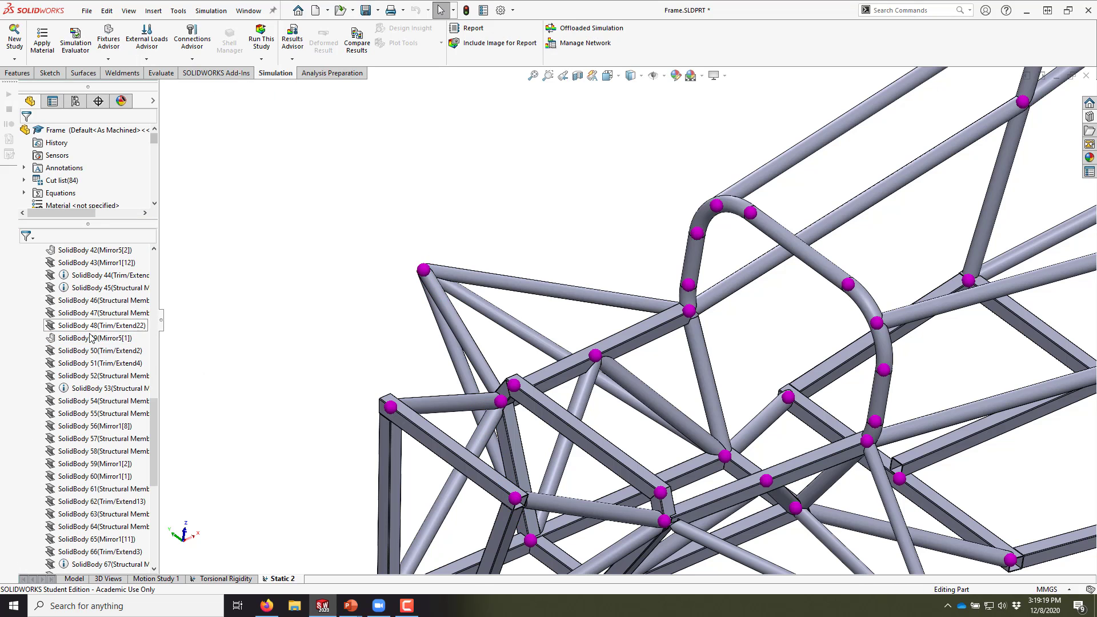
{"action": "scroll", "coordinate": [80, 349], "scroll_direction": "up", "scroll_amount": 1}
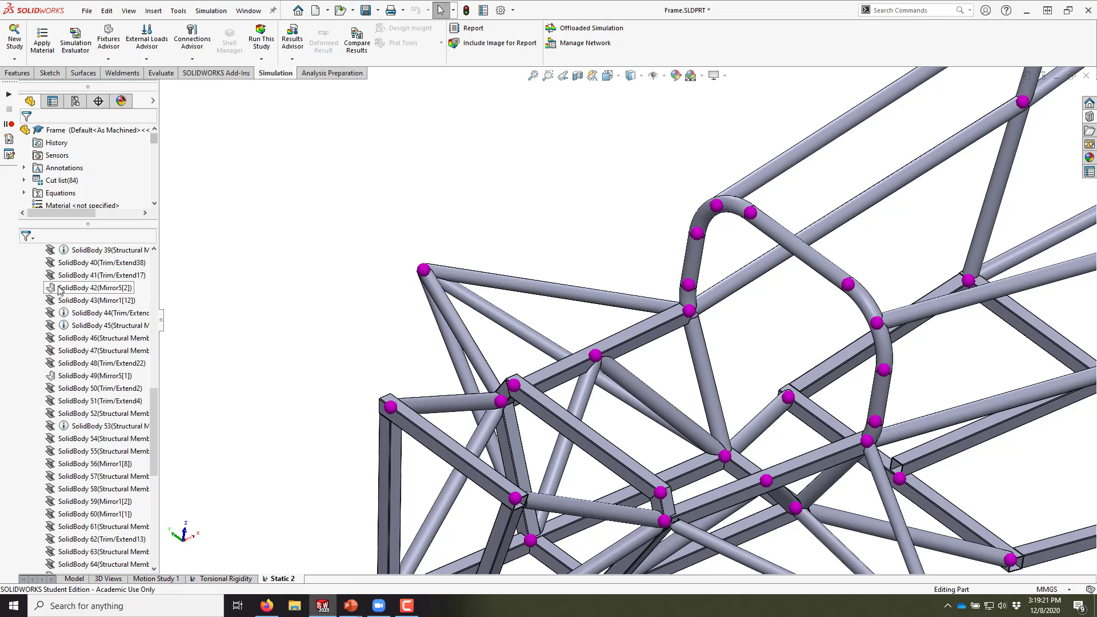
{"action": "left_click", "coordinate": [53, 377]}
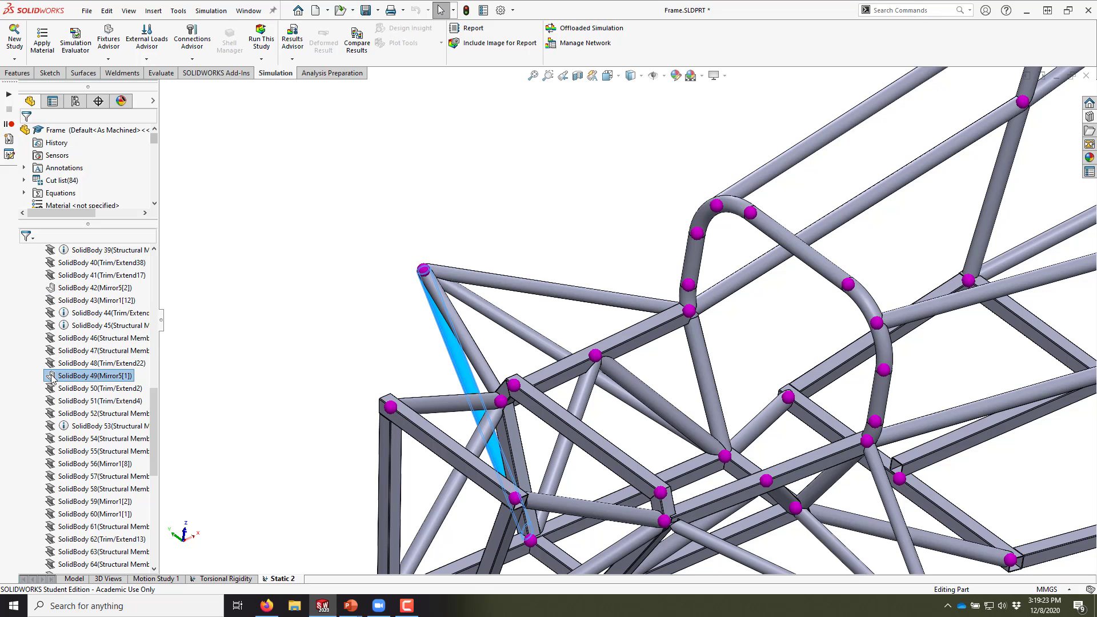
Change the definition of the opposite bracing's tube from the front hoop base to the outer joint, SolidBody 28 (Trim/Extend37), to Truss.
{"action": "scroll", "coordinate": [709, 457], "scroll_direction": "up", "scroll_amount": 5}
{"action": "scroll", "coordinate": [760, 435], "scroll_direction": "down", "scroll_amount": 7}
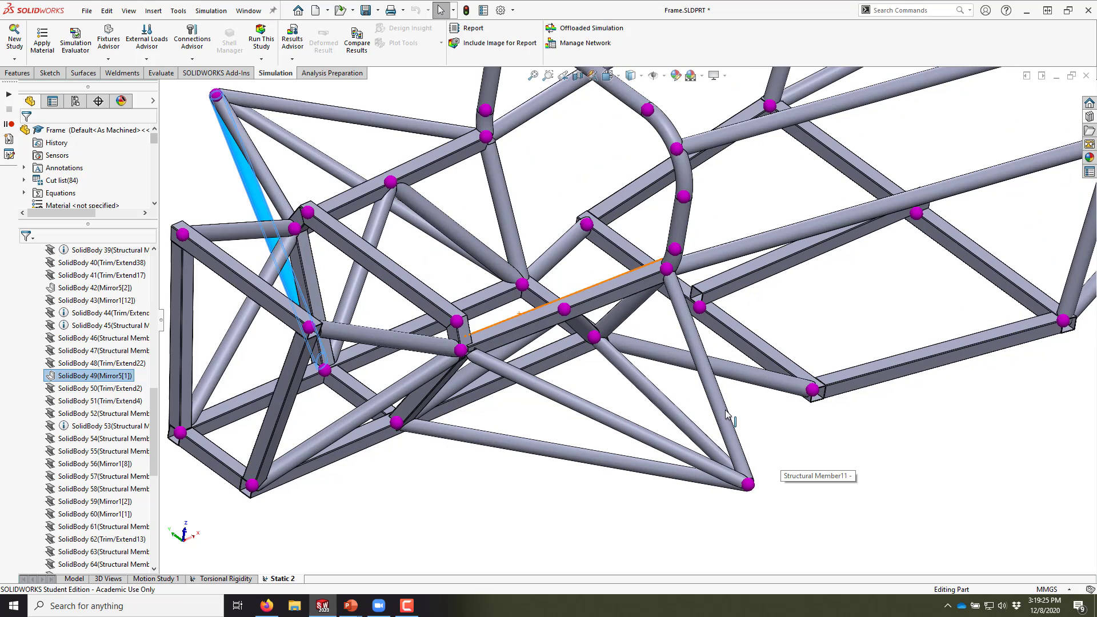
{"action": "left_click", "coordinate": [726, 412]}
{"action": "right_click", "coordinate": [82, 255]}
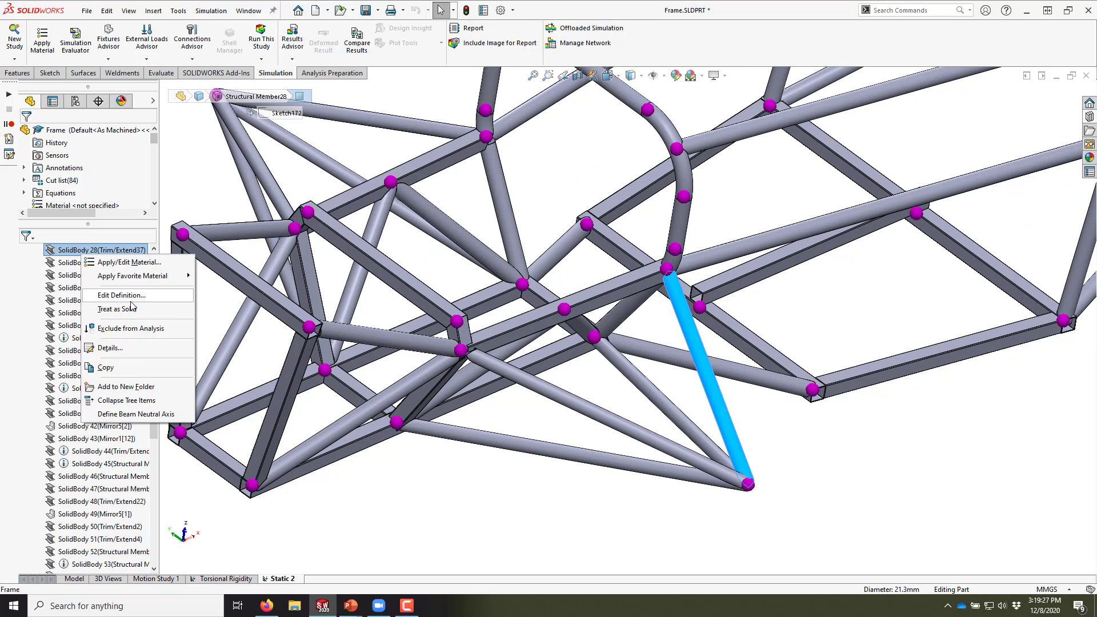
{"action": "left_click", "coordinate": [130, 298]}
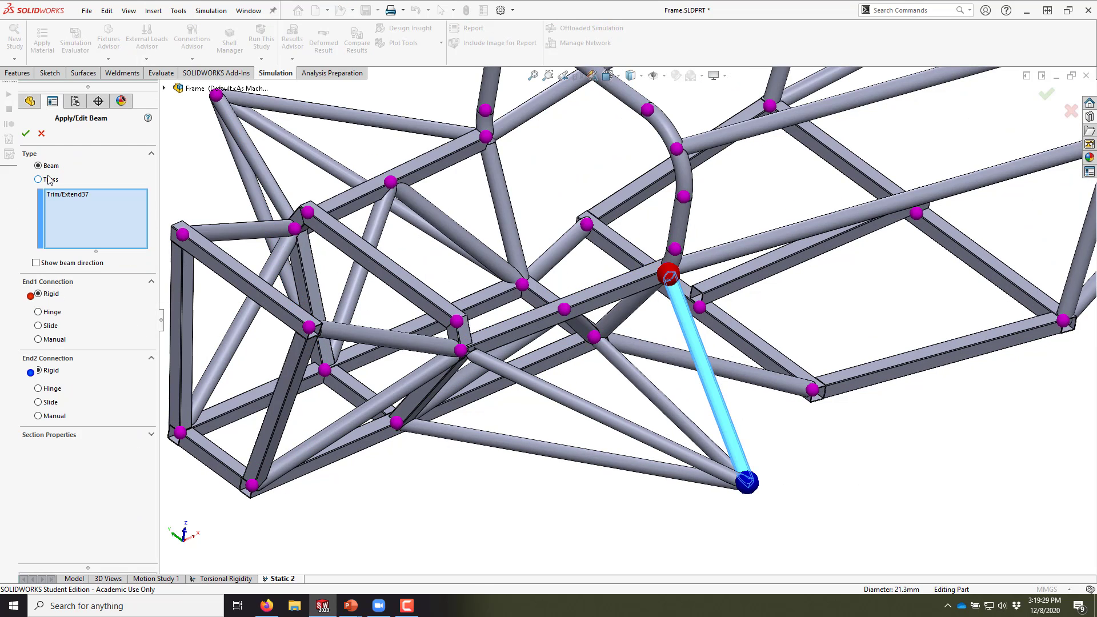
{"action": "left_click", "coordinate": [49, 180]}
{"action": "left_click", "coordinate": [26, 134]}
Change the definition of the opposite bracing's long upper tube, SolidBody 69 (Trim/Extend35), to Truss.
{"action": "left_click", "coordinate": [643, 387]}
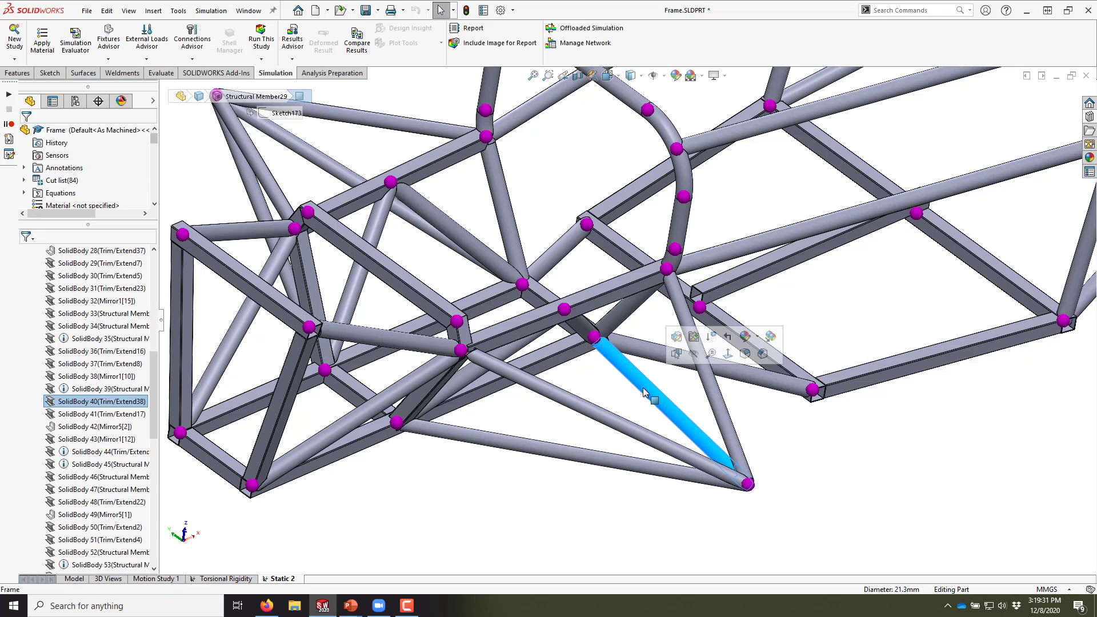
{"action": "left_click", "coordinate": [599, 411], "text": "ctrl"}
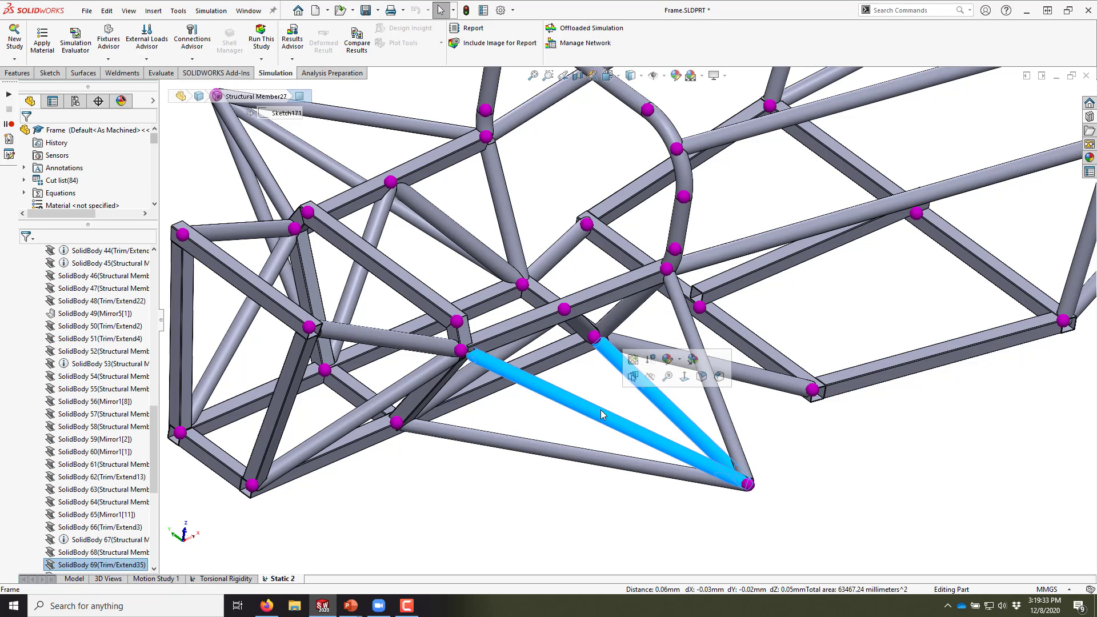
{"action": "left_click", "coordinate": [656, 401]}
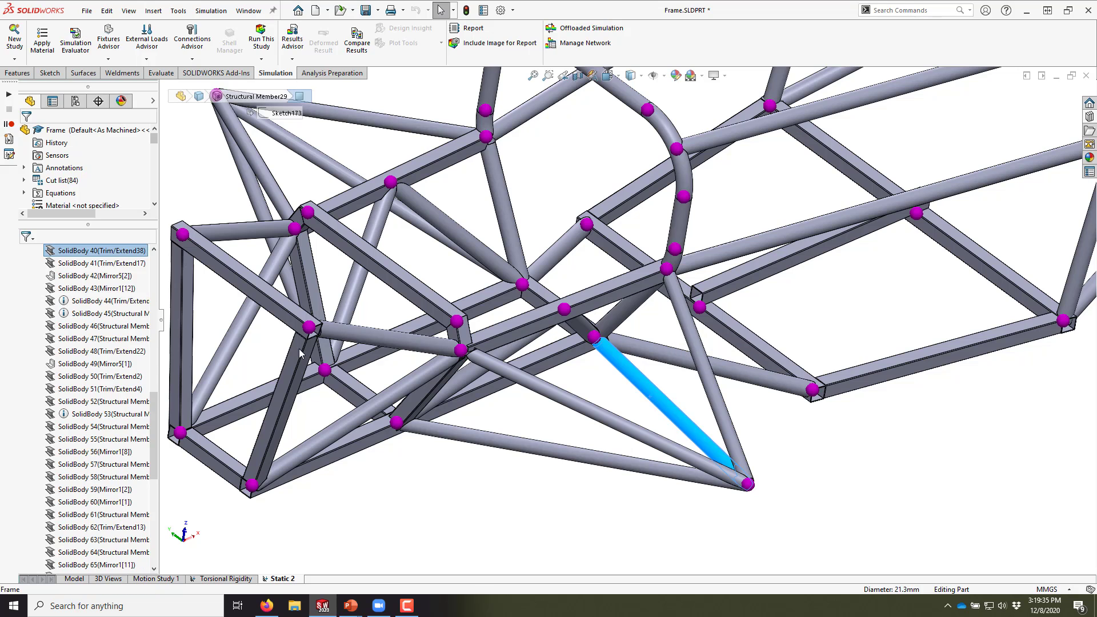
{"action": "scroll", "coordinate": [127, 365], "scroll_direction": "down", "scroll_amount": 7}
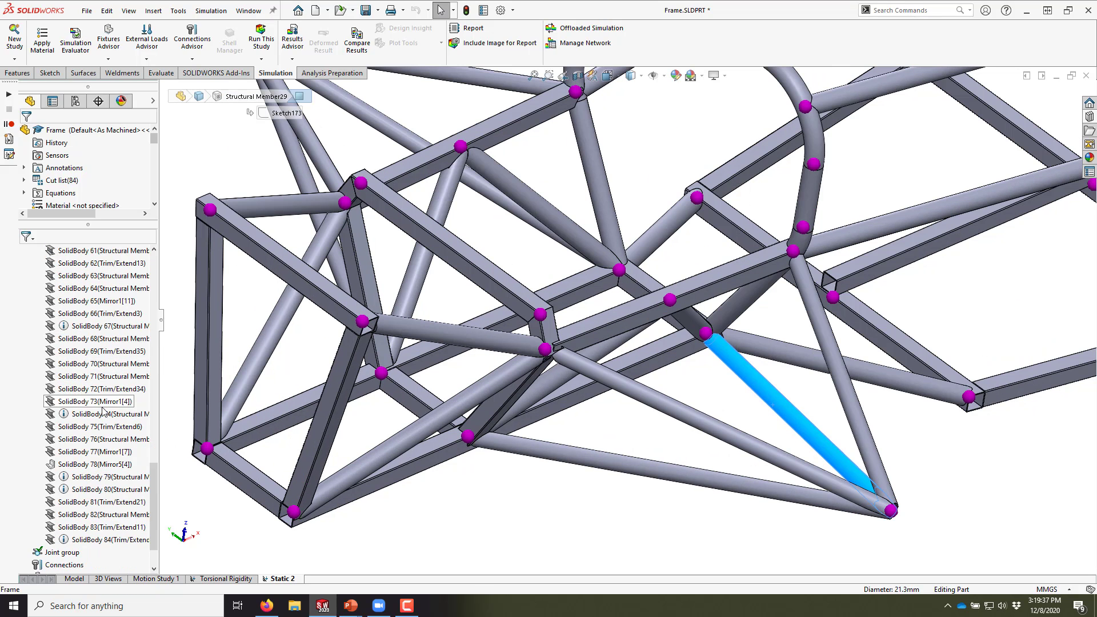
{"action": "scroll", "coordinate": [103, 411], "scroll_direction": "up", "scroll_amount": 1}
{"action": "right_click", "coordinate": [92, 389]}
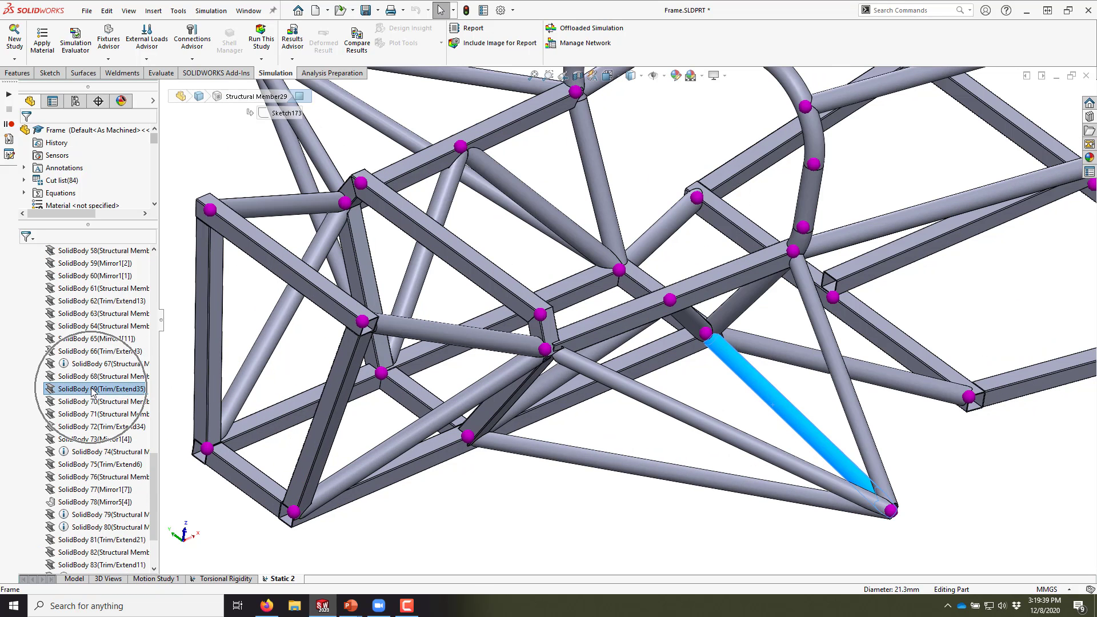
{"action": "left_click", "coordinate": [127, 427]}
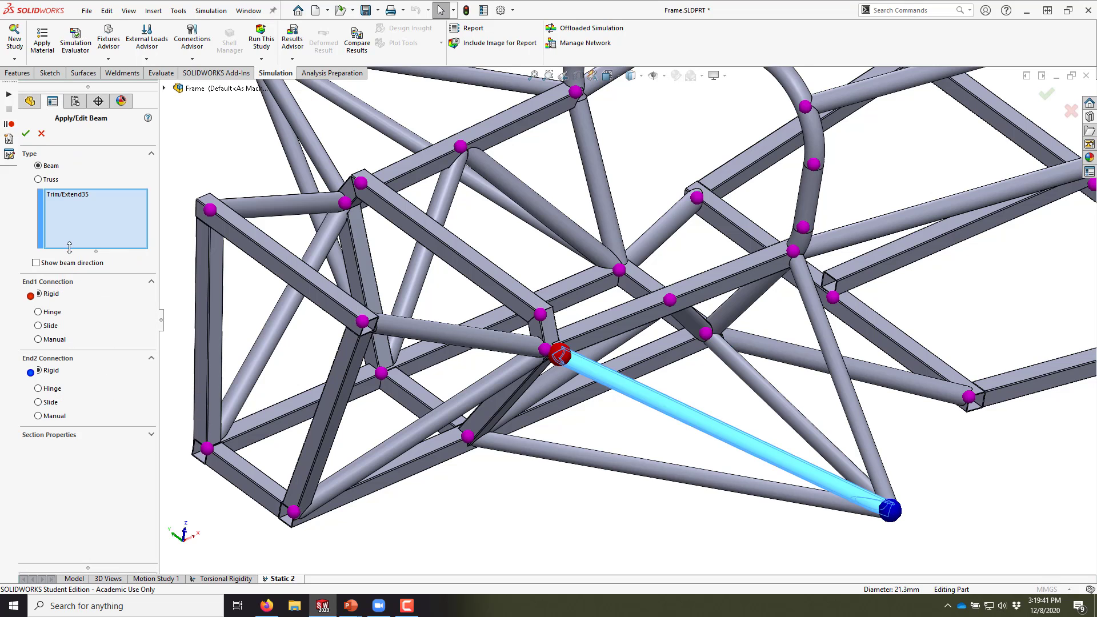
{"action": "left_click", "coordinate": [37, 179]}
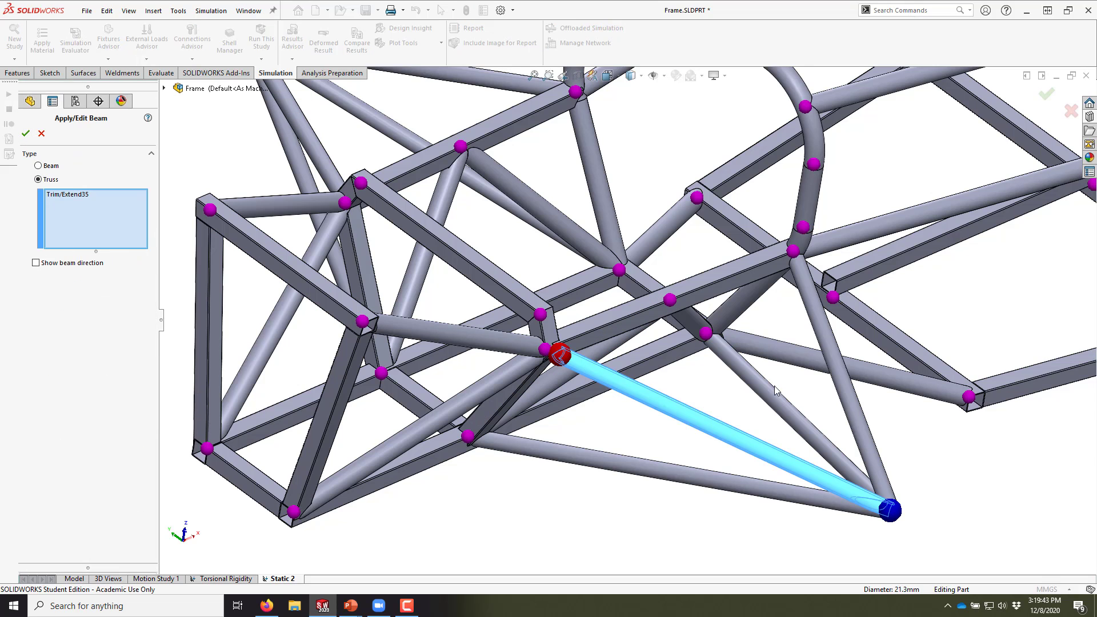
{"action": "left_click", "coordinate": [26, 135]}
Change the definition of the opposite bracing's inner diagonal tube, SolidBody 40 (Trim/Extend38), to Truss.
{"action": "left_click", "coordinate": [129, 256]}
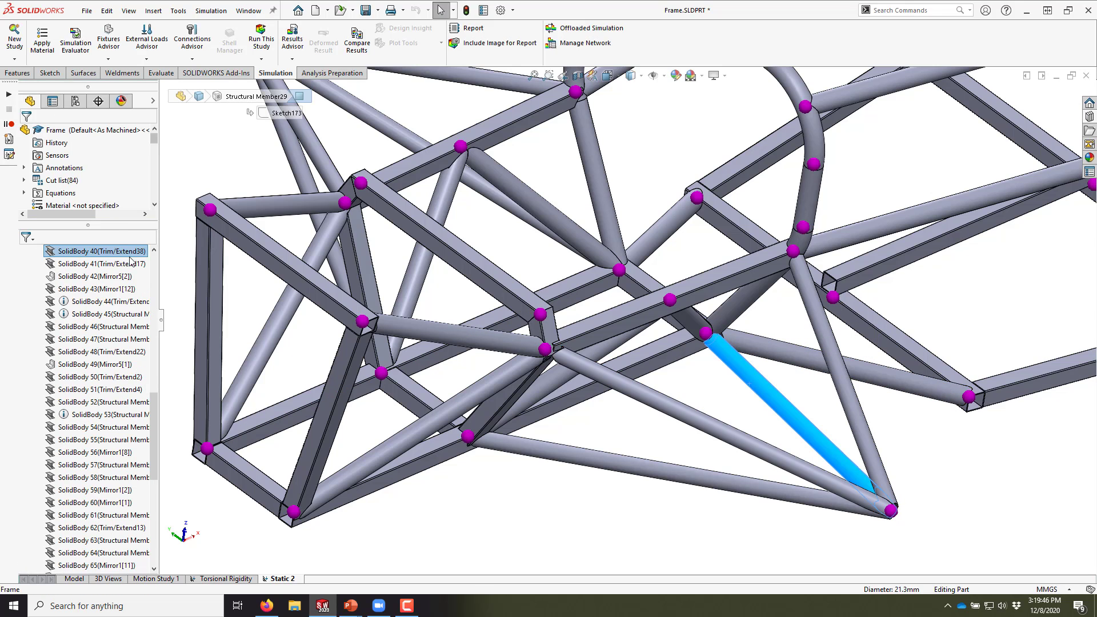
{"action": "right_click", "coordinate": [95, 251]}
{"action": "left_click", "coordinate": [125, 290]}
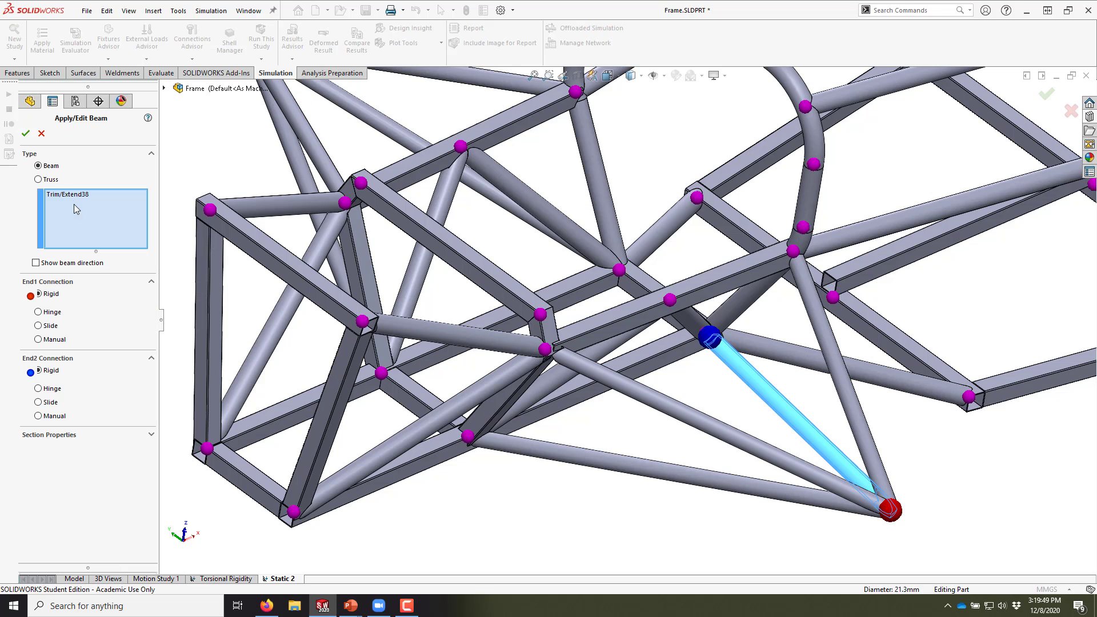
{"action": "left_click", "coordinate": [38, 180]}
{"action": "left_click", "coordinate": [26, 133]}
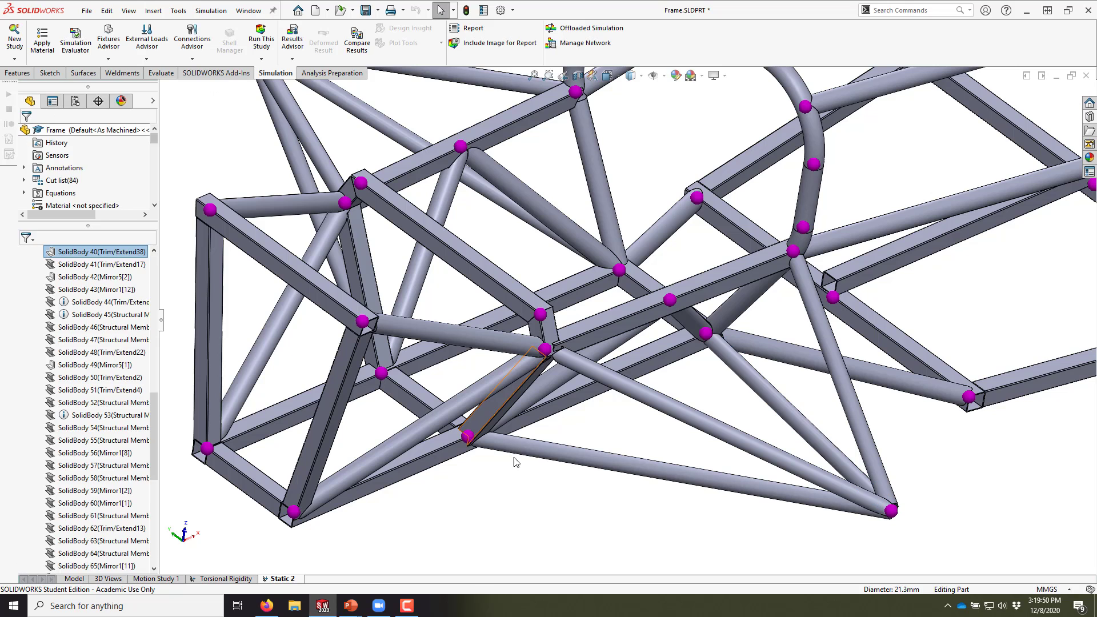
Change the definition of the opposite bracing's lower tube, SolidBody 72 (Trim/Extend34), to Truss.
{"action": "left_click", "coordinate": [560, 449]}
{"action": "right_click", "coordinate": [83, 565]}
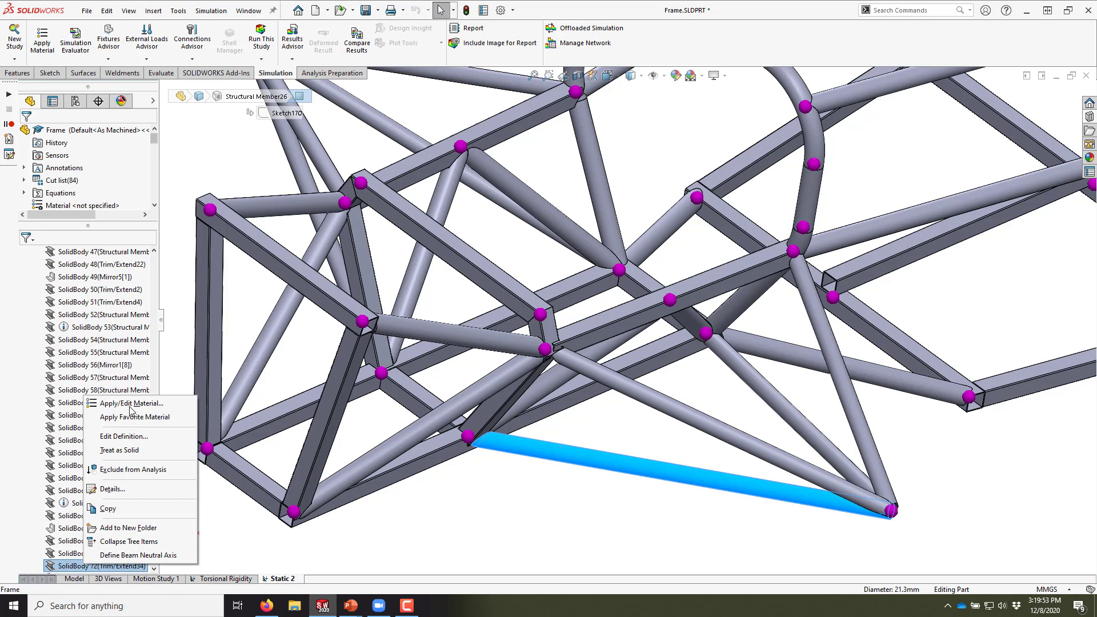
{"action": "left_click", "coordinate": [127, 435]}
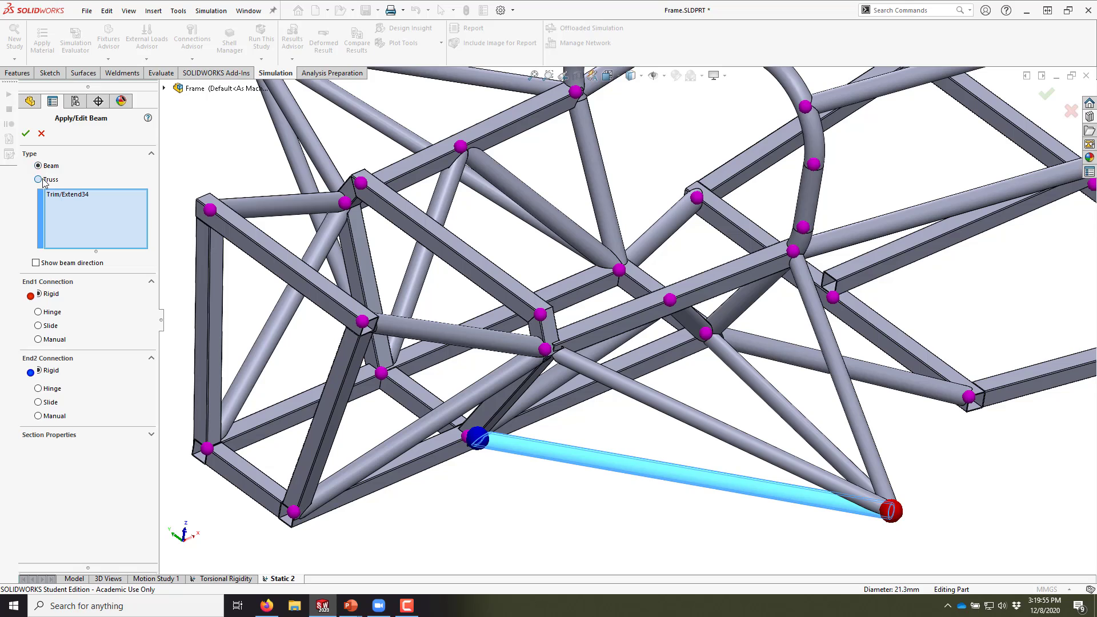
{"action": "left_click", "coordinate": [38, 180]}
{"action": "left_click", "coordinate": [25, 134]}
Clear the selection and collapse the list of bodies under Frame in the Static 2 study.
{"action": "scroll", "coordinate": [795, 288], "scroll_direction": "up", "scroll_amount": 5}
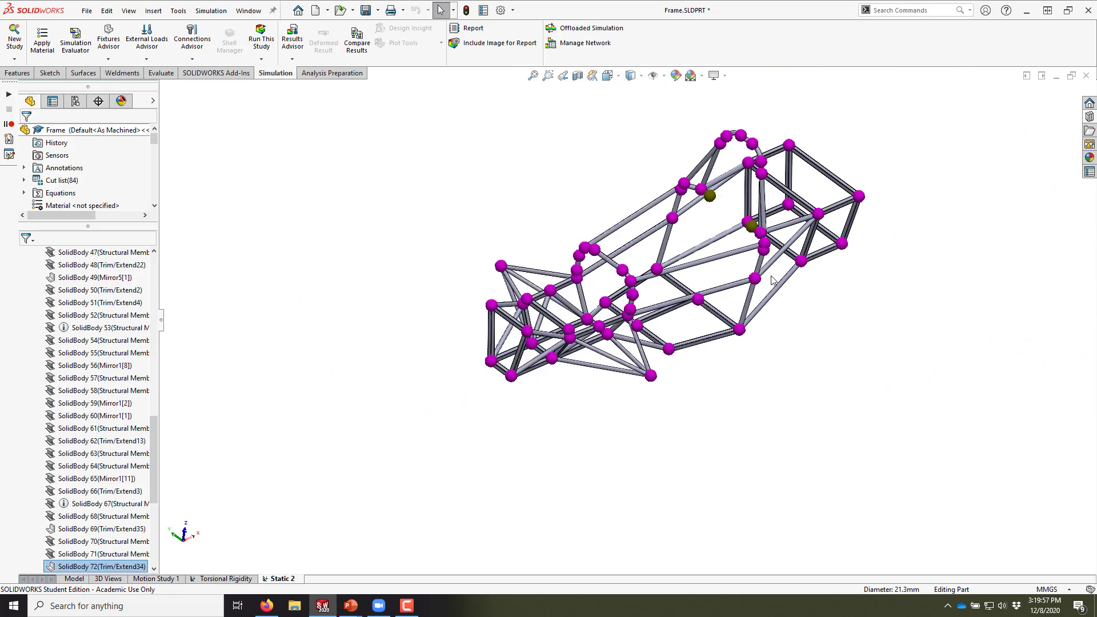
{"action": "scroll", "coordinate": [772, 280], "scroll_direction": "down", "scroll_amount": 3}
{"action": "middle_click_drag", "start_coordinate": [620, 265], "coordinate": [446, 213]}
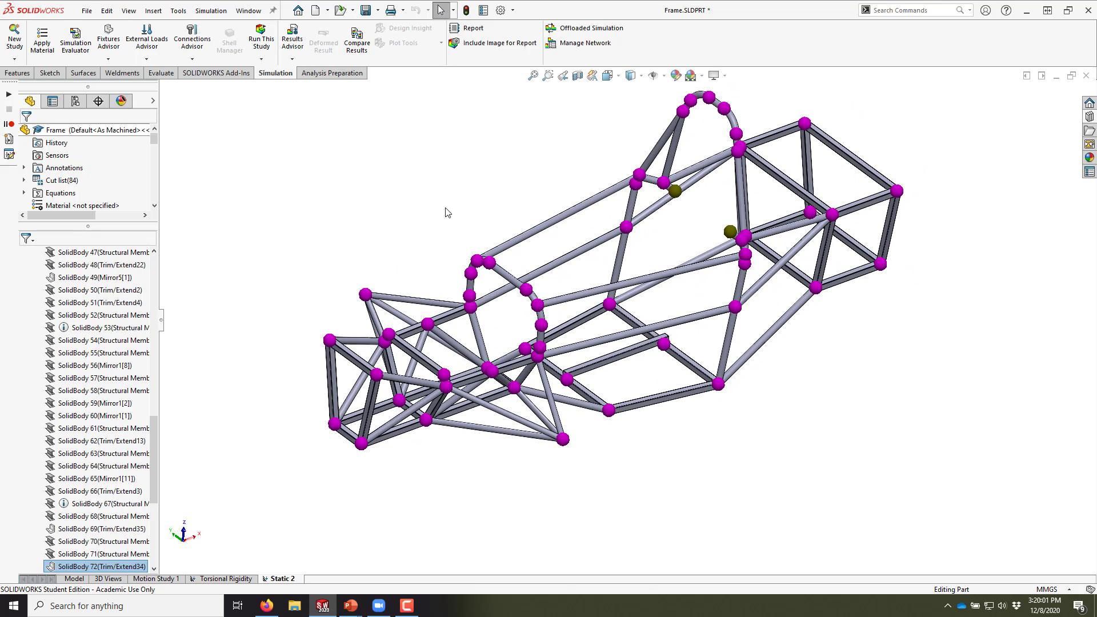
{"action": "left_click", "coordinate": [400, 196]}
{"action": "scroll", "coordinate": [41, 367], "scroll_direction": "up", "scroll_amount": 15}
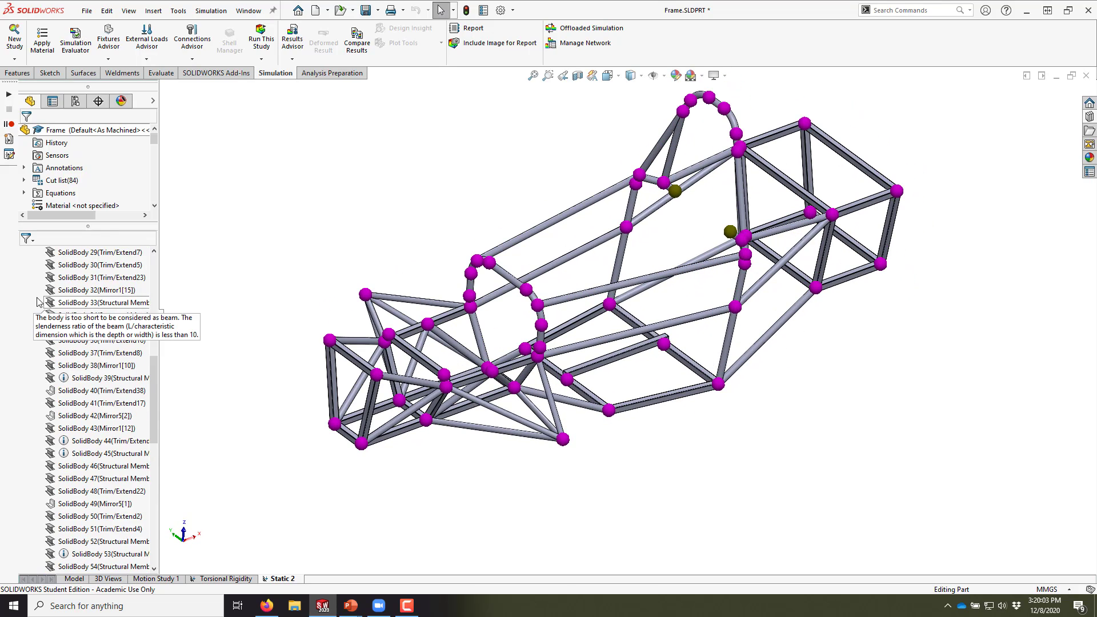
{"action": "left_click", "coordinate": [27, 265]}
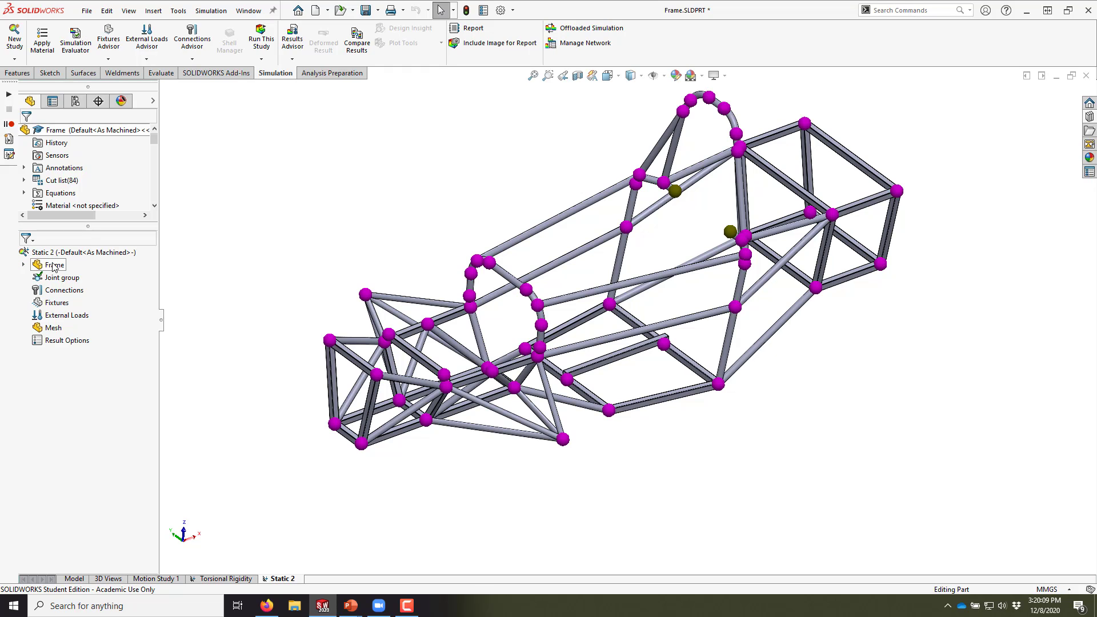
Apply the AISI 304 steel material to all bodies of Frame in the Static 2 study.
{"action": "right_click", "coordinate": [53, 266]}
{"action": "left_click", "coordinate": [91, 272]}
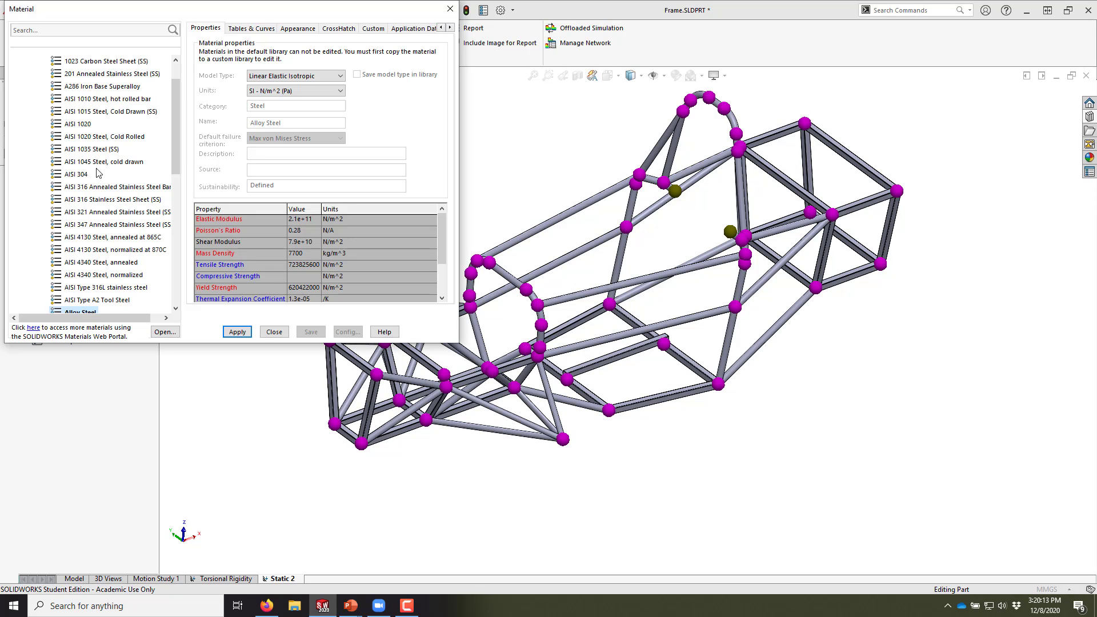
{"action": "left_click", "coordinate": [76, 174]}
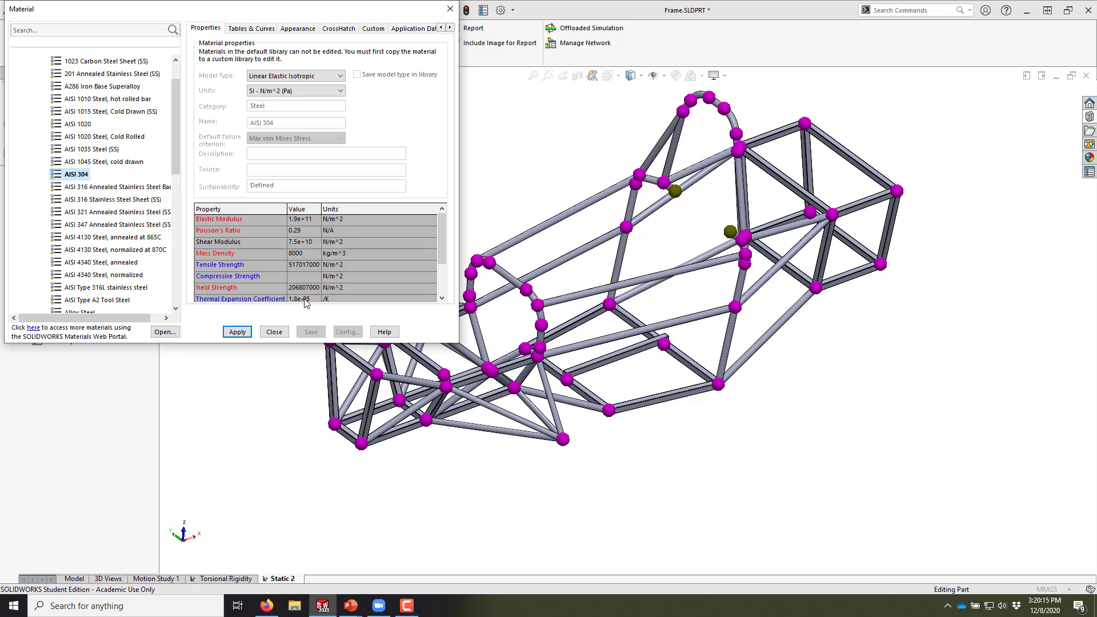
{"action": "left_click", "coordinate": [239, 331]}
{"action": "left_click", "coordinate": [274, 332]}
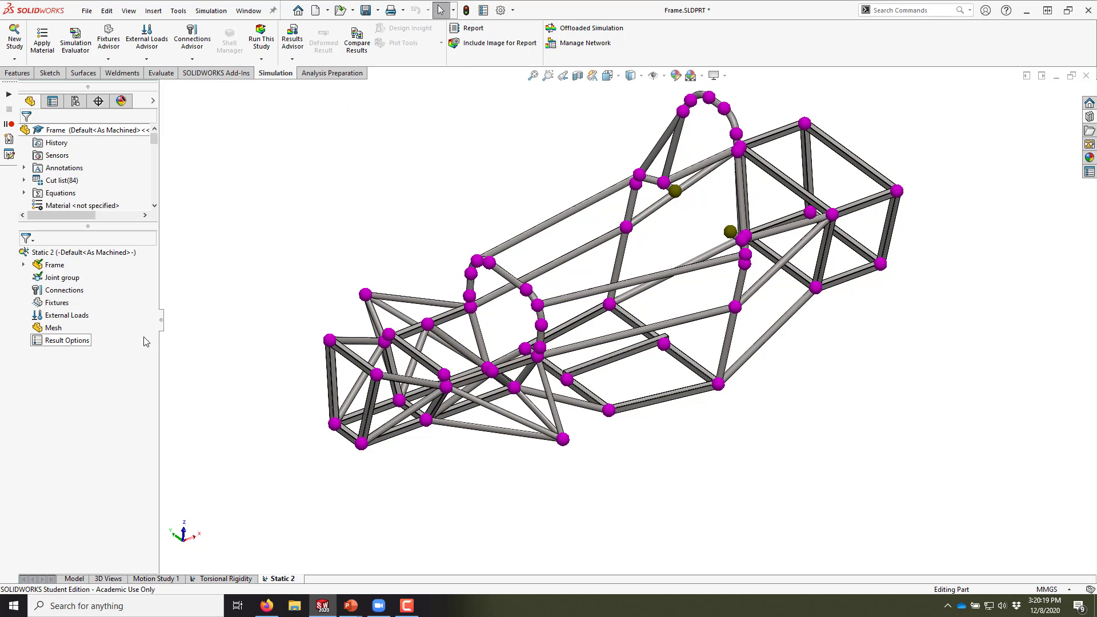
Examine the calculated joints of the Joint group, first around the front hoop's bends and then over the whole frame.
{"action": "left_click", "coordinate": [63, 278]}
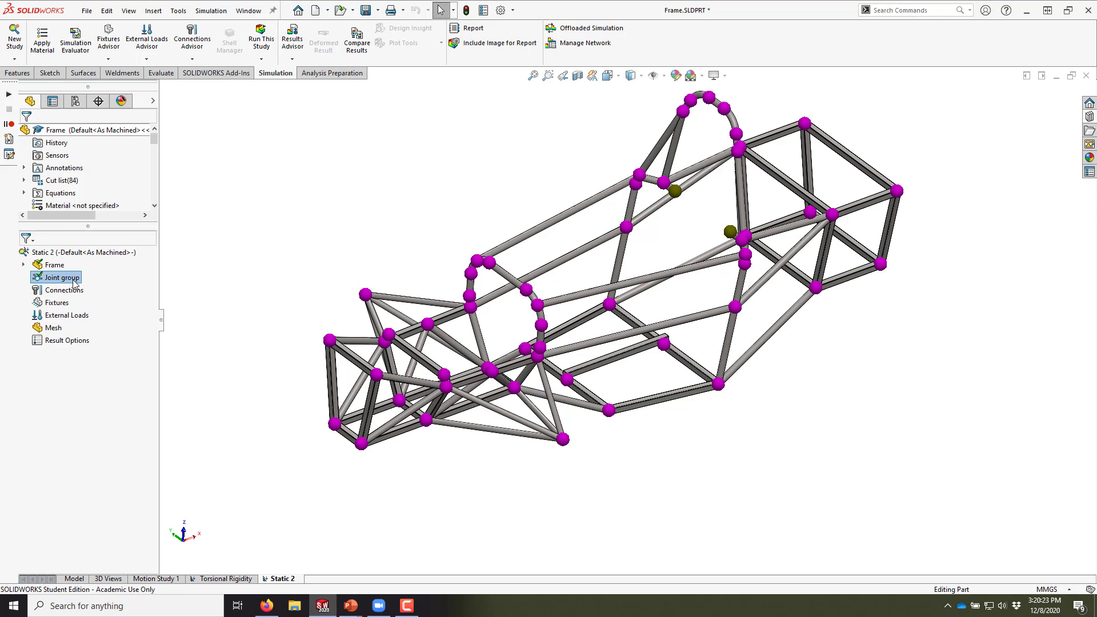
{"action": "scroll", "coordinate": [446, 285], "scroll_direction": "down", "scroll_amount": 10}
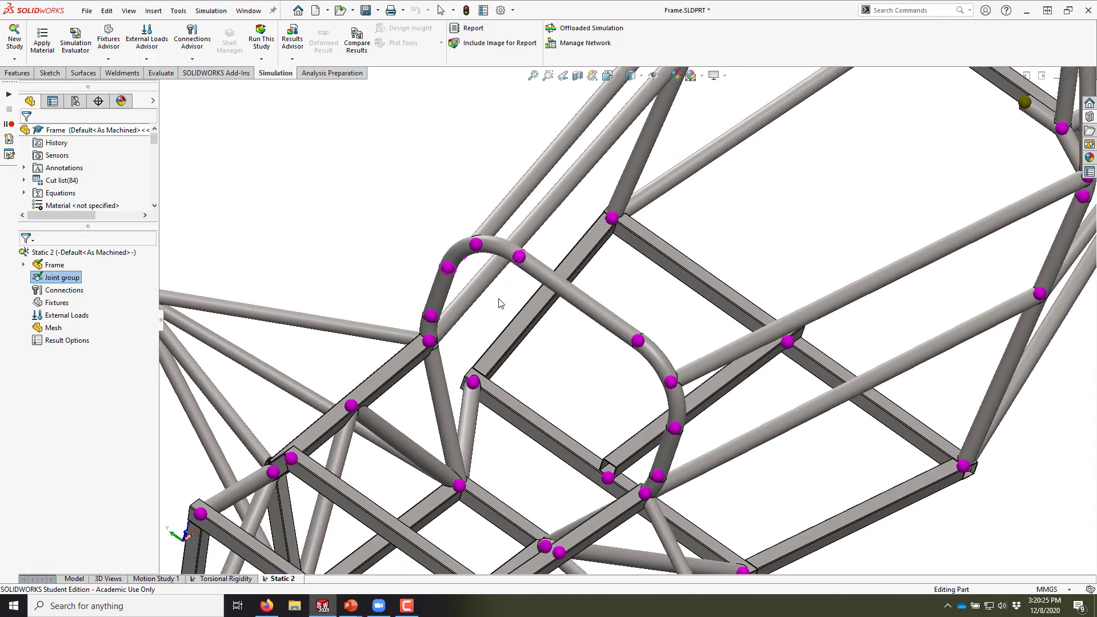
{"action": "scroll", "coordinate": [497, 250], "scroll_direction": "down", "scroll_amount": 6}
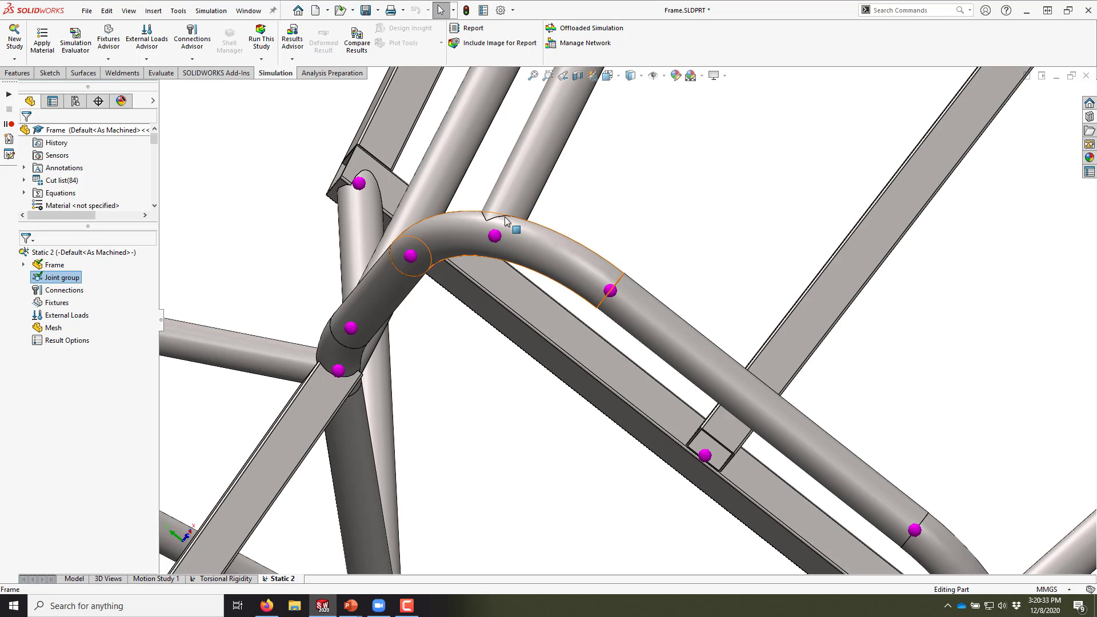
{"action": "scroll", "coordinate": [579, 311], "scroll_direction": "up", "scroll_amount": 5}
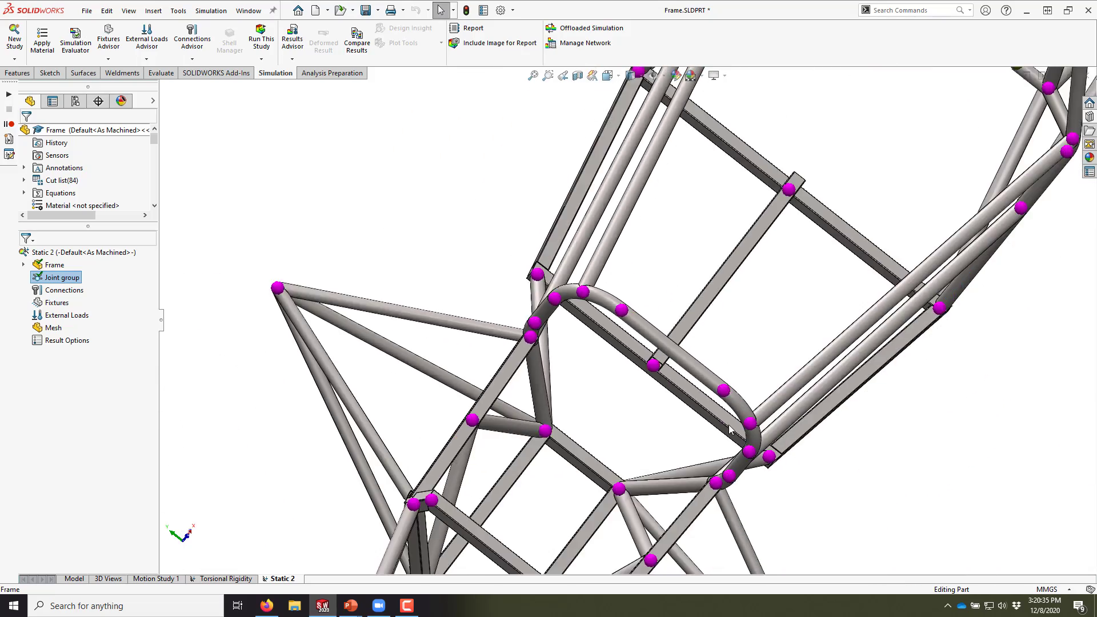
{"action": "middle_click_drag", "start_coordinate": [725, 421], "coordinate": [668, 335]}
{"action": "scroll", "coordinate": [638, 321], "scroll_direction": "up", "scroll_amount": 6}
{"action": "scroll", "coordinate": [726, 264], "scroll_direction": "down", "scroll_amount": 5}
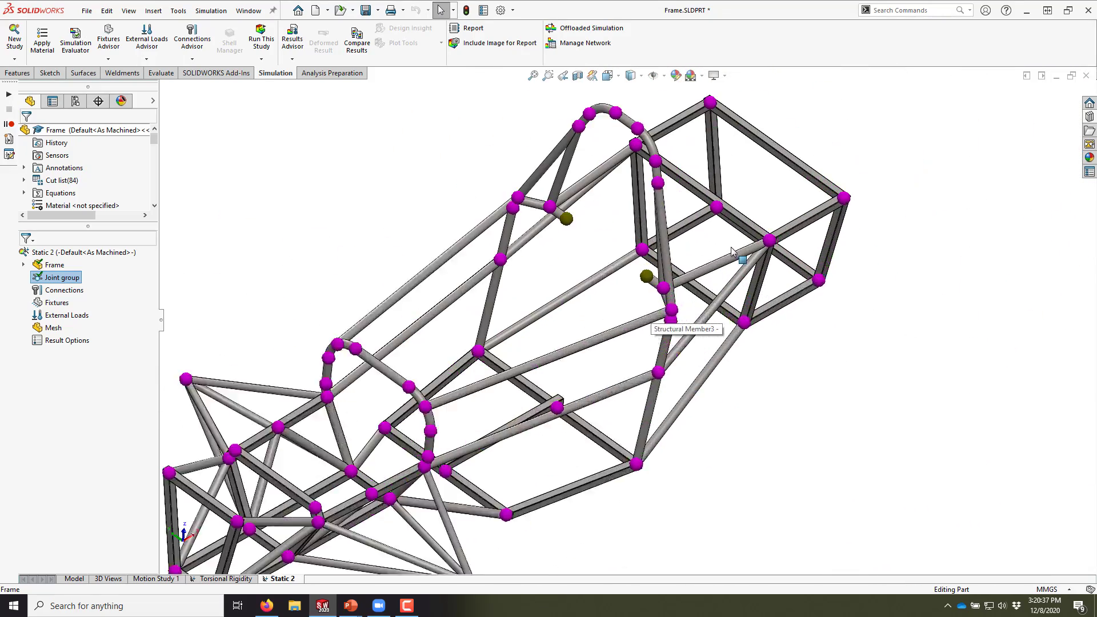
{"action": "scroll", "coordinate": [676, 309], "scroll_direction": "up", "scroll_amount": 6}
{"action": "scroll", "coordinate": [676, 309], "scroll_direction": "down", "scroll_amount": 3}
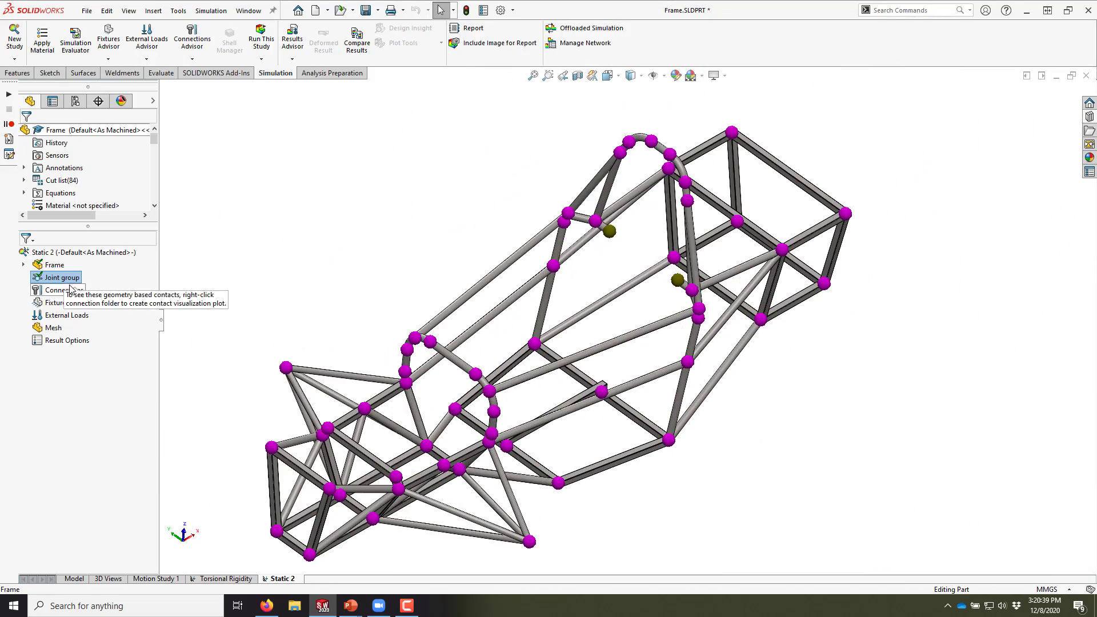
{"action": "left_click", "coordinate": [1087, 117]}
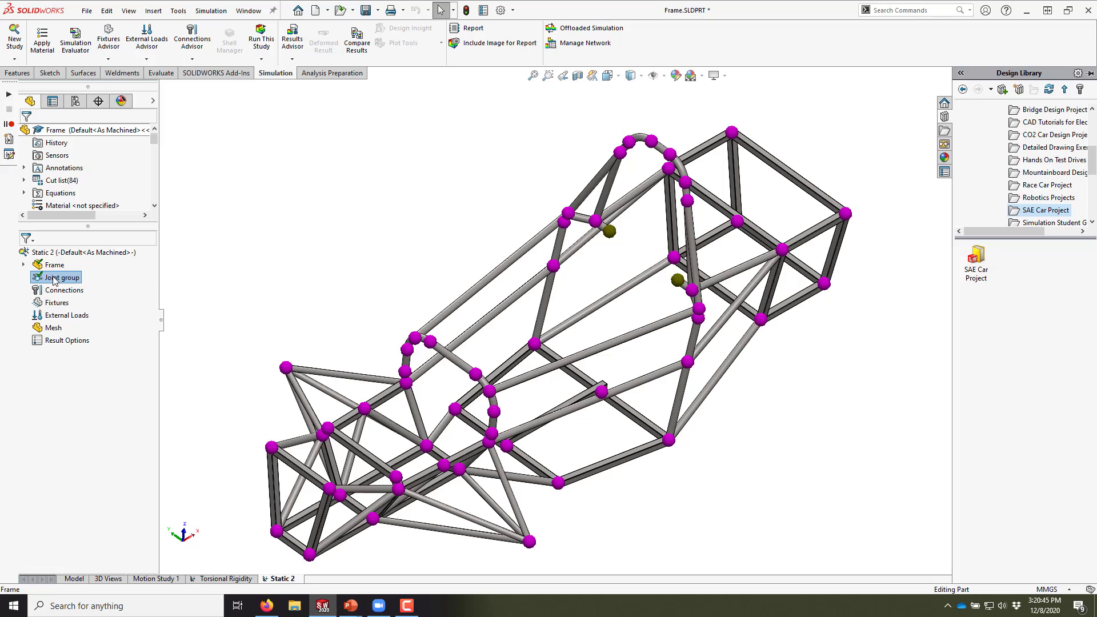
{"action": "middle_click_drag", "start_coordinate": [485, 343], "coordinate": [392, 287]}
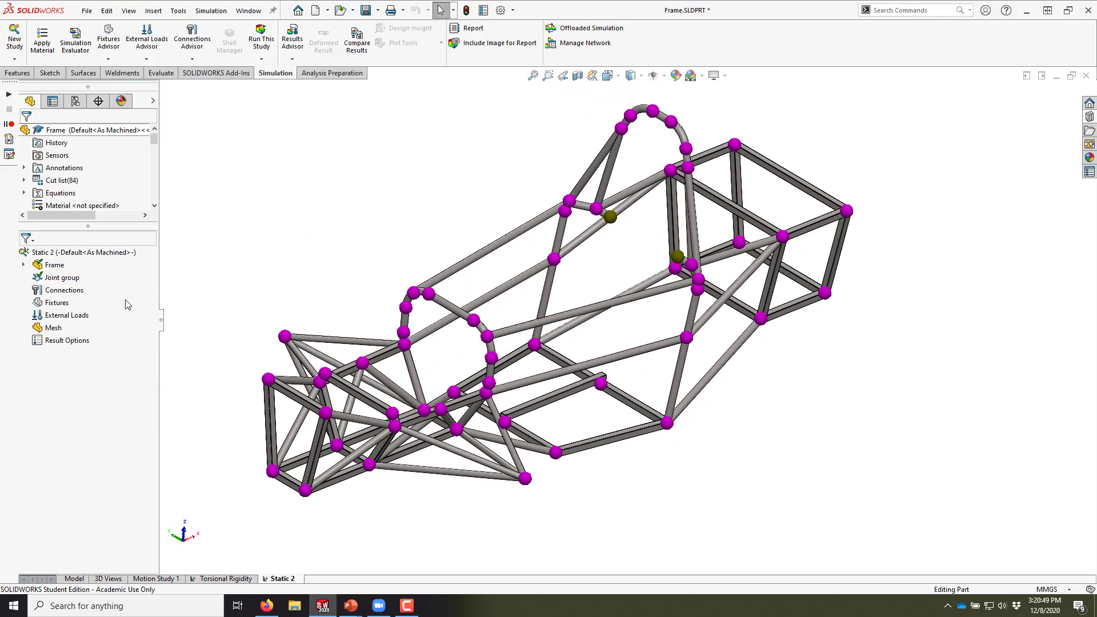
Start a Fixed Geometry fixture on five corner joints of the rear box section, including all four of its outer end.
{"action": "right_click", "coordinate": [46, 309]}
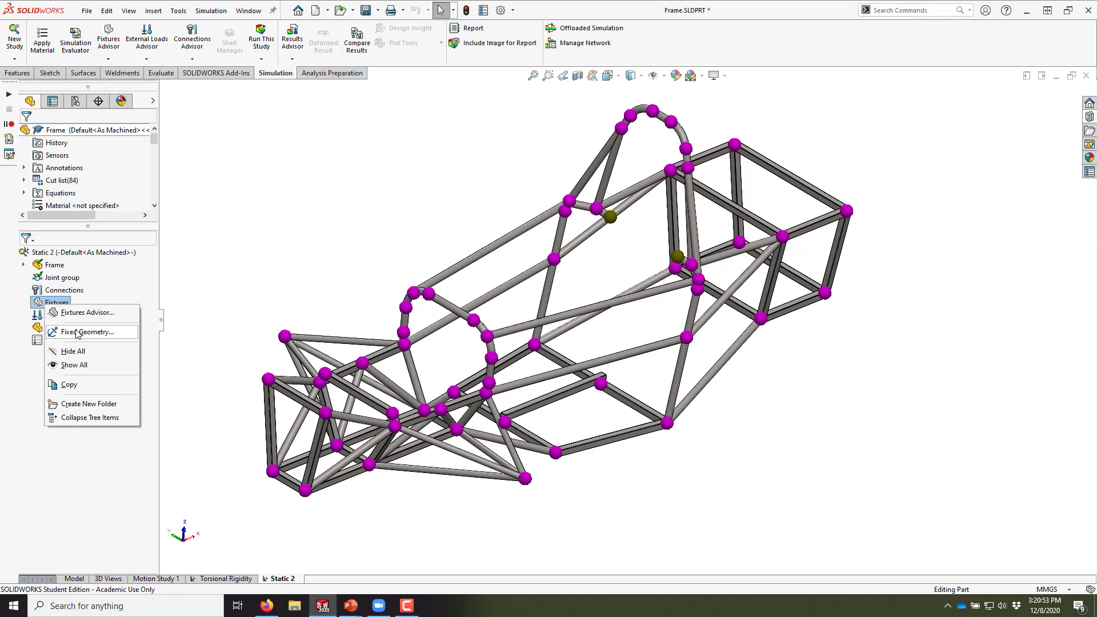
{"action": "left_click", "coordinate": [77, 332]}
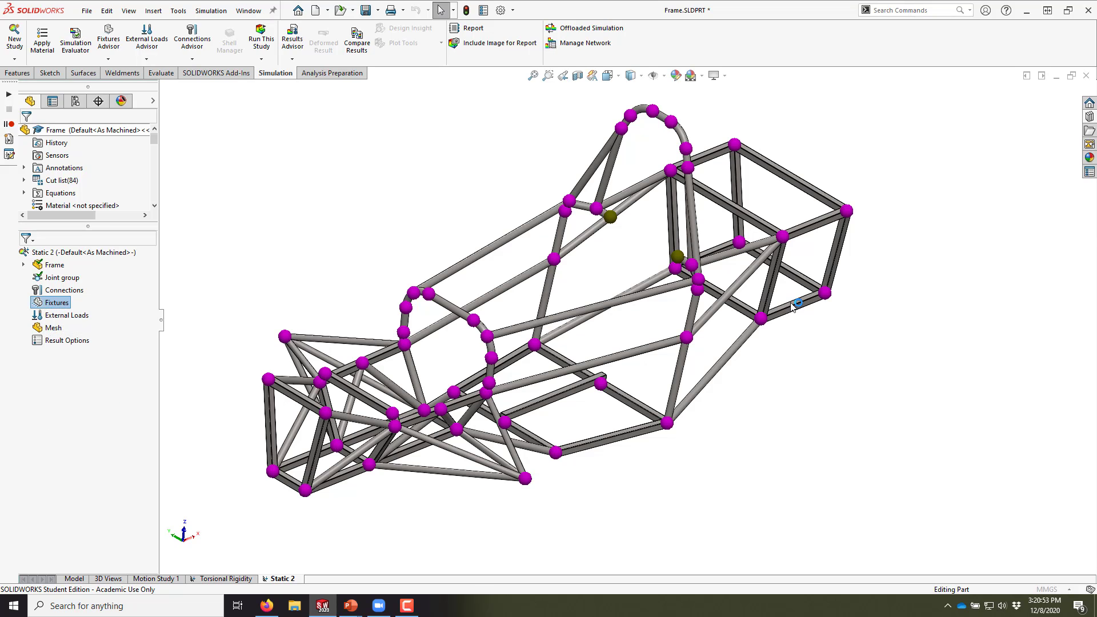
{"action": "left_click", "coordinate": [782, 237]}
{"action": "left_click", "coordinate": [846, 211]}
{"action": "left_click", "coordinate": [826, 293]}
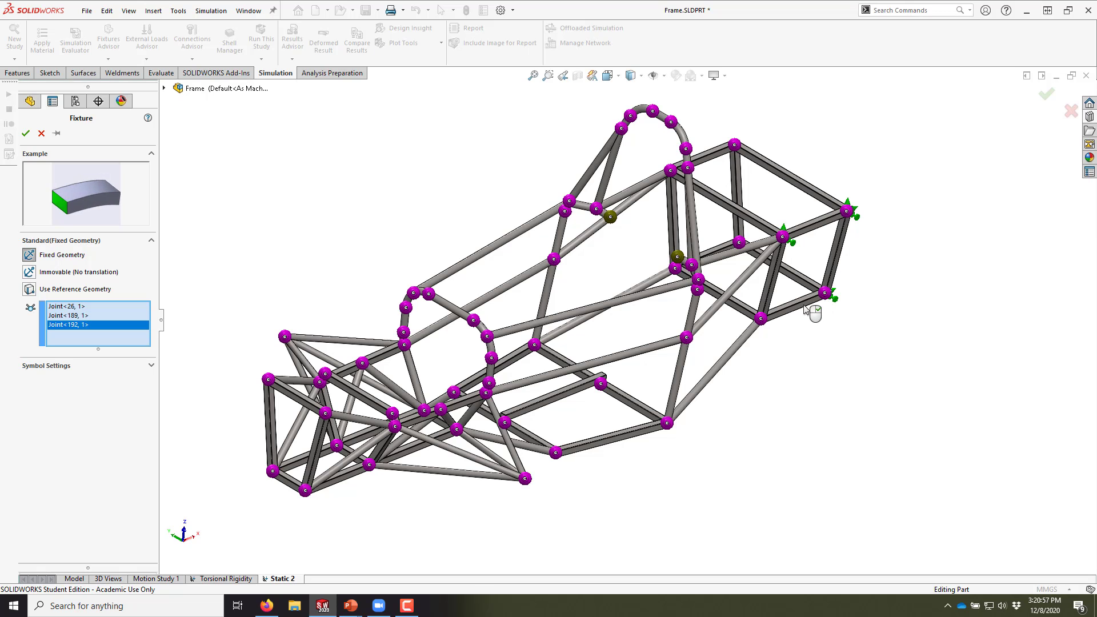
{"action": "left_click", "coordinate": [762, 318]}
{"action": "left_click", "coordinate": [735, 146]}
Add the three remaining corner joints of the rear box section to the Fixed Geometry fixture.
{"action": "middle_click_drag", "start_coordinate": [735, 146], "coordinate": [693, 189]}
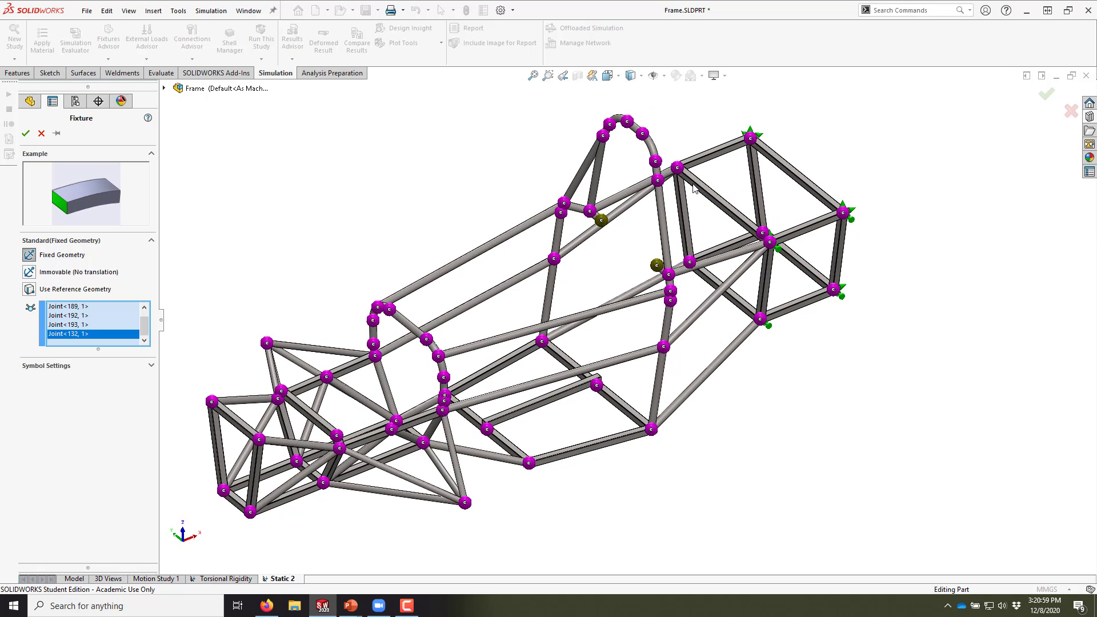
{"action": "left_click", "coordinate": [677, 168]}
{"action": "left_click", "coordinate": [689, 262]}
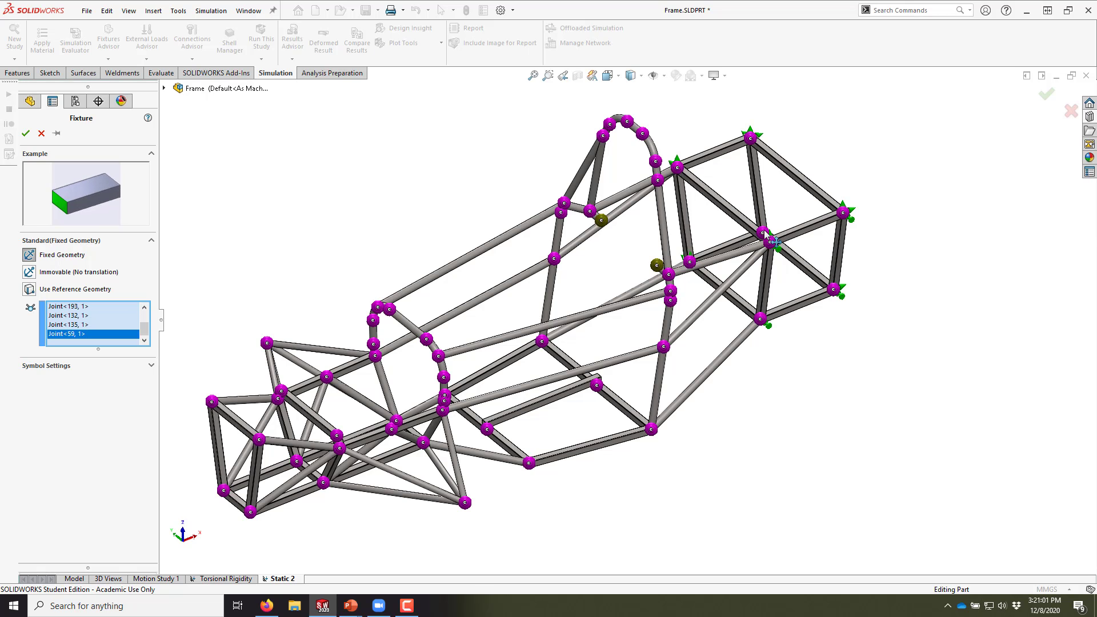
{"action": "middle_click_drag", "start_coordinate": [765, 232], "coordinate": [771, 240]}
{"action": "left_click", "coordinate": [756, 276]}
{"action": "middle_click_drag", "start_coordinate": [756, 277], "coordinate": [740, 245]}
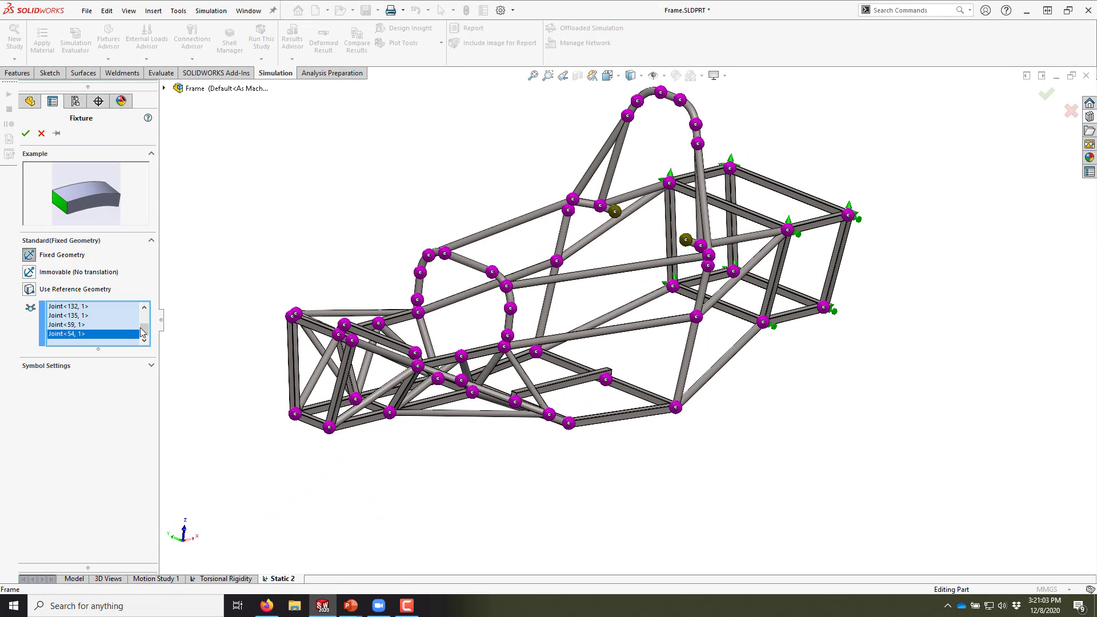
Set the fixture's symbol size to 200 and accept the fixture.
{"action": "left_click", "coordinate": [46, 366]}
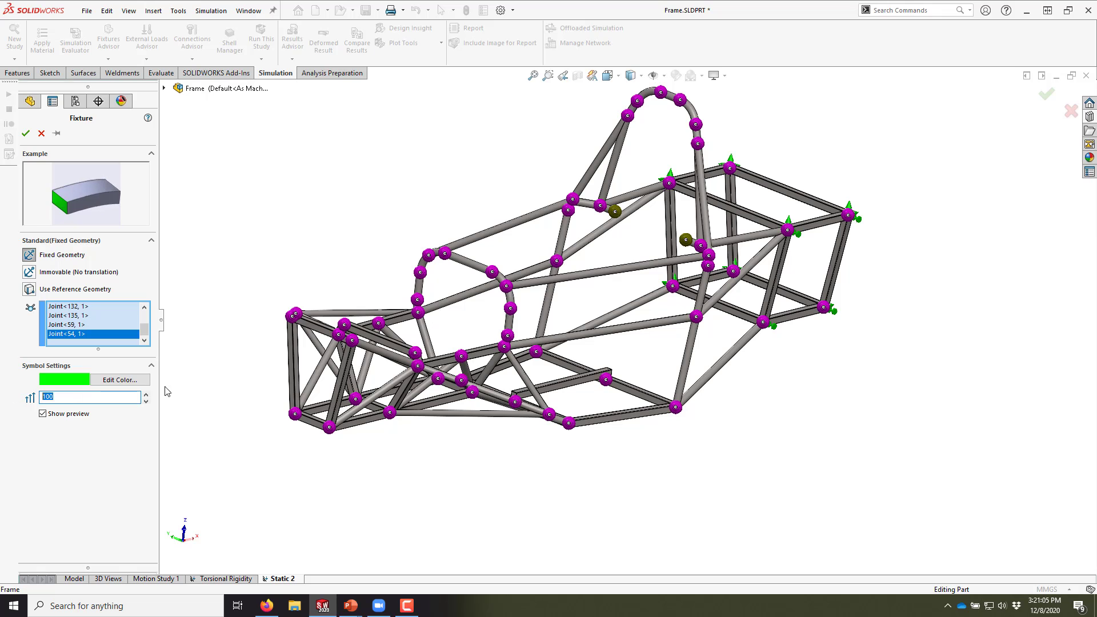
{"action": "type", "text": "200"}
{"action": "middle_click_drag", "start_coordinate": [808, 350], "coordinate": [770, 394]}
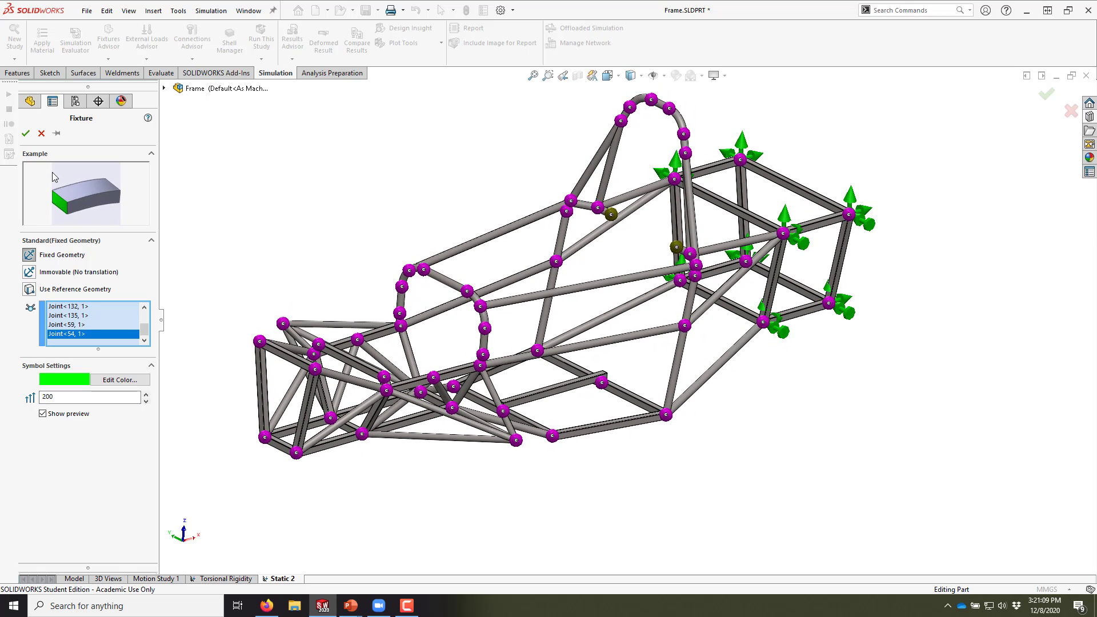
{"action": "left_click", "coordinate": [25, 134]}
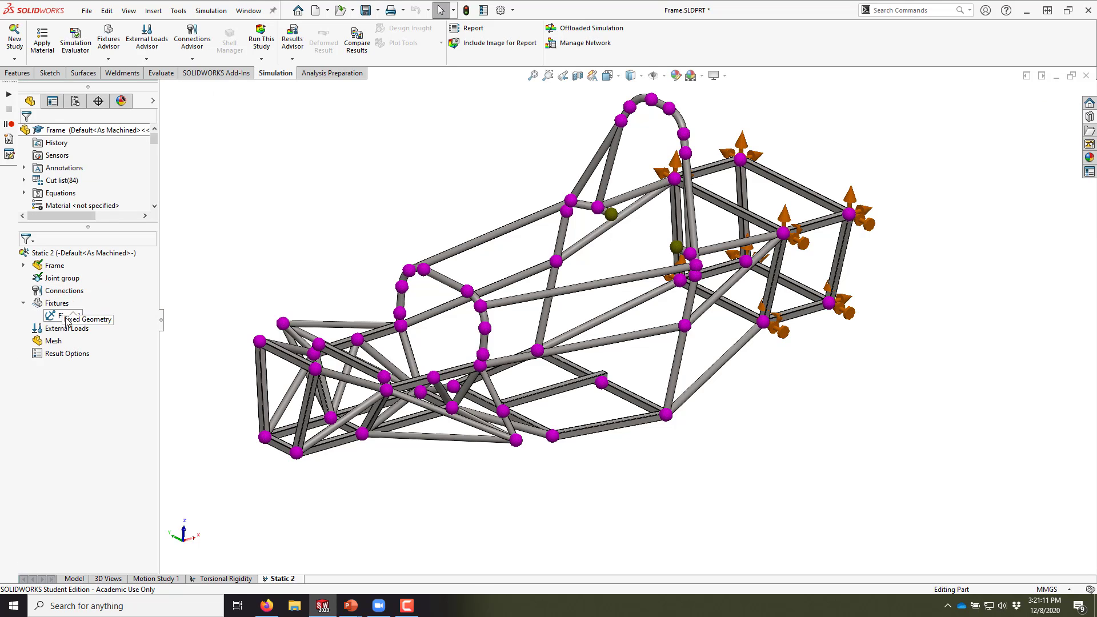
Start a force load that acts on joints and select the outer tip joint of the near front bracing.
{"action": "right_click", "coordinate": [62, 328]}
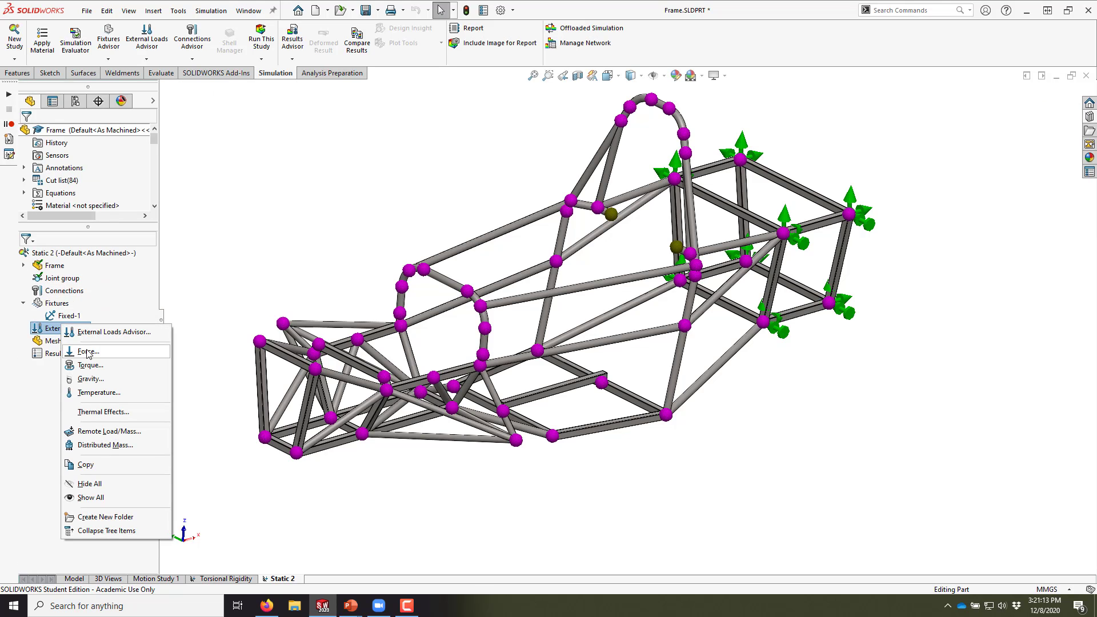
{"action": "left_click", "coordinate": [87, 352]}
{"action": "middle_click_drag", "start_coordinate": [544, 487], "coordinate": [516, 445]}
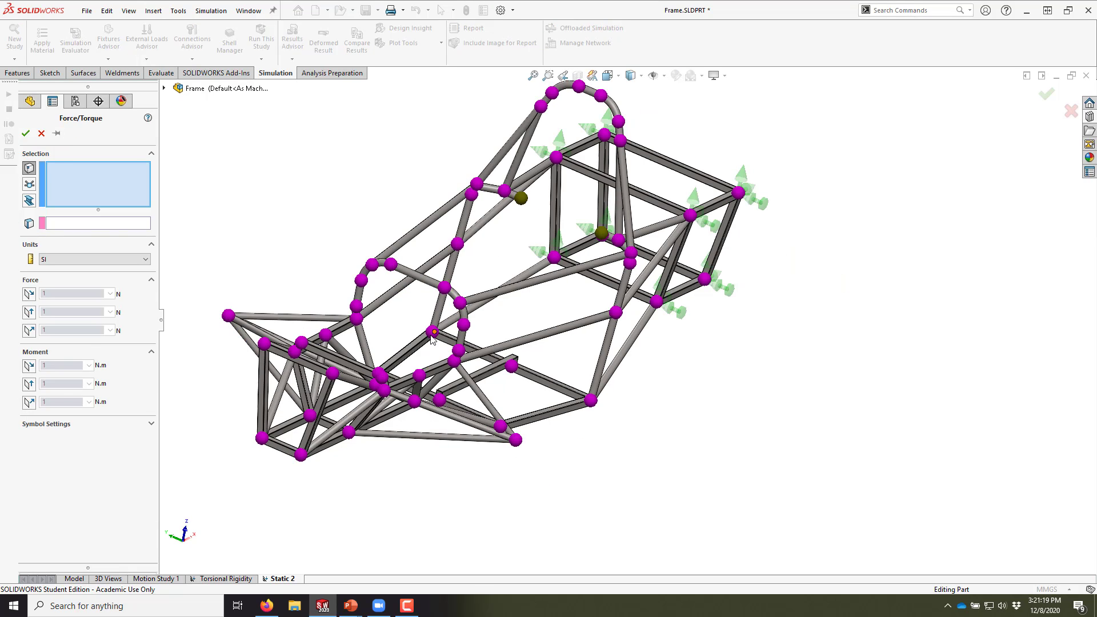
{"action": "left_click", "coordinate": [30, 185]}
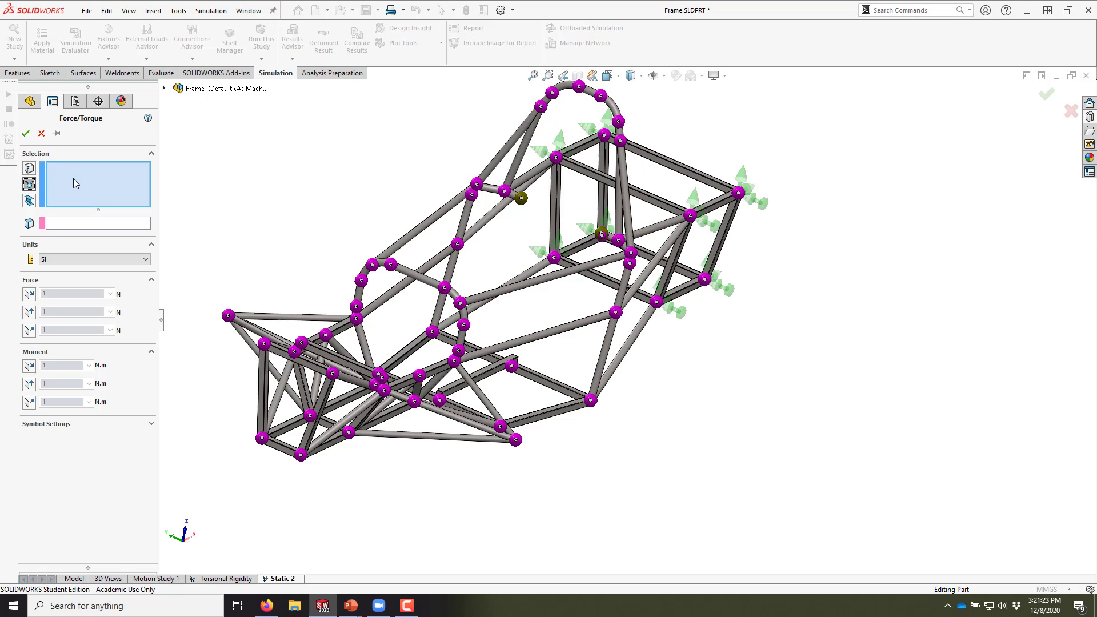
{"action": "left_click", "coordinate": [516, 440]}
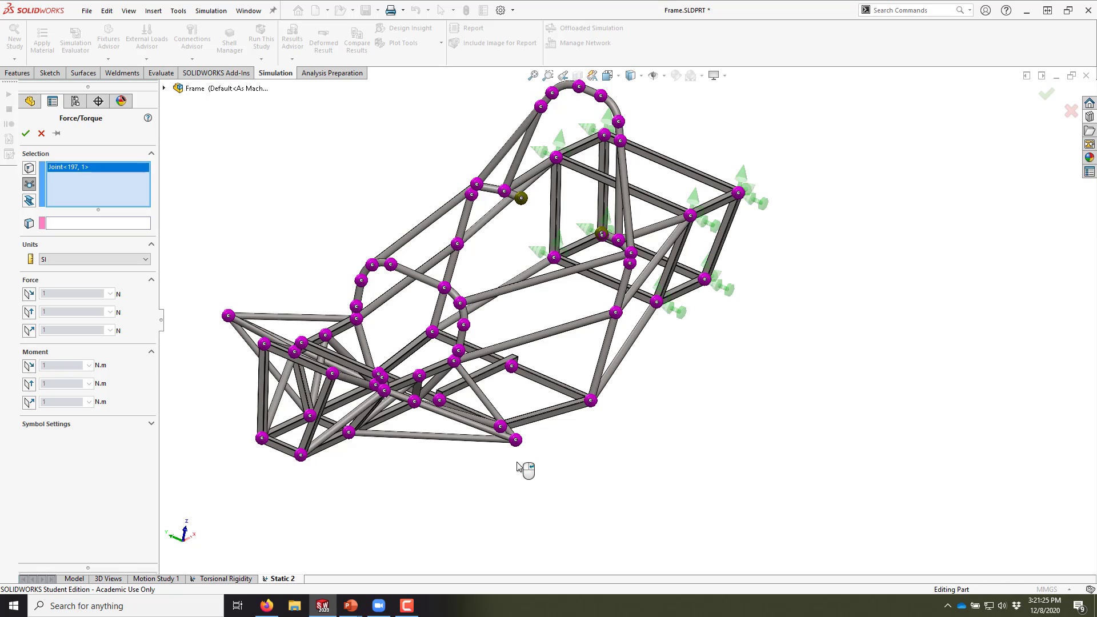
Use the Front Plane as the direction reference of the force.
{"action": "left_click", "coordinate": [122, 224]}
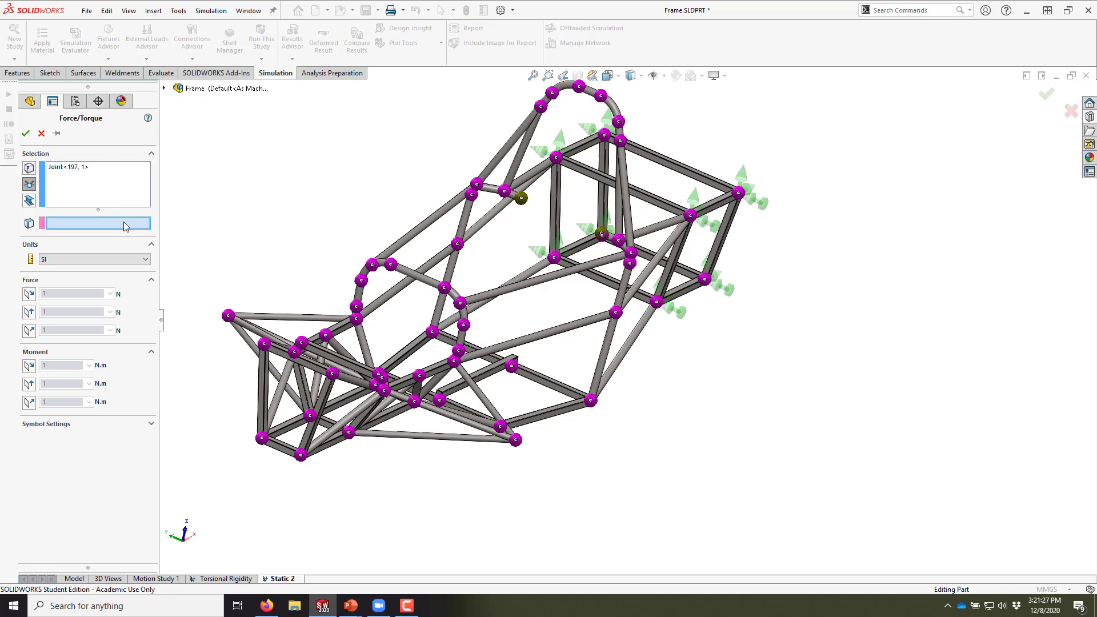
{"action": "left_click", "coordinate": [164, 88]}
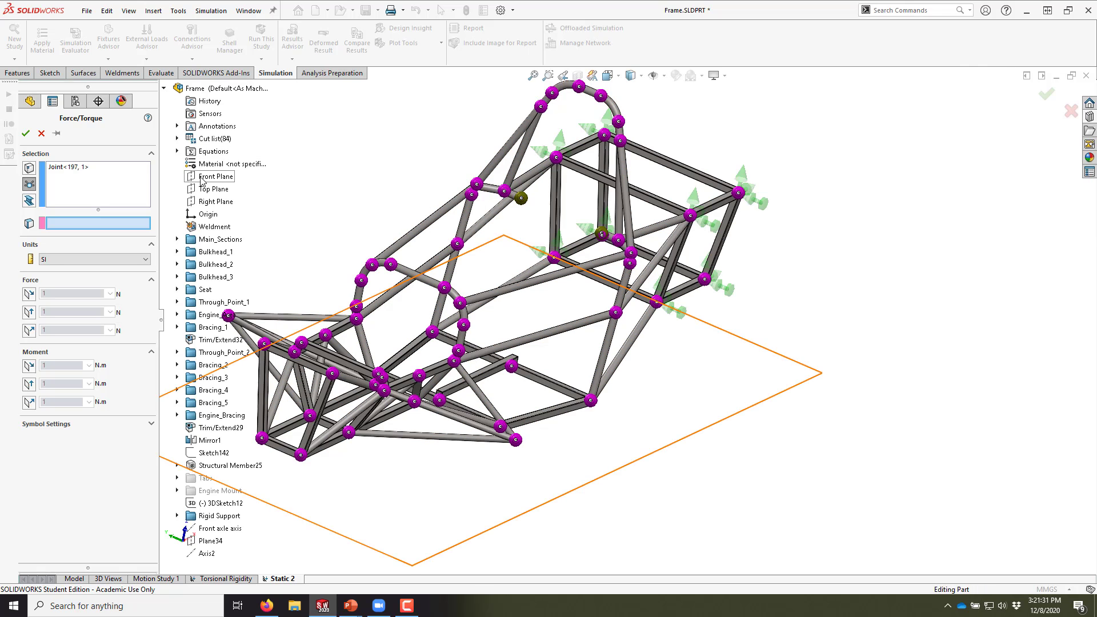
{"action": "left_click", "coordinate": [201, 178]}
{"action": "scroll", "coordinate": [412, 289], "scroll_direction": "up", "scroll_amount": 3}
{"action": "middle_click_drag", "start_coordinate": [413, 290], "coordinate": [403, 296]}
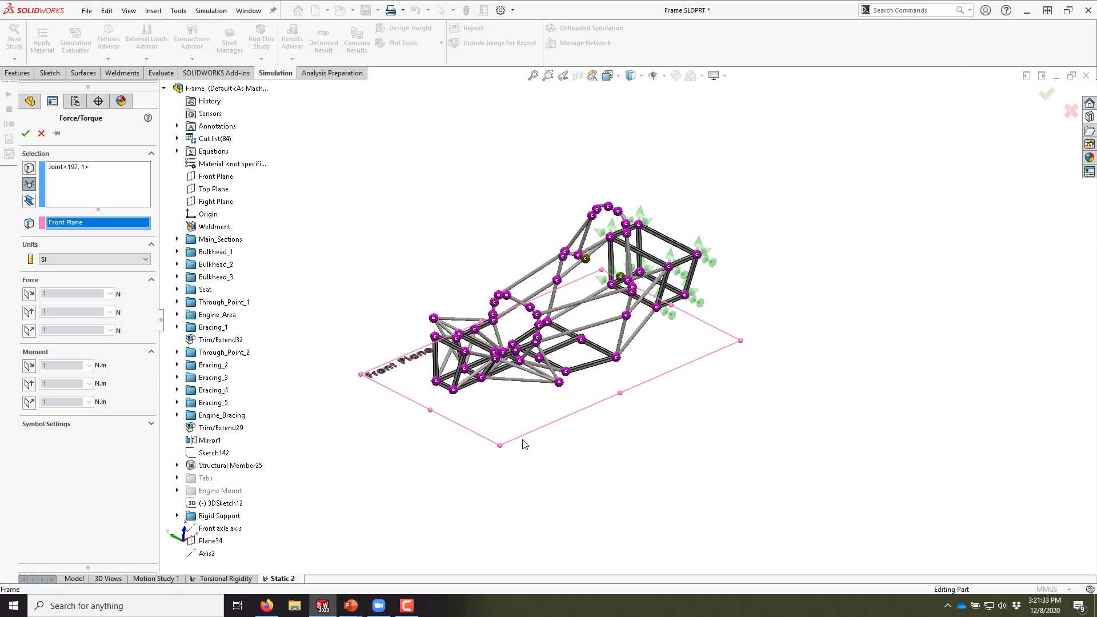
{"action": "scroll", "coordinate": [506, 426], "scroll_direction": "down", "scroll_amount": 2}
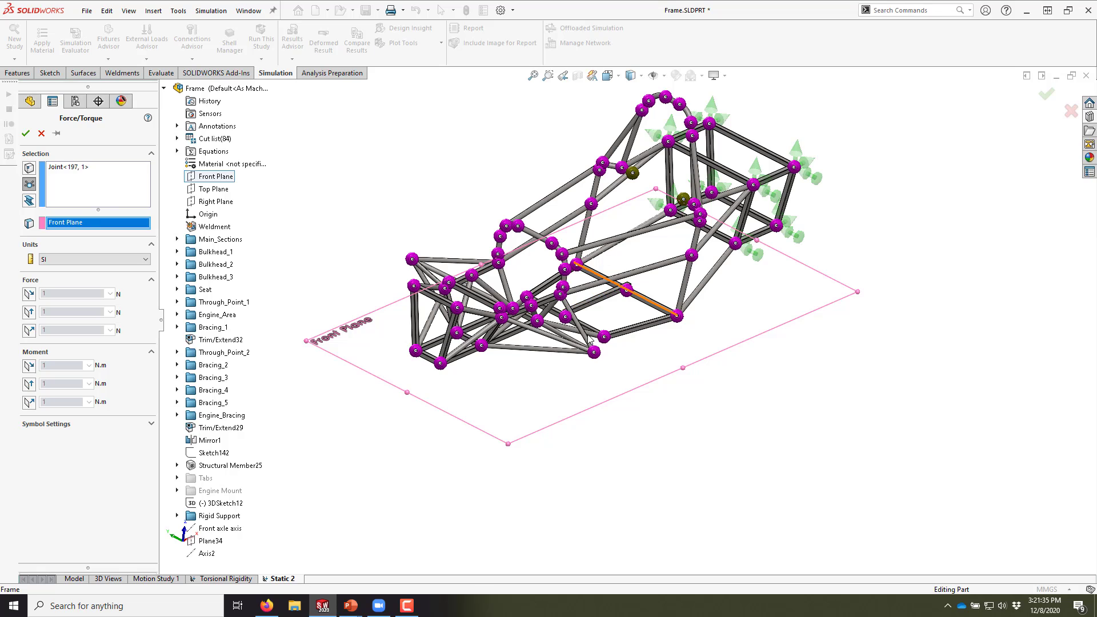
Enable the force component normal to the Front Plane and set the load's symbol size to 200.
{"action": "left_click", "coordinate": [31, 331]}
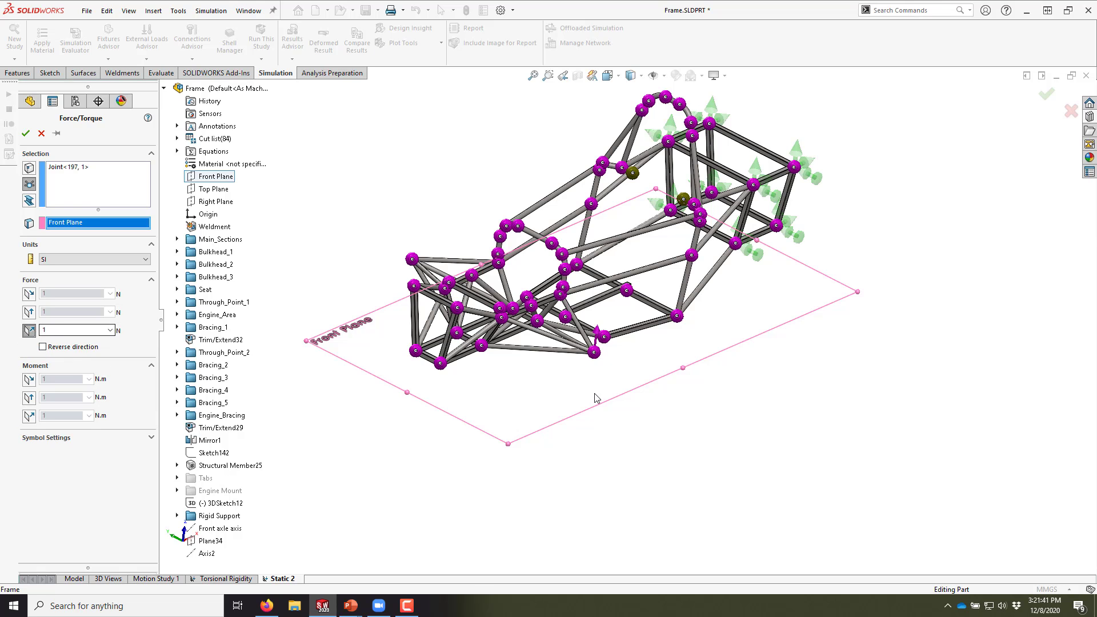
{"action": "mouse_move", "coordinate": [594, 398]}
{"action": "middle_mouse_down"}
{"action": "mouse_move", "coordinate": [581, 363]}
{"action": "mouse_move", "coordinate": [585, 406]}
{"action": "mouse_move", "coordinate": [577, 390]}
{"action": "middle_mouse_up"}
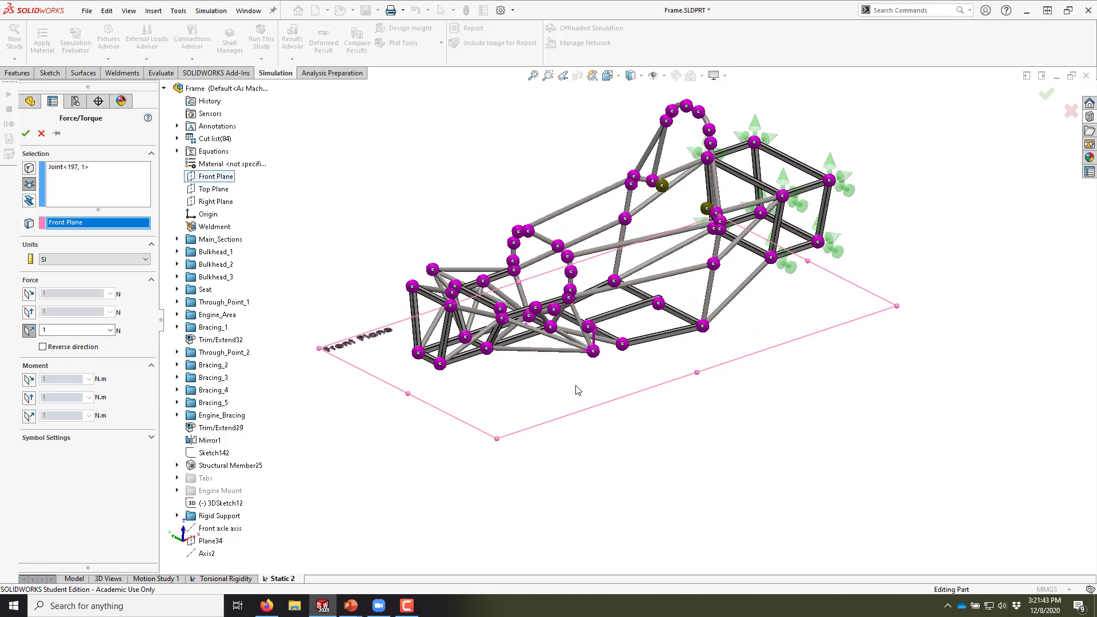
{"action": "left_click", "coordinate": [34, 438]}
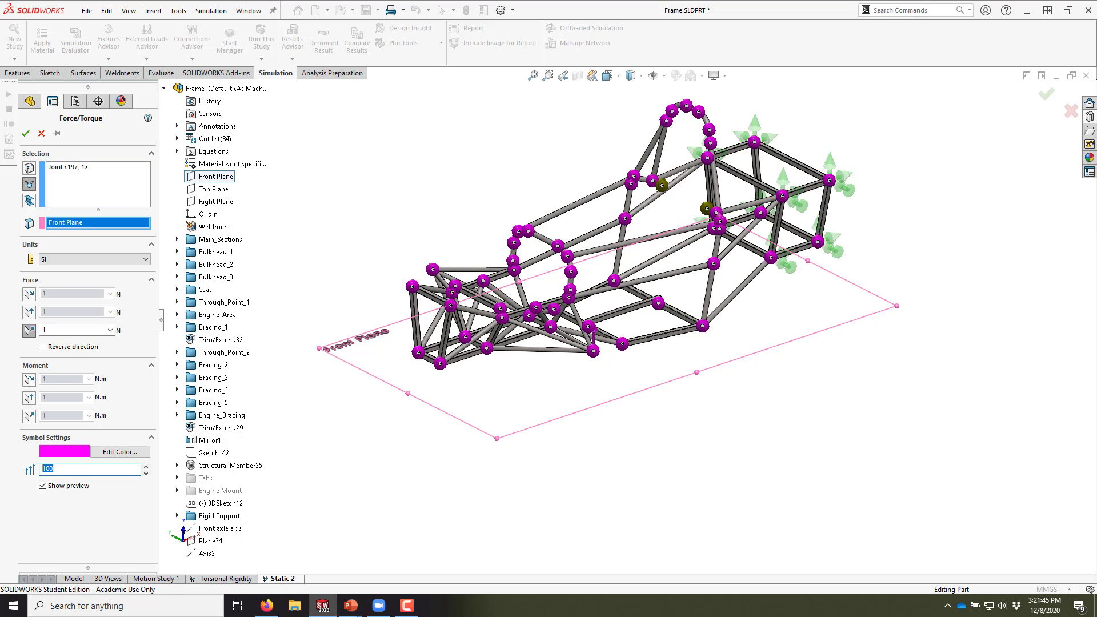
{"action": "type", "text": "200"}
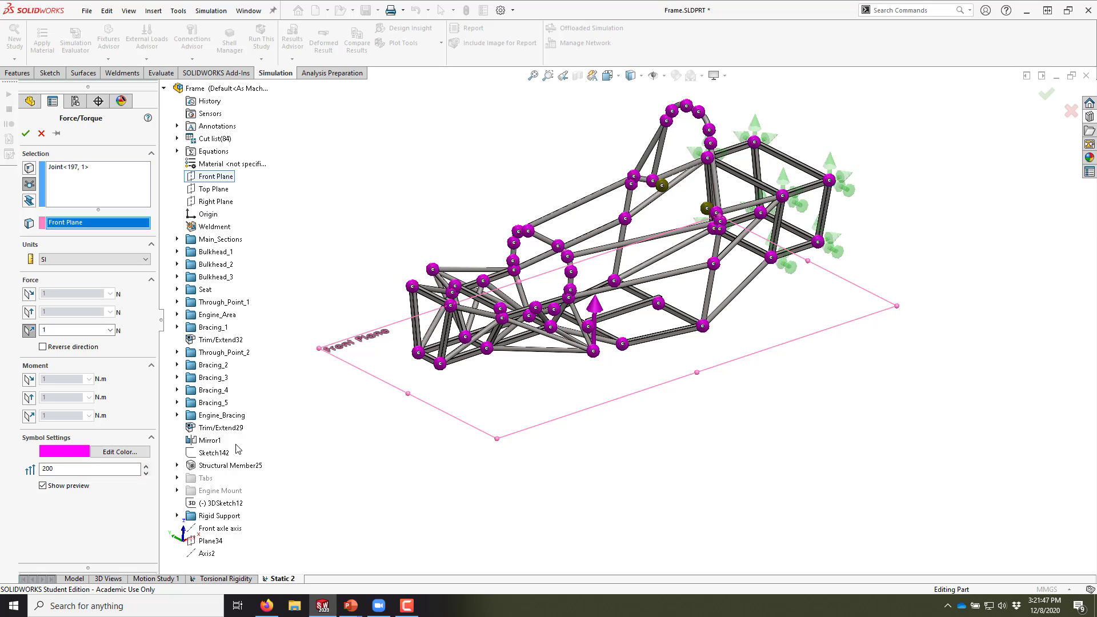
Reverse the force so it points downward and set its magnitude to 169 N.
{"action": "left_click", "coordinate": [53, 347]}
{"action": "double_click", "coordinate": [60, 330]}
{"action": "double_click", "coordinate": [61, 329]}
{"action": "left_click", "coordinate": [509, 329]}
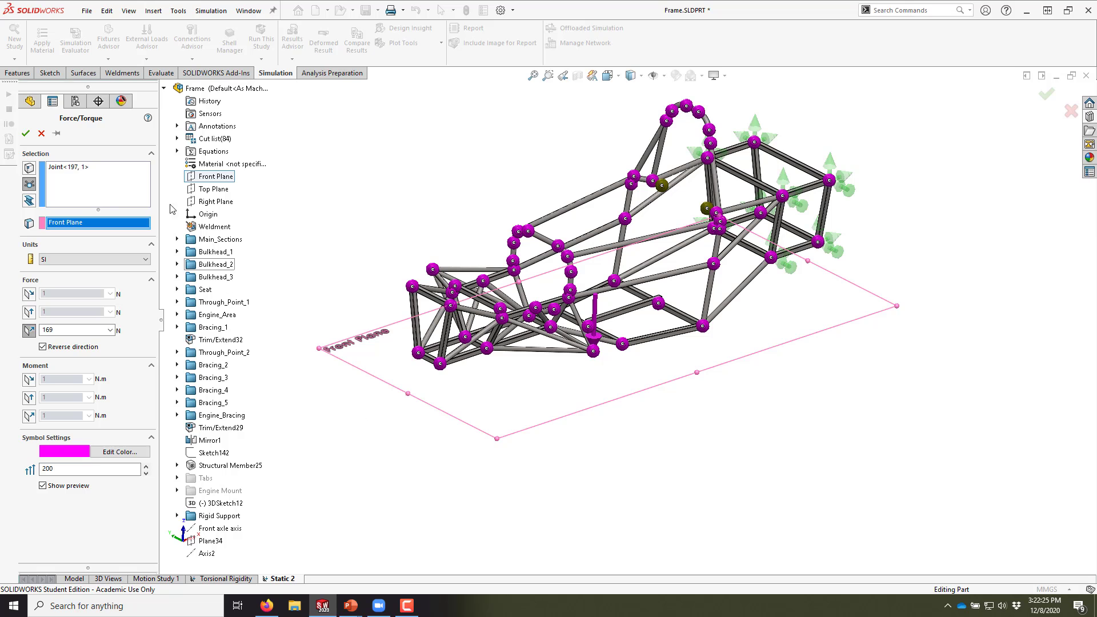
Keep the force settings open for further loads and accept the downward 169 N force on the near bracing tip.
{"action": "left_click", "coordinate": [58, 136]}
{"action": "middle_click_drag", "start_coordinate": [273, 193], "coordinate": [297, 194]}
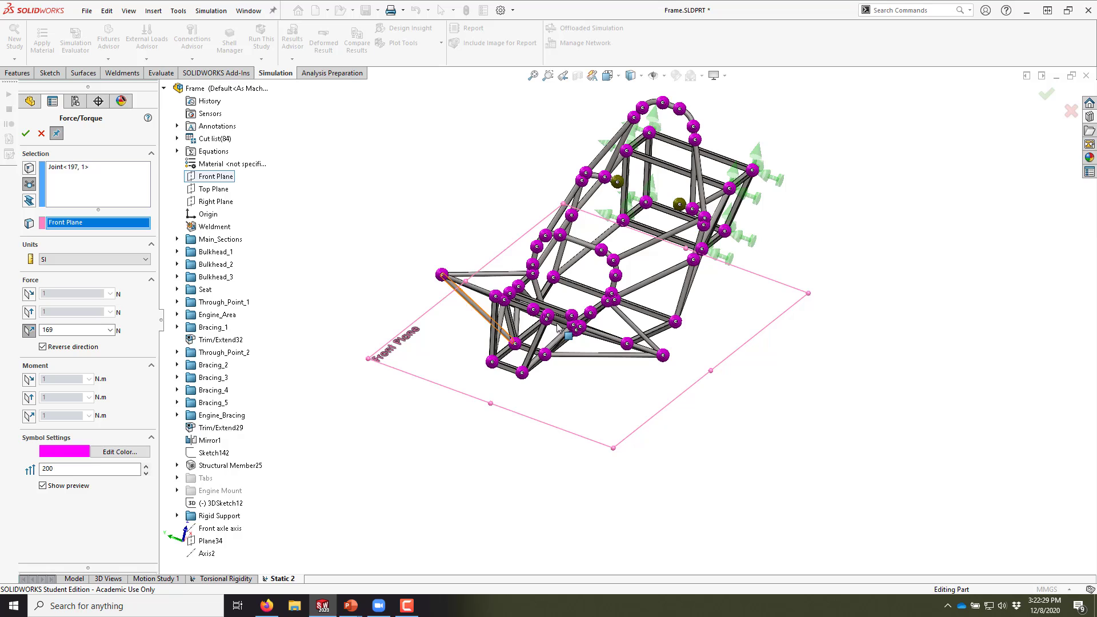
{"action": "left_click", "coordinate": [451, 279]}
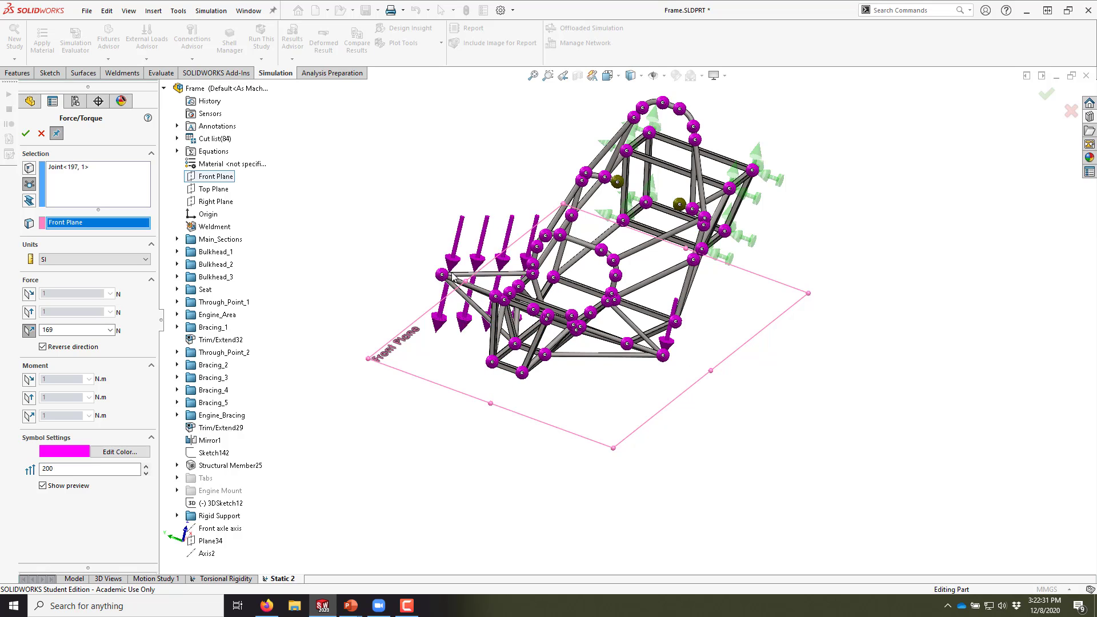
{"action": "left_click", "coordinate": [24, 135]}
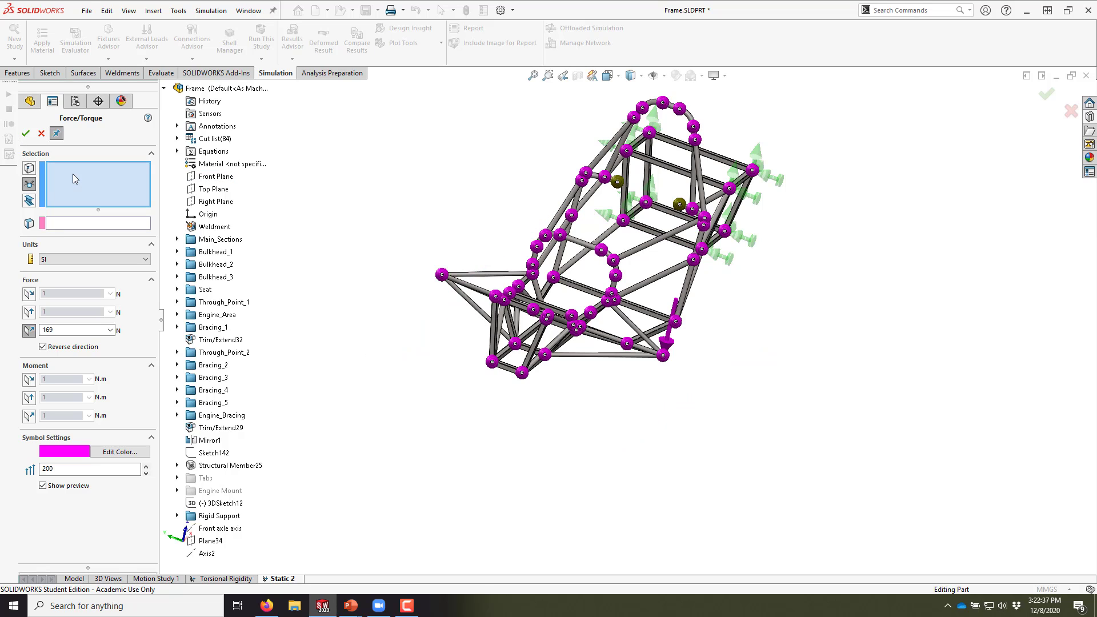
Add an upward 169 N force on the outer tip joint of the far front bracing, using the Front Plane as direction reference.
{"action": "left_click", "coordinate": [441, 275]}
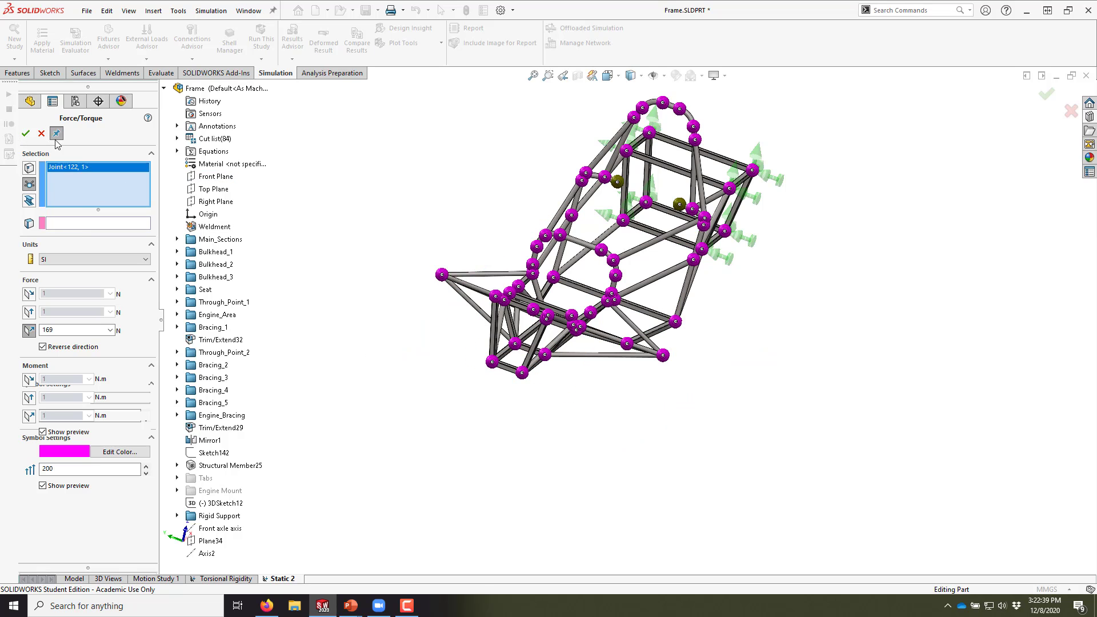
{"action": "left_click", "coordinate": [85, 224]}
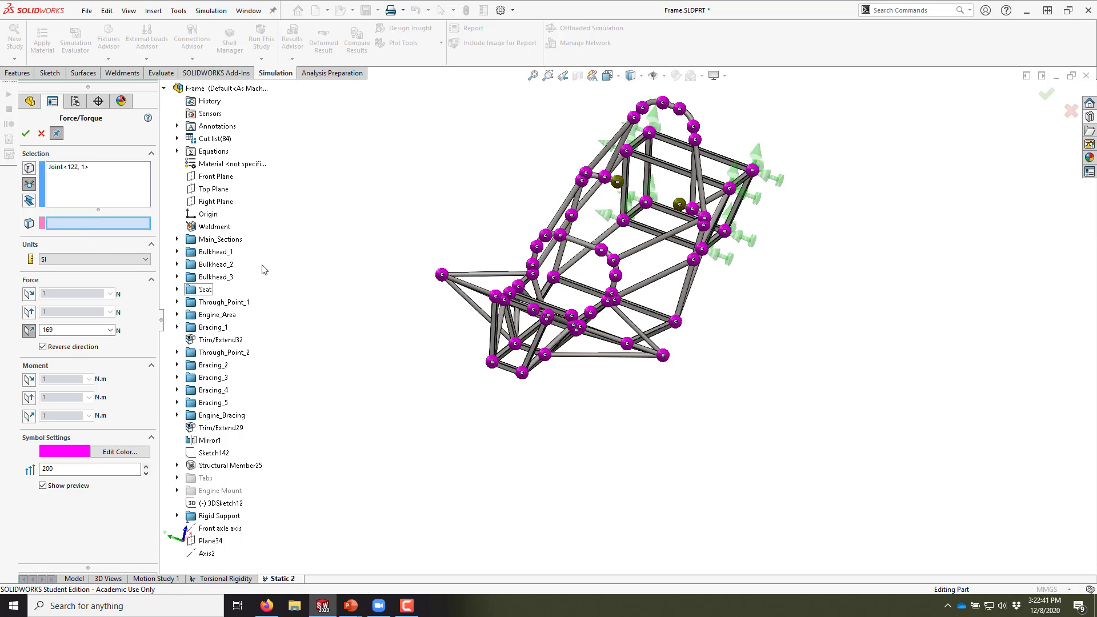
{"action": "left_click", "coordinate": [213, 178]}
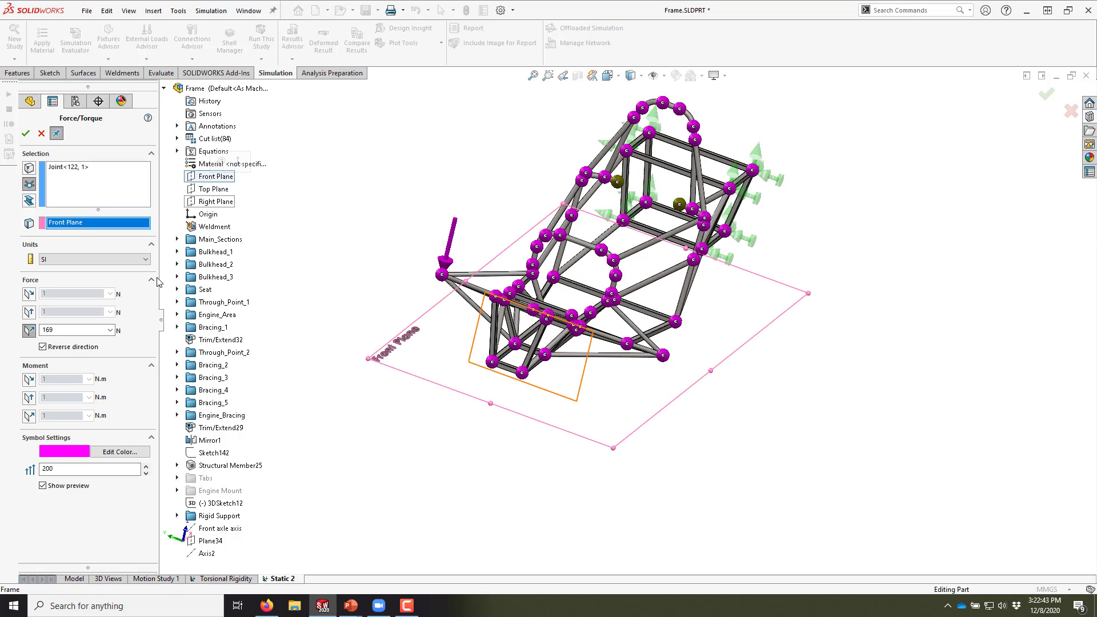
{"action": "left_click", "coordinate": [42, 347]}
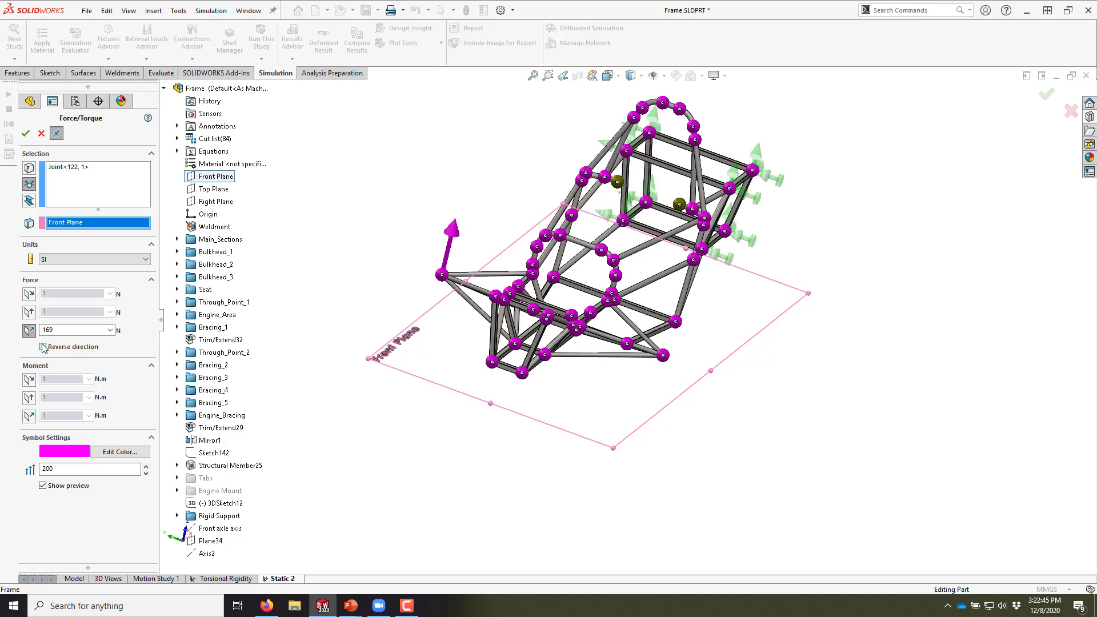
{"action": "left_click", "coordinate": [43, 347]}
{"action": "left_click", "coordinate": [43, 347]}
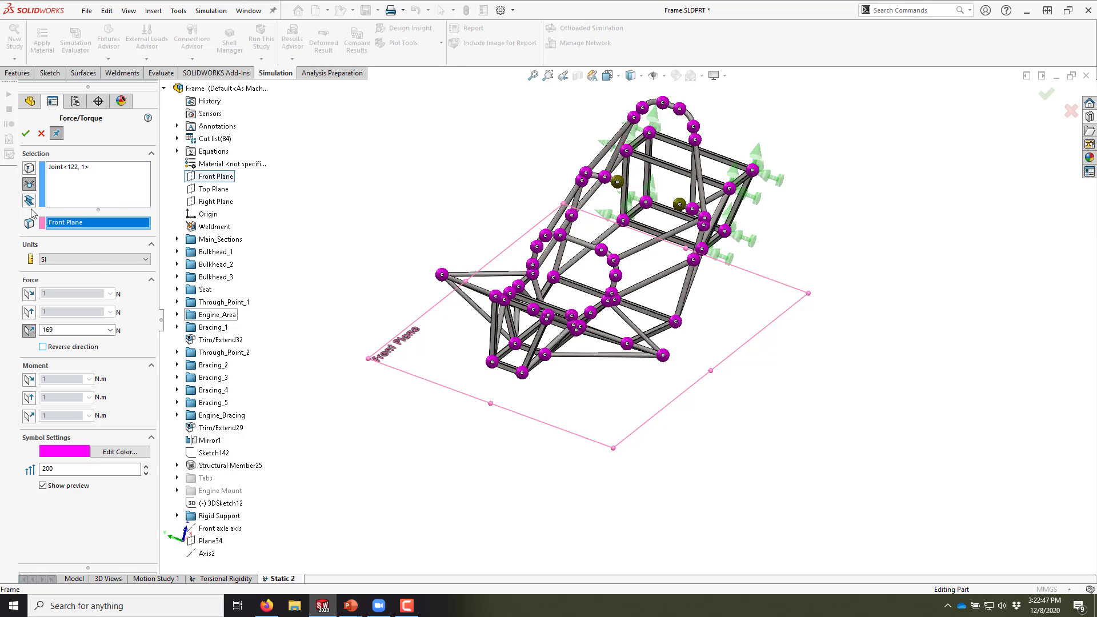
{"action": "left_click", "coordinate": [26, 134]}
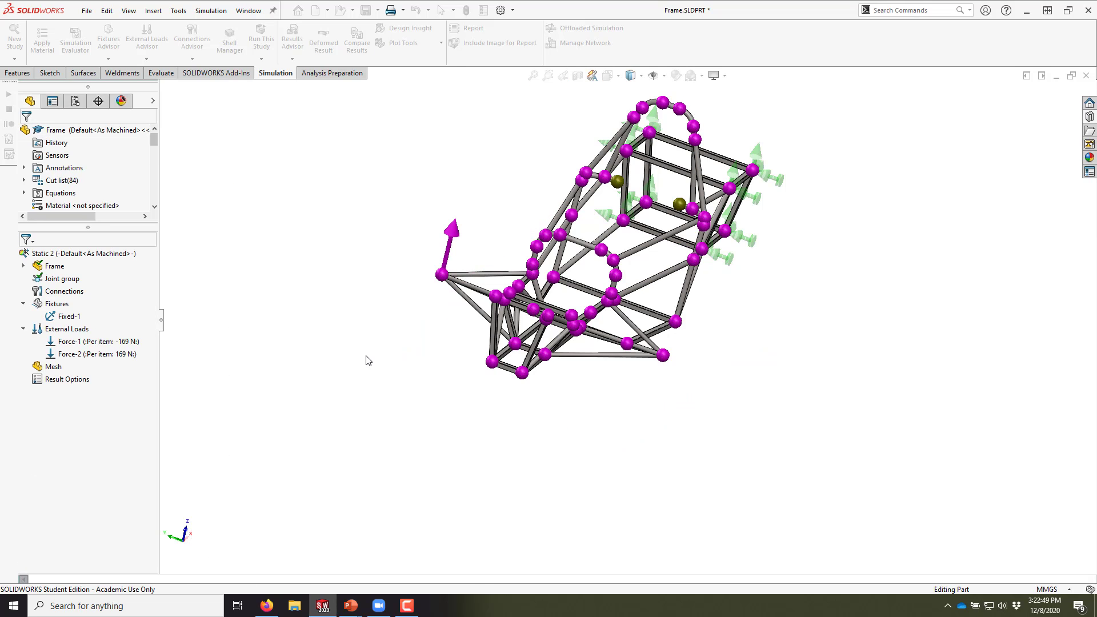
Review the definition of the first force and close it without changes.
{"action": "right_click", "coordinate": [57, 343]}
{"action": "left_click", "coordinate": [96, 348]}
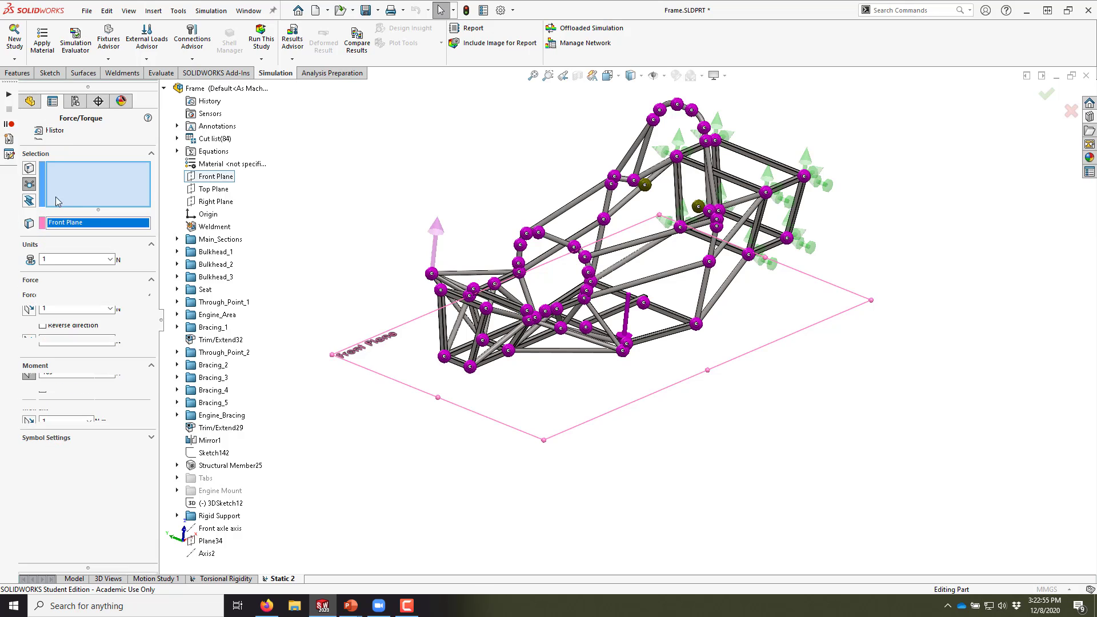
{"action": "left_click", "coordinate": [26, 133]}
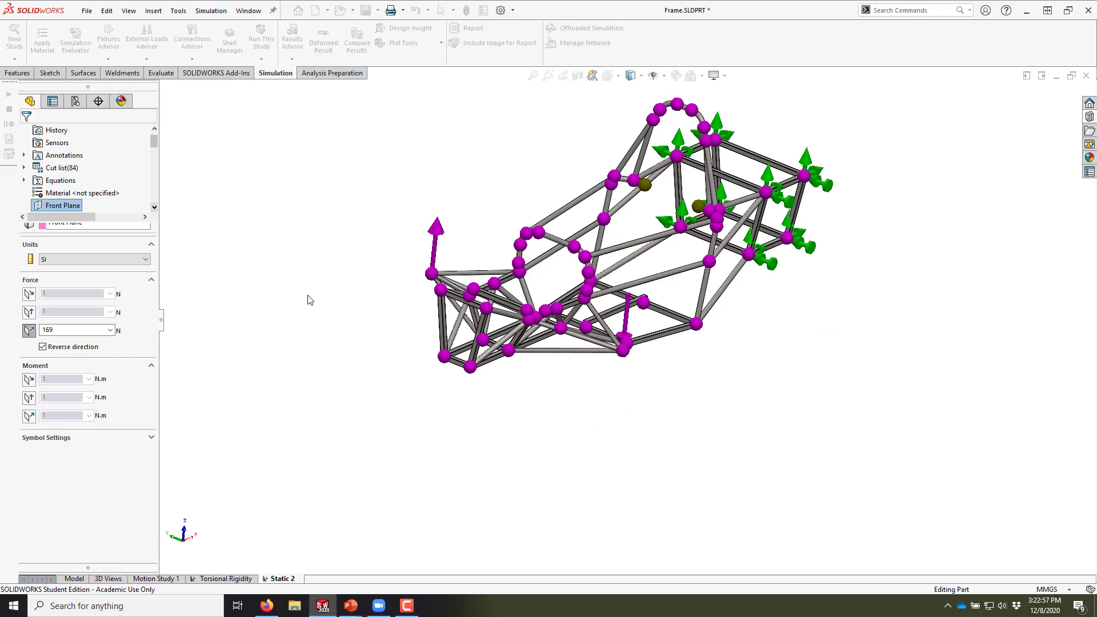
Run the Static 2 study of the frame with both opposing forces applied.
{"action": "middle_click_drag", "start_coordinate": [626, 314], "coordinate": [517, 394]}
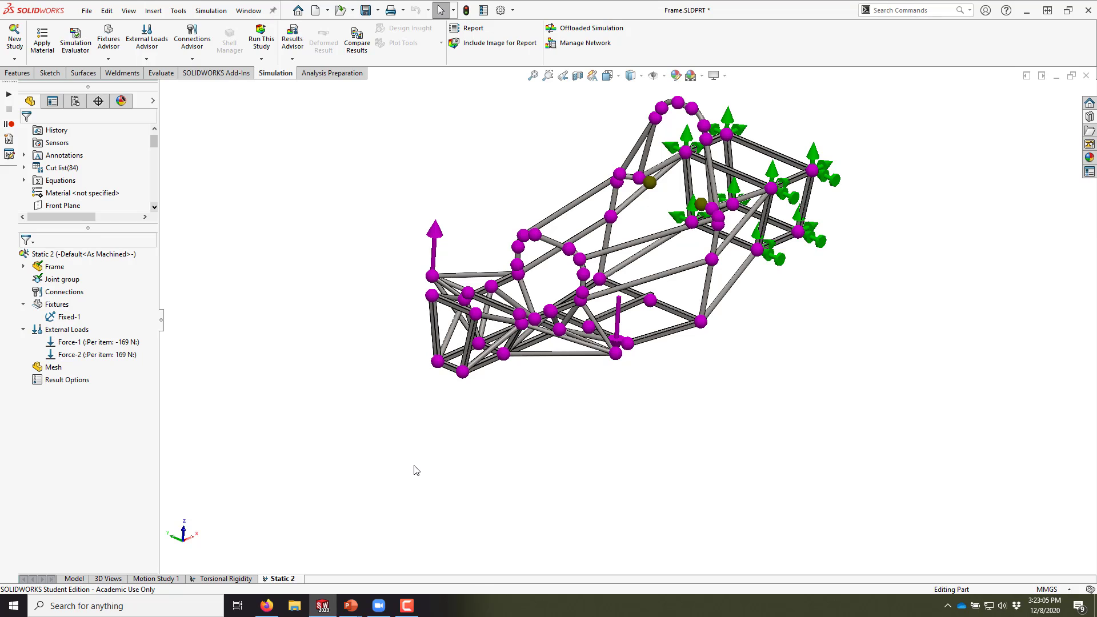
{"action": "scroll", "coordinate": [651, 300], "scroll_direction": "down", "scroll_amount": 3}
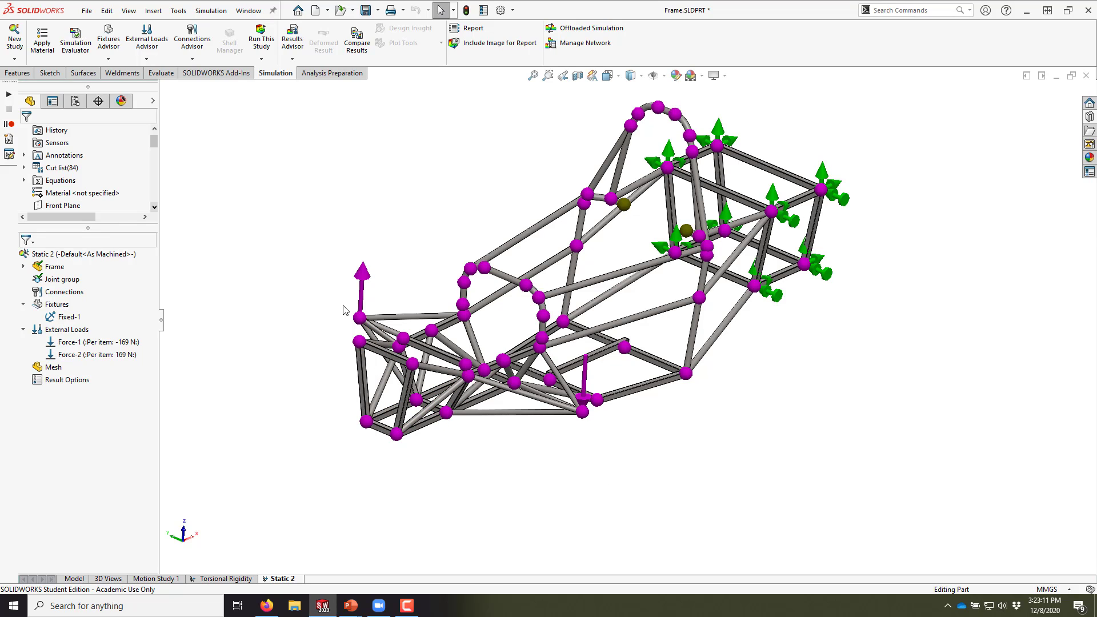
{"action": "left_click", "coordinate": [261, 39]}
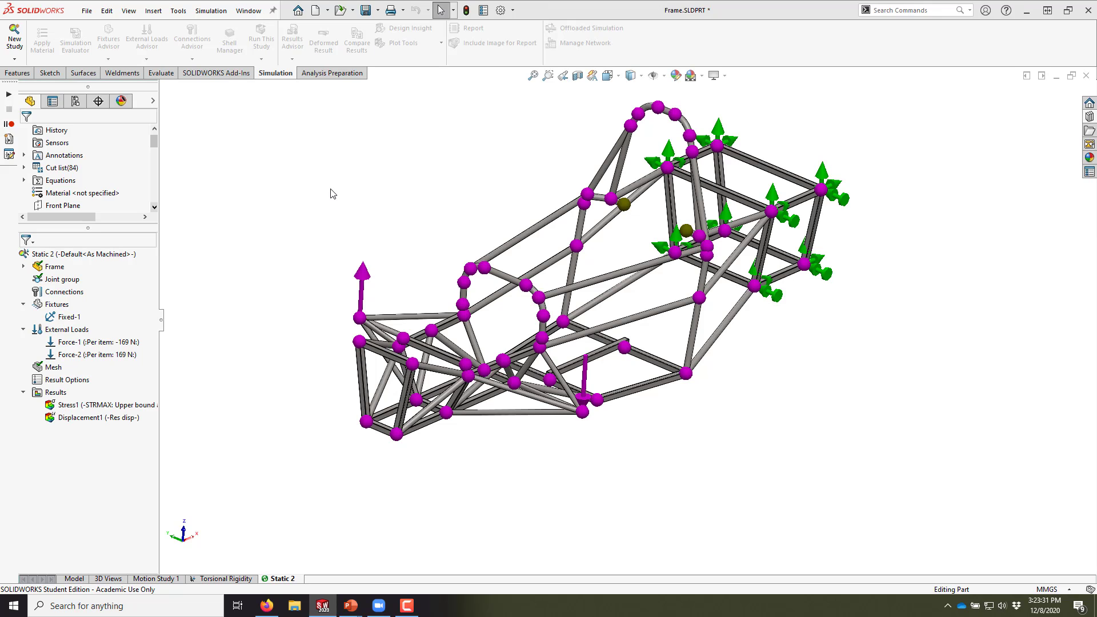
Examine the upper bound axial and bending stress plot around the front hoop, side tubes and fixed rear section.
{"action": "middle_click_drag", "start_coordinate": [538, 258], "coordinate": [710, 287]}
{"action": "scroll", "coordinate": [680, 274], "scroll_direction": "down", "scroll_amount": 2}
{"action": "scroll", "coordinate": [680, 274], "scroll_direction": "down", "scroll_amount": 2}
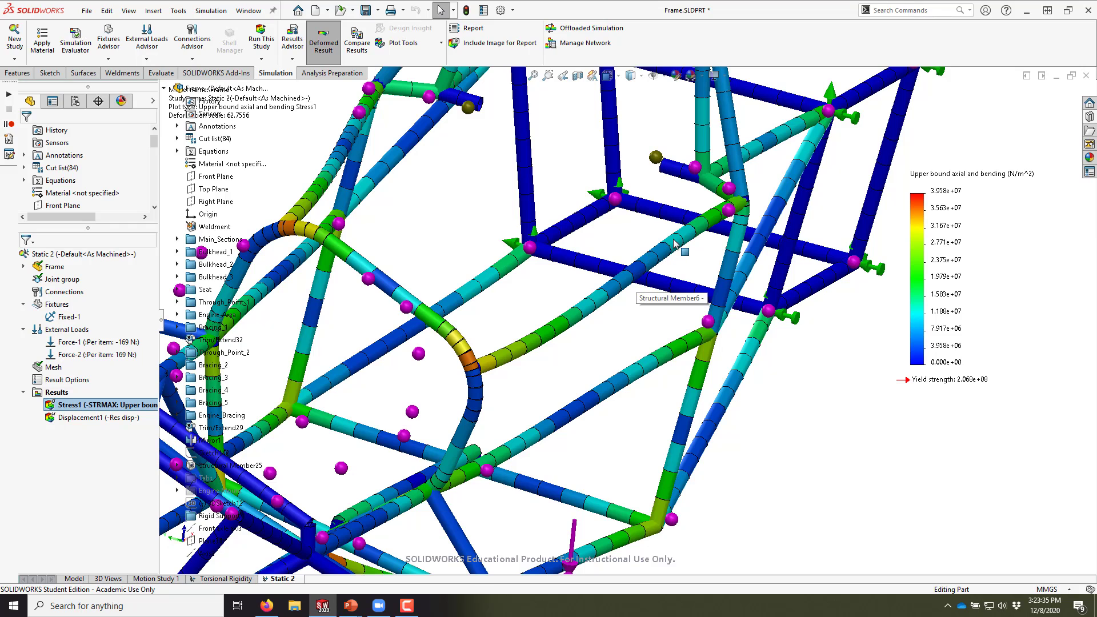
{"action": "scroll", "coordinate": [553, 313], "scroll_direction": "down", "scroll_amount": 2}
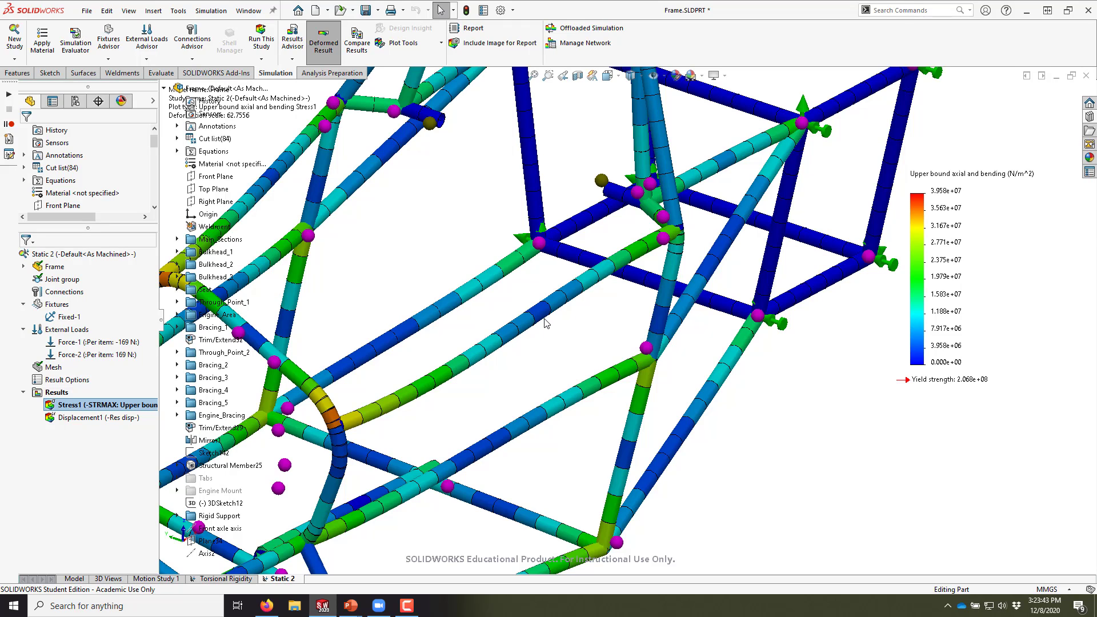
{"action": "scroll", "coordinate": [517, 328], "scroll_direction": "up", "scroll_amount": 6}
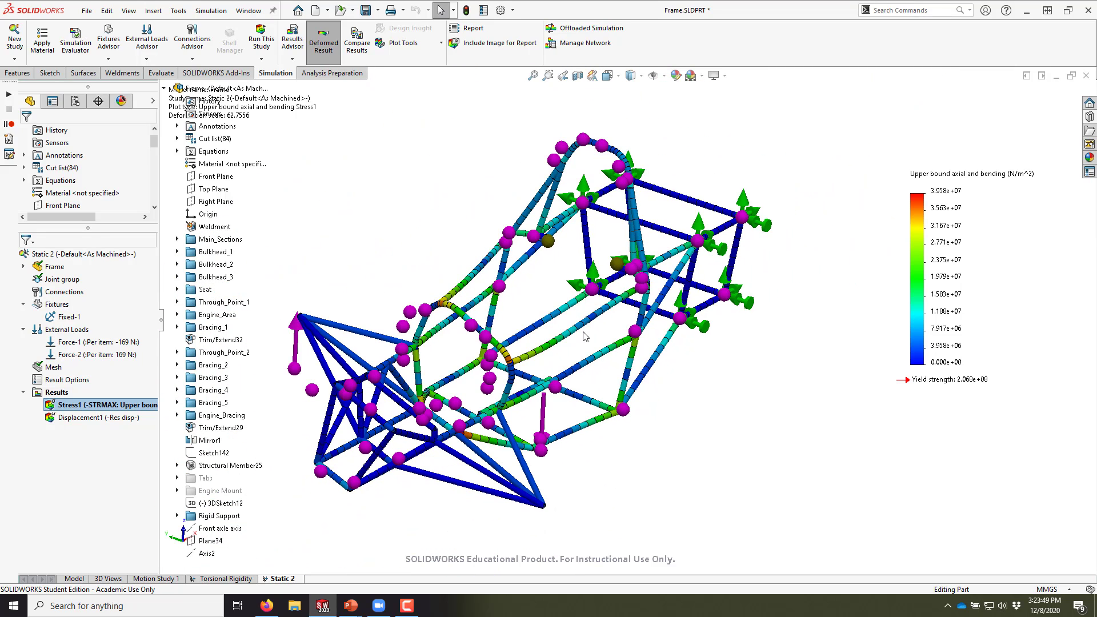
{"action": "scroll", "coordinate": [584, 336], "scroll_direction": "down", "scroll_amount": 5}
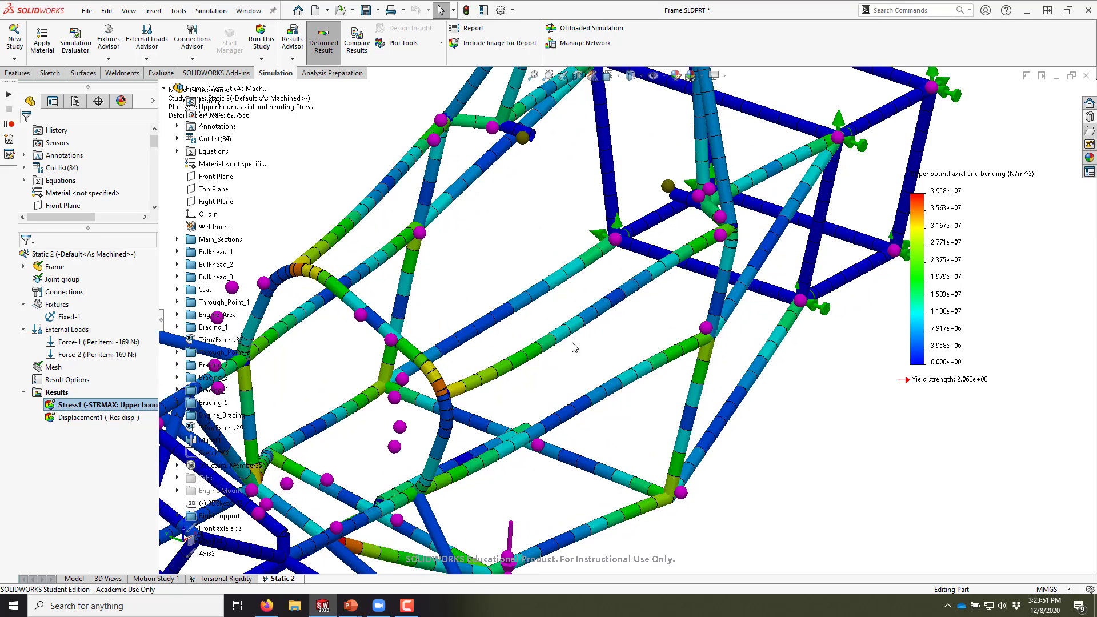
{"action": "scroll", "coordinate": [574, 347], "scroll_direction": "up", "scroll_amount": 5}
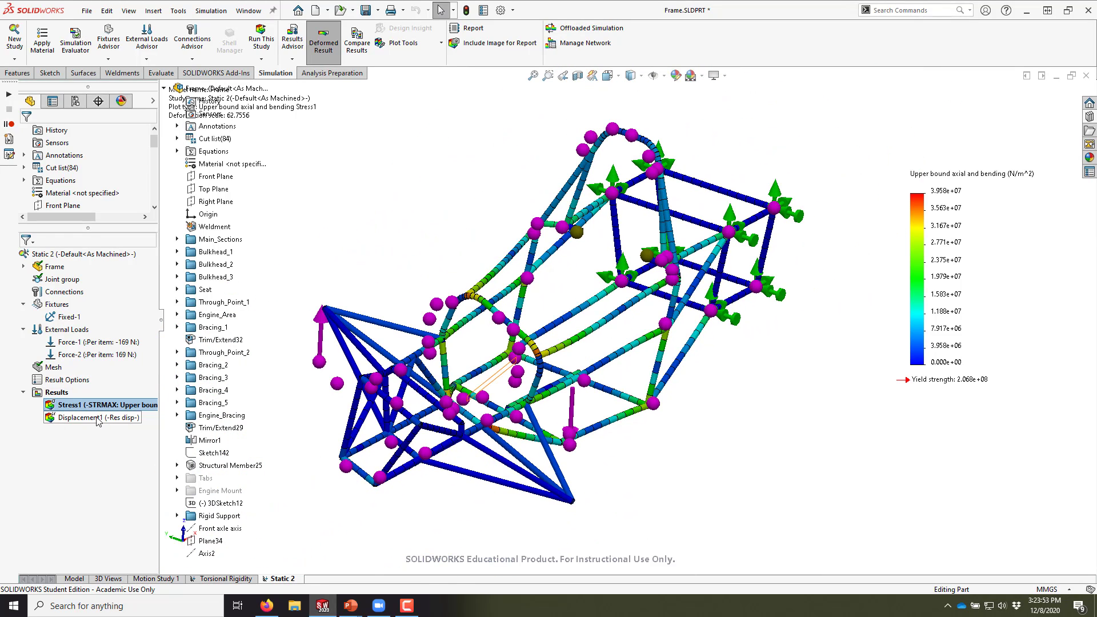
Display the resultant displacement plot and play its deformation animation to check how the frame twists.
{"action": "double_click", "coordinate": [93, 419]}
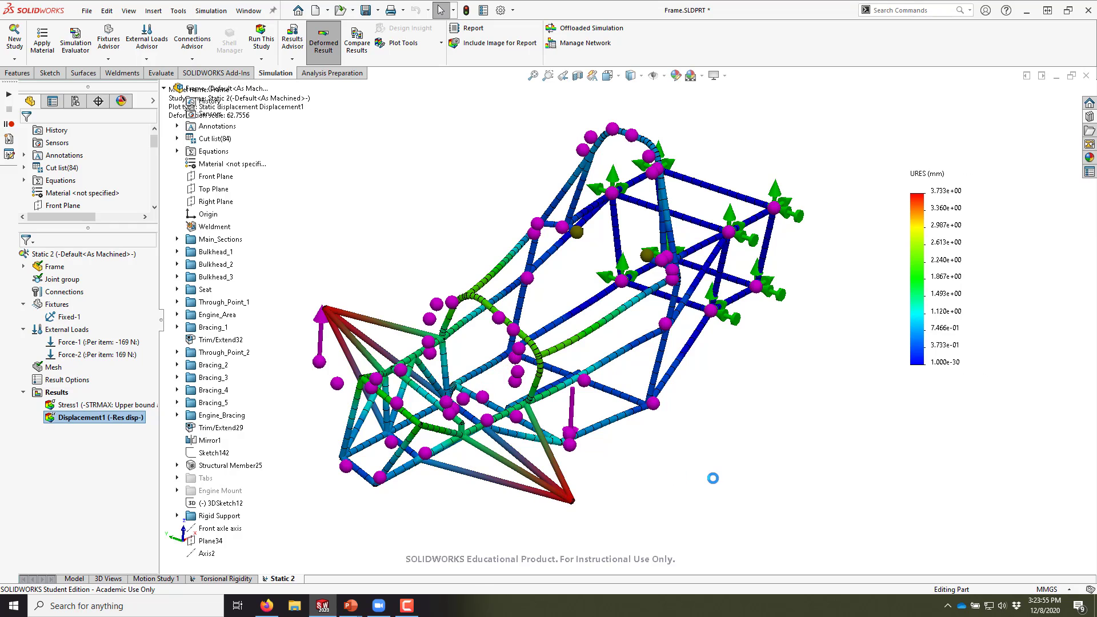
{"action": "middle_click_drag", "start_coordinate": [646, 456], "coordinate": [601, 465]}
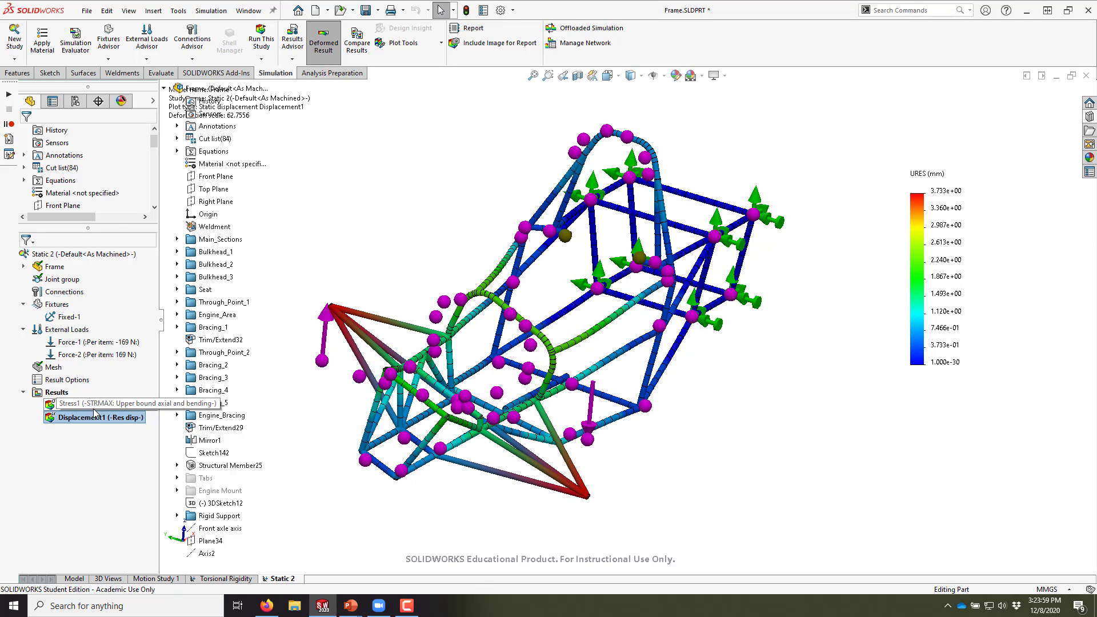
{"action": "right_click", "coordinate": [87, 417]}
{"action": "left_click", "coordinate": [116, 285]}
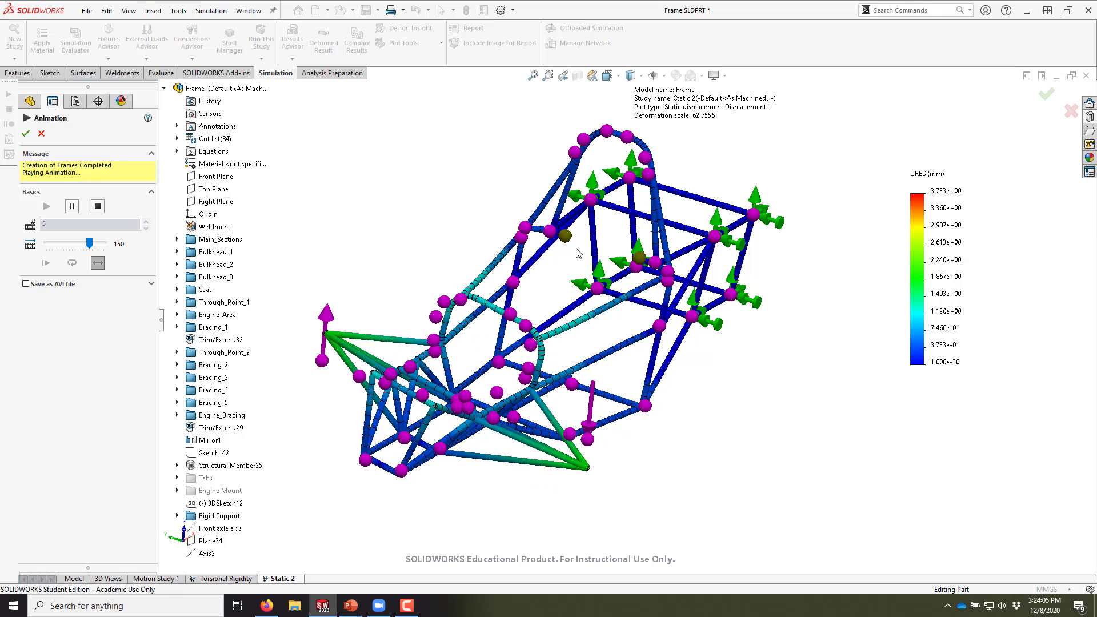
{"action": "left_click", "coordinate": [41, 133]}
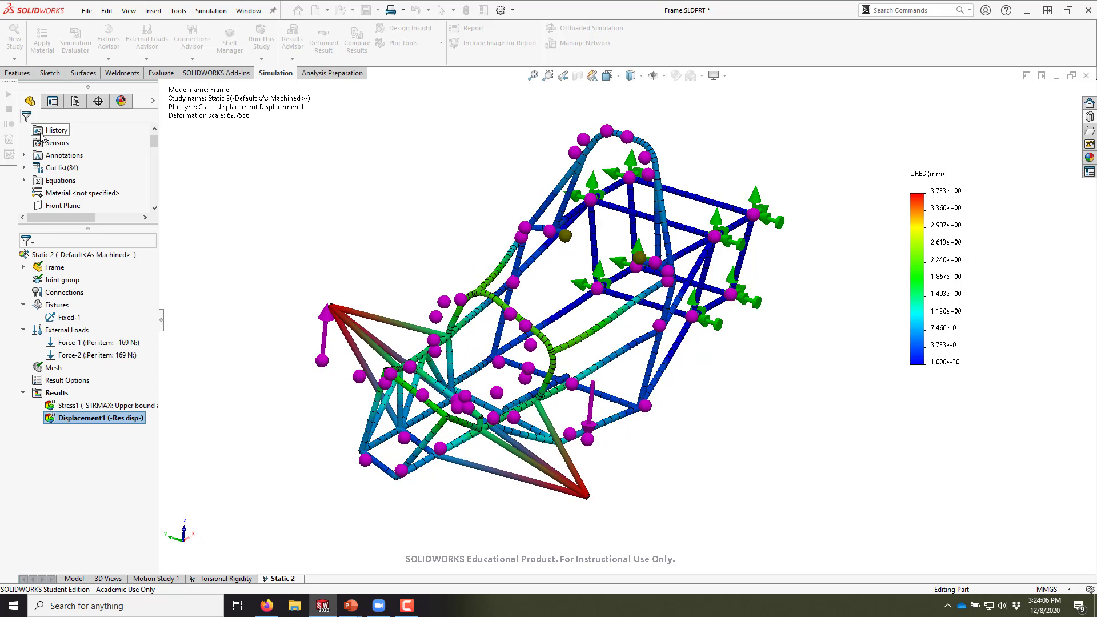
Hide the joint group and replay the displacement animation, checking the motion against the deformation scale.
{"action": "right_click", "coordinate": [65, 288]}
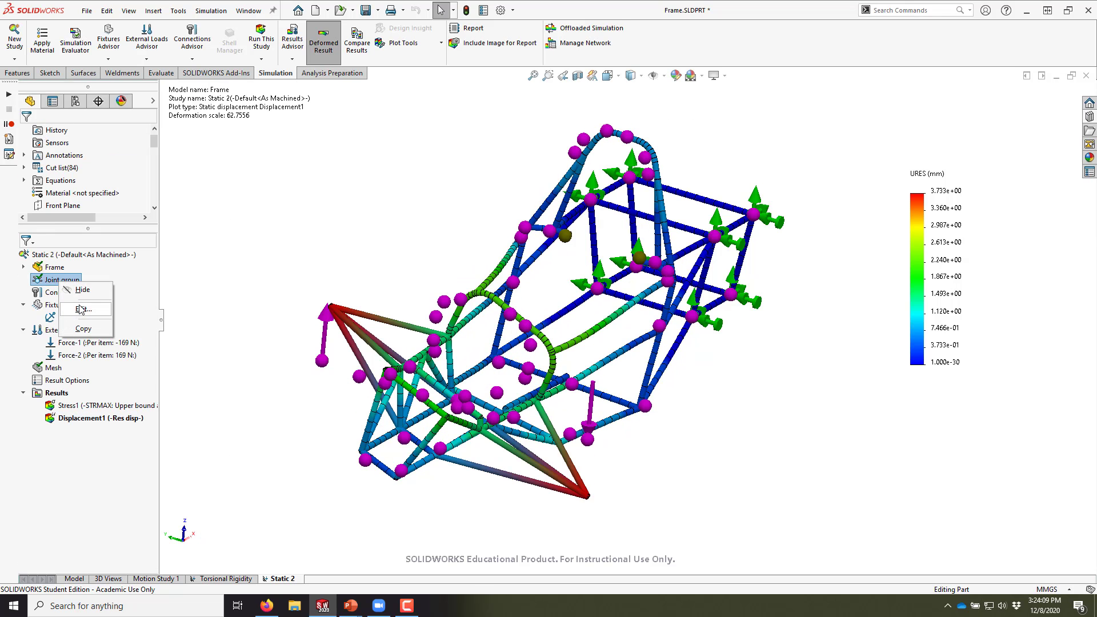
{"action": "left_click", "coordinate": [80, 304]}
{"action": "right_click", "coordinate": [99, 424]}
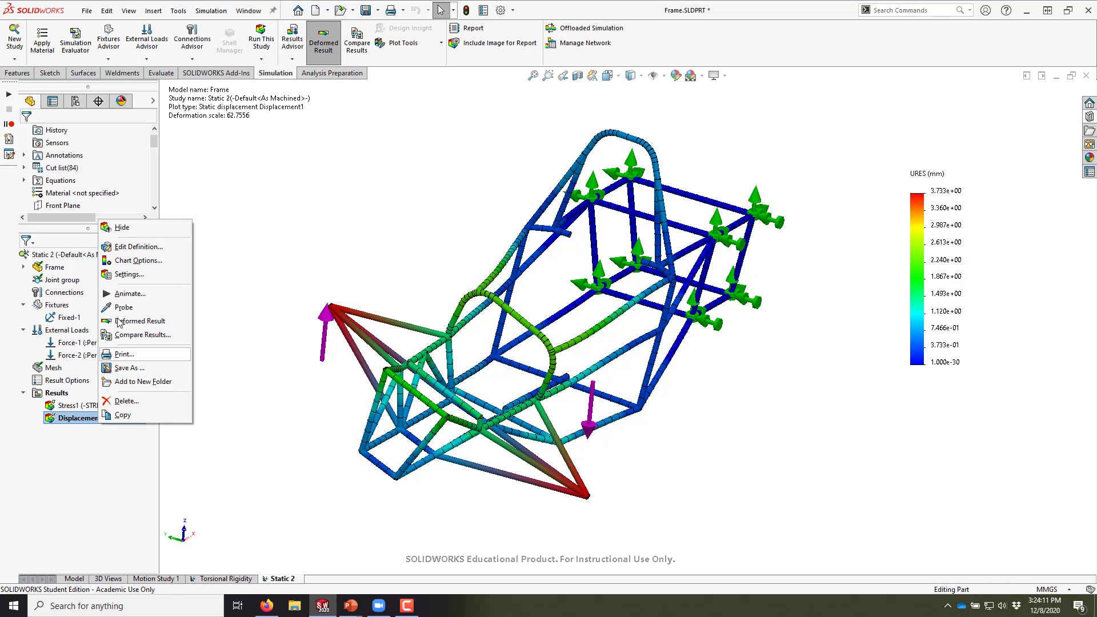
{"action": "left_click", "coordinate": [130, 295]}
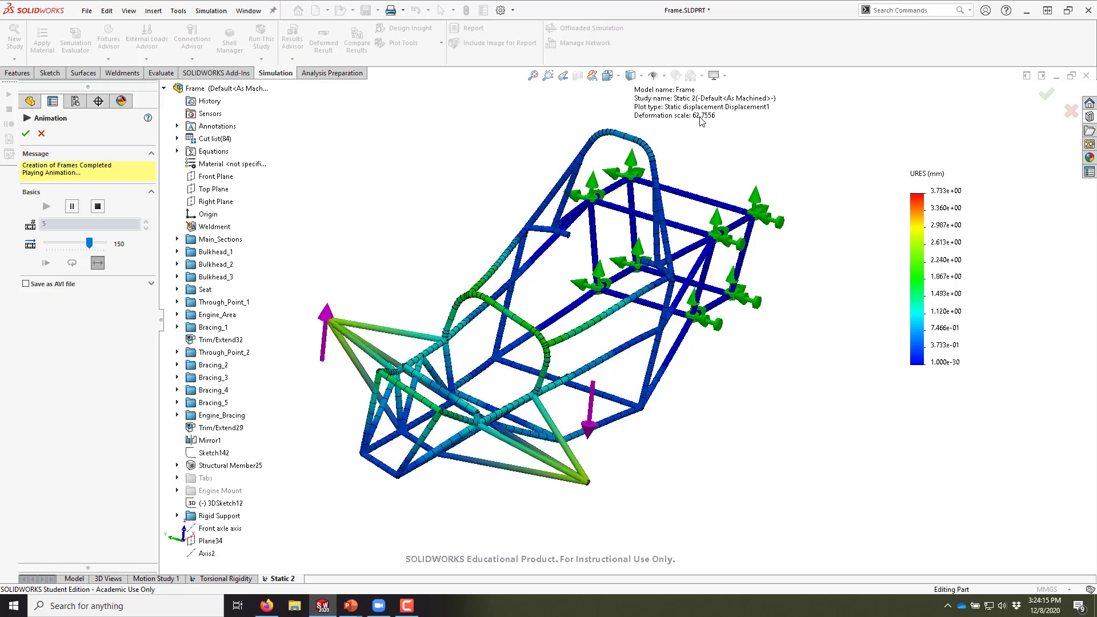
{"action": "key", "text": "ctrl"}
{"action": "key", "text": "ctrl"}
{"action": "key", "text": "ctrl"}
{"action": "key", "text": "ctrl"}
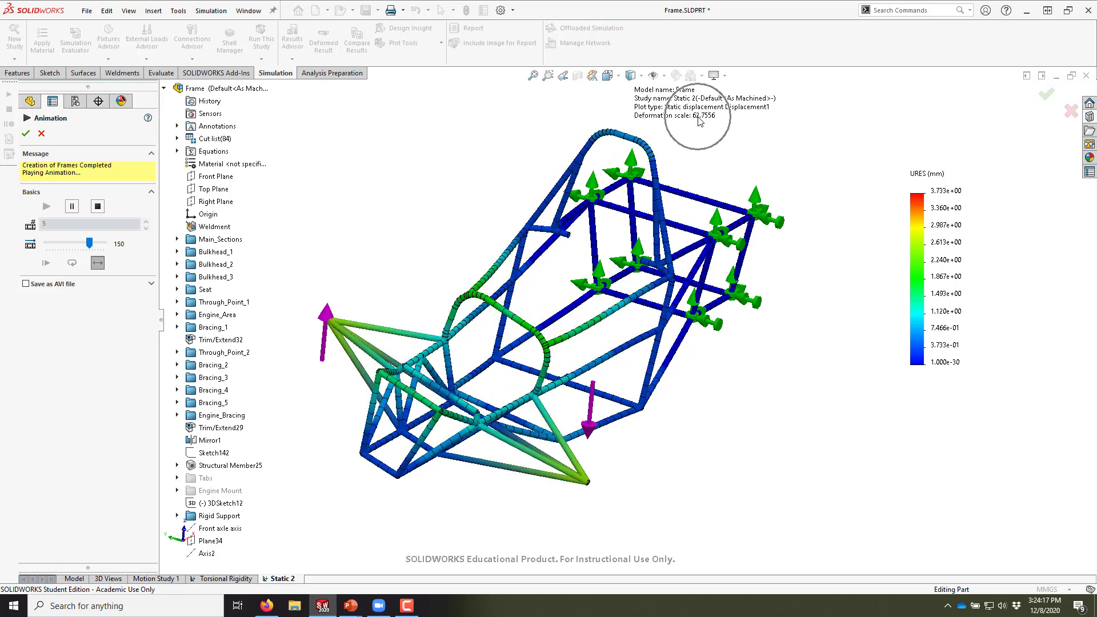
{"action": "key", "text": "ctrl"}
{"action": "key", "text": "ctrl"}
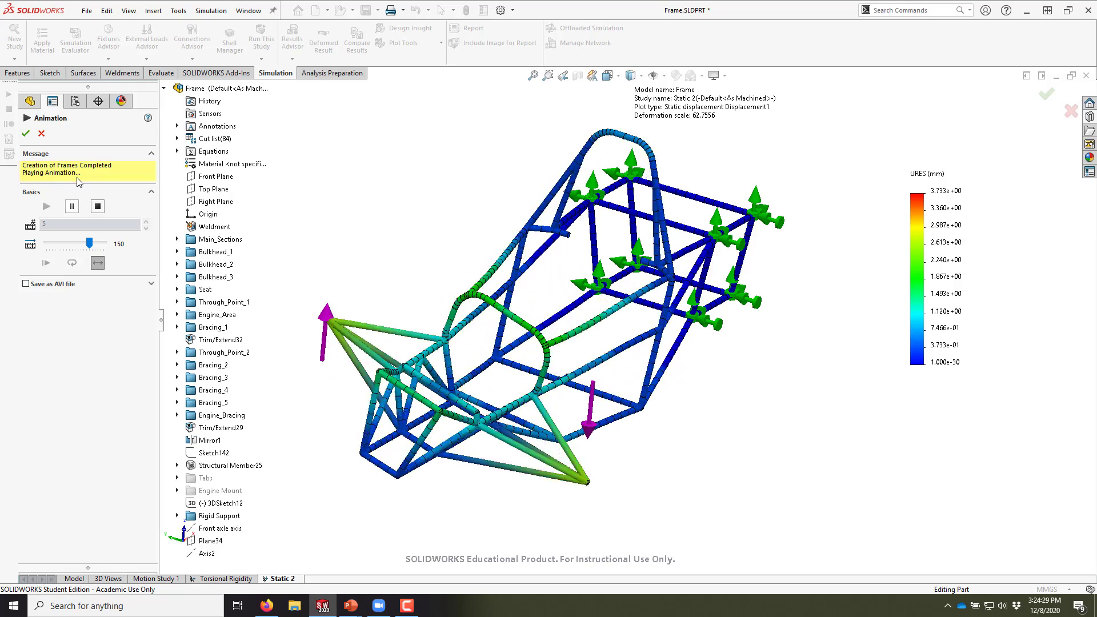
{"action": "left_click", "coordinate": [41, 134]}
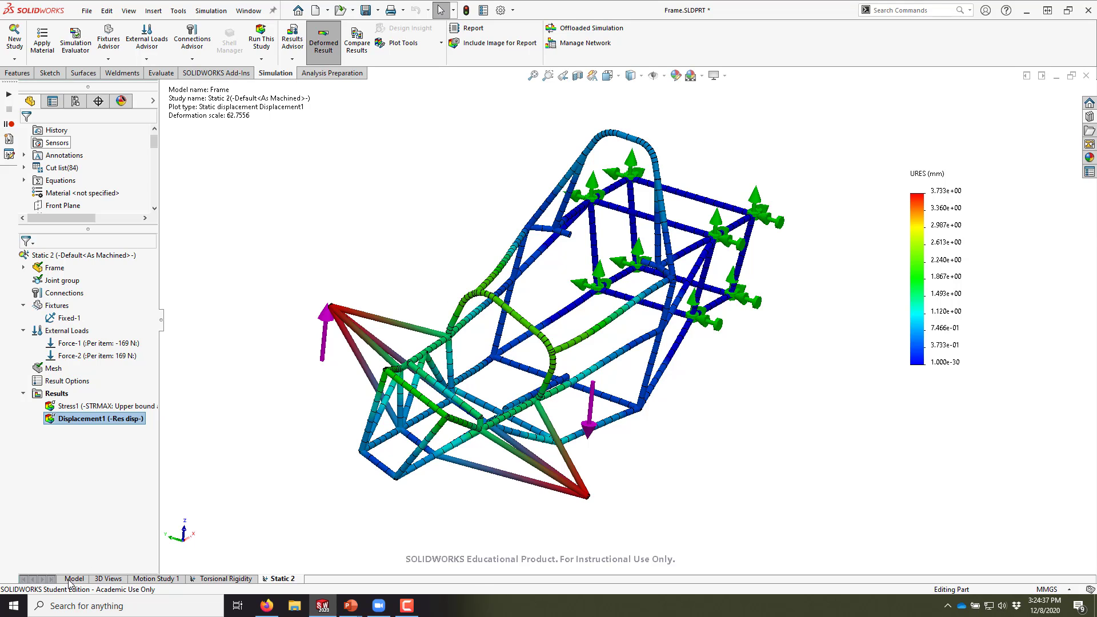
Review the study's list of frame bodies, and inspect the tube junction at the front hoop's bend in the part model.
{"action": "left_click", "coordinate": [24, 268]}
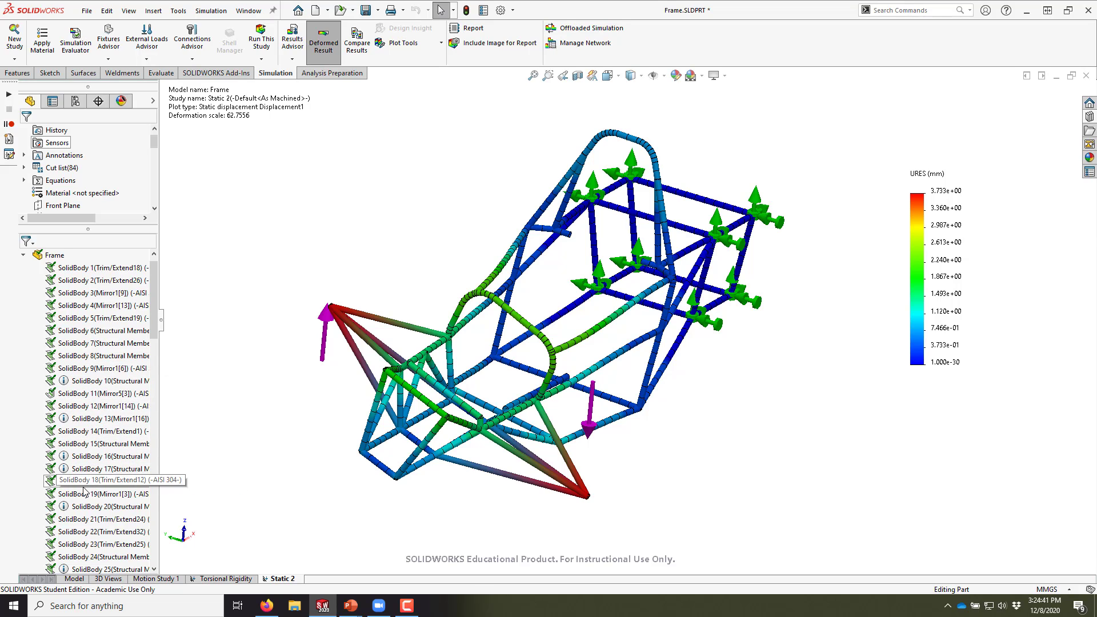
{"action": "left_click", "coordinate": [23, 255]}
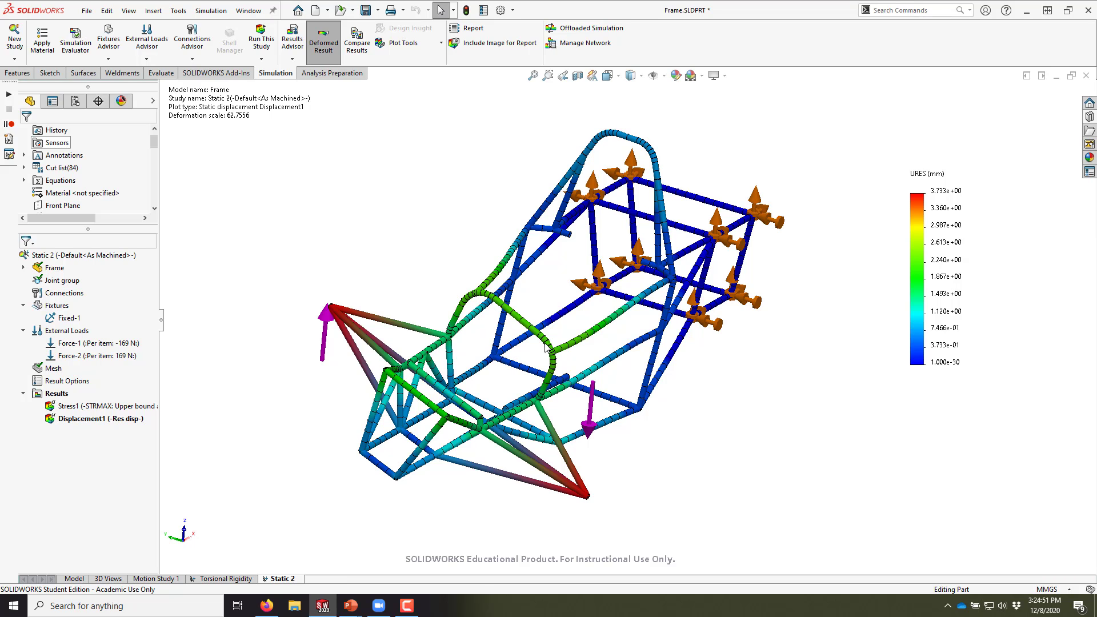
{"action": "scroll", "coordinate": [559, 343], "scroll_direction": "down", "scroll_amount": 3}
{"action": "left_click", "coordinate": [73, 579]}
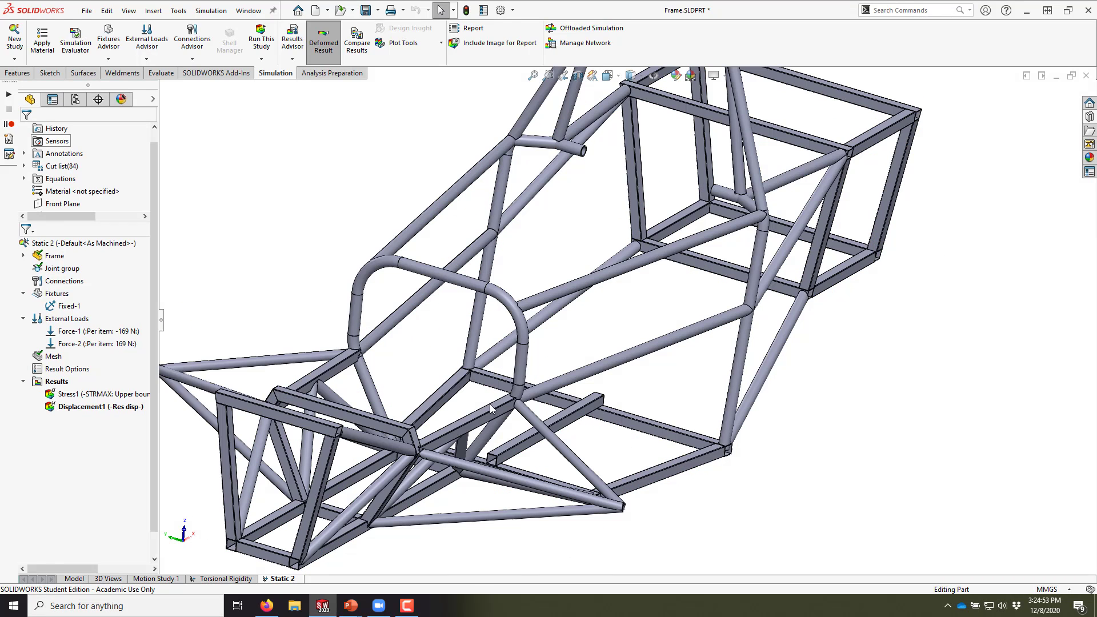
{"action": "scroll", "coordinate": [527, 311], "scroll_direction": "down", "scroll_amount": 6}
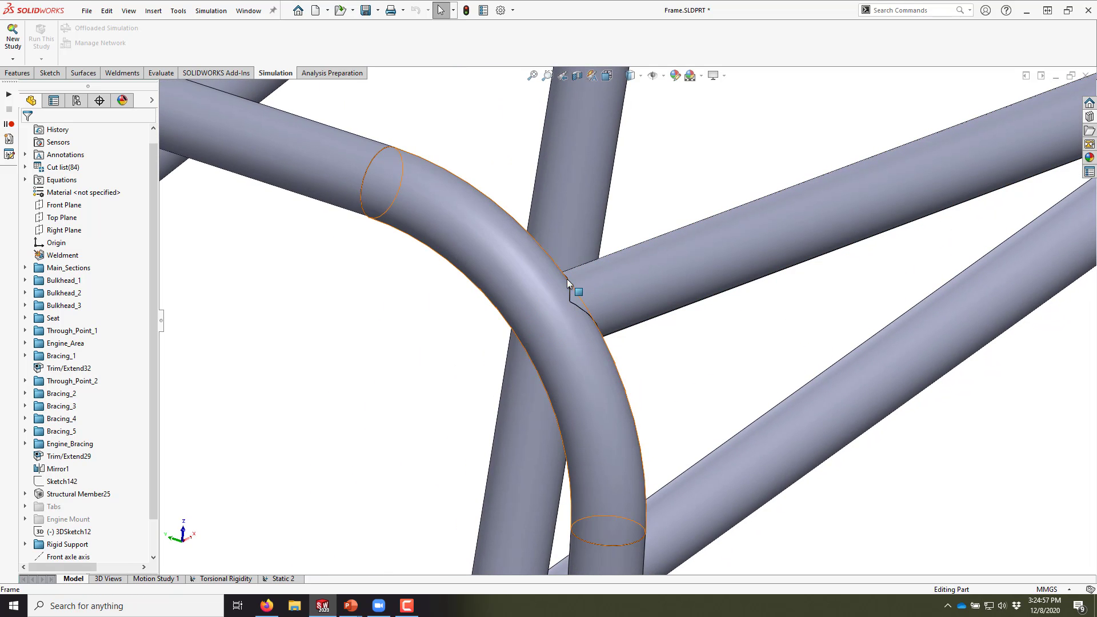
{"action": "scroll", "coordinate": [571, 343], "scroll_direction": "up", "scroll_amount": 3}
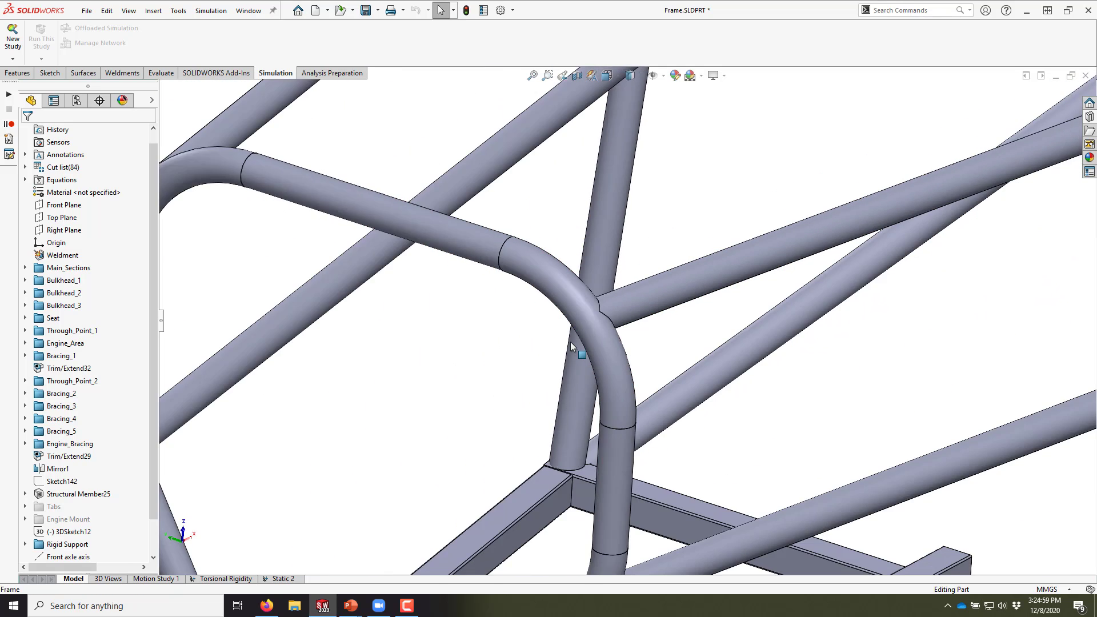
{"action": "scroll", "coordinate": [571, 343], "scroll_direction": "up", "scroll_amount": 8}
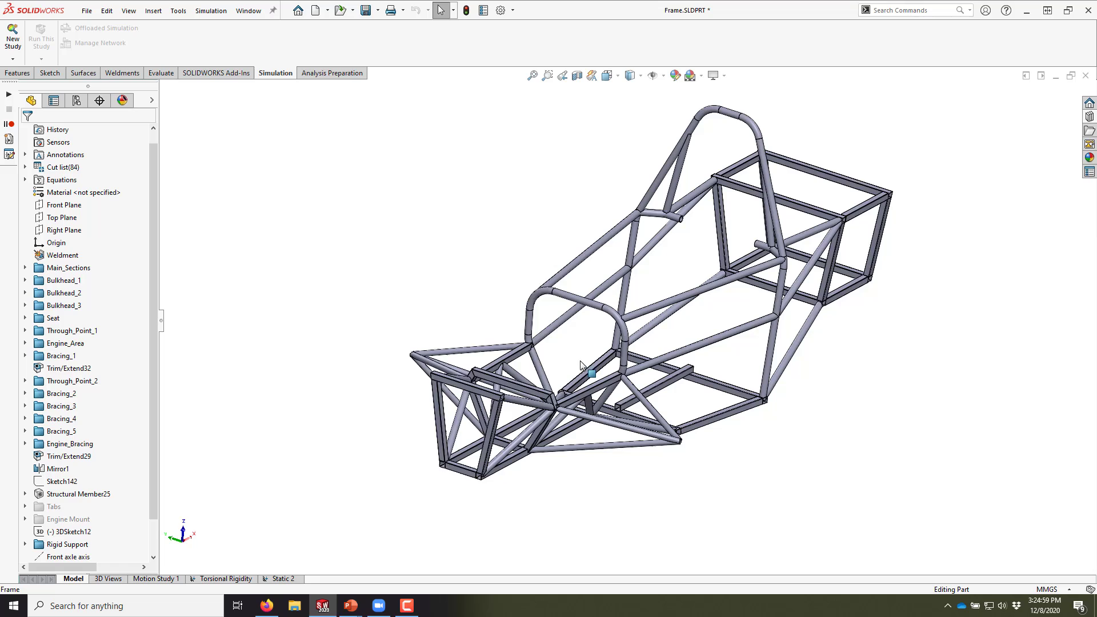
Return from the part model's Weldment feature to the Static 2 study and display its resultant displacement plot.
{"action": "left_click", "coordinate": [62, 255]}
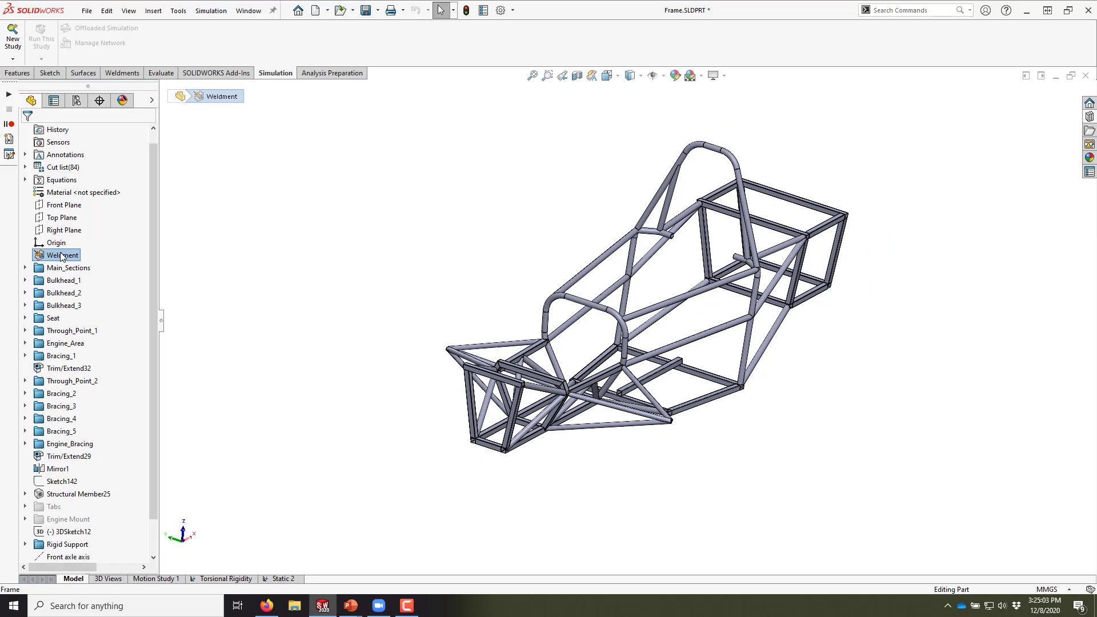
{"action": "left_click", "coordinate": [281, 579]}
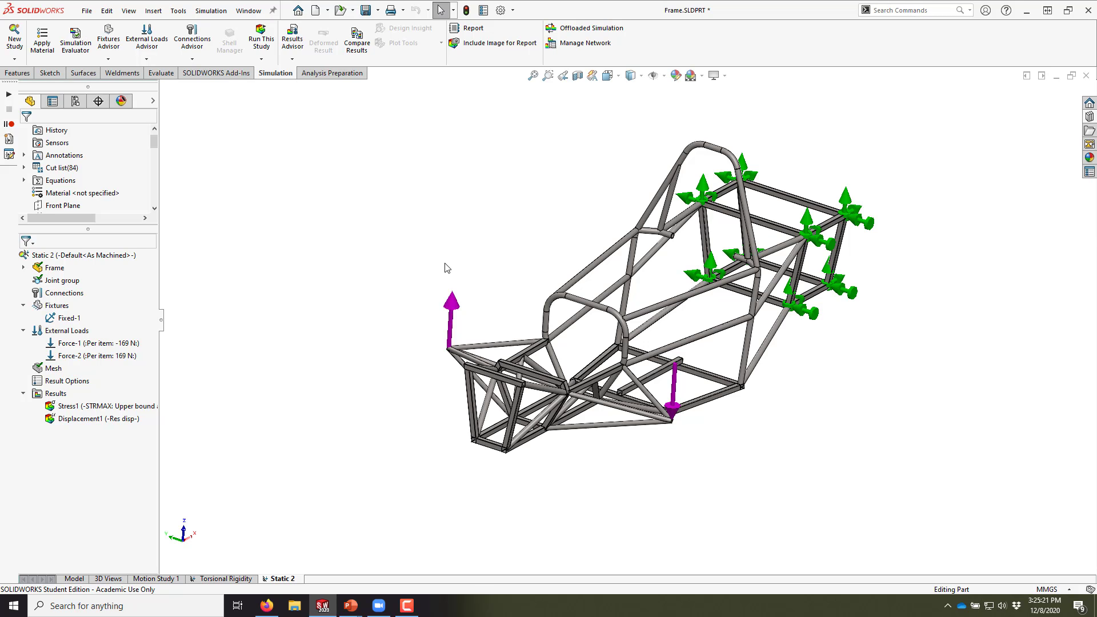
{"action": "middle_click_drag", "start_coordinate": [685, 339], "coordinate": [717, 327]}
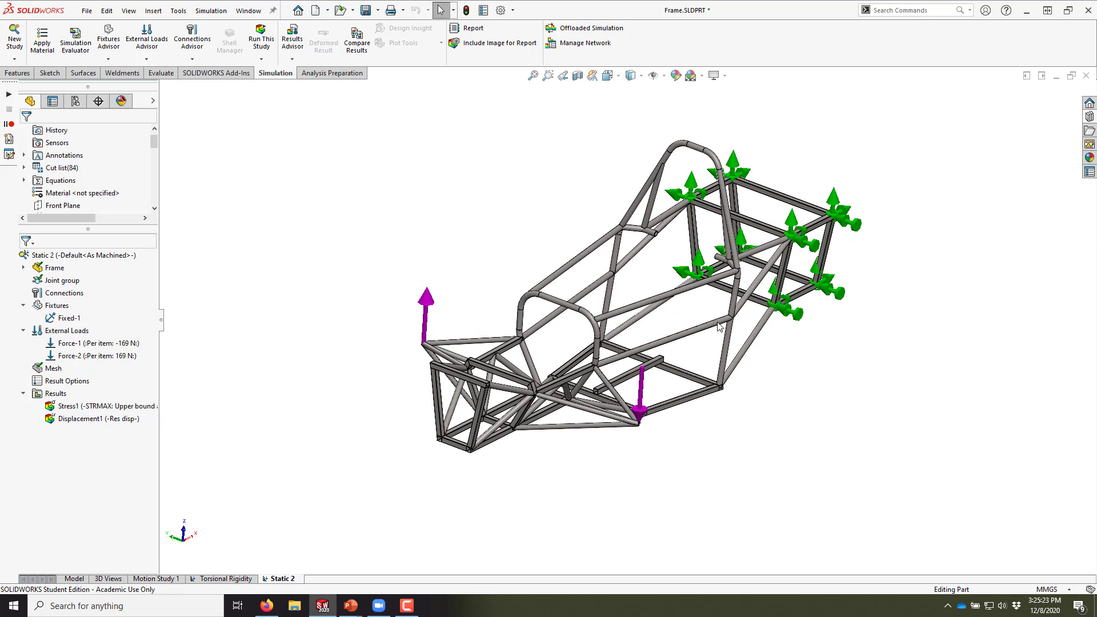
{"action": "scroll", "coordinate": [719, 327], "scroll_direction": "down", "scroll_amount": 2}
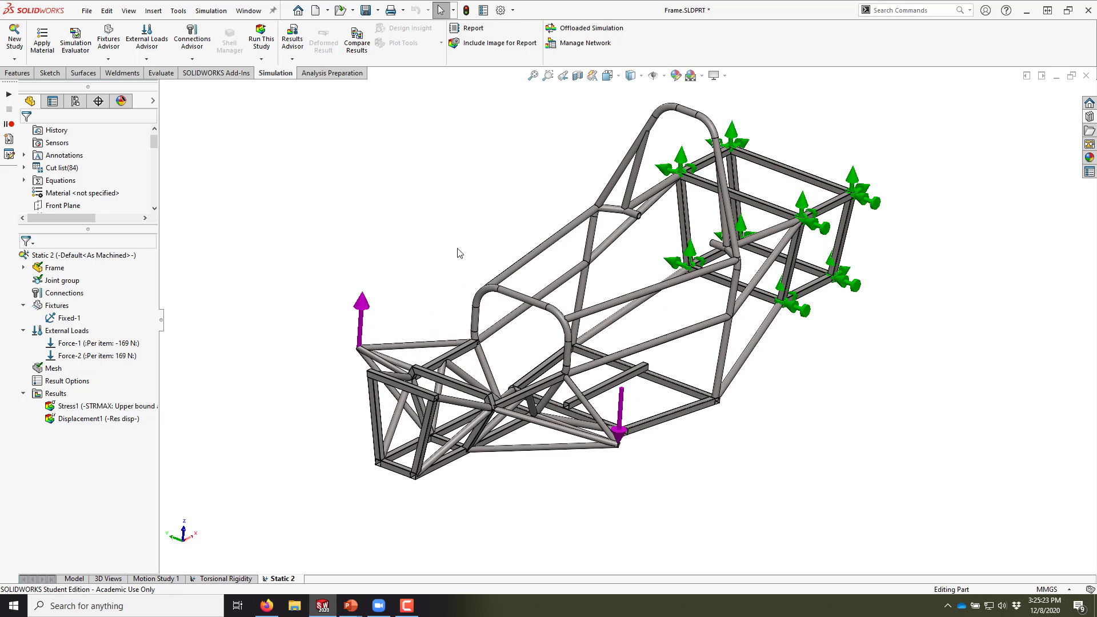
{"action": "double_click", "coordinate": [106, 423]}
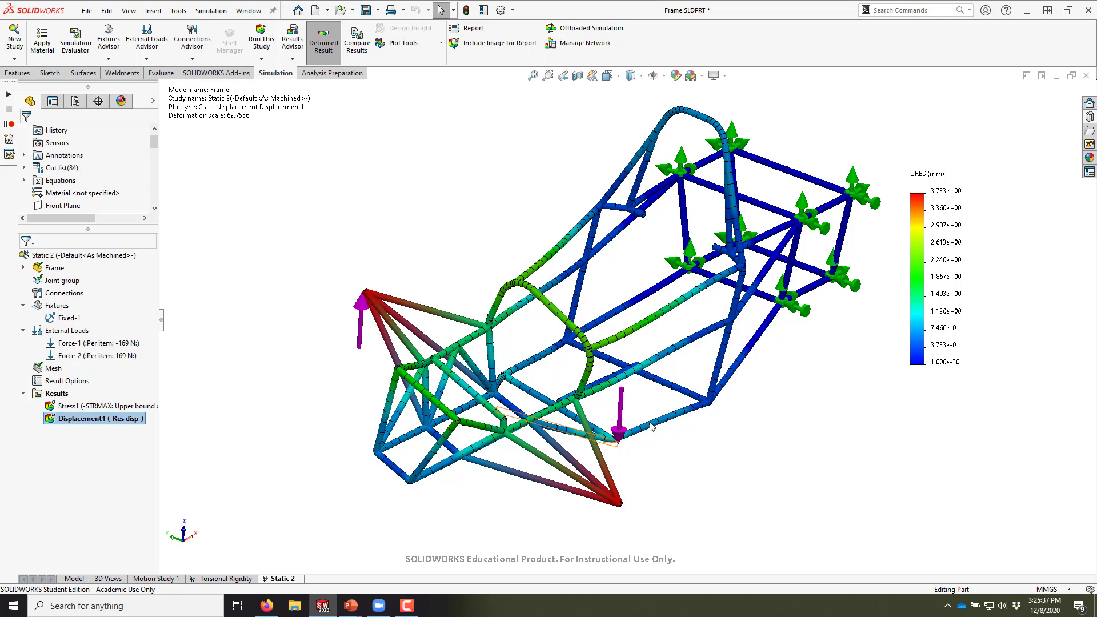
{"action": "right_click", "coordinate": [83, 420]}
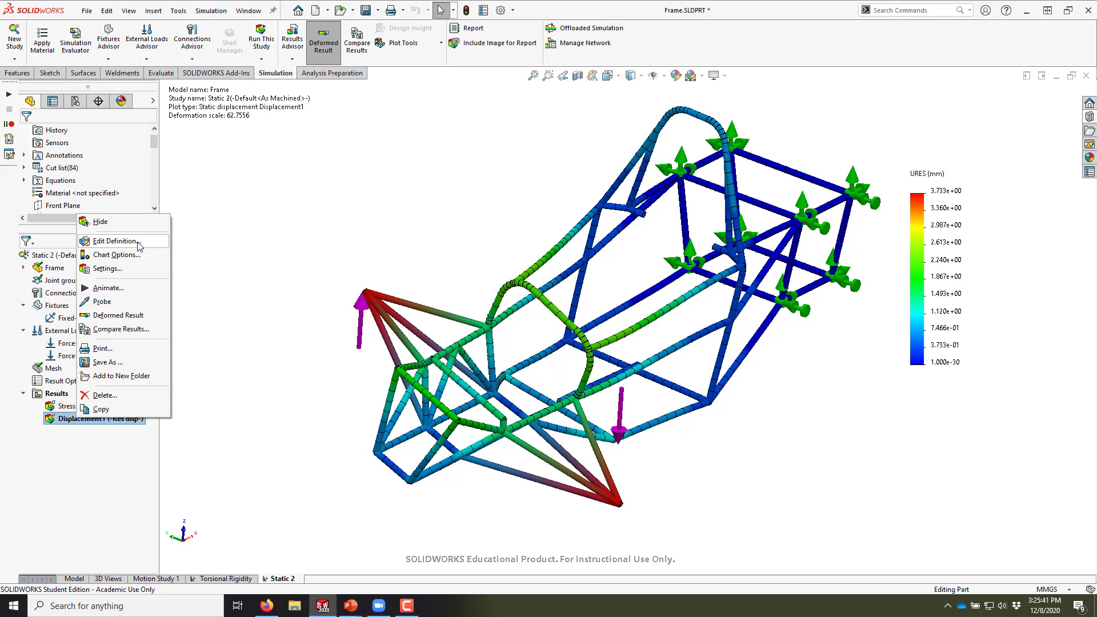
{"action": "left_click", "coordinate": [742, 449]}
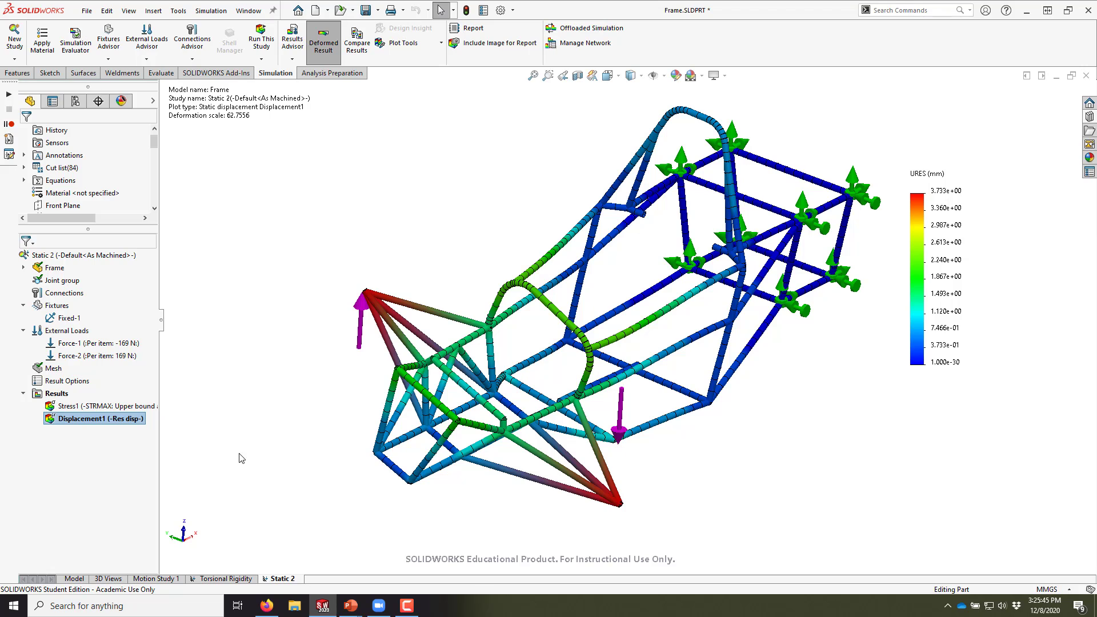
Redefine the displacement plot to show UY: Tangential Displacement in mm, using Axis2 as the reference geometry.
{"action": "right_click", "coordinate": [112, 422]}
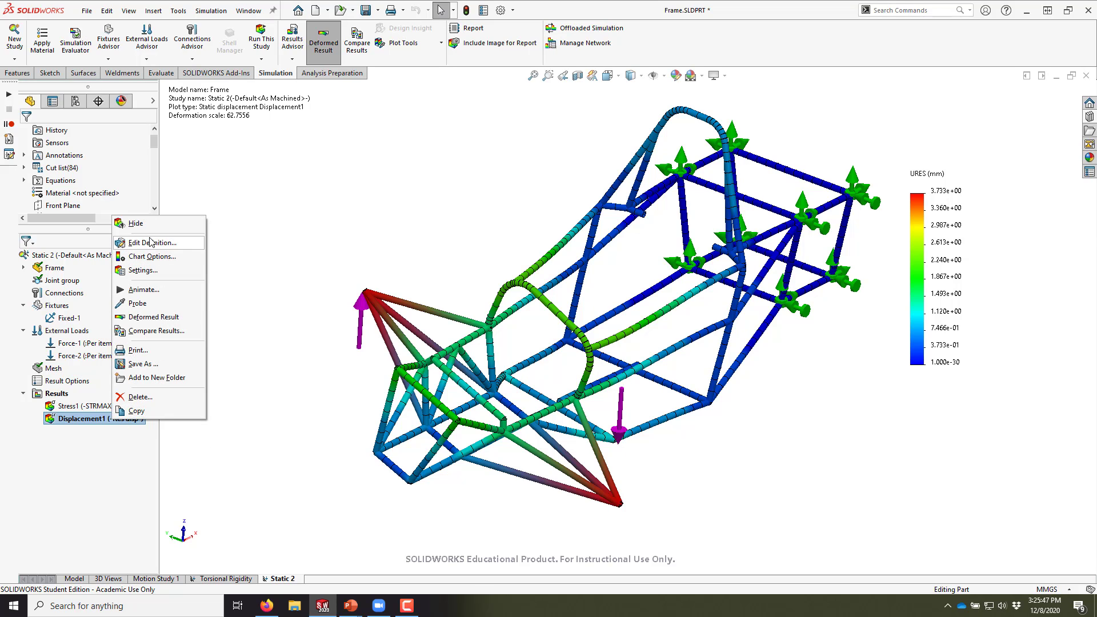
{"action": "left_click", "coordinate": [150, 244]}
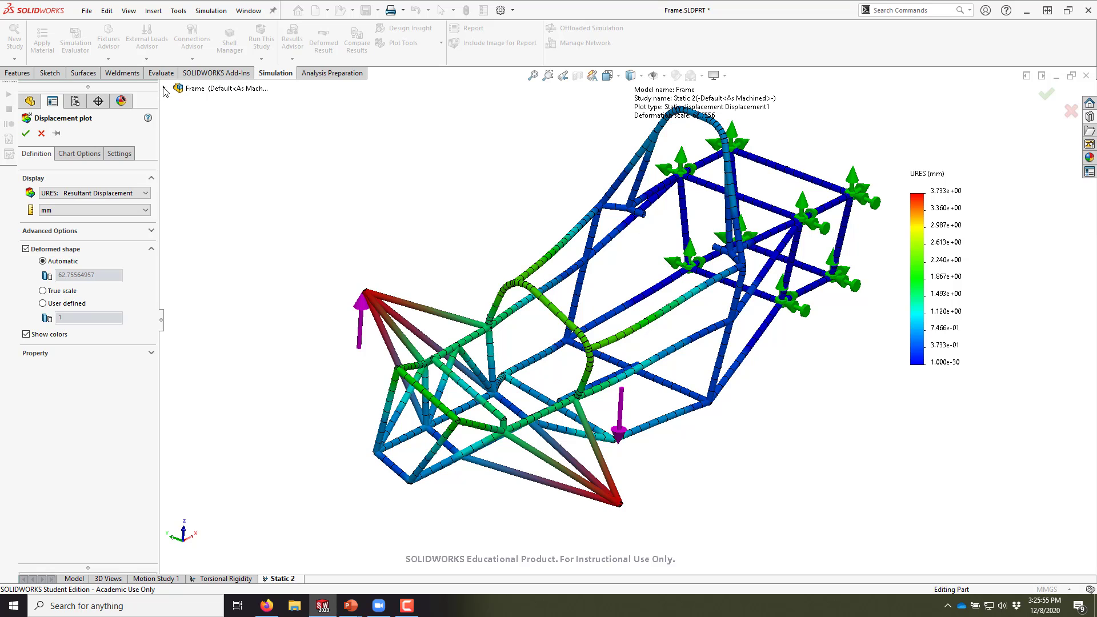
{"action": "left_click", "coordinate": [94, 193]}
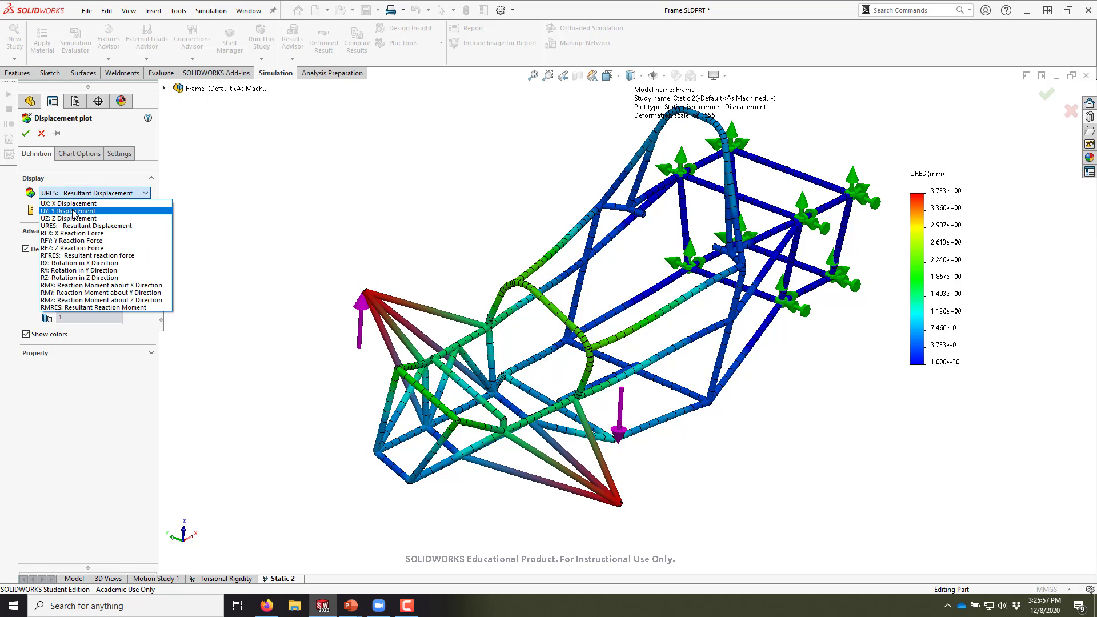
{"action": "left_click", "coordinate": [73, 212]}
{"action": "left_click", "coordinate": [56, 231]}
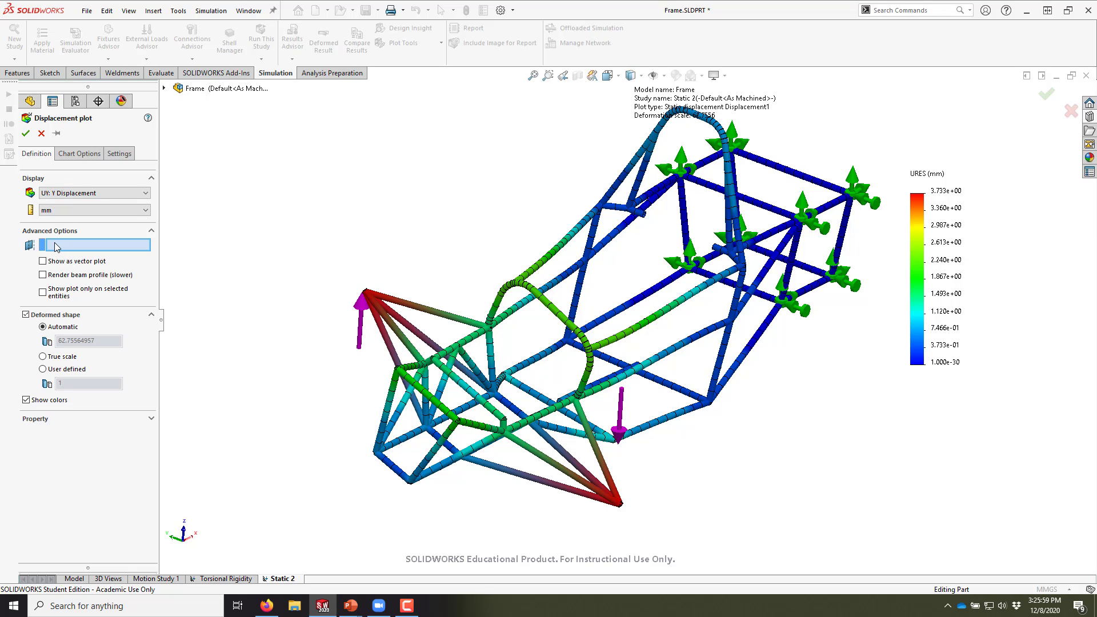
{"action": "left_click", "coordinate": [164, 88]}
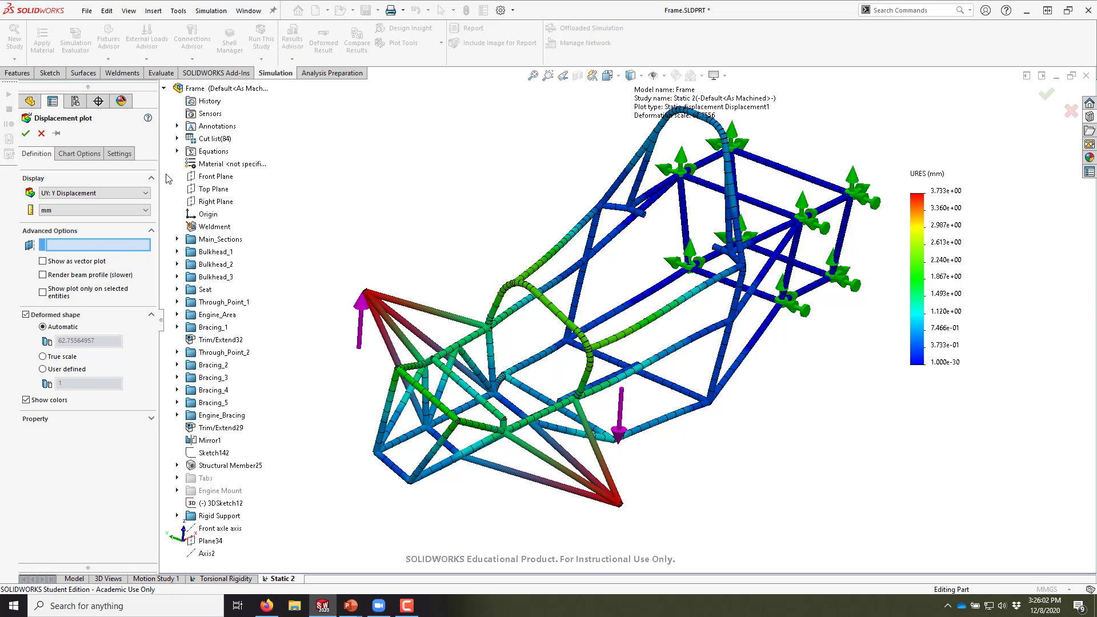
{"action": "left_click", "coordinate": [202, 553]}
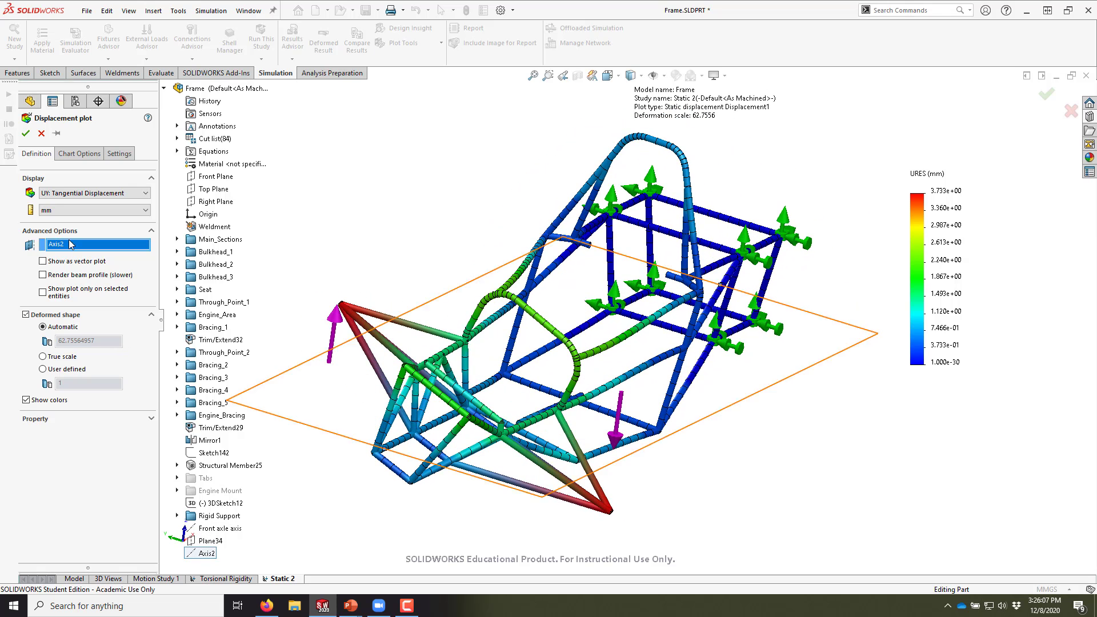
{"action": "left_click", "coordinate": [62, 194]}
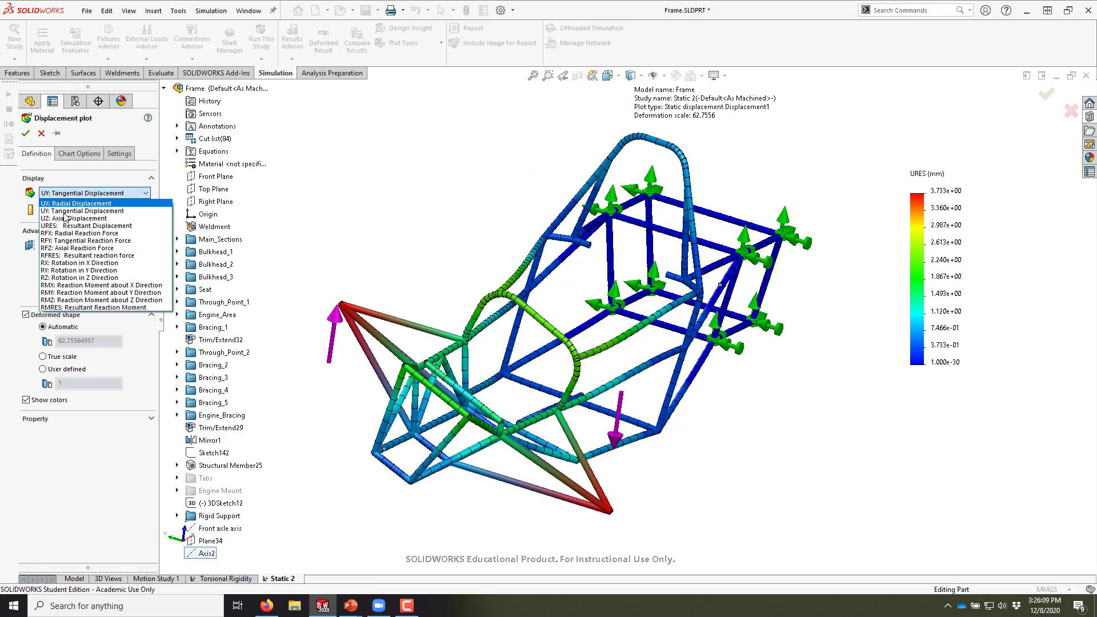
{"action": "left_click", "coordinate": [64, 212]}
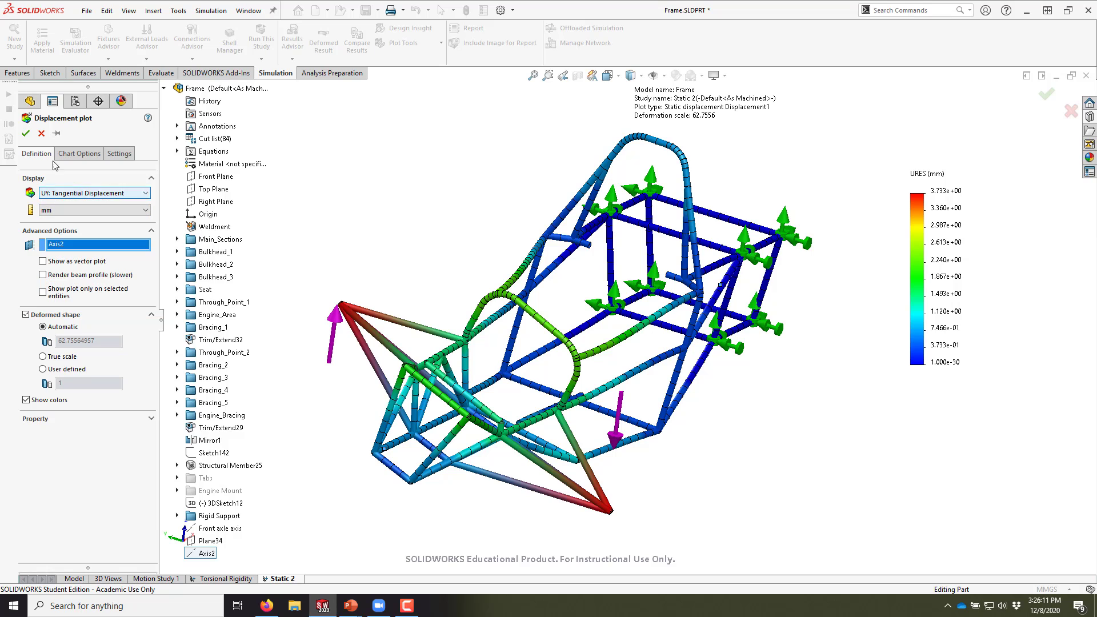
{"action": "left_click", "coordinate": [25, 133]}
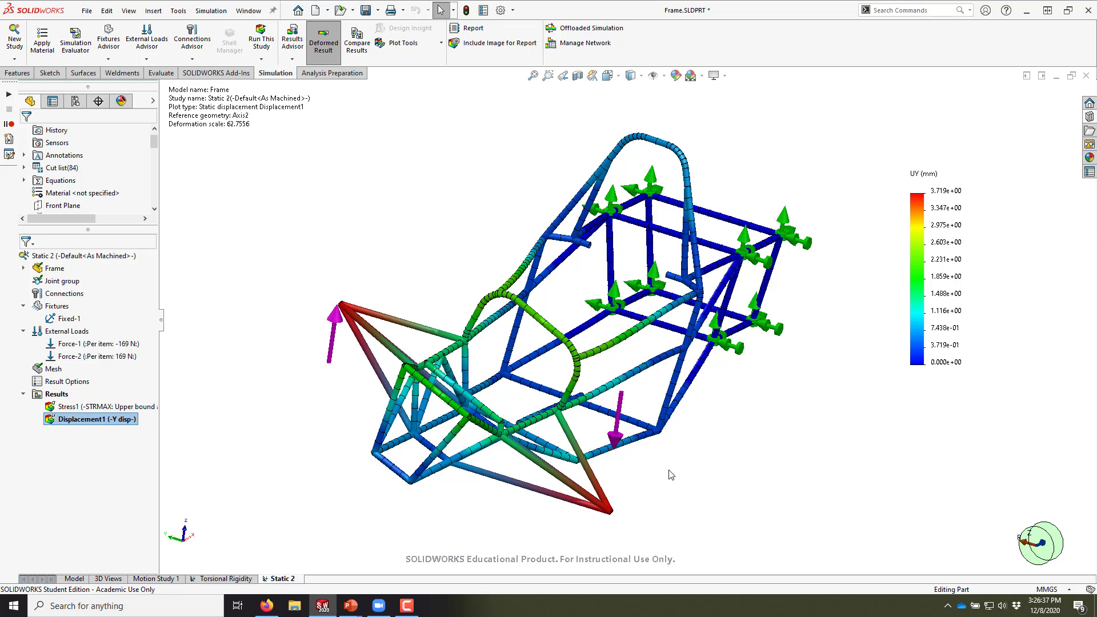
{"action": "middle_click_drag", "start_coordinate": [674, 474], "coordinate": [668, 437]}
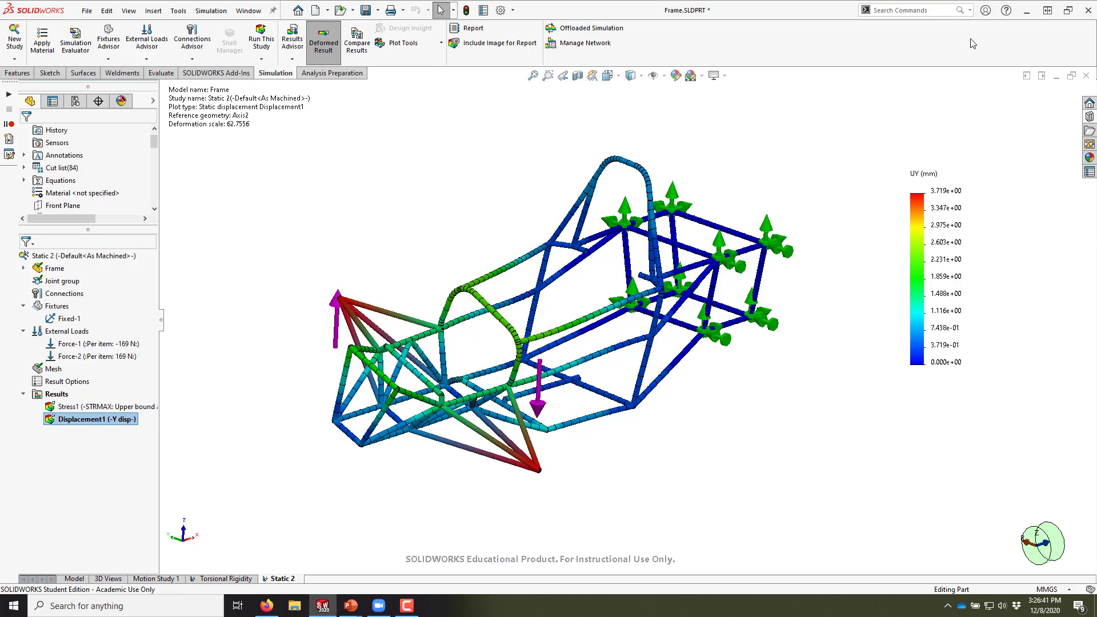
Find the SAE Car Project in the Design Library, open its guide EDU_SAE_Project_ENG.pdf and close the guide's bookmarks.
{"action": "left_click", "coordinate": [1089, 118]}
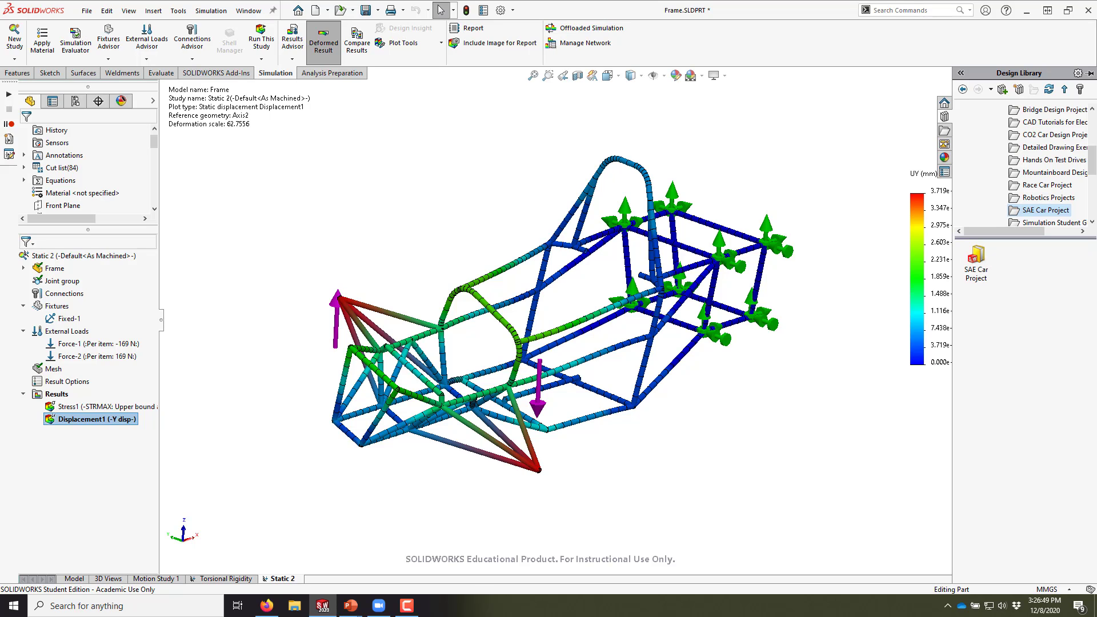
{"action": "scroll", "coordinate": [1000, 228], "scroll_direction": "up", "scroll_amount": 3}
{"action": "scroll", "coordinate": [1012, 206], "scroll_direction": "down", "scroll_amount": 4}
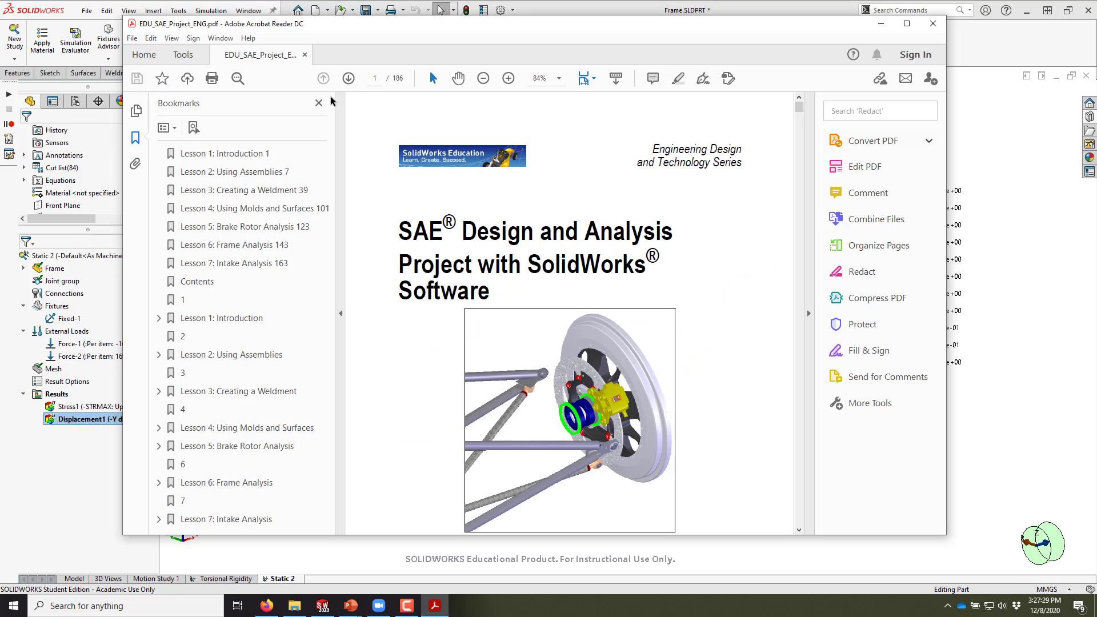
{"action": "left_click", "coordinate": [319, 103]}
Look through the guide's table of contents from Lesson 1: Introduction to Lesson 7: Intake Analysis.
{"action": "scroll", "coordinate": [509, 283], "scroll_direction": "down", "scroll_amount": 3}
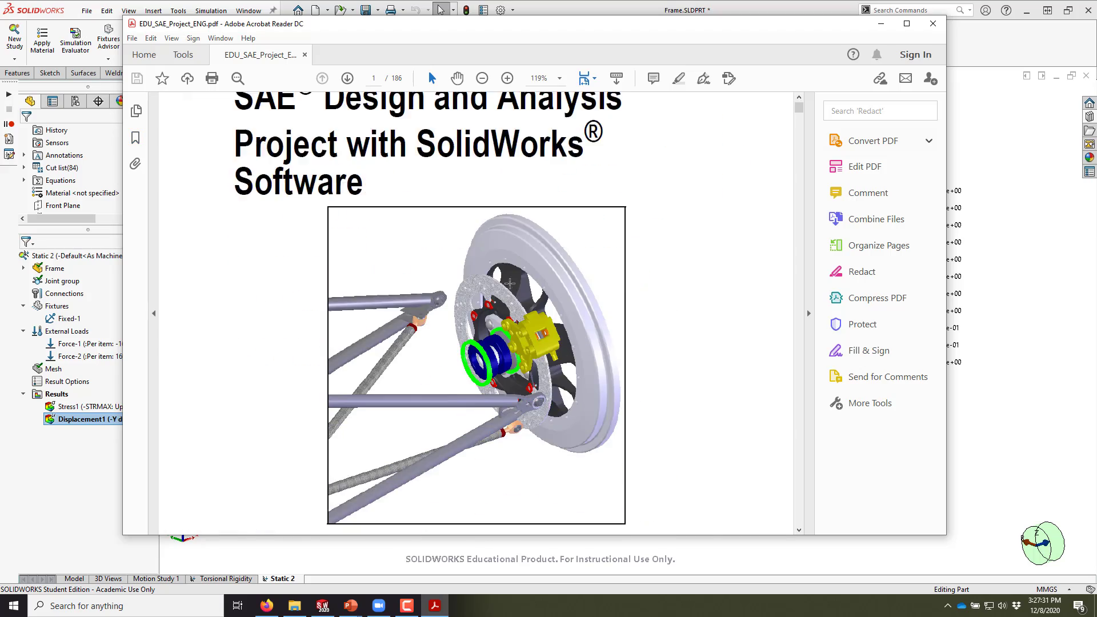
{"action": "scroll", "coordinate": [510, 284], "scroll_direction": "down", "scroll_amount": 20}
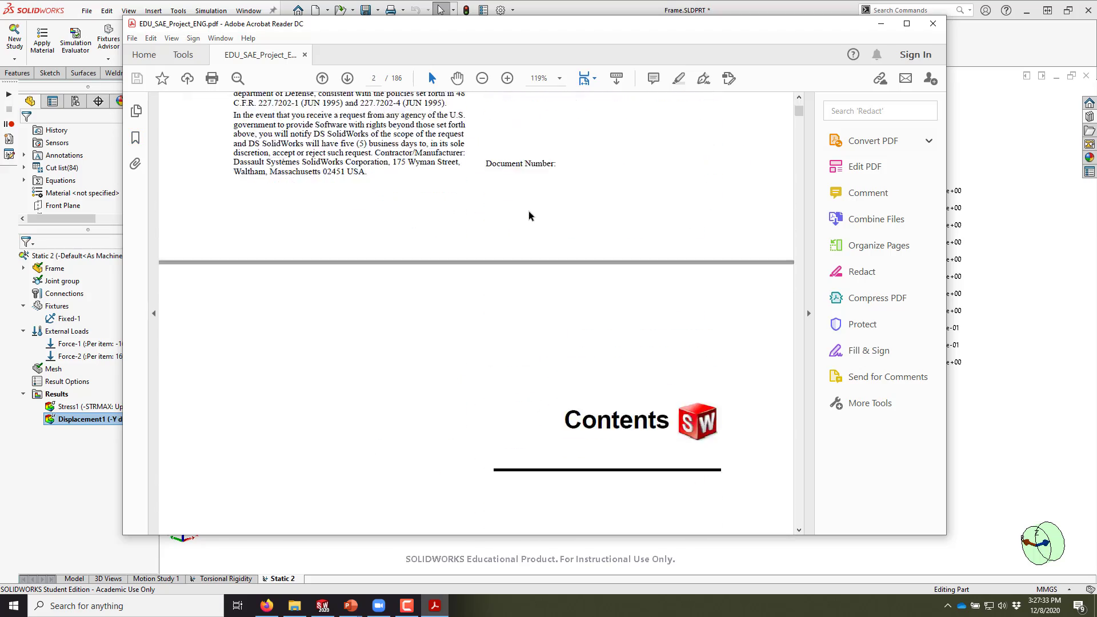
{"action": "scroll", "coordinate": [529, 215], "scroll_direction": "down", "scroll_amount": 15}
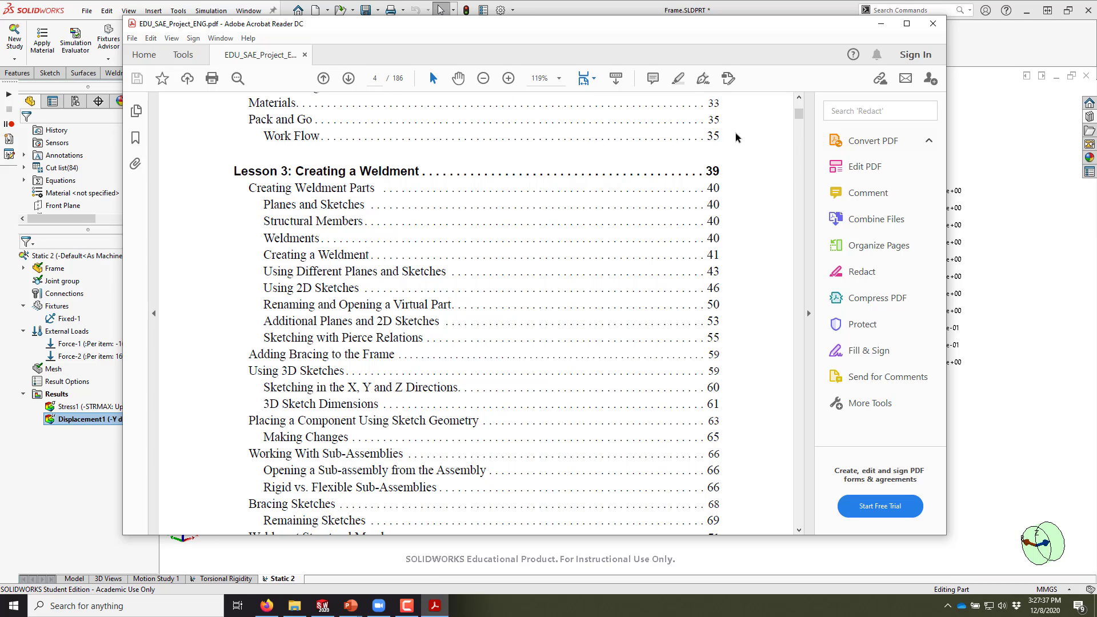
{"action": "left_click_drag", "start_coordinate": [799, 113], "coordinate": [799, 105]}
{"action": "scroll", "coordinate": [555, 290], "scroll_direction": "down", "scroll_amount": 6}
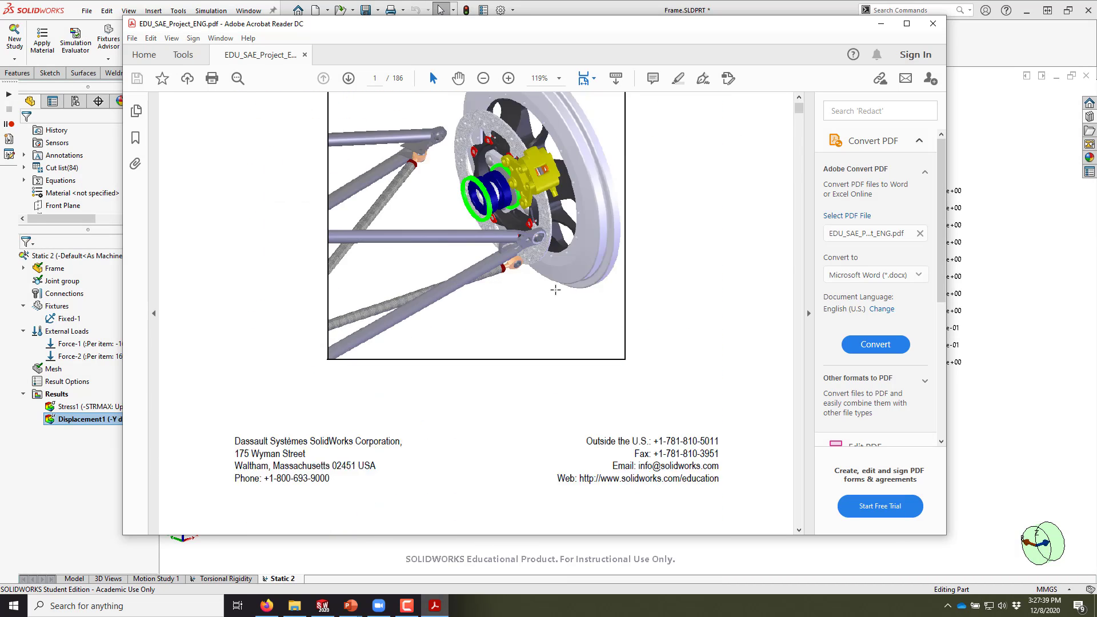
{"action": "scroll", "coordinate": [555, 289], "scroll_direction": "down", "scroll_amount": 10}
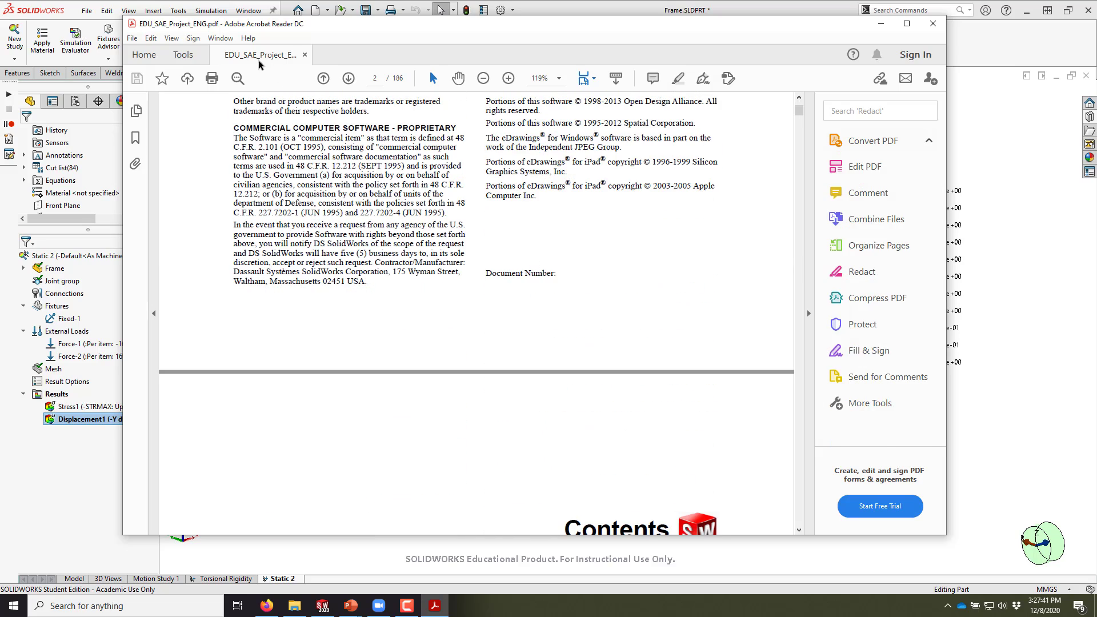
{"action": "scroll", "coordinate": [518, 268], "scroll_direction": "down", "scroll_amount": 8}
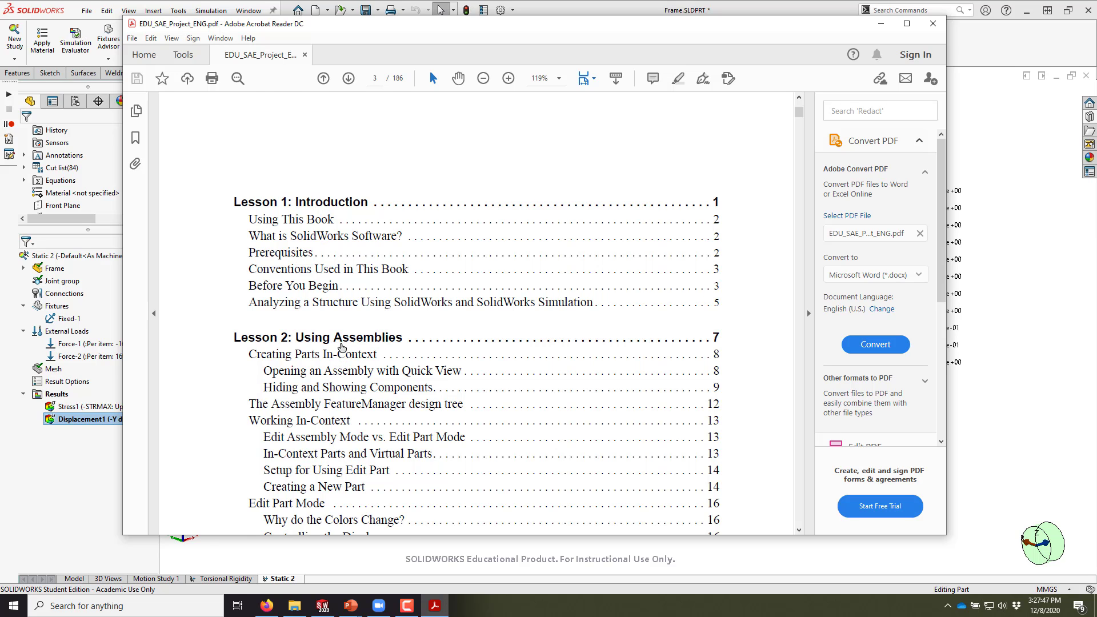
{"action": "scroll", "coordinate": [341, 341], "scroll_direction": "down", "scroll_amount": 8}
{"action": "scroll", "coordinate": [343, 342], "scroll_direction": "down", "scroll_amount": 10}
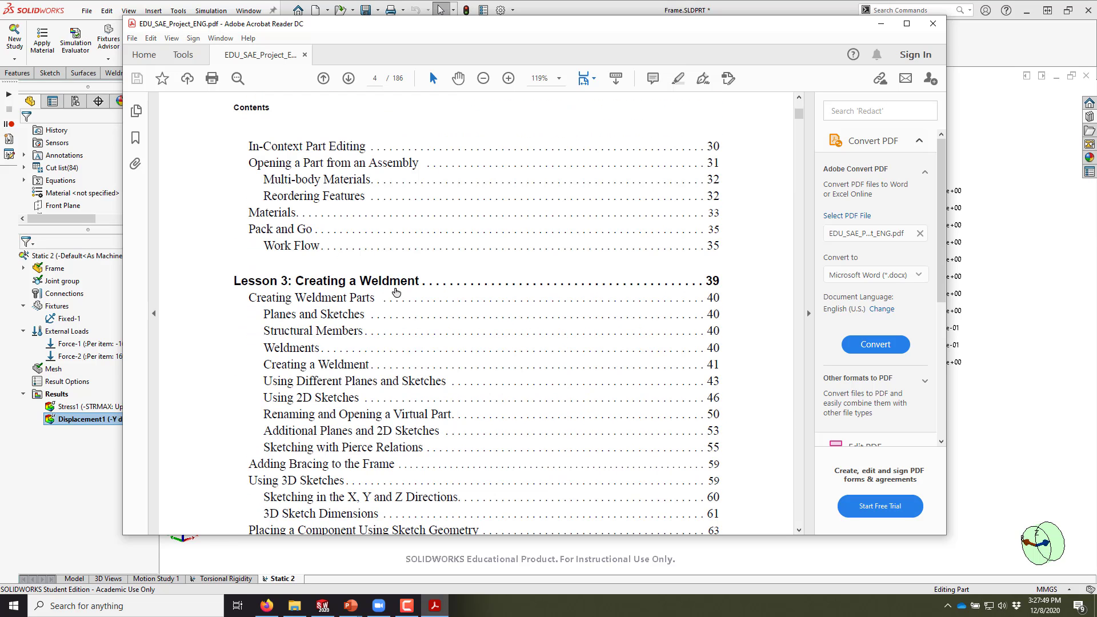
{"action": "scroll", "coordinate": [383, 303], "scroll_direction": "down", "scroll_amount": 8}
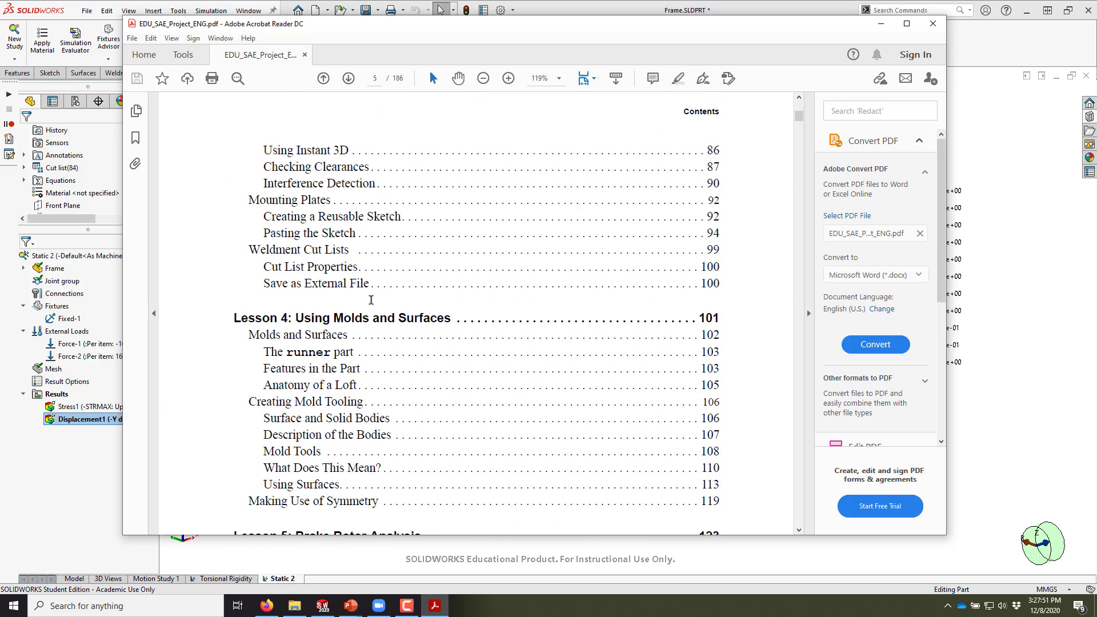
{"action": "scroll", "coordinate": [342, 351], "scroll_direction": "down", "scroll_amount": 8}
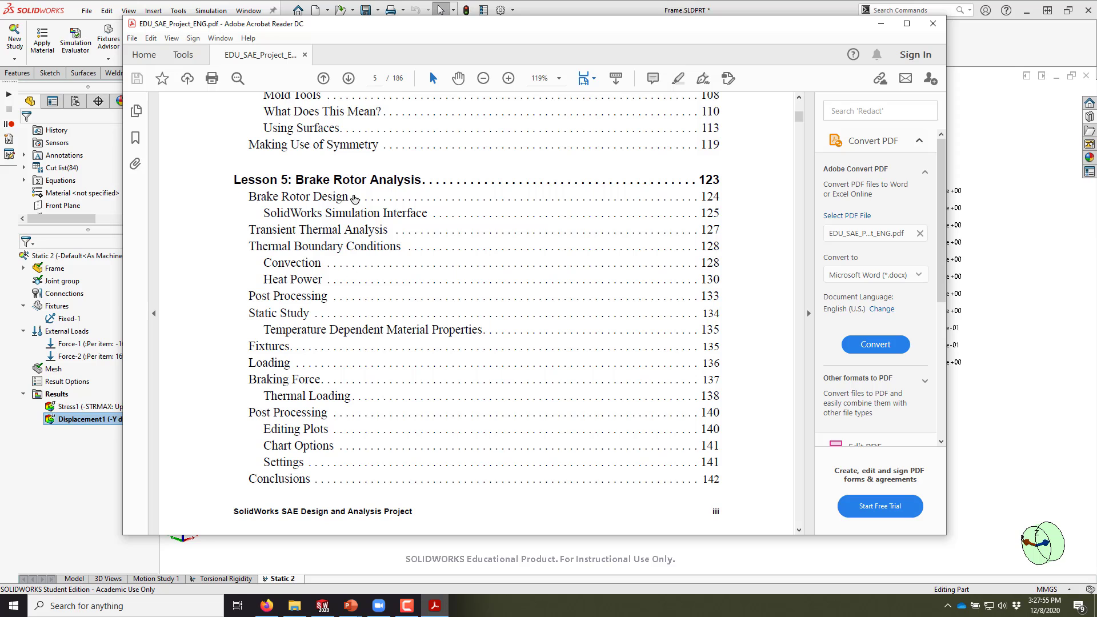
{"action": "scroll", "coordinate": [334, 214], "scroll_direction": "down", "scroll_amount": 11}
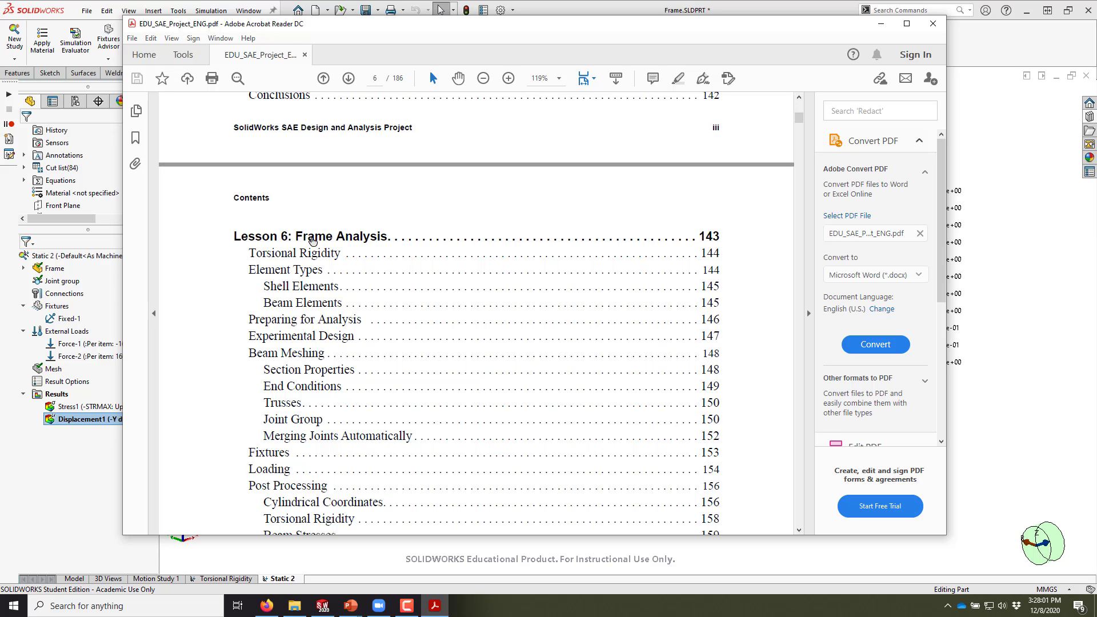
{"action": "scroll", "coordinate": [392, 331], "scroll_direction": "down", "scroll_amount": 10}
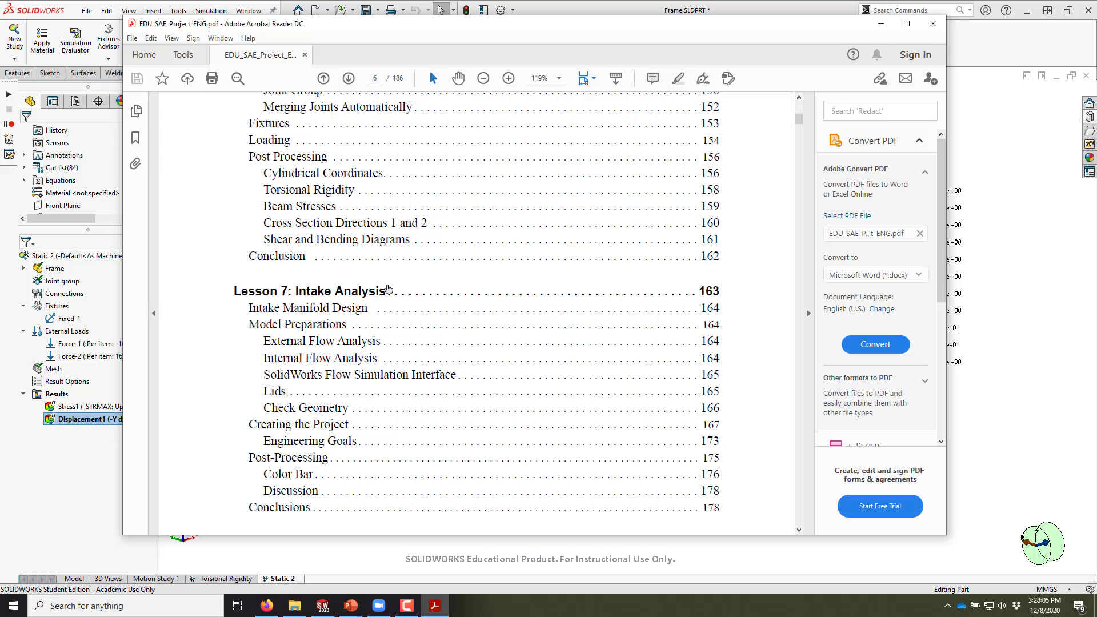
Jump to Lesson 6: Frame Analysis in the guide and skim the beam meshing, trusses and joint merging instructions.
{"action": "left_click_drag", "start_coordinate": [799, 120], "coordinate": [807, 453]}
{"action": "scroll", "coordinate": [623, 309], "scroll_direction": "down", "scroll_amount": 20}
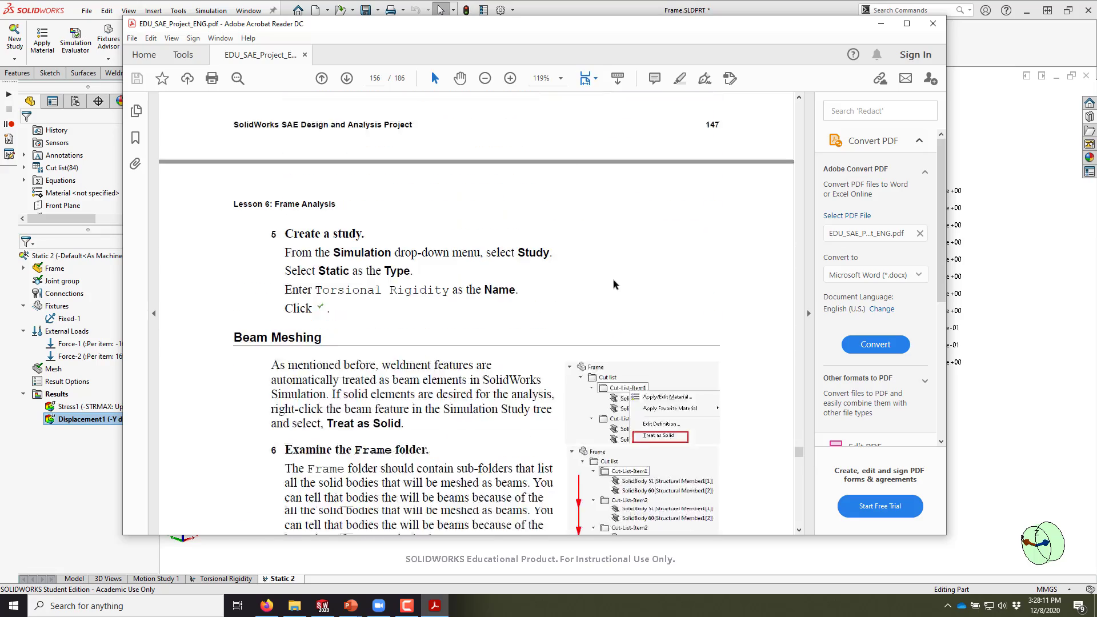
{"action": "scroll", "coordinate": [581, 259], "scroll_direction": "down", "scroll_amount": 20}
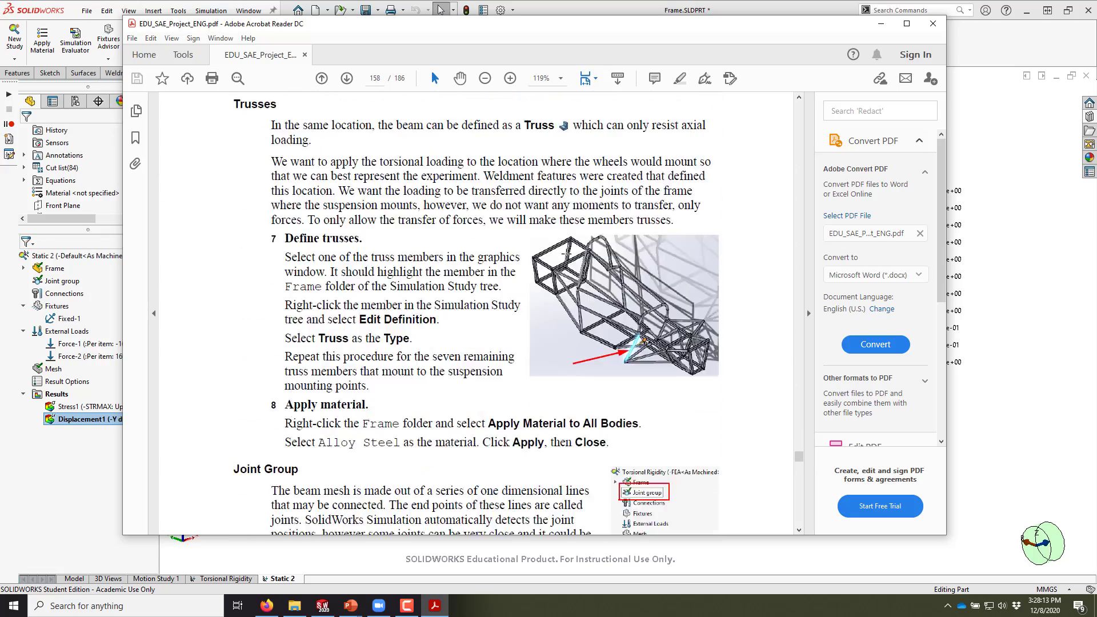
{"action": "scroll", "coordinate": [586, 240], "scroll_direction": "down", "scroll_amount": 20}
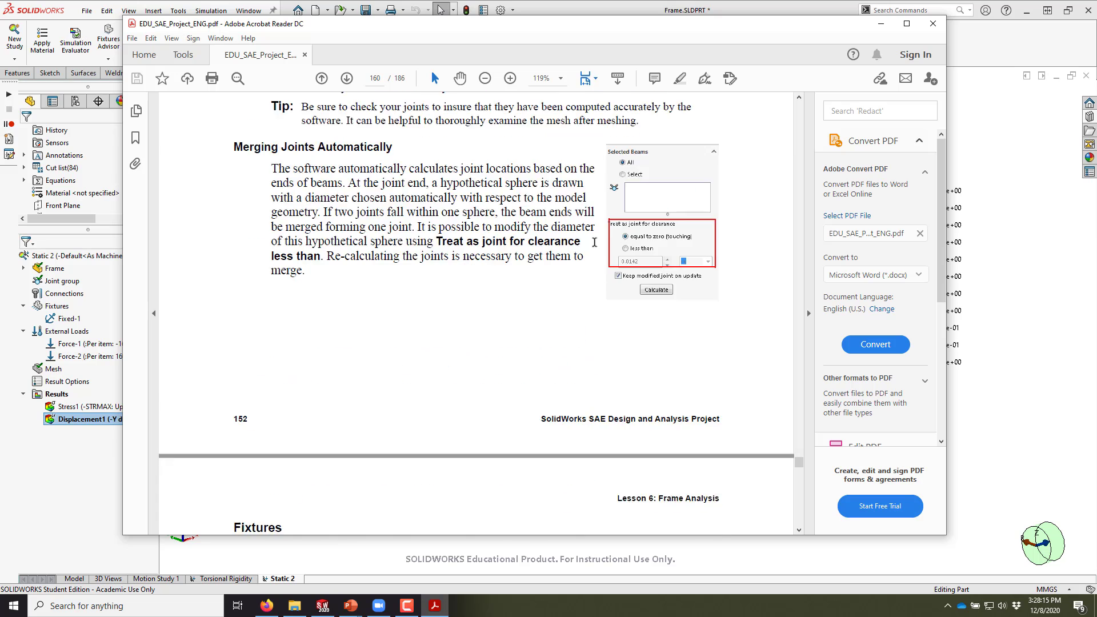
Close the PDF guide and briefly revisit the SAE Car Project entry in the Design Library.
{"action": "left_click", "coordinate": [933, 24]}
{"action": "left_click", "coordinate": [1090, 118]}
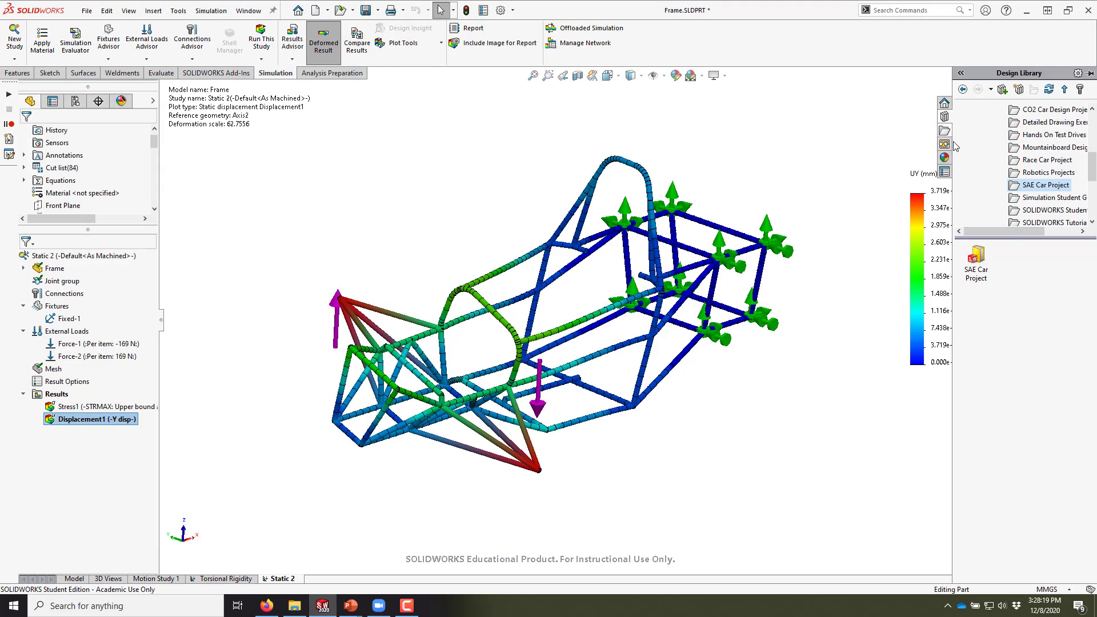
{"action": "double_click", "coordinate": [1023, 160]}
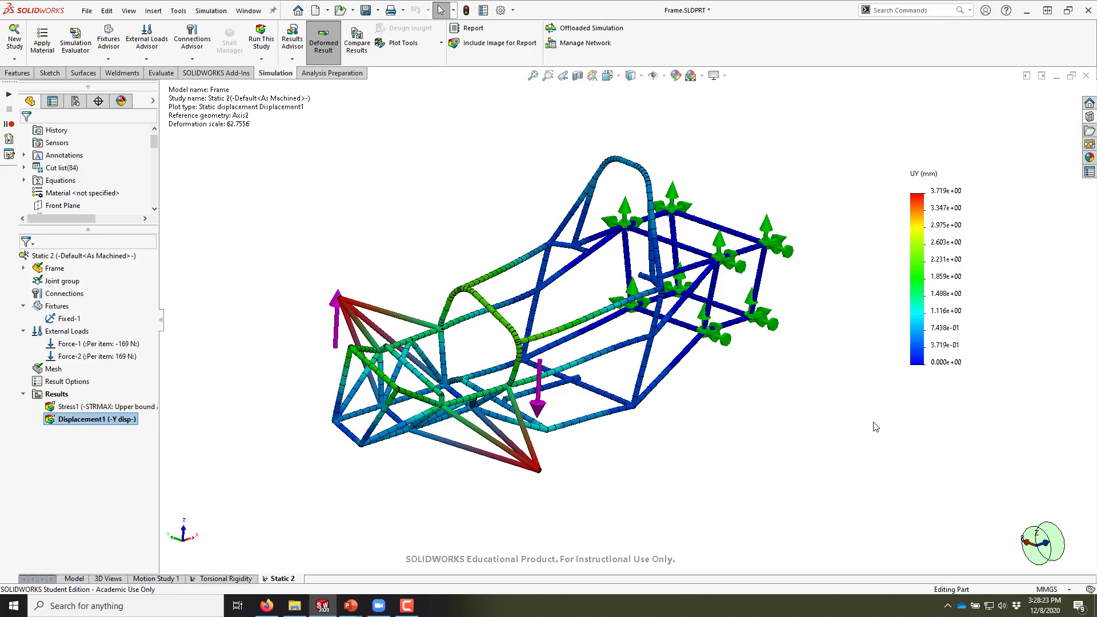
Close the Frame part without saving, switch to the PowerPoint slide show and advance it to the highlighted Frequency demonstration.
{"action": "left_click", "coordinate": [1086, 76]}
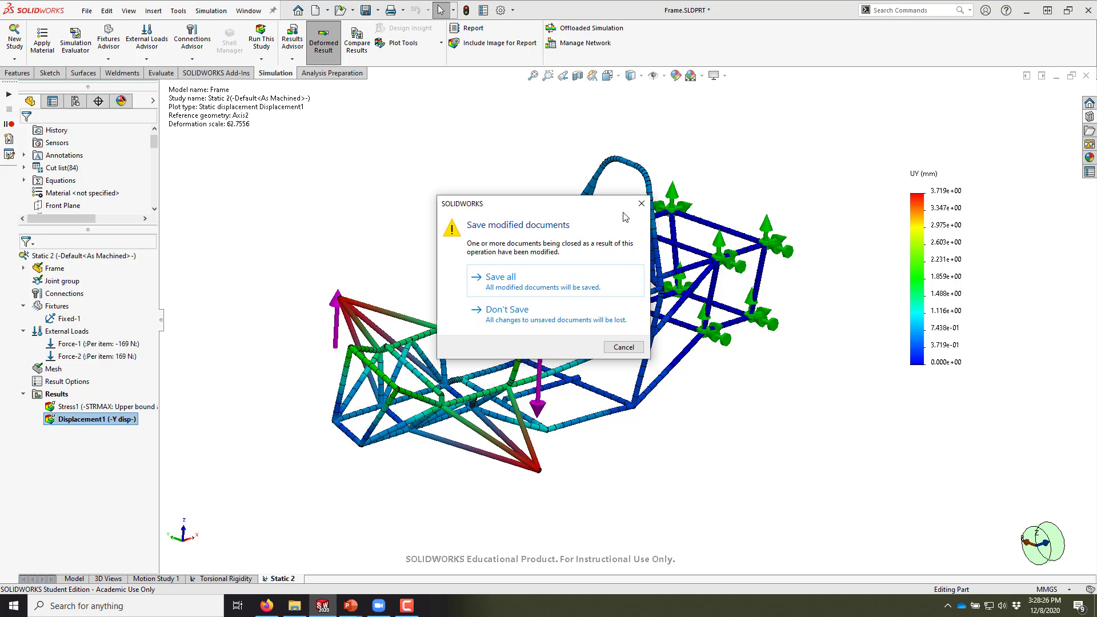
{"action": "left_click", "coordinate": [532, 313]}
{"action": "key", "text": "alt+Tab"}
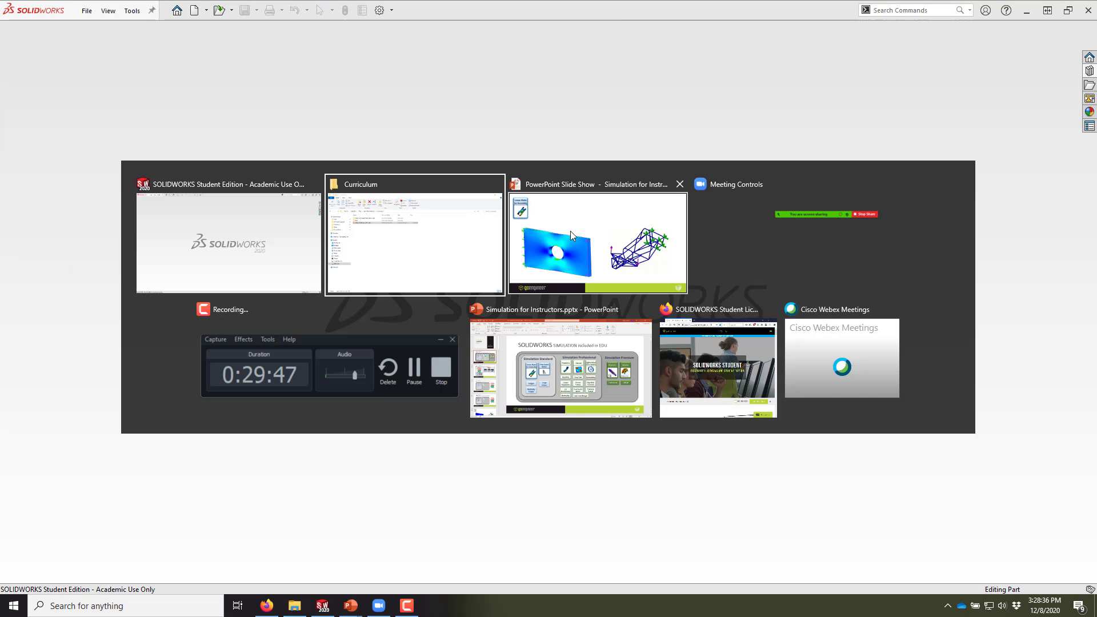
{"action": "left_click", "coordinate": [570, 231]}
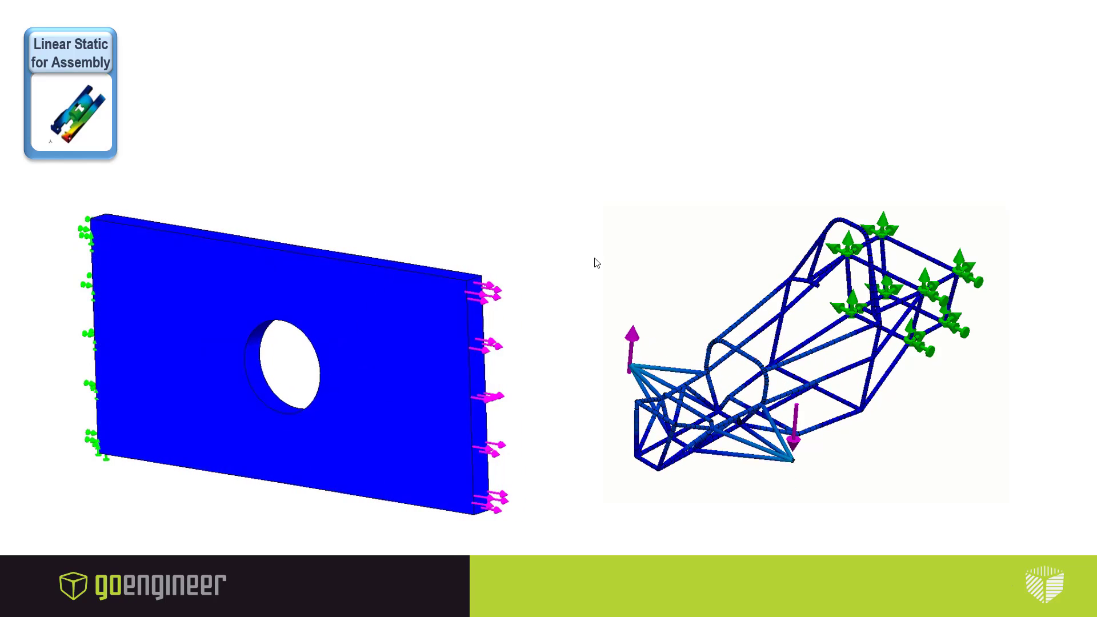
{"action": "left_click", "coordinate": [594, 258]}
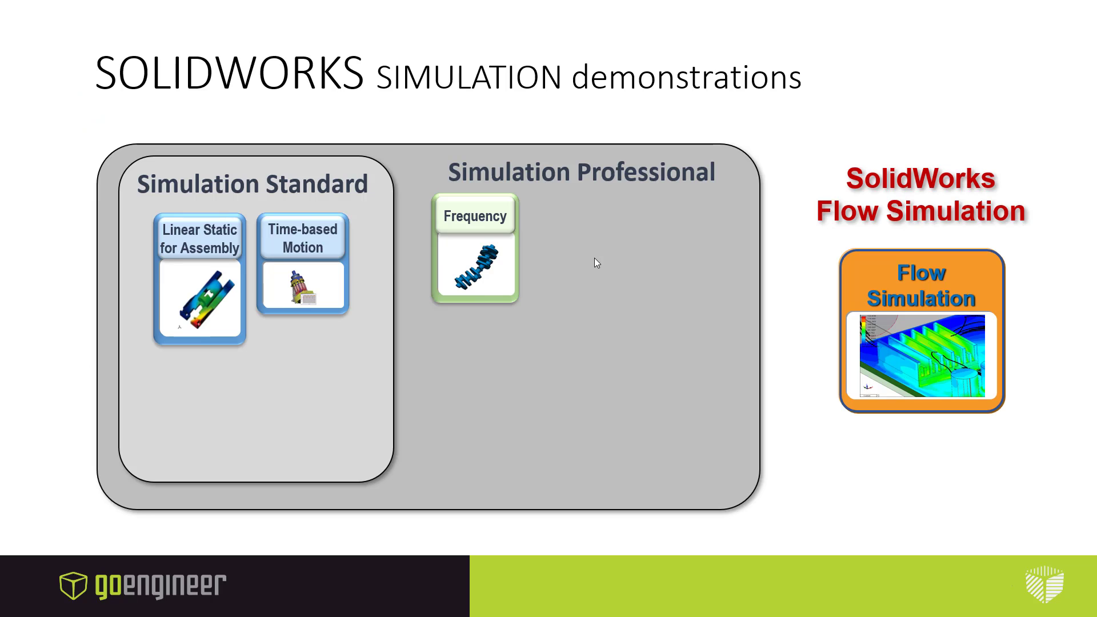
{"action": "left_click", "coordinate": [594, 258]}
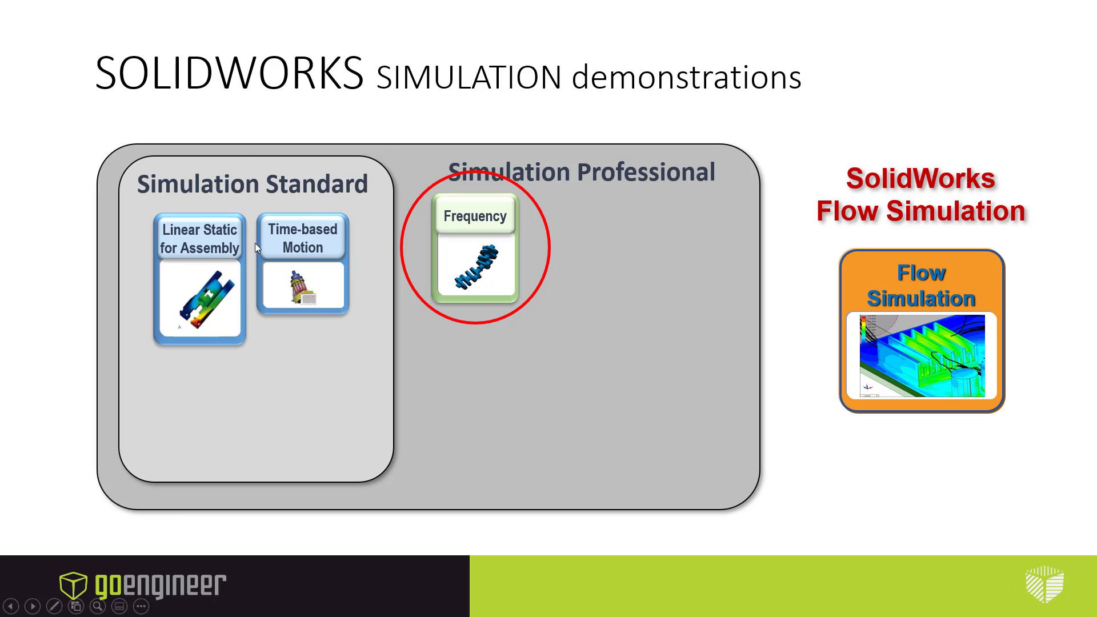
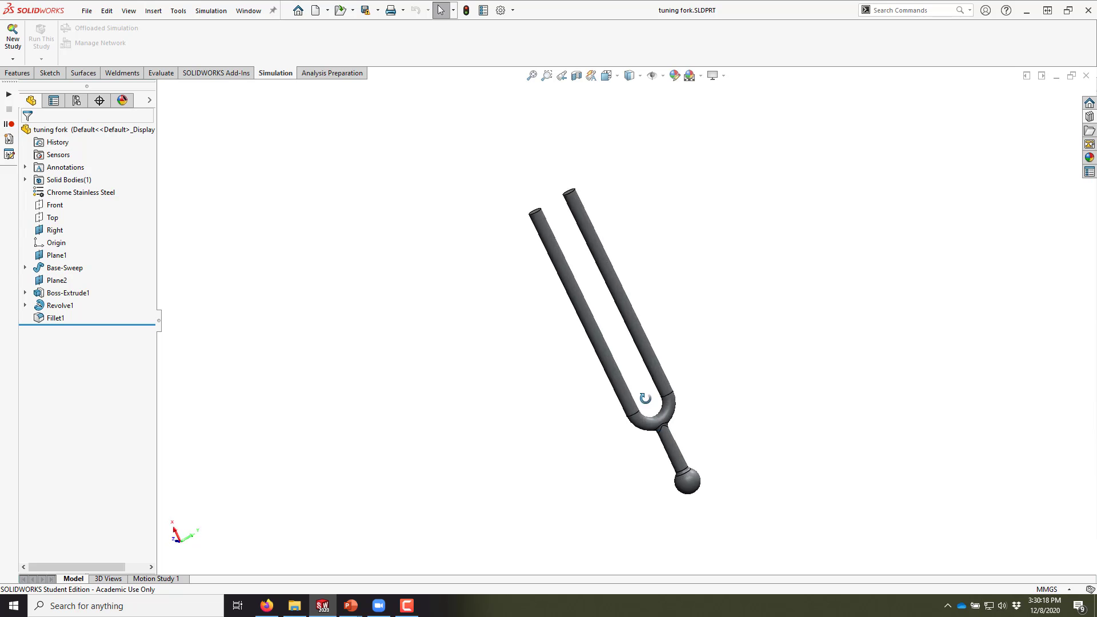
Create a frequency study named Frequency 1 for the tuning fork part.
{"action": "scroll", "coordinate": [756, 375], "scroll_direction": "down", "scroll_amount": 3}
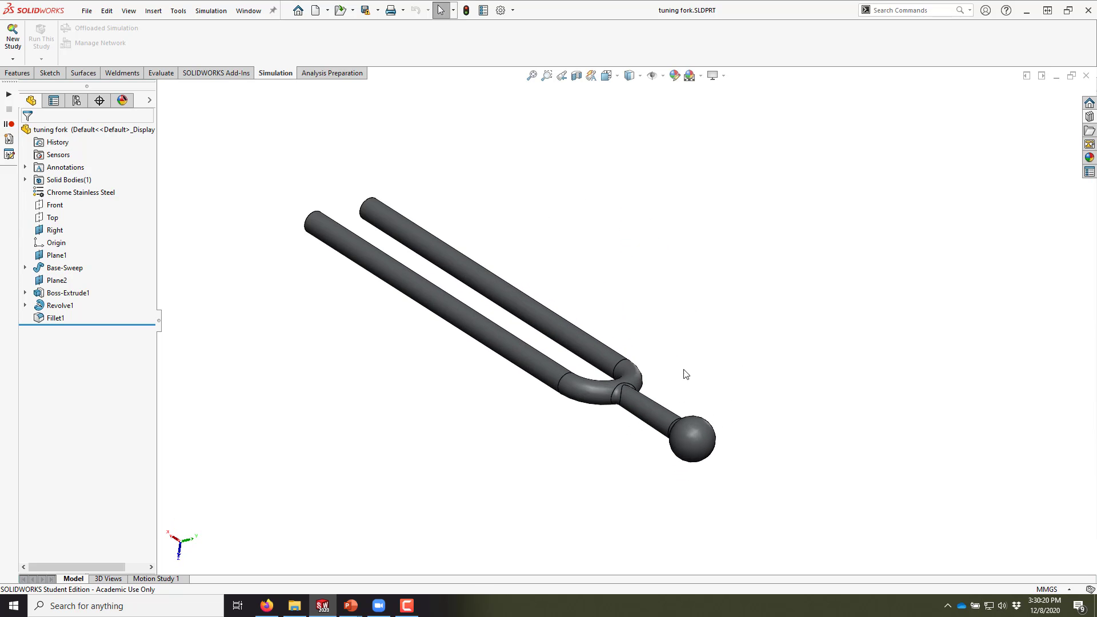
{"action": "middle_click_drag", "start_coordinate": [485, 398], "coordinate": [477, 407]}
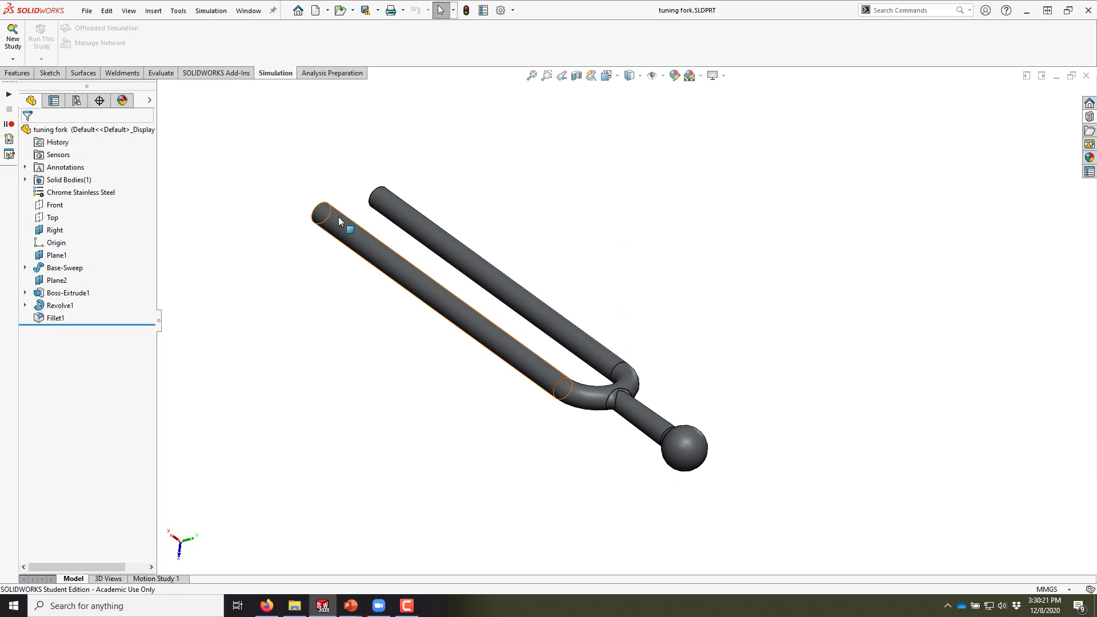
{"action": "left_click", "coordinate": [209, 12]}
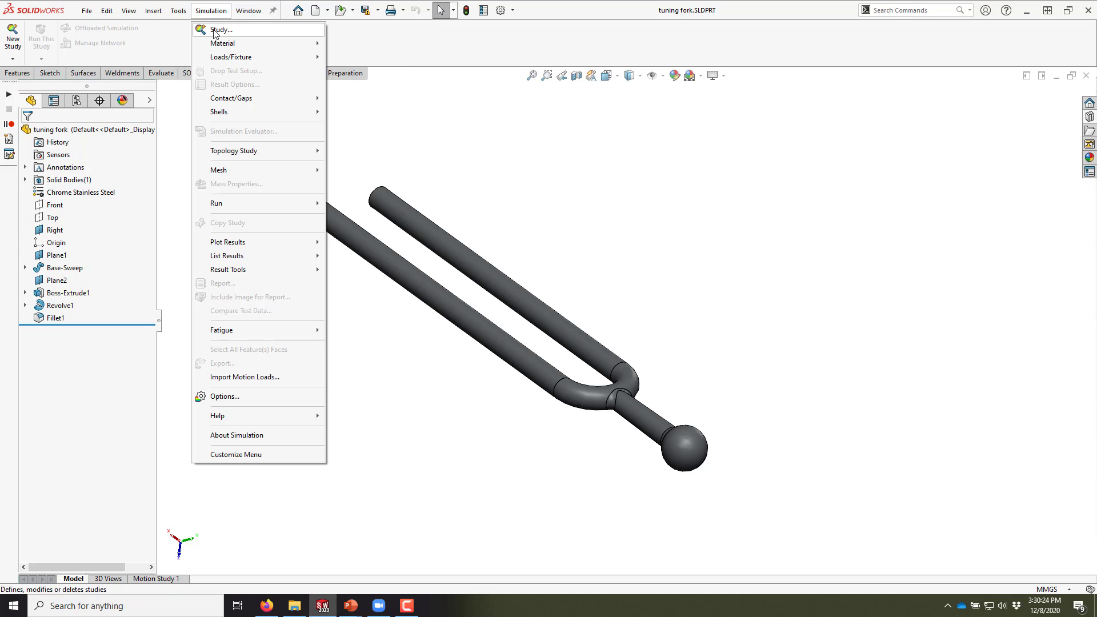
{"action": "left_click", "coordinate": [220, 30]}
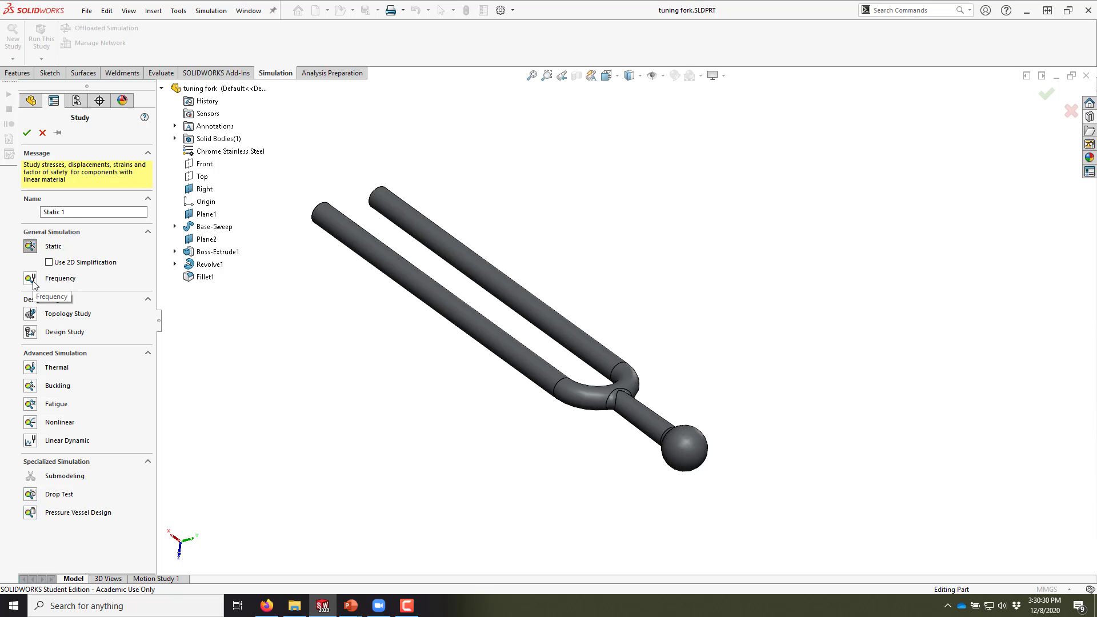
{"action": "left_click", "coordinate": [31, 280]}
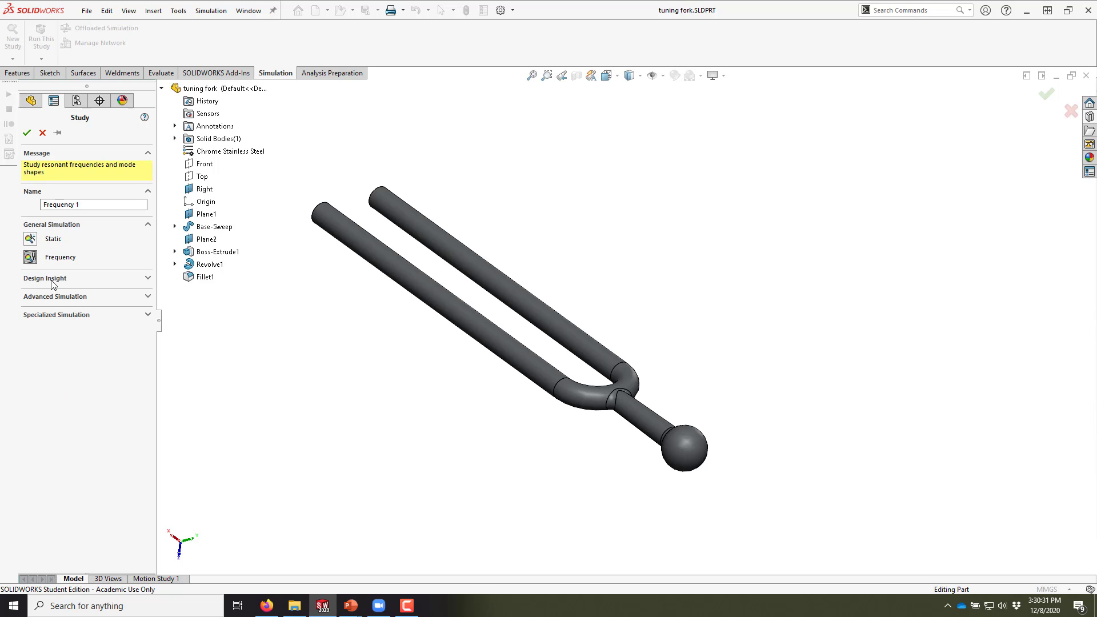
{"action": "left_click", "coordinate": [27, 135]}
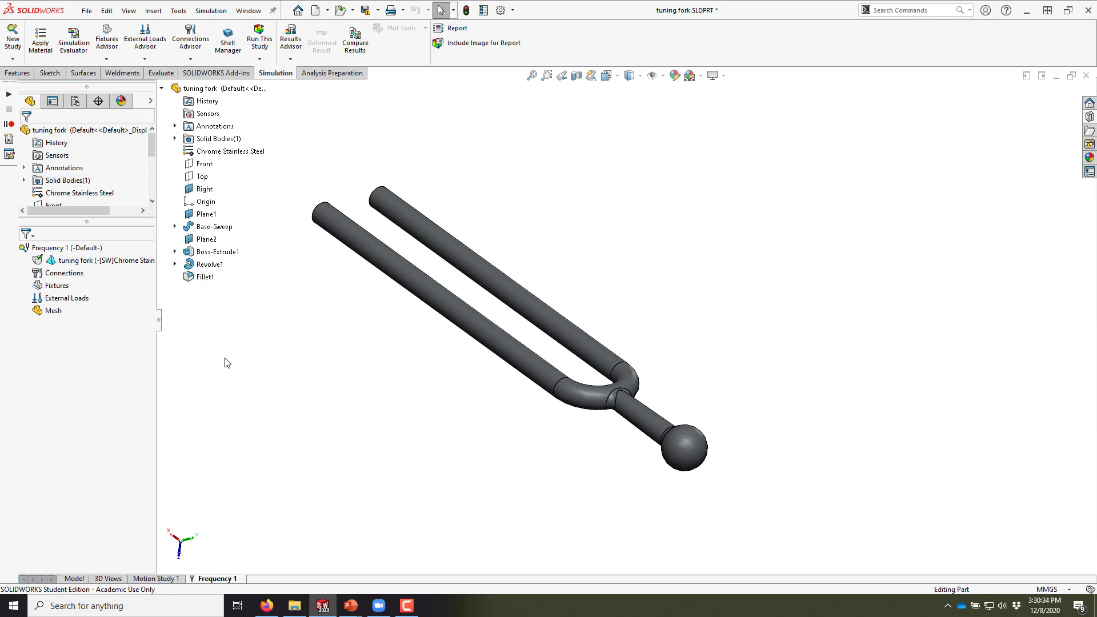
Widen the feature and study trees and give the feature tree more height above the Frequency 1 study tree.
{"action": "left_click_drag", "start_coordinate": [159, 323], "coordinate": [202, 320]}
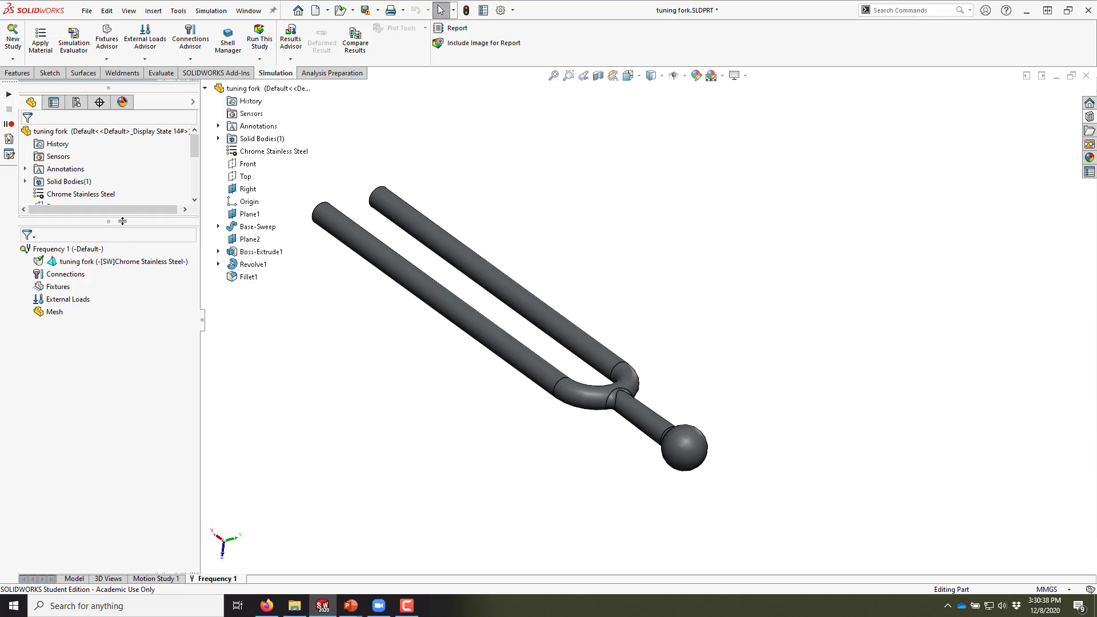
{"action": "left_click_drag", "start_coordinate": [112, 291], "coordinate": [112, 318]}
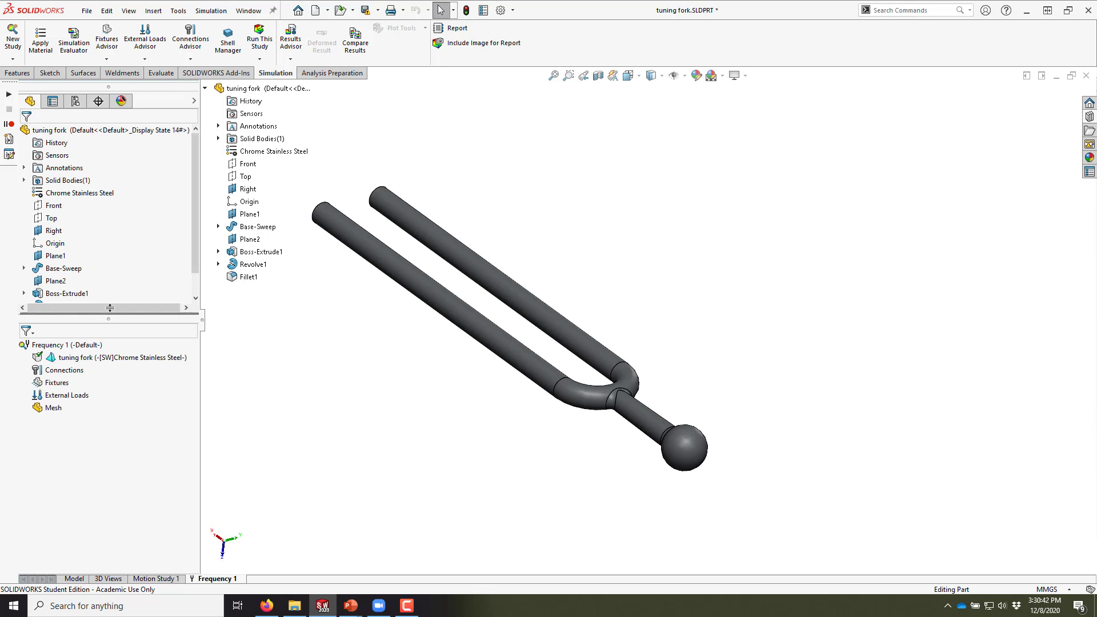
{"action": "left_click_drag", "start_coordinate": [110, 308], "coordinate": [110, 272]}
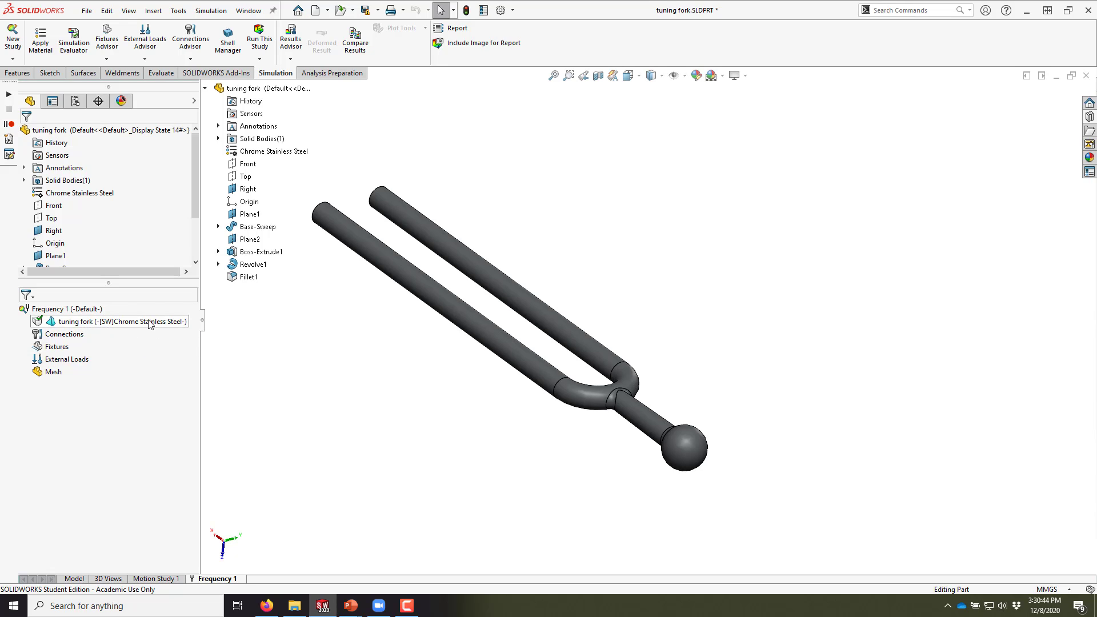
Open the available fixture types for the Frequency 1 study.
{"action": "right_click", "coordinate": [67, 349]}
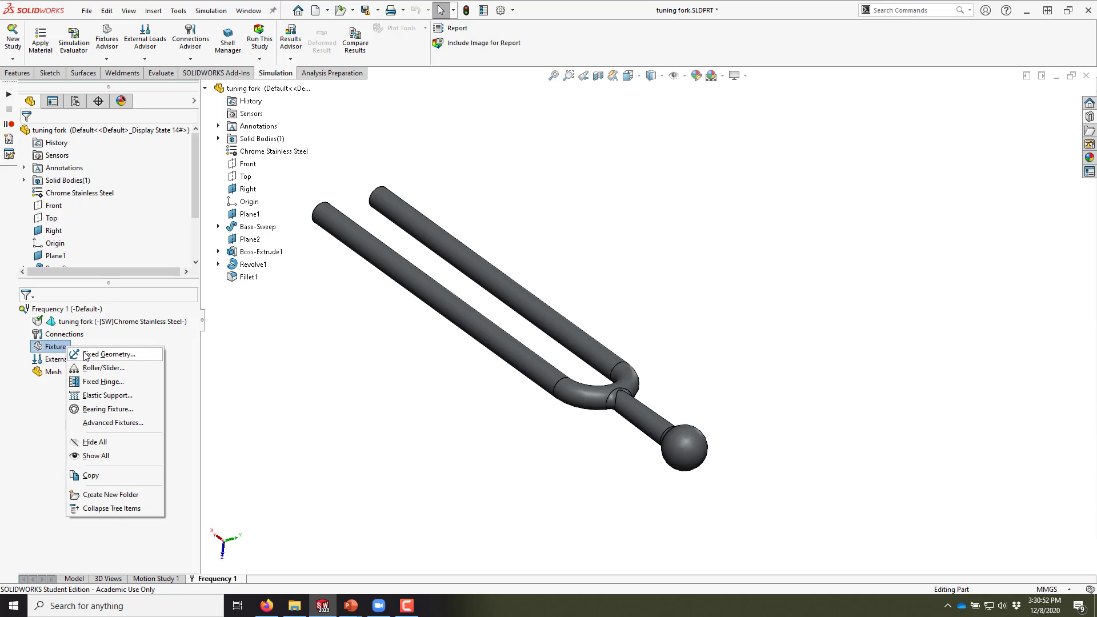
Apply a Fixed Geometry fixture to the spherical face at the handle's end and run the frequency study.
{"action": "left_click", "coordinate": [86, 357]}
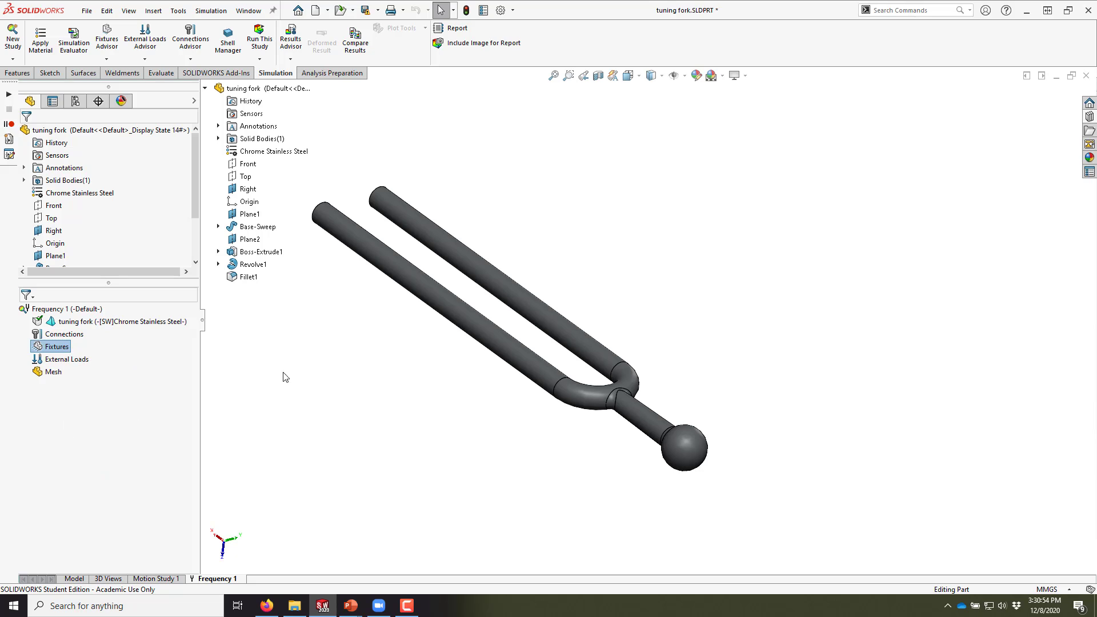
{"action": "left_click", "coordinate": [681, 449]}
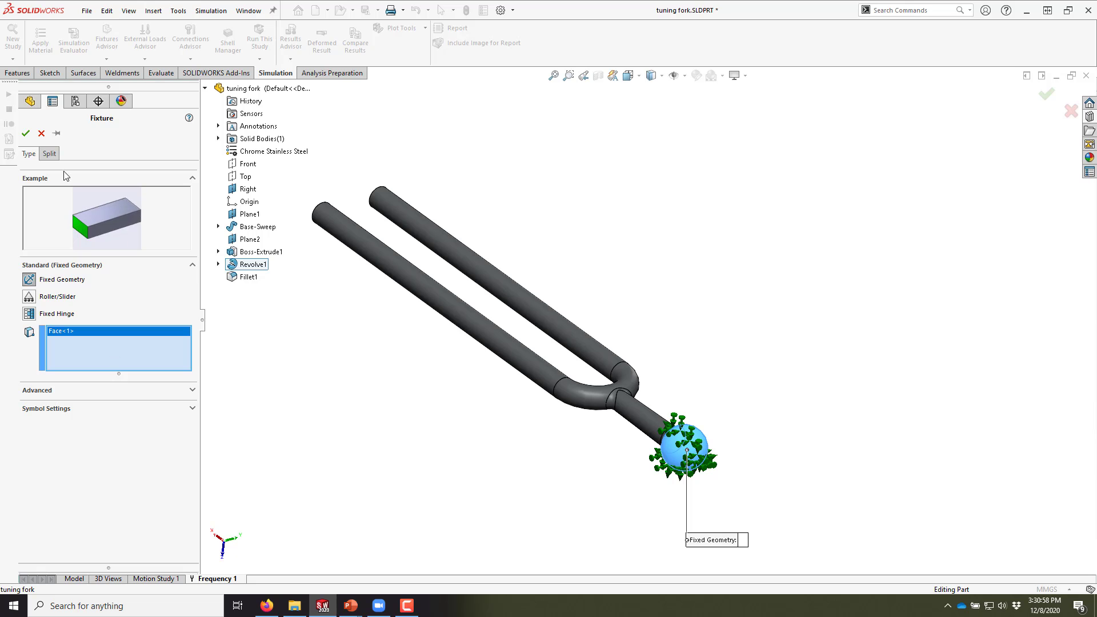
{"action": "left_click", "coordinate": [25, 135]}
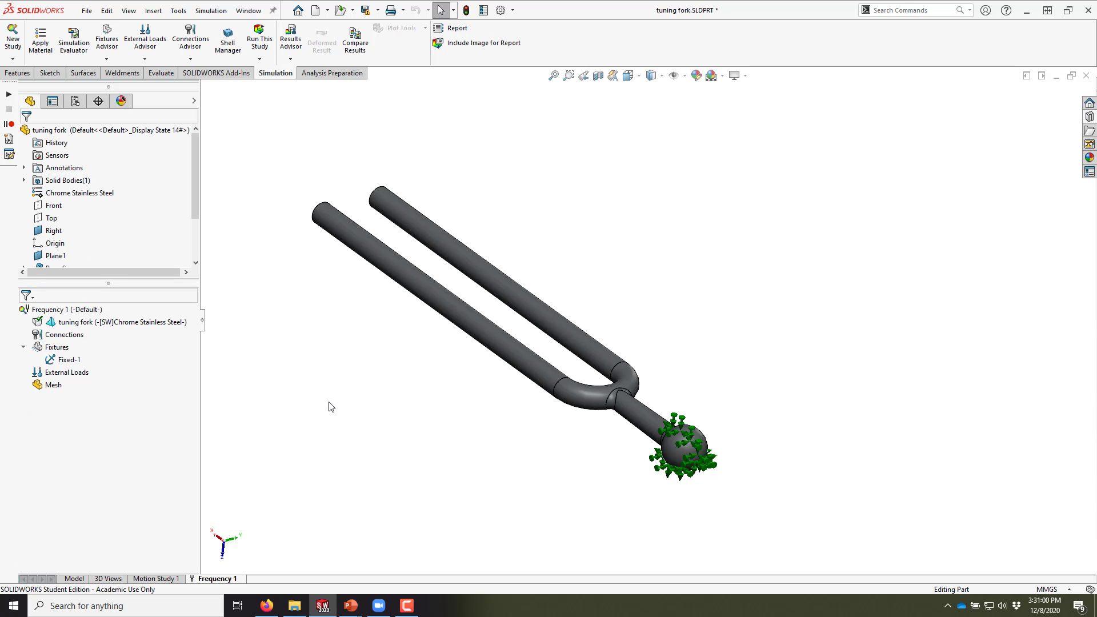
{"action": "left_click", "coordinate": [264, 38]}
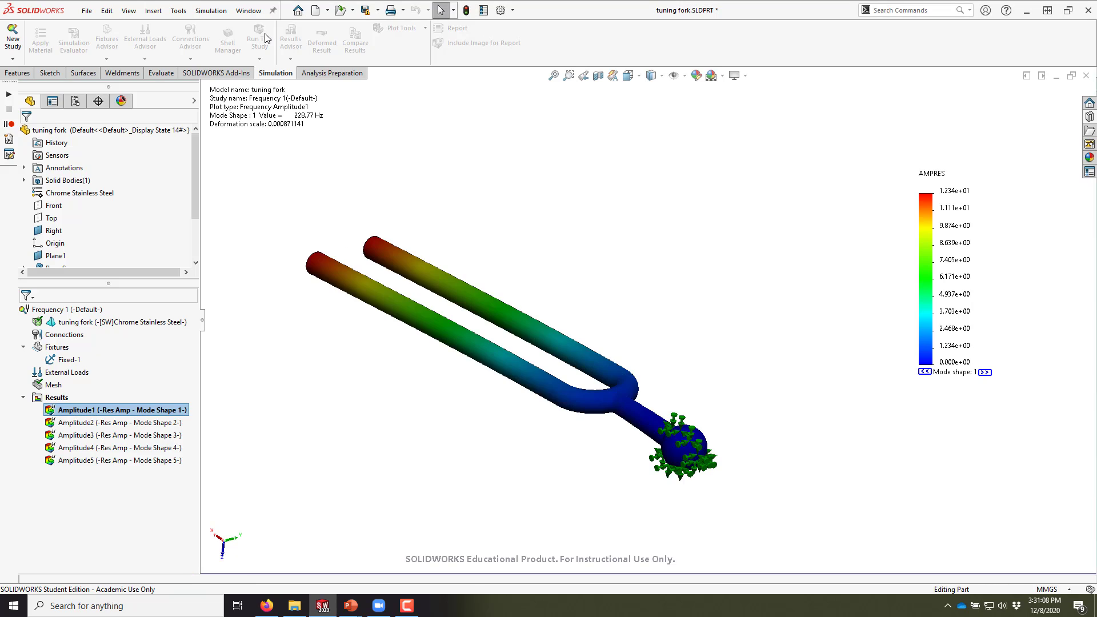
Animate the Amplitude1 plot for mode shape 1 to view how the fork's tines move.
{"action": "right_click", "coordinate": [115, 410]}
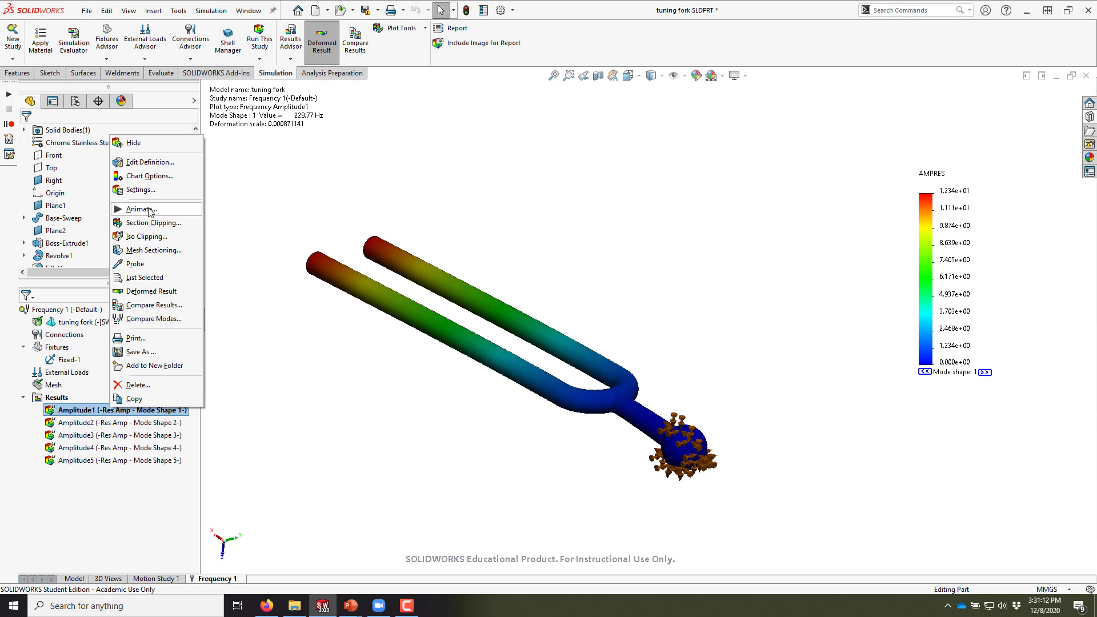
{"action": "left_click", "coordinate": [91, 422]}
{"action": "right_click", "coordinate": [82, 411]}
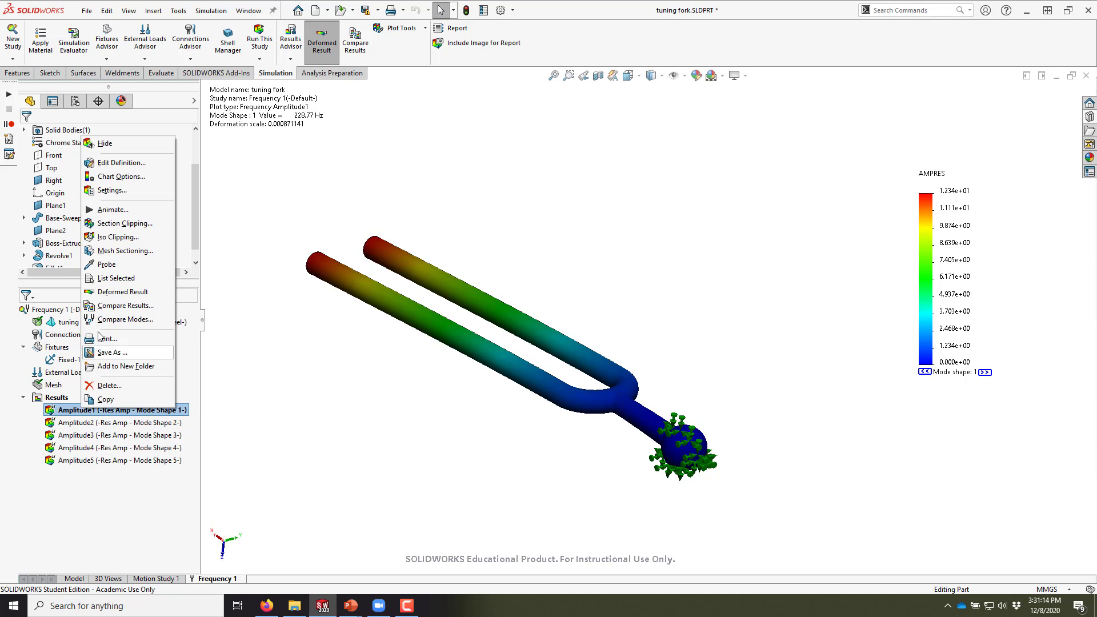
{"action": "left_click", "coordinate": [122, 210]}
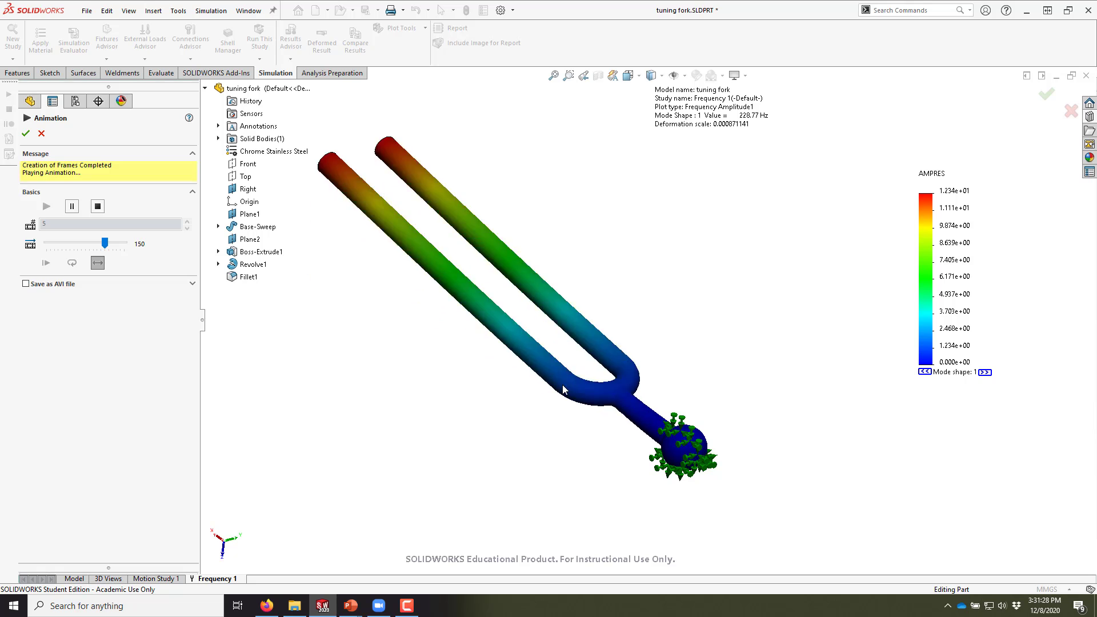
{"action": "middle_click_drag", "start_coordinate": [538, 403], "coordinate": [592, 350]}
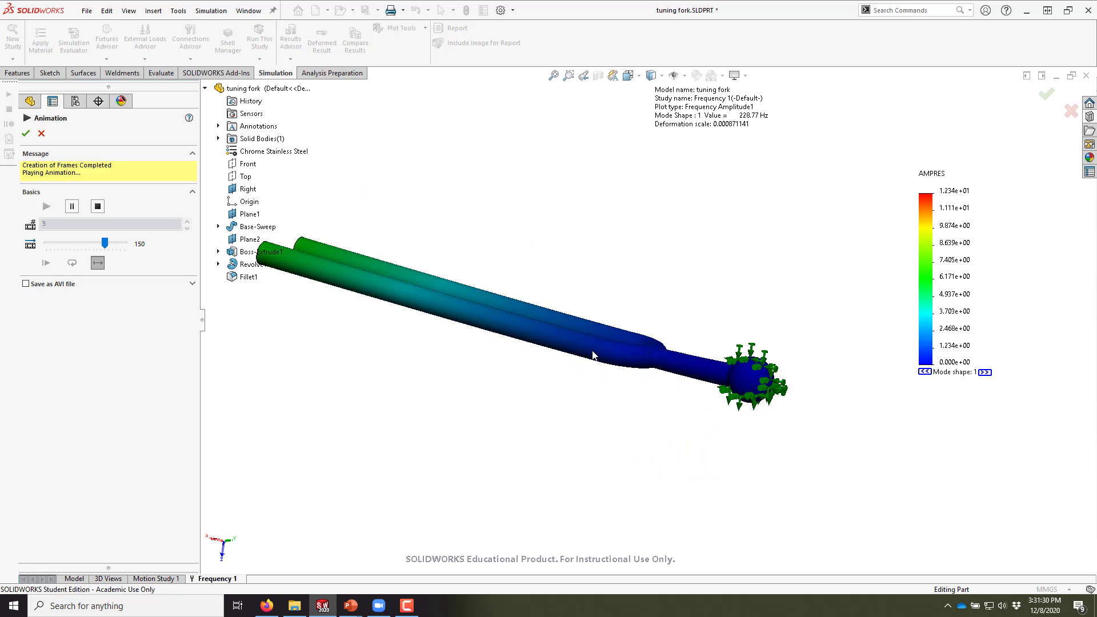
{"action": "scroll", "coordinate": [538, 371], "scroll_direction": "down", "scroll_amount": 1}
{"action": "scroll", "coordinate": [505, 310], "scroll_direction": "up", "scroll_amount": 3}
{"action": "scroll", "coordinate": [505, 310], "scroll_direction": "down", "scroll_amount": 1}
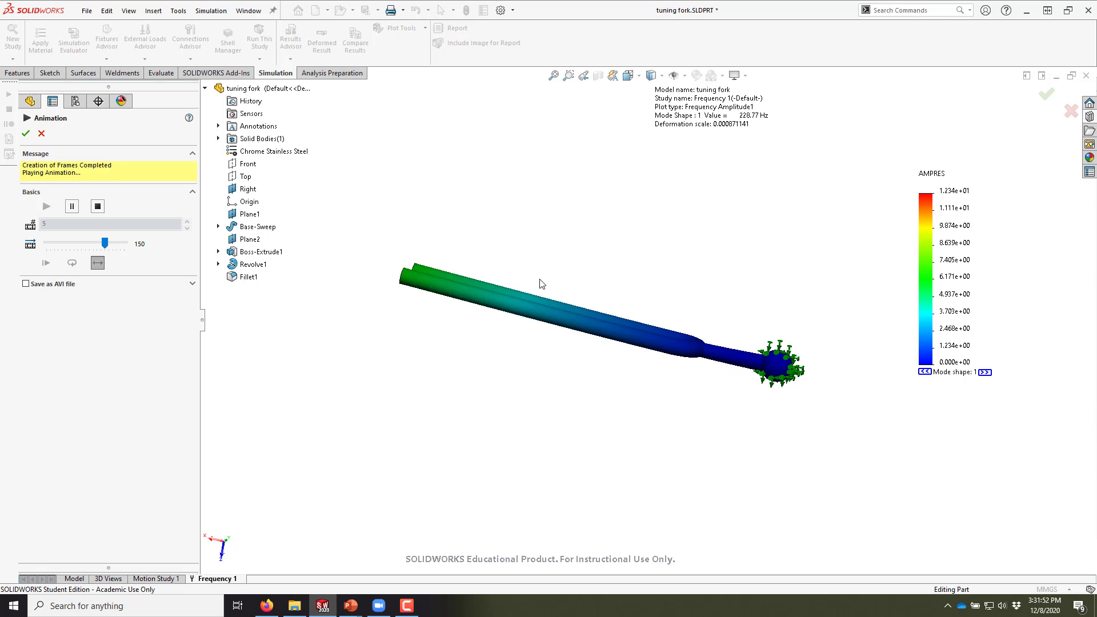
Check the mode shape 1 frequency in the plot title against the tines' motion and close the animation.
{"action": "left_click", "coordinate": [743, 117]}
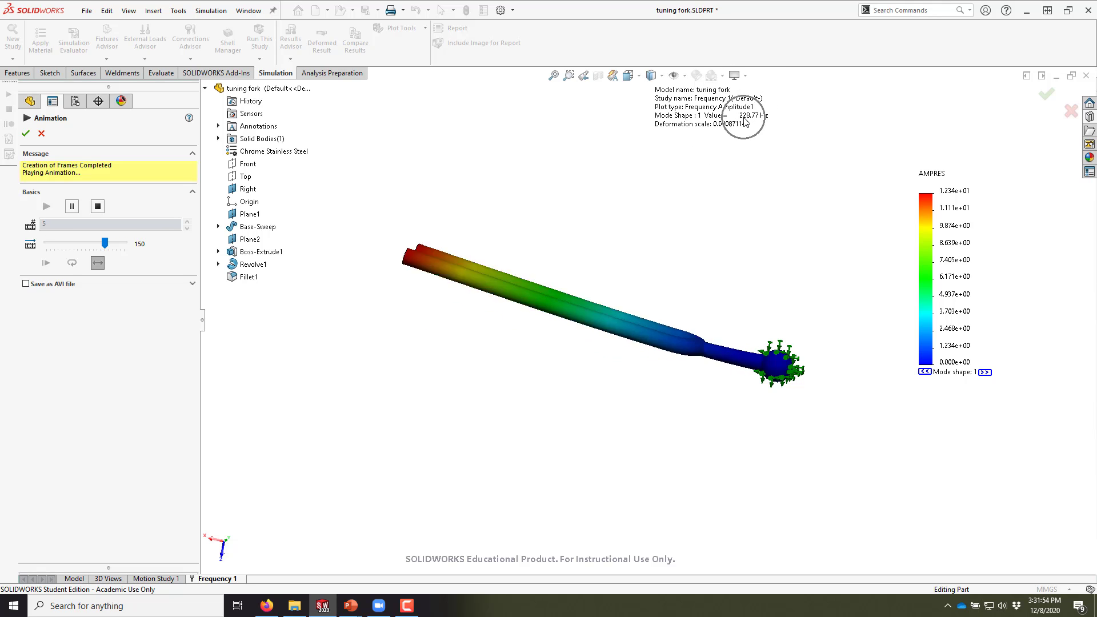
{"action": "left_click", "coordinate": [744, 117]}
{"action": "left_click", "coordinate": [743, 117]}
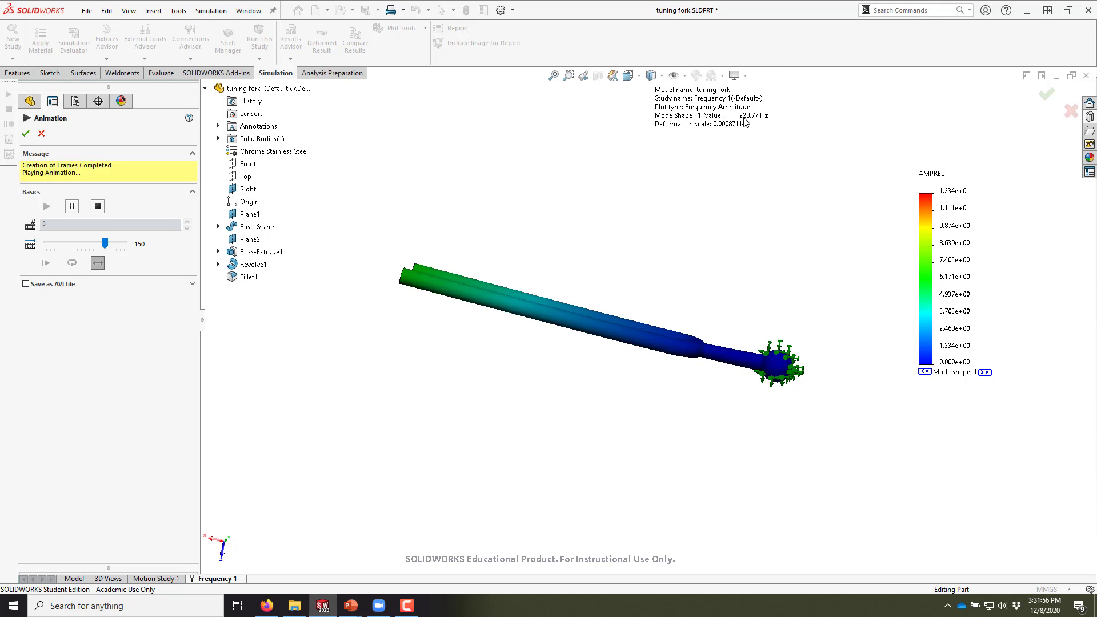
{"action": "left_click", "coordinate": [743, 118]}
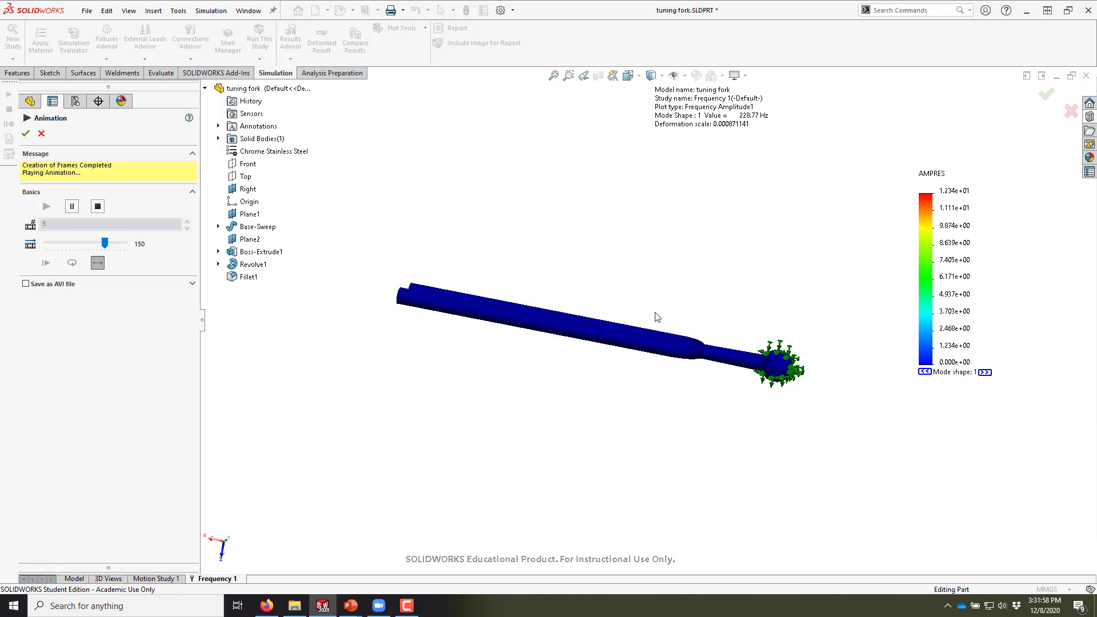
{"action": "middle_click_drag", "start_coordinate": [575, 324], "coordinate": [552, 360]}
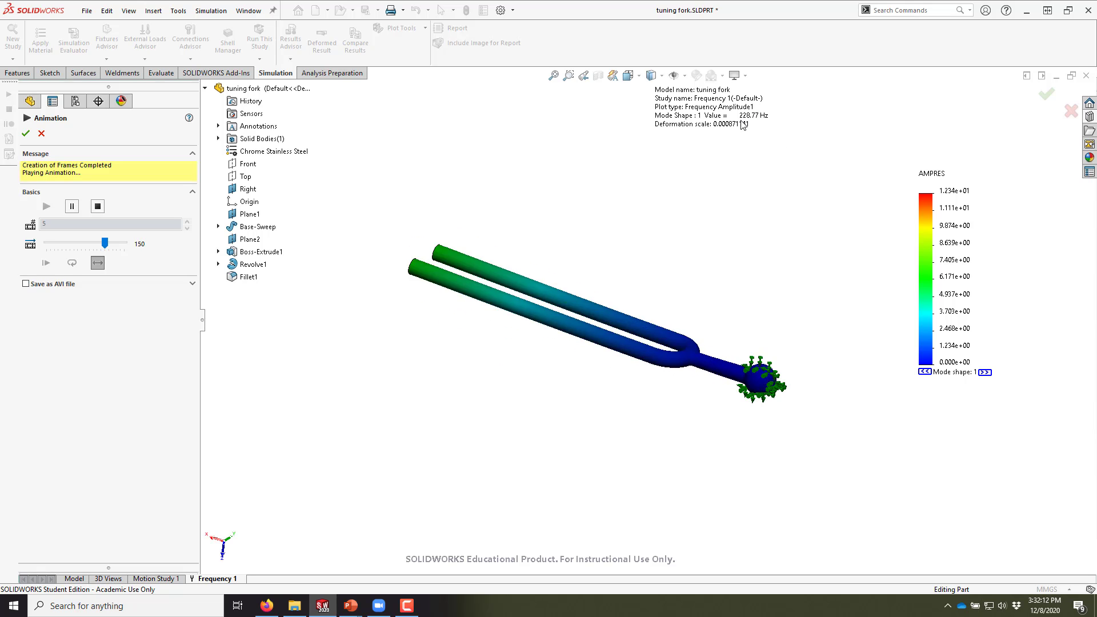
{"action": "left_click", "coordinate": [26, 133]}
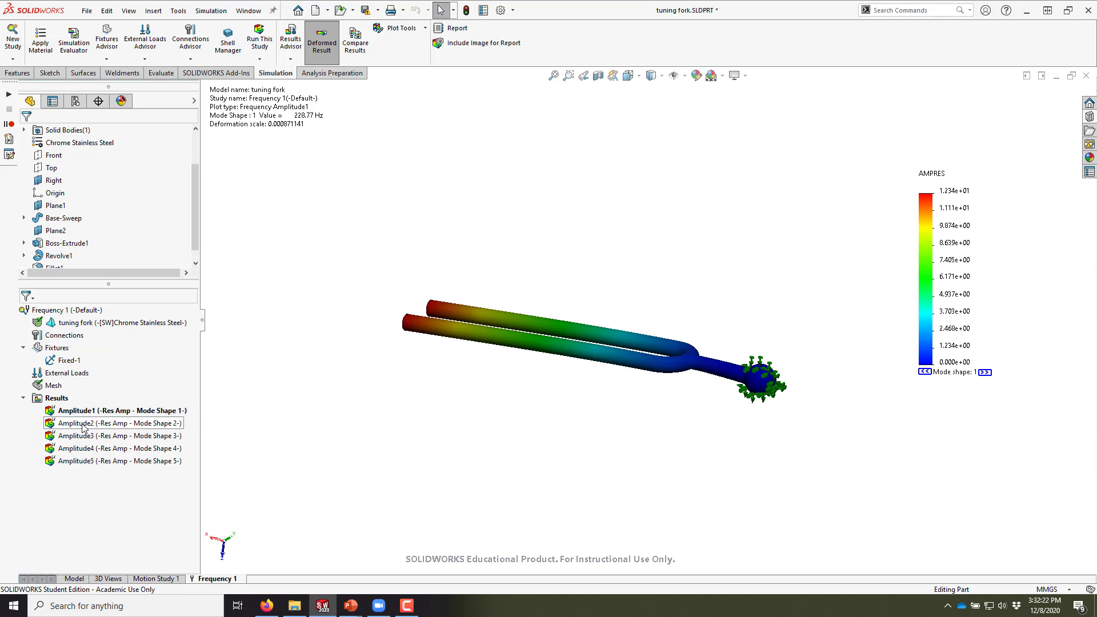
Show the Amplitude2 plot, animate mode shape 2 to view its motion, and close the animation.
{"action": "double_click", "coordinate": [83, 424]}
{"action": "right_click", "coordinate": [82, 424]}
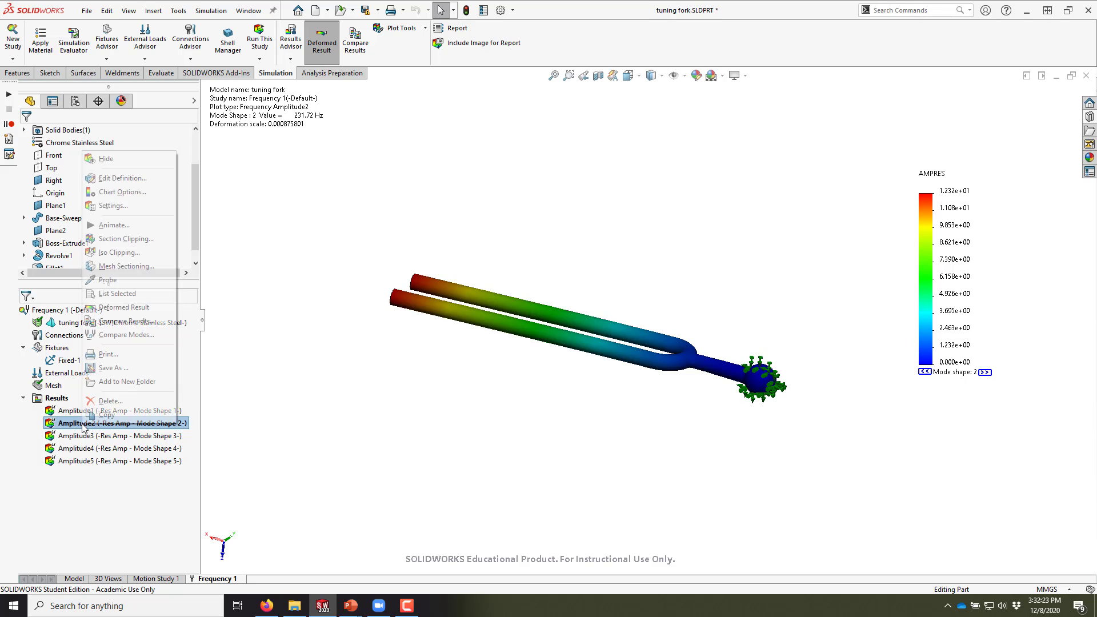
{"action": "left_click", "coordinate": [128, 230]}
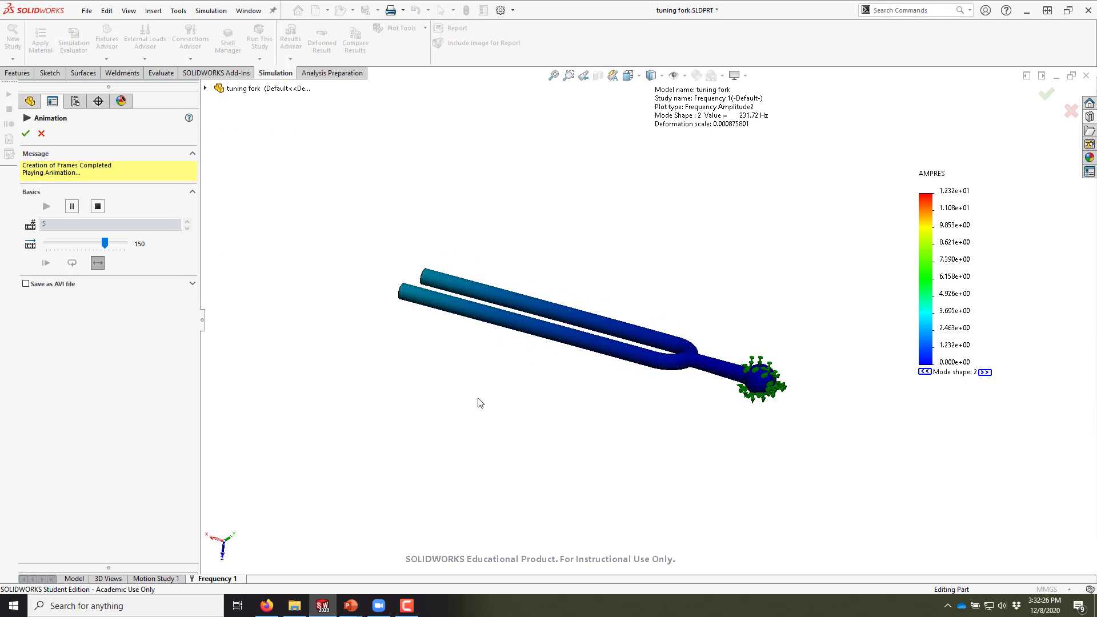
{"action": "middle_click_drag", "start_coordinate": [480, 403], "coordinate": [449, 451]}
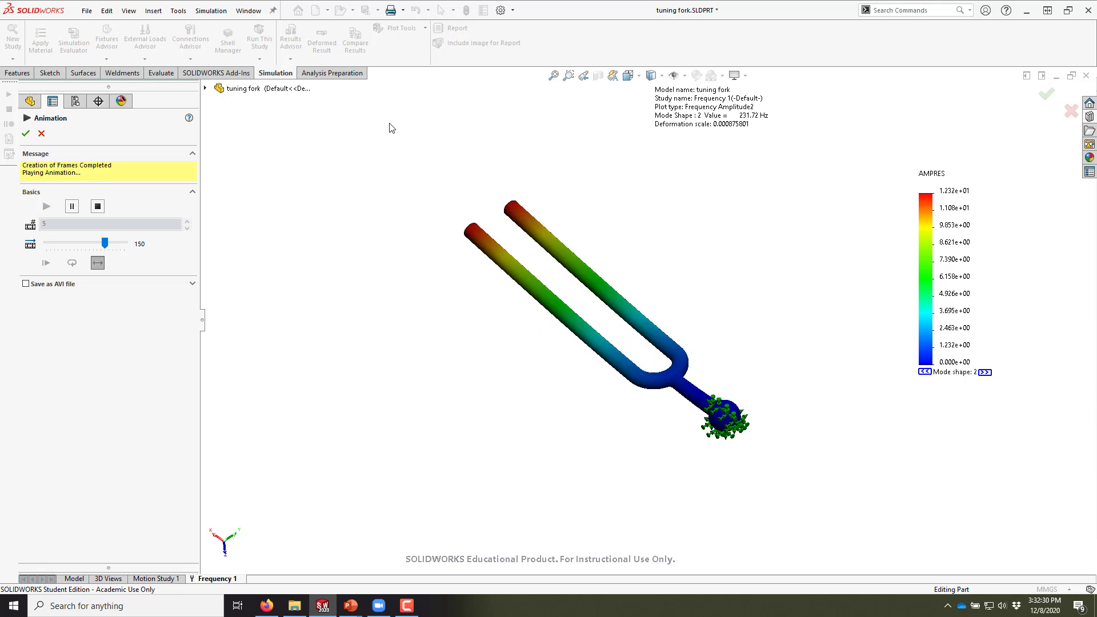
{"action": "left_click", "coordinate": [42, 133]}
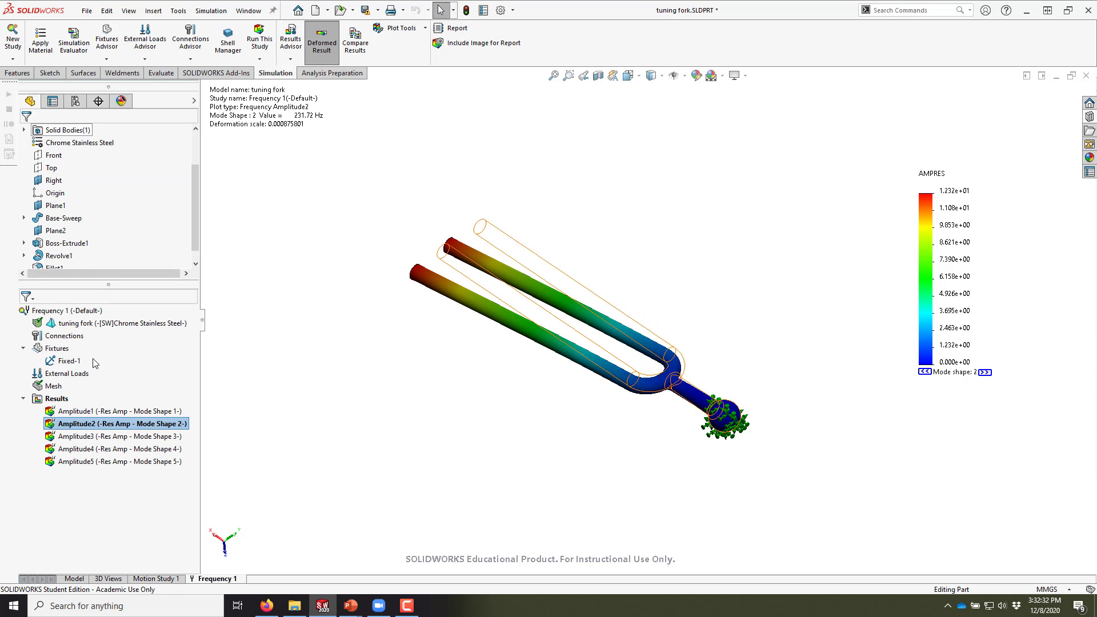
Show the Amplitude3 plot, animate mode shape 3 to view its motion, and close the animation.
{"action": "double_click", "coordinate": [69, 438]}
{"action": "right_click", "coordinate": [70, 438]}
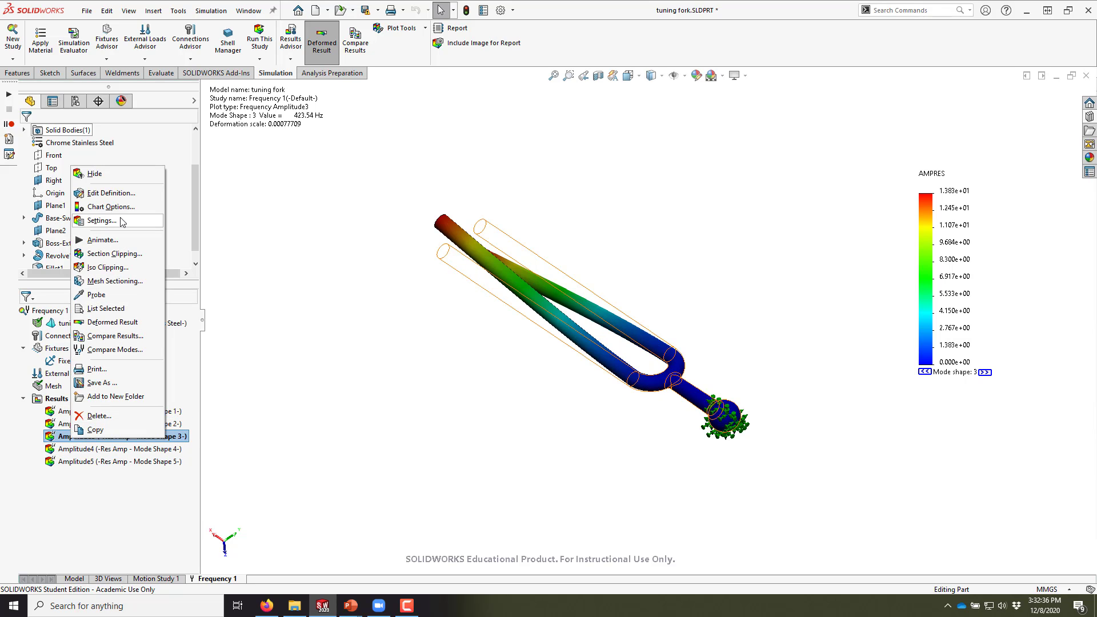
{"action": "left_click", "coordinate": [100, 240]}
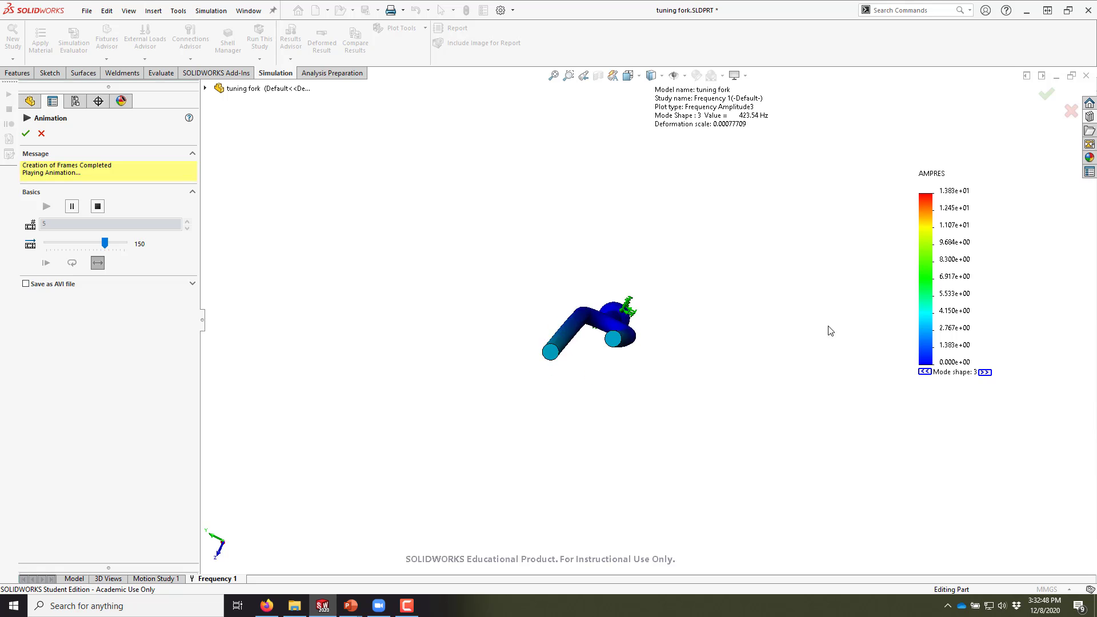
{"action": "middle_click_drag", "start_coordinate": [830, 330], "coordinate": [735, 382]}
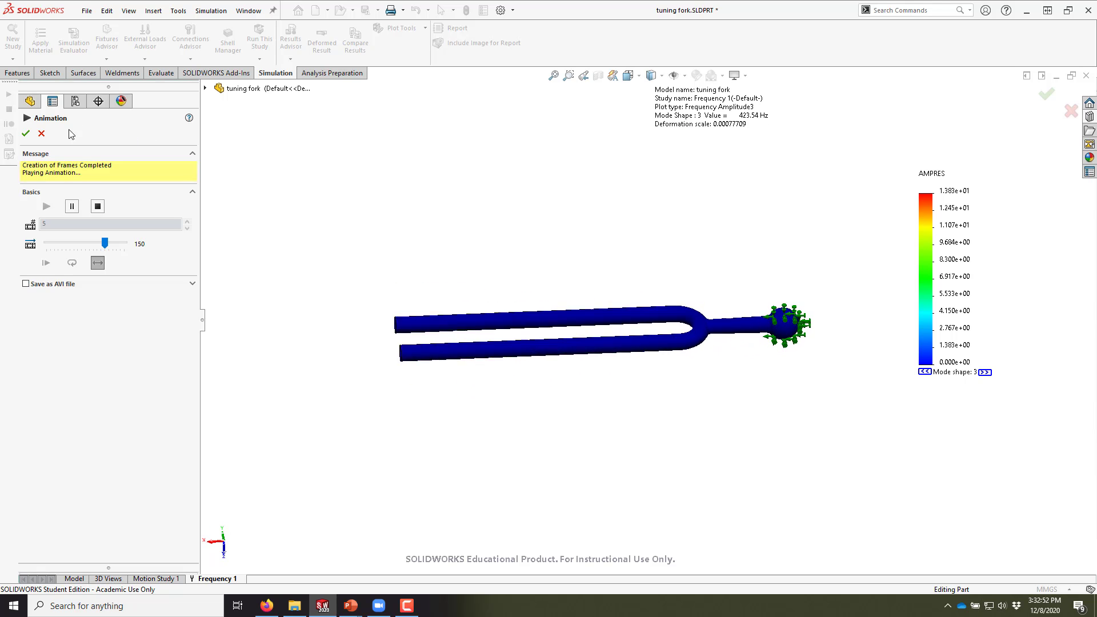
{"action": "left_click", "coordinate": [41, 133]}
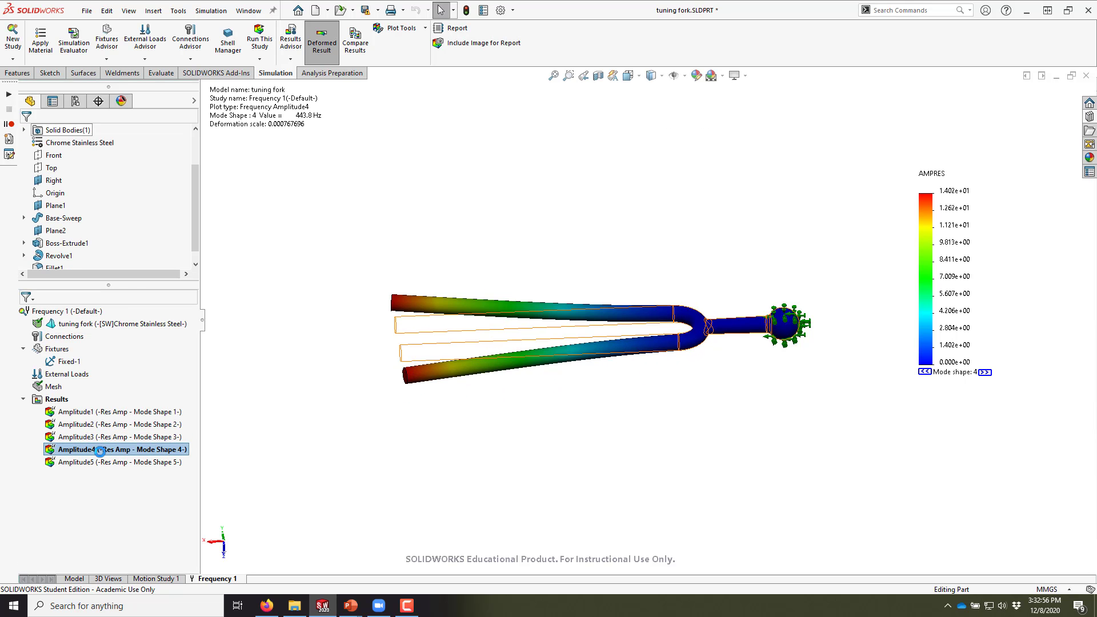
Animate the Amplitude4 plot for mode shape 4 to view how the tines vibrate, and close the animation.
{"action": "right_click", "coordinate": [100, 450]}
{"action": "left_click", "coordinate": [133, 254]}
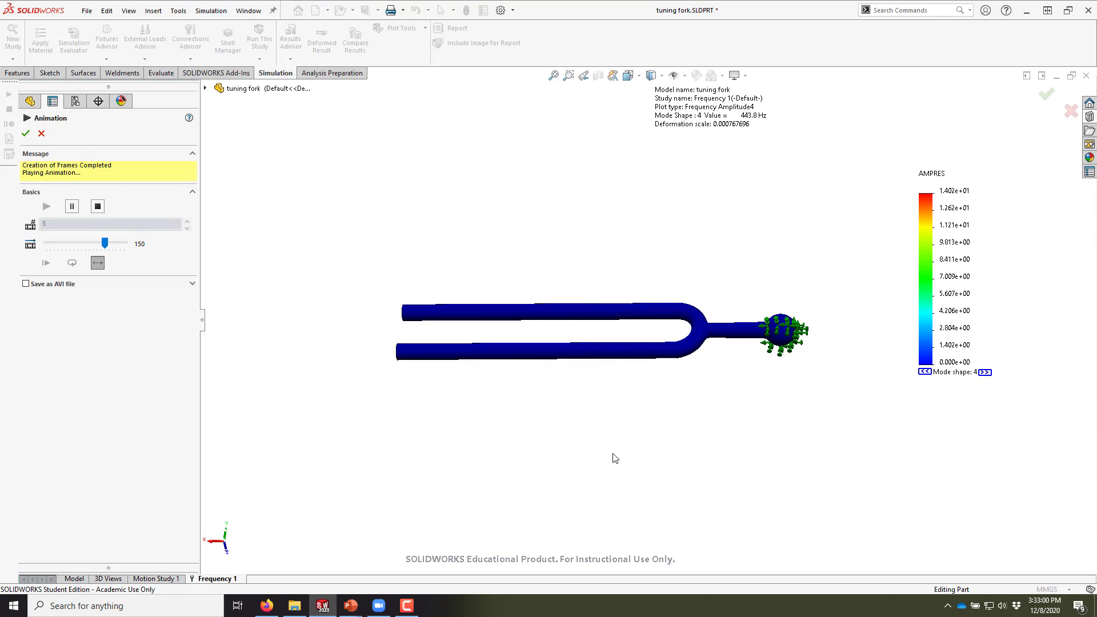
{"action": "middle_click_drag", "start_coordinate": [490, 407], "coordinate": [465, 347]}
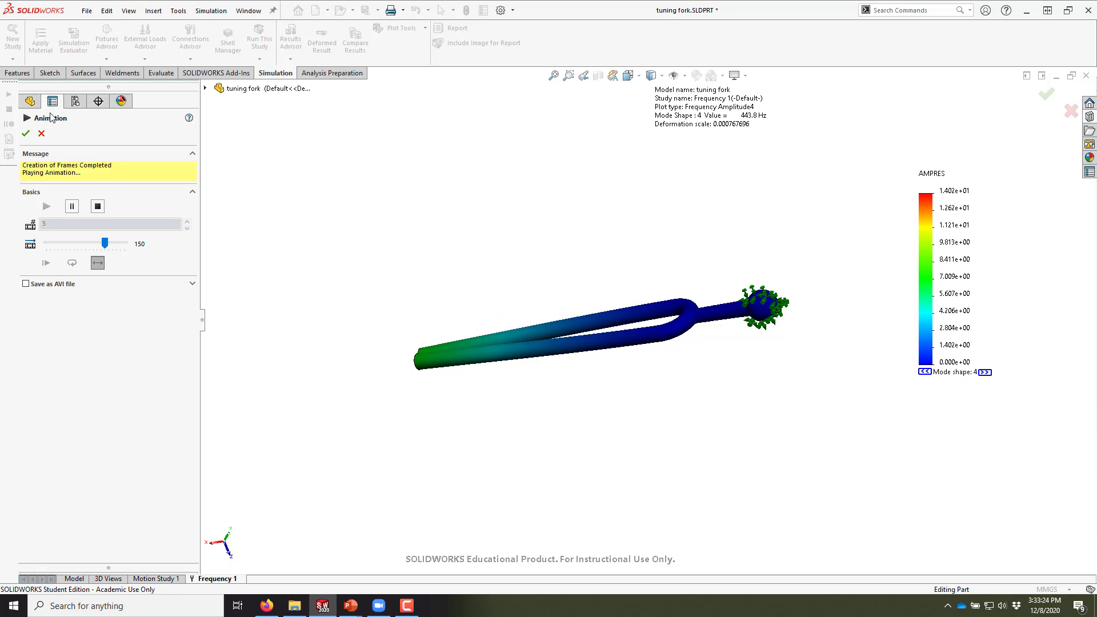
{"action": "left_click", "coordinate": [41, 134]}
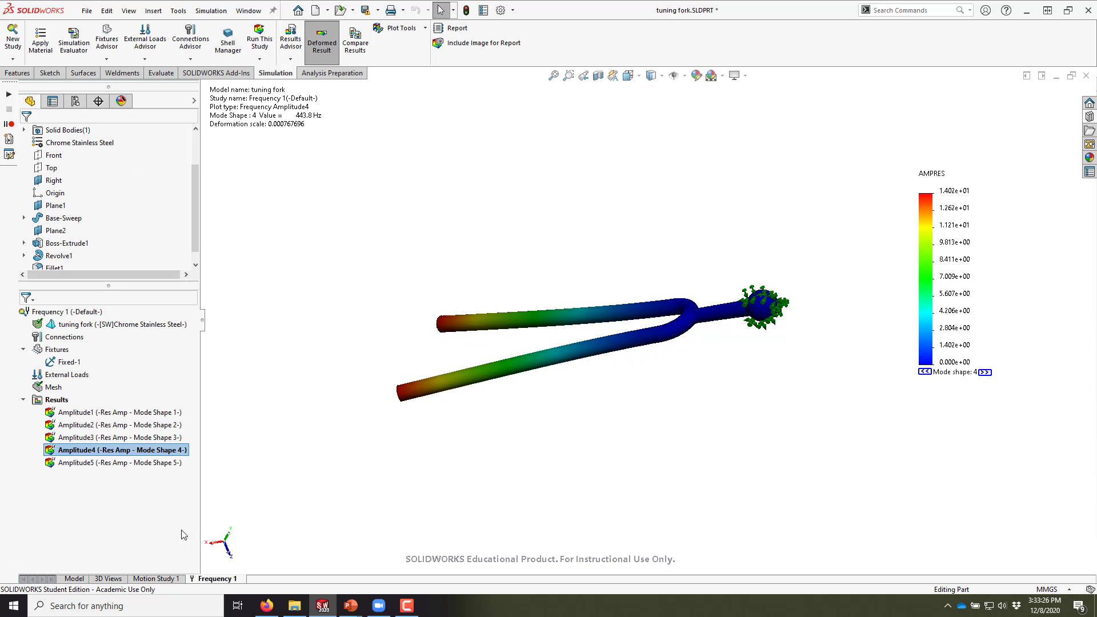
Hide the Amplitude4 result plot to bring back the plain tuning fork model.
{"action": "left_click_drag", "start_coordinate": [106, 292], "coordinate": [107, 301]}
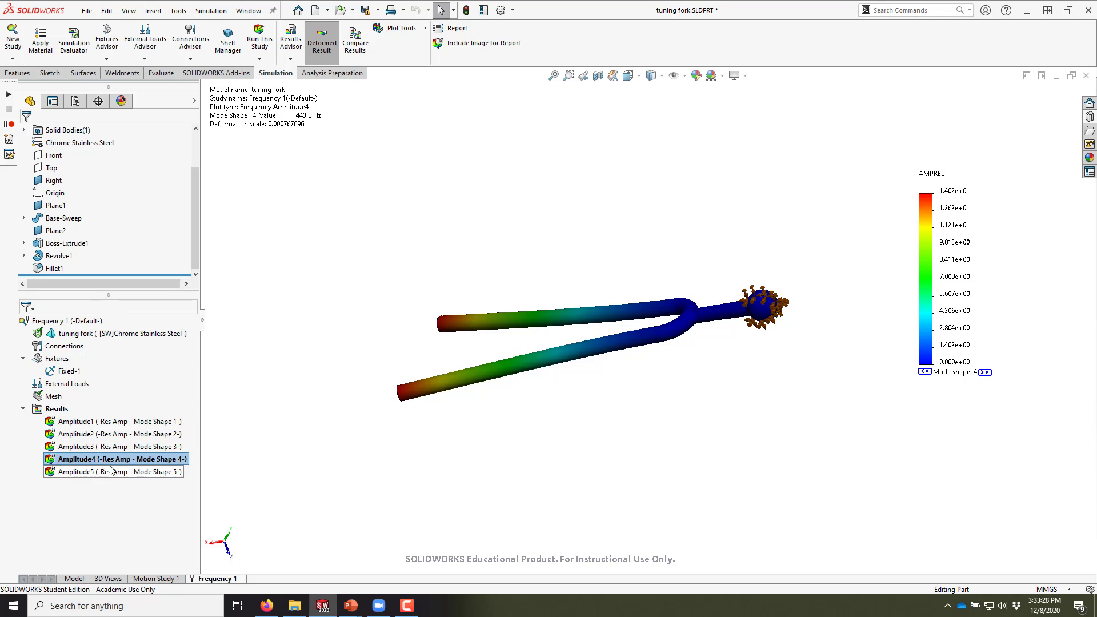
{"action": "right_click", "coordinate": [105, 458]}
{"action": "left_click", "coordinate": [136, 205]}
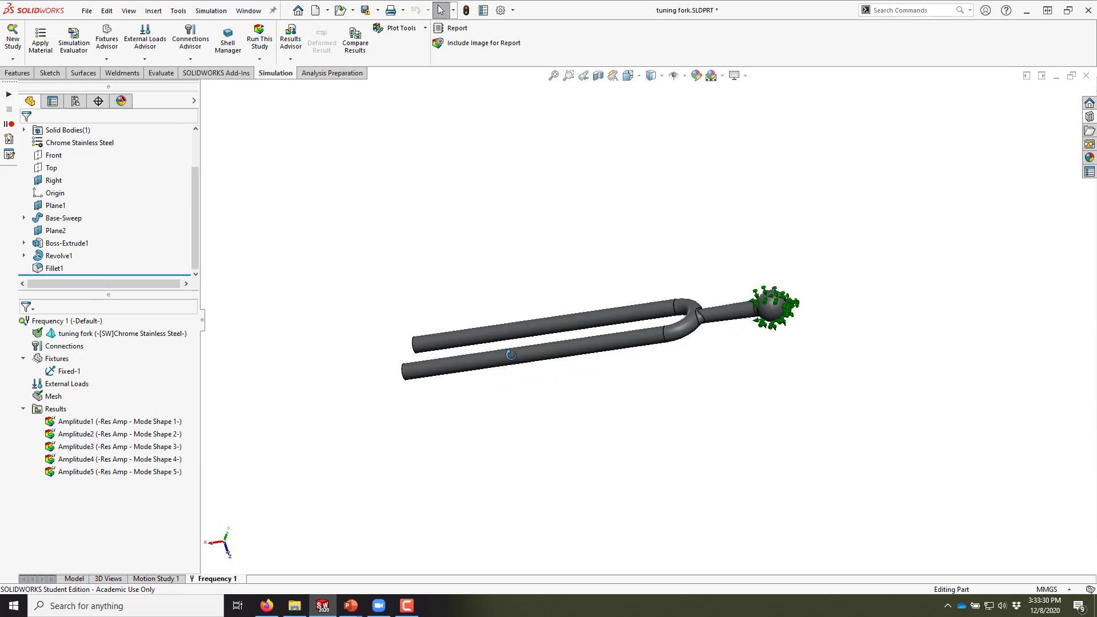
Set the straight tine length dimension of the Base-Sweep feature to 75 mm.
{"action": "scroll", "coordinate": [571, 351], "scroll_direction": "down", "scroll_amount": 3}
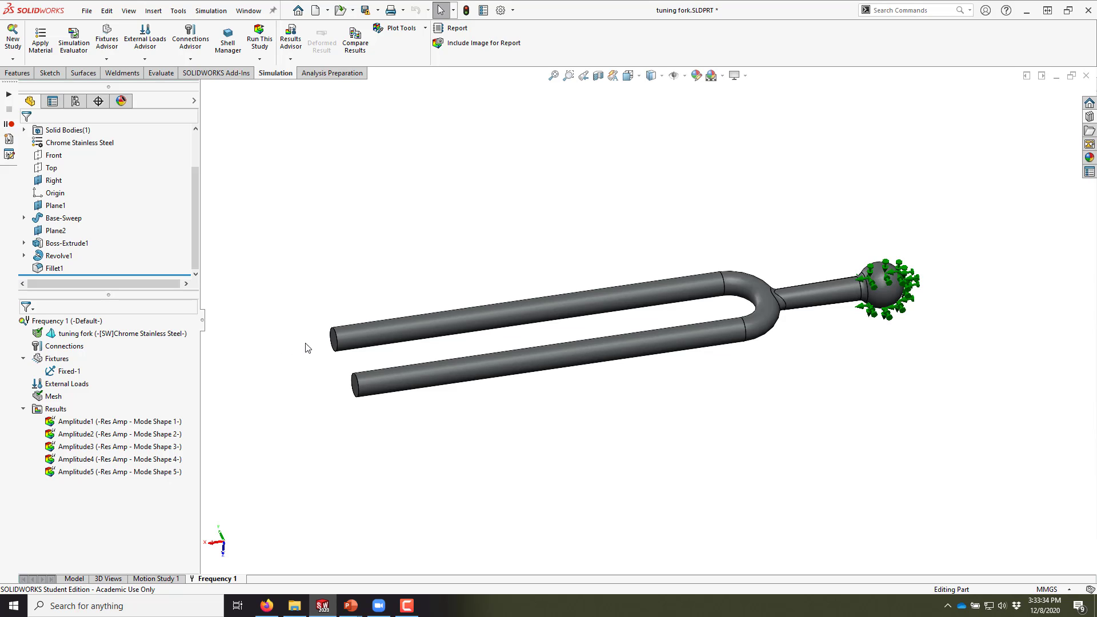
{"action": "scroll", "coordinate": [434, 377], "scroll_direction": "down", "scroll_amount": 2}
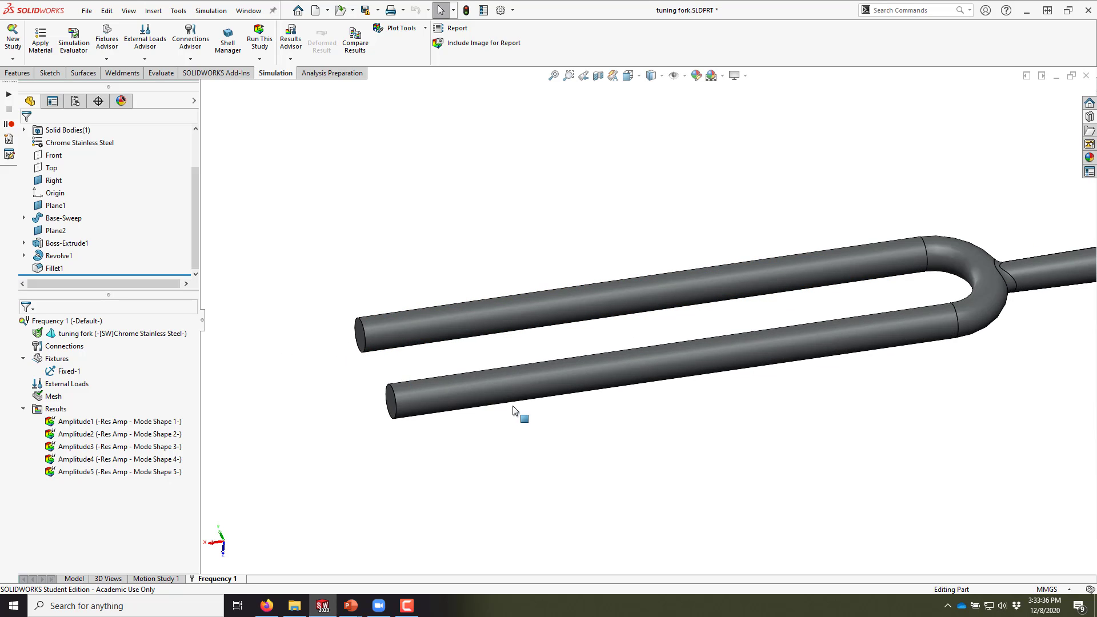
{"action": "scroll", "coordinate": [657, 349], "scroll_direction": "up", "scroll_amount": 2}
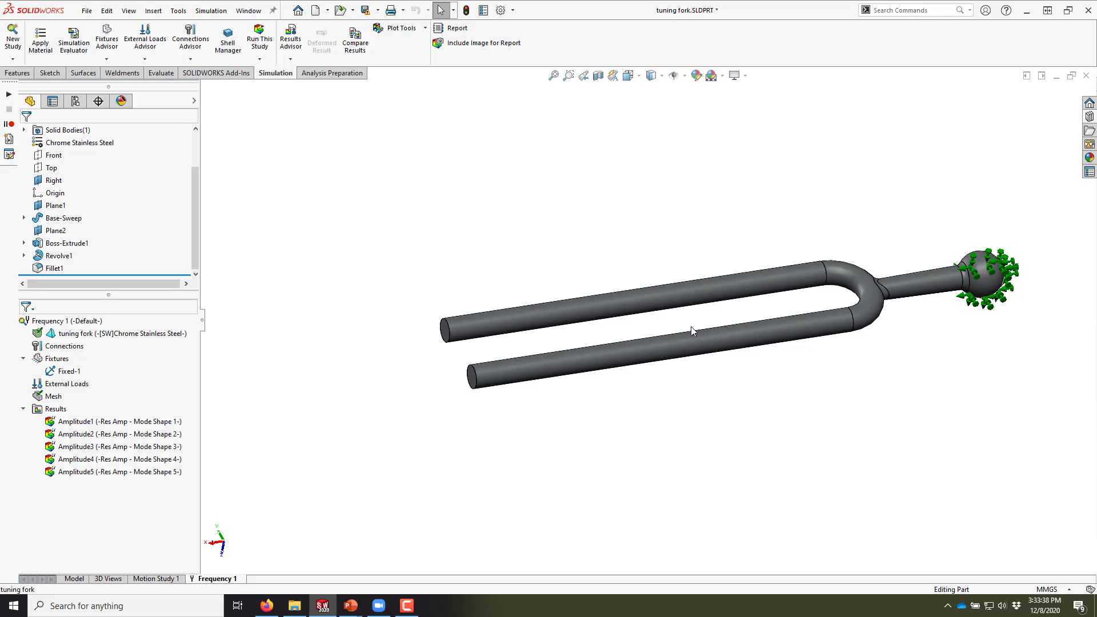
{"action": "scroll", "coordinate": [688, 320], "scroll_direction": "up", "scroll_amount": 2}
{"action": "scroll", "coordinate": [811, 321], "scroll_direction": "down", "scroll_amount": 2}
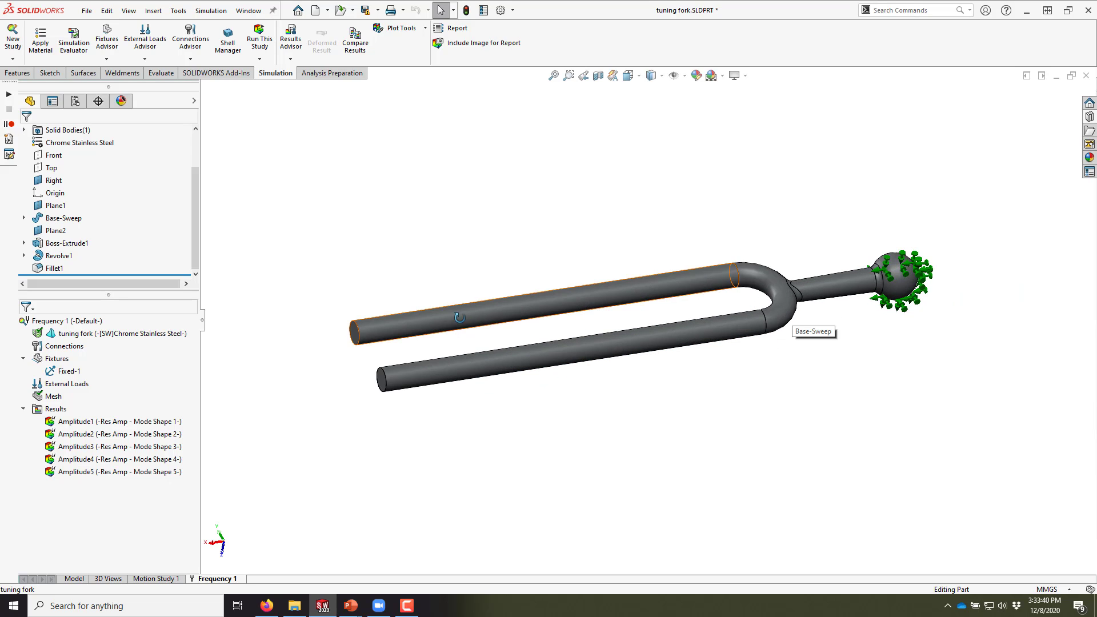
{"action": "scroll", "coordinate": [421, 341], "scroll_direction": "down", "scroll_amount": 2}
{"action": "double_click", "coordinate": [362, 339]}
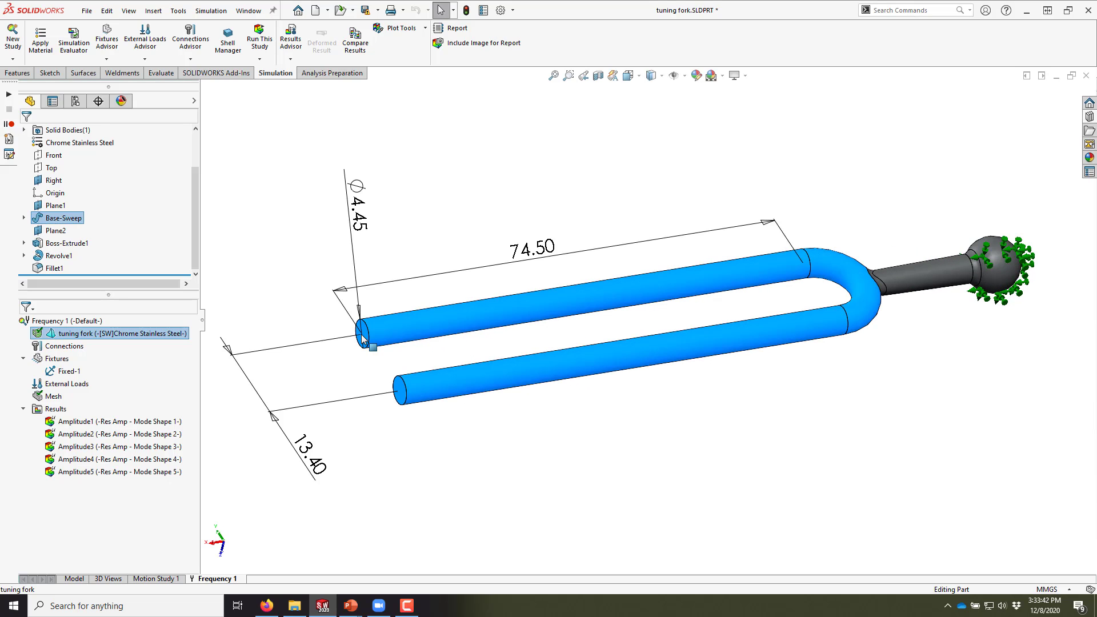
{"action": "double_click", "coordinate": [529, 256]}
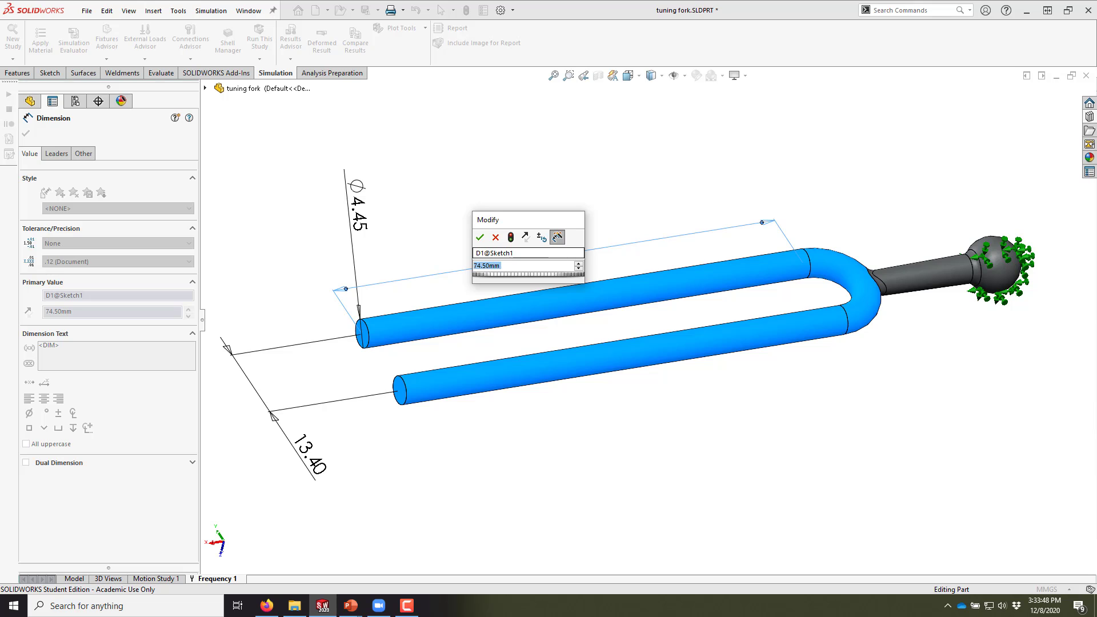
{"action": "type", "text": "75"}
{"action": "key", "text": "Return"}
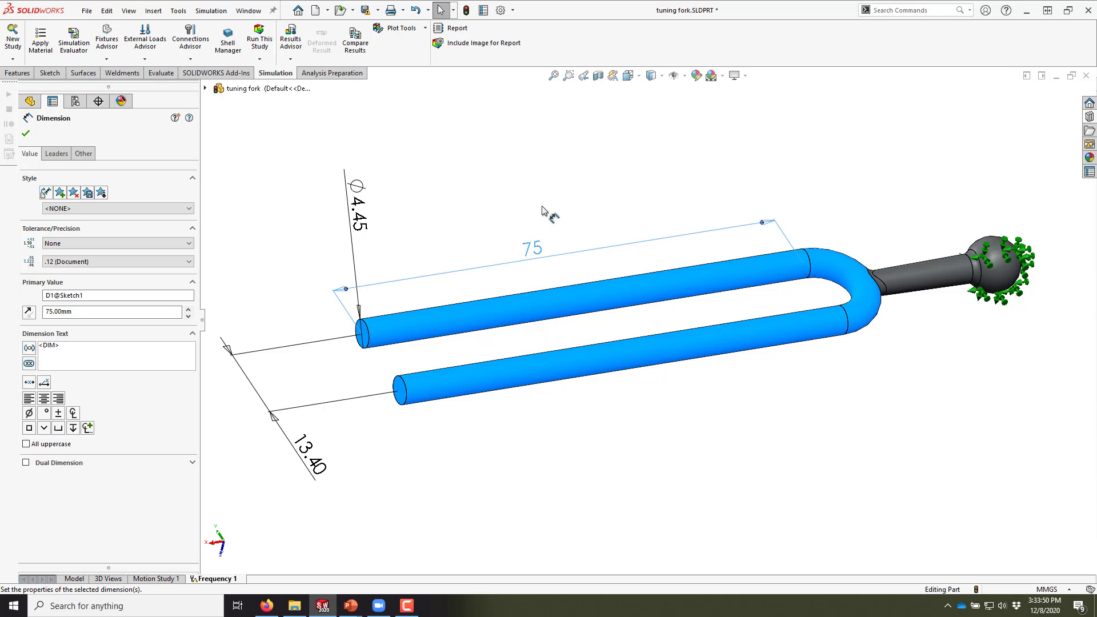
{"action": "left_click", "coordinate": [537, 208]}
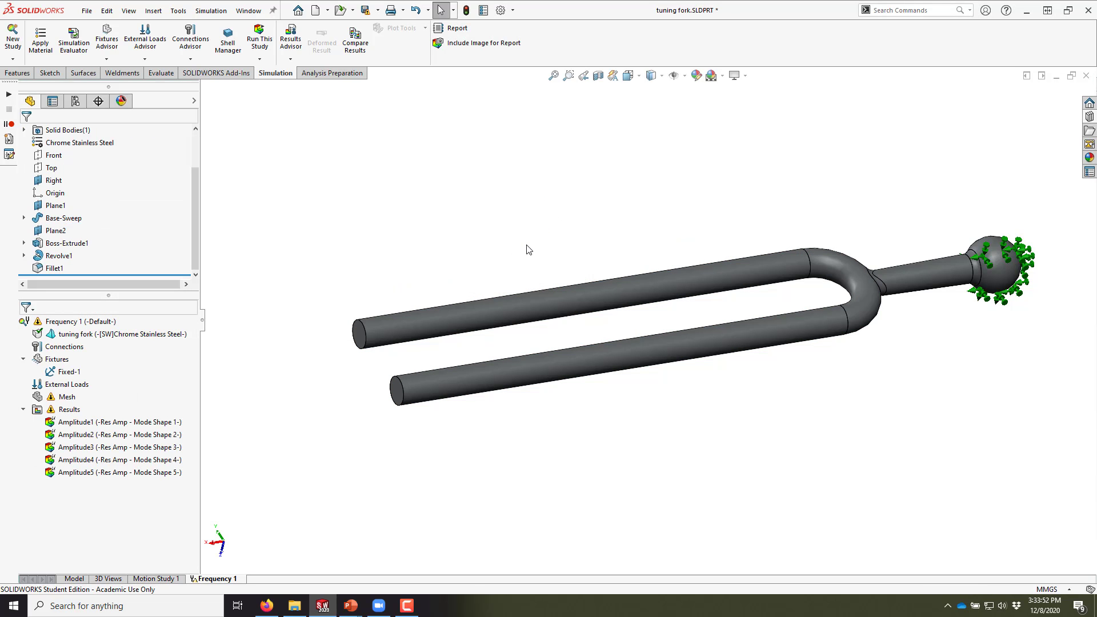
Rerun the frequency study on the modified tuning fork and show the Amplitude4 plot for mode shape 4.
{"action": "left_click", "coordinate": [259, 34]}
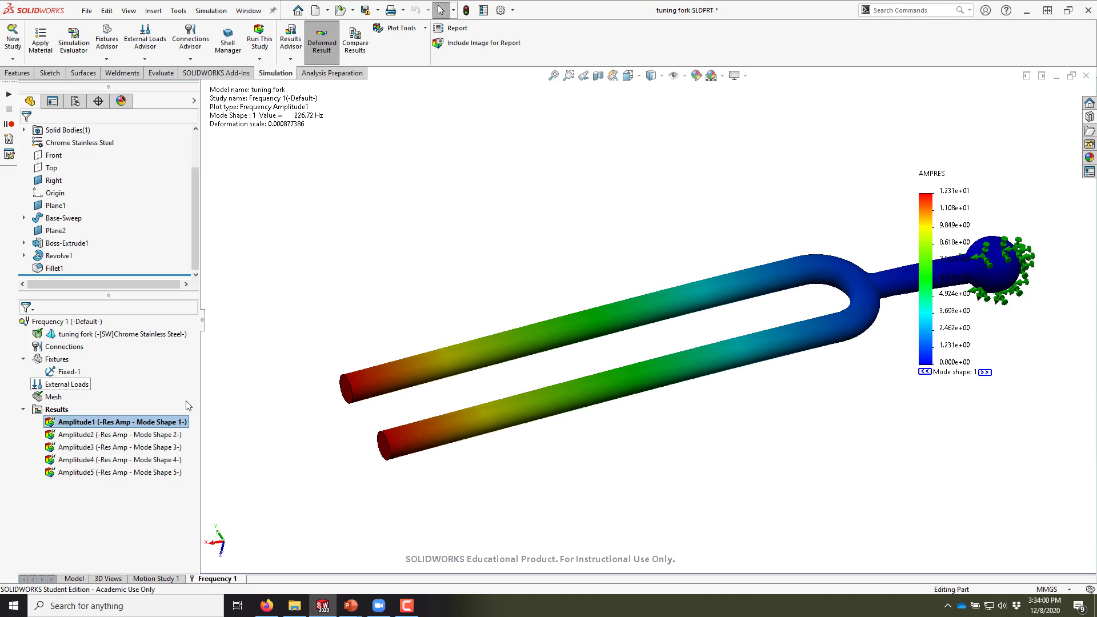
{"action": "double_click", "coordinate": [117, 460]}
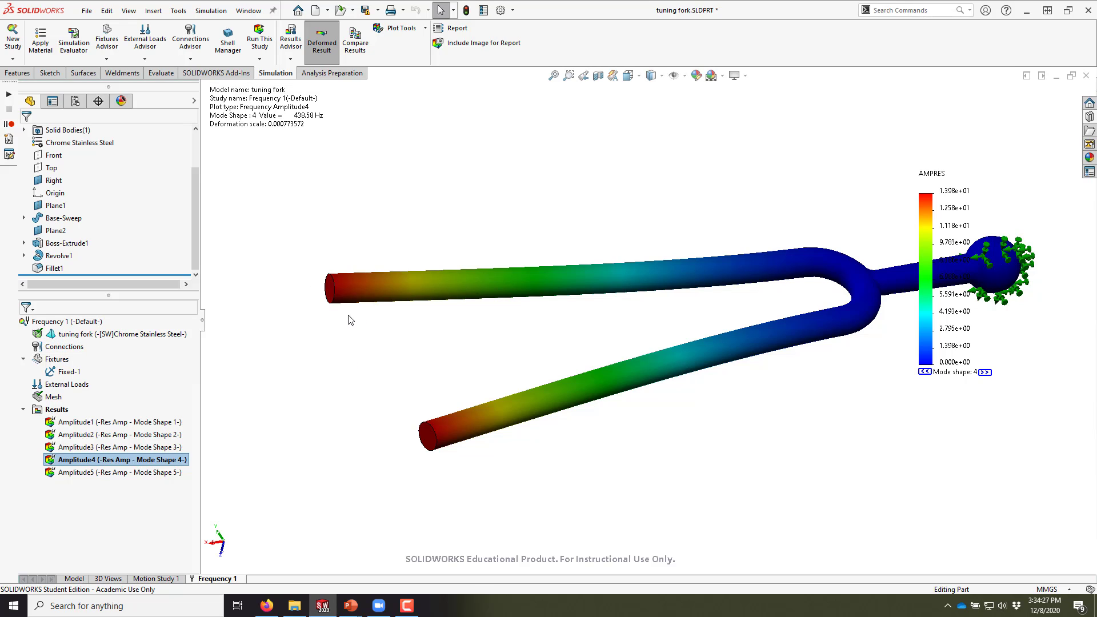
{"action": "key", "text": "z"}
{"action": "key", "text": "z"}
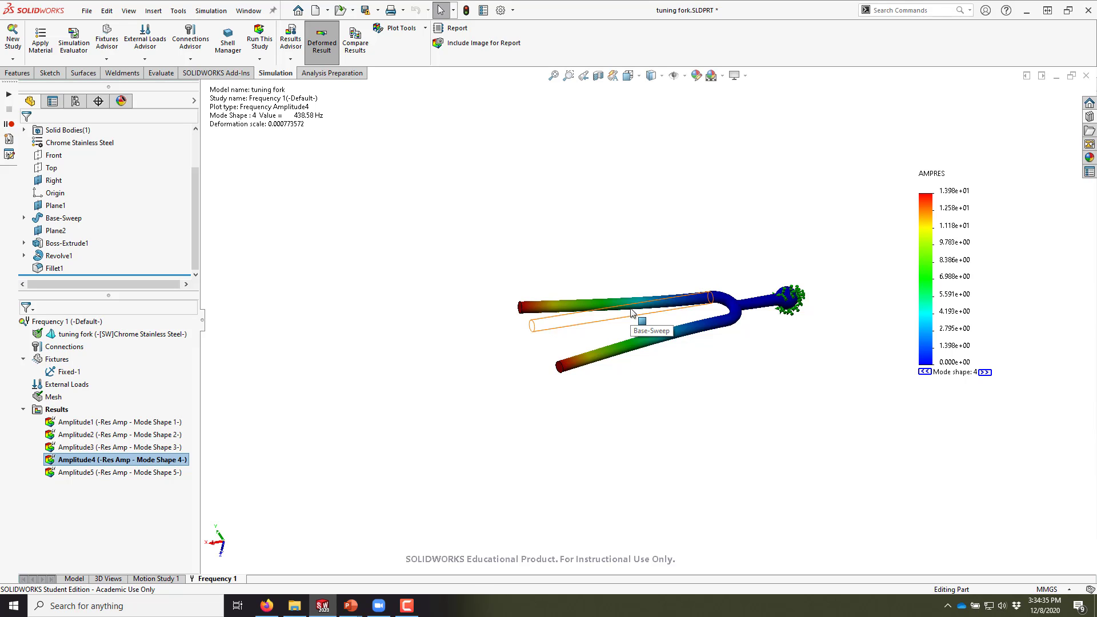
{"action": "scroll", "coordinate": [681, 294], "scroll_direction": "down", "scroll_amount": 3}
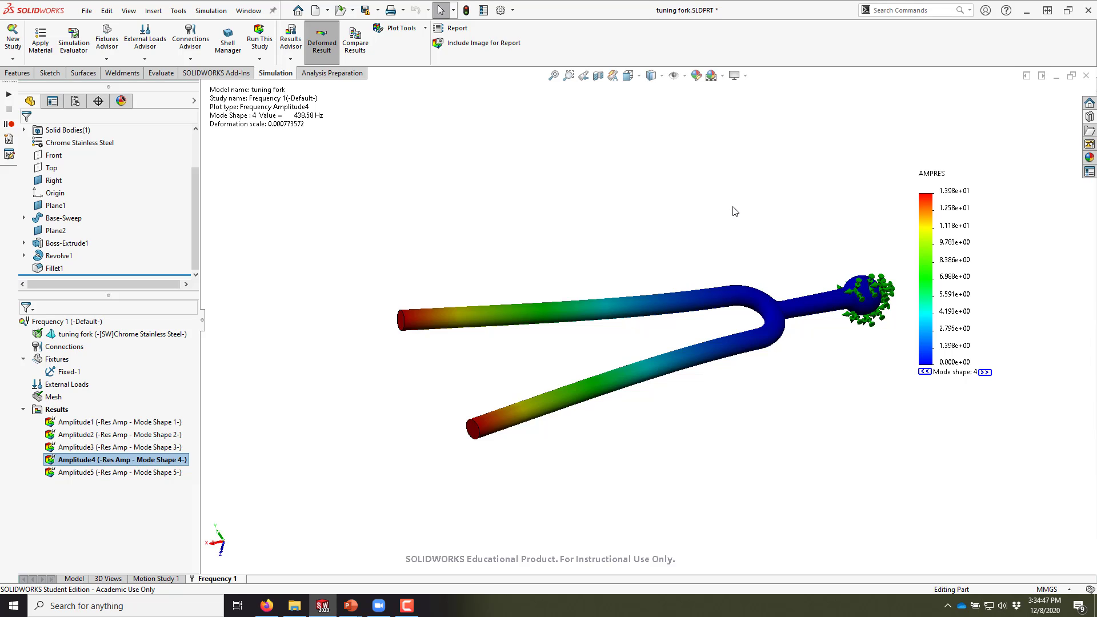
Switch to the PowerPoint slide show for the motion slides, and return to SOLIDWORKS for the car jack assembly.
{"action": "key", "text": "alt+Tab"}
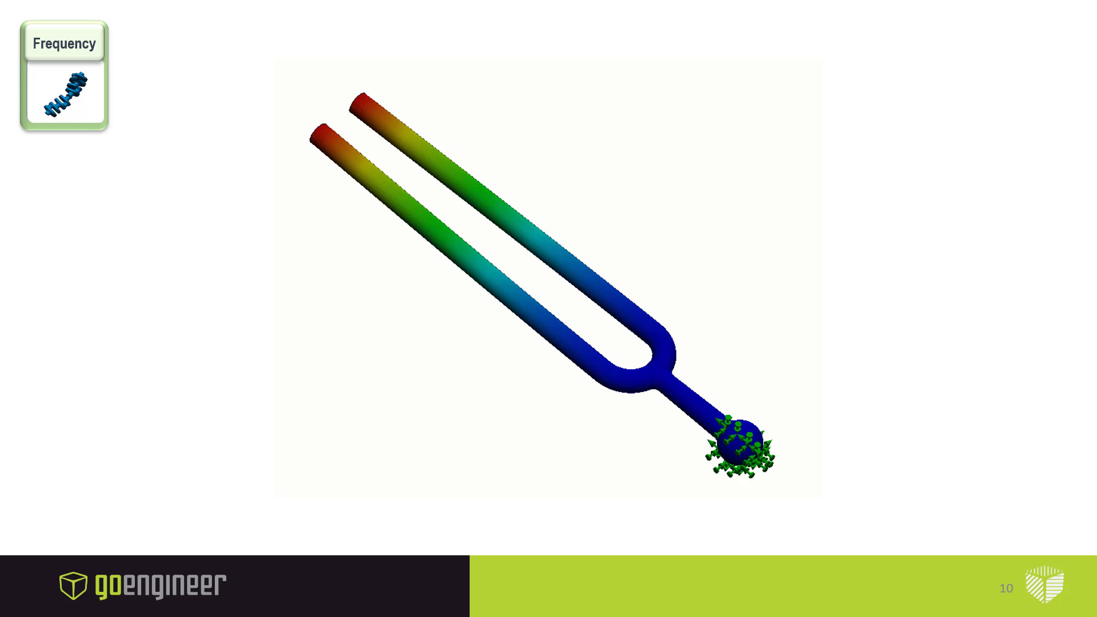
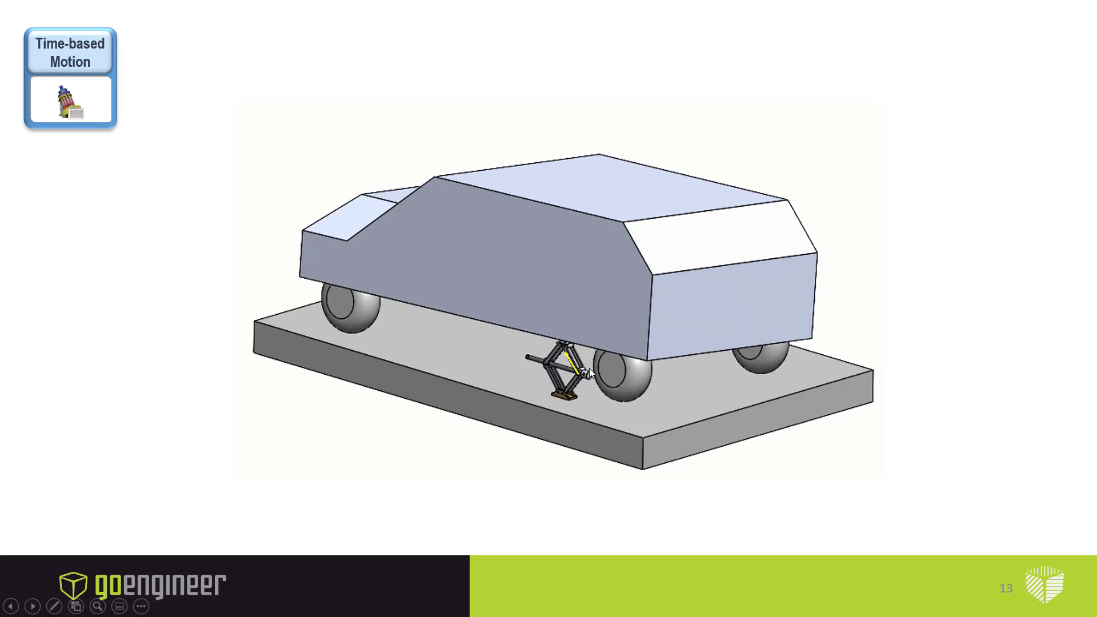
{"action": "key", "text": "alt+Tab"}
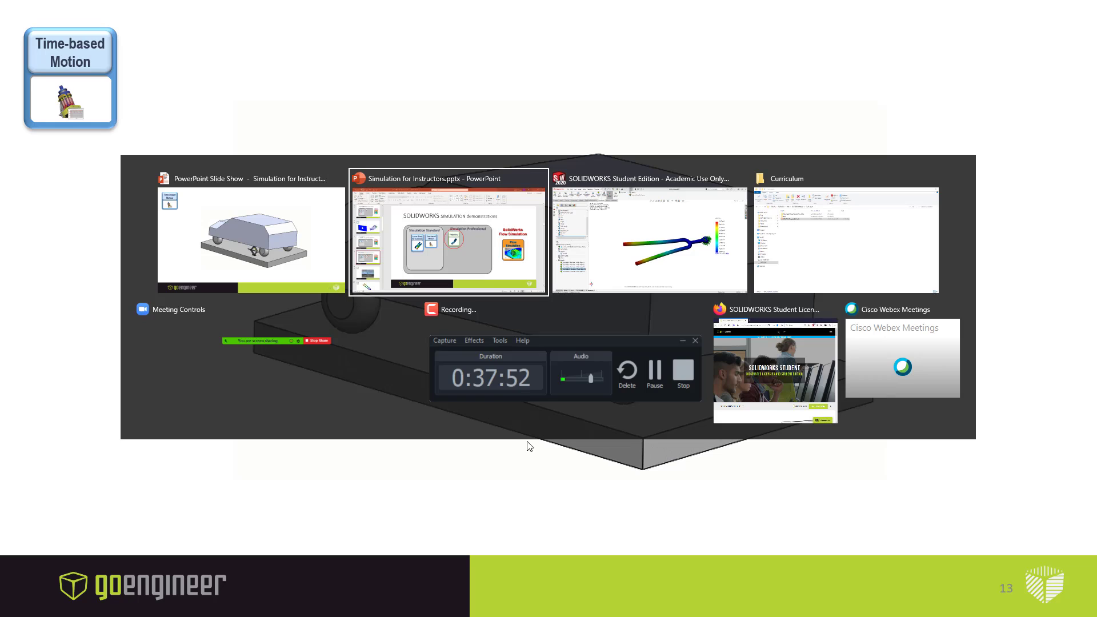
{"action": "left_click", "coordinate": [631, 253]}
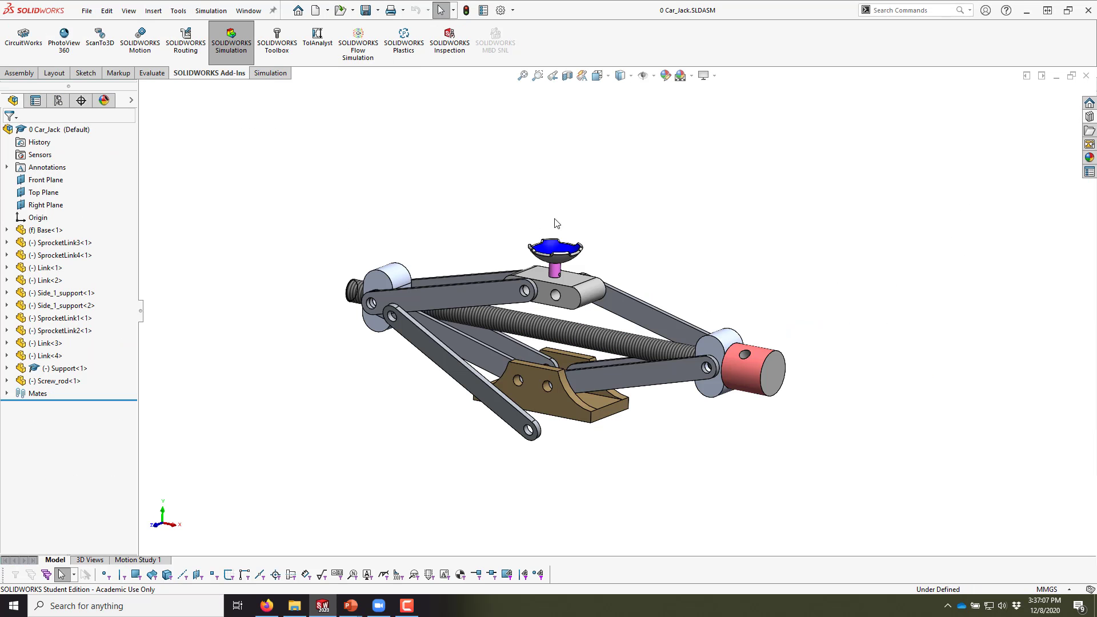
Move the loose Link<2> freely beside the car jack to check that it is unconstrained.
{"action": "middle_click_drag", "start_coordinate": [594, 228], "coordinate": [600, 315]}
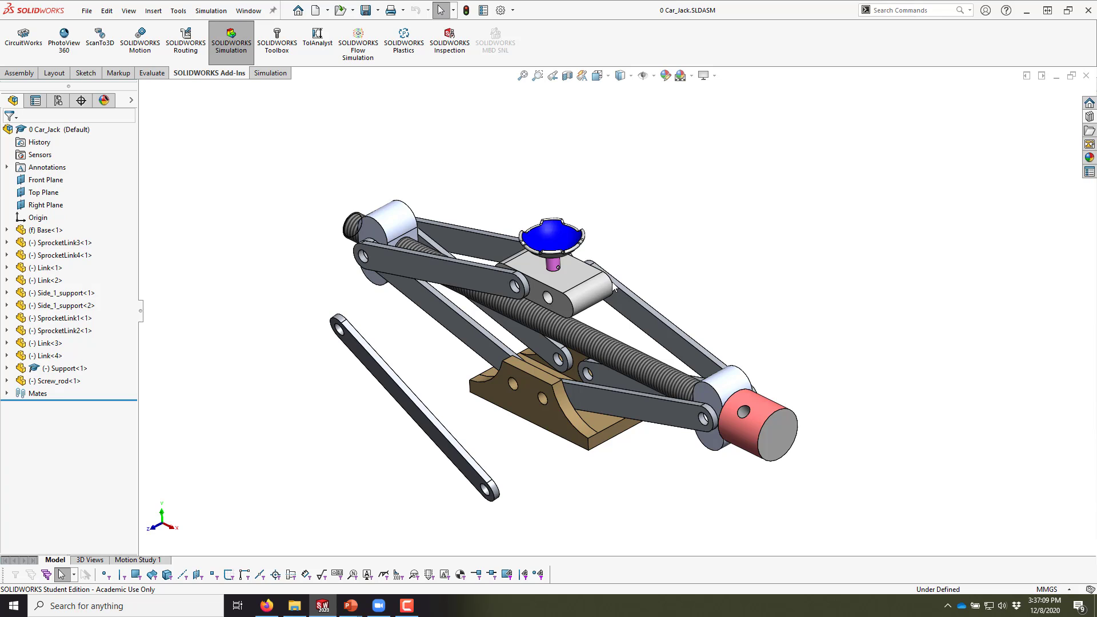
{"action": "middle_click_drag", "start_coordinate": [649, 245], "coordinate": [633, 253]}
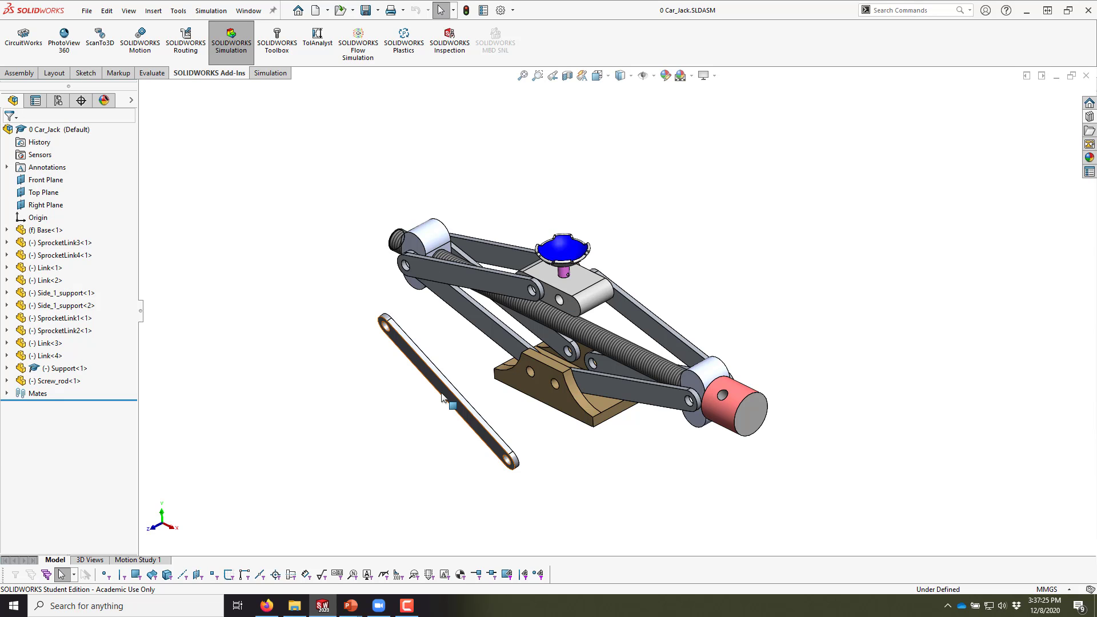
{"action": "middle_click_drag", "start_coordinate": [447, 404], "coordinate": [435, 394]}
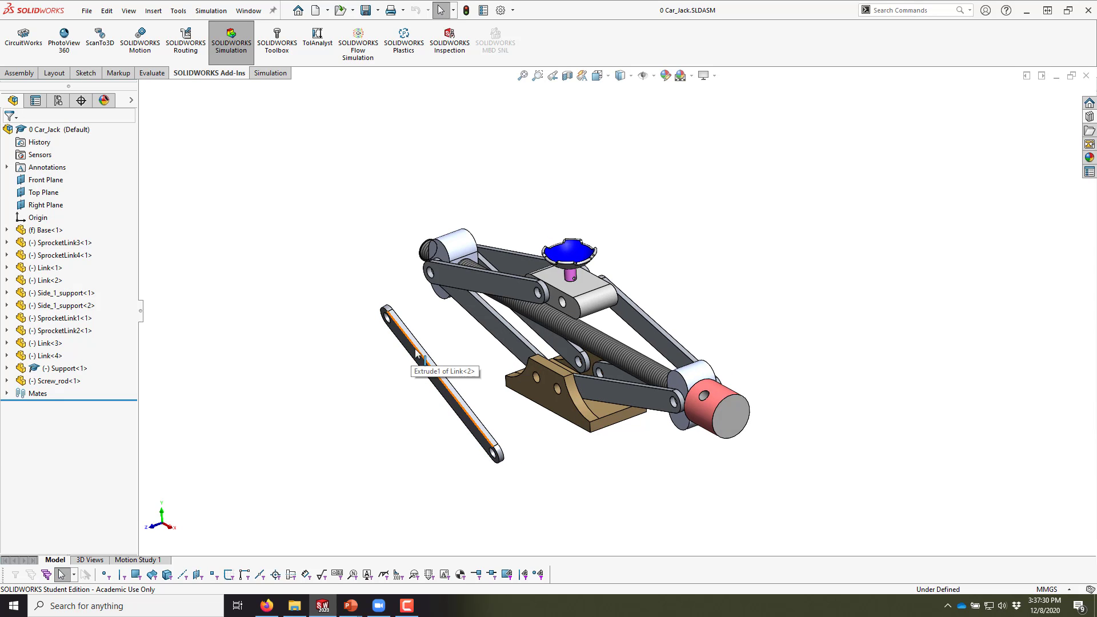
{"action": "left_click_drag", "start_coordinate": [392, 350], "coordinate": [395, 423]}
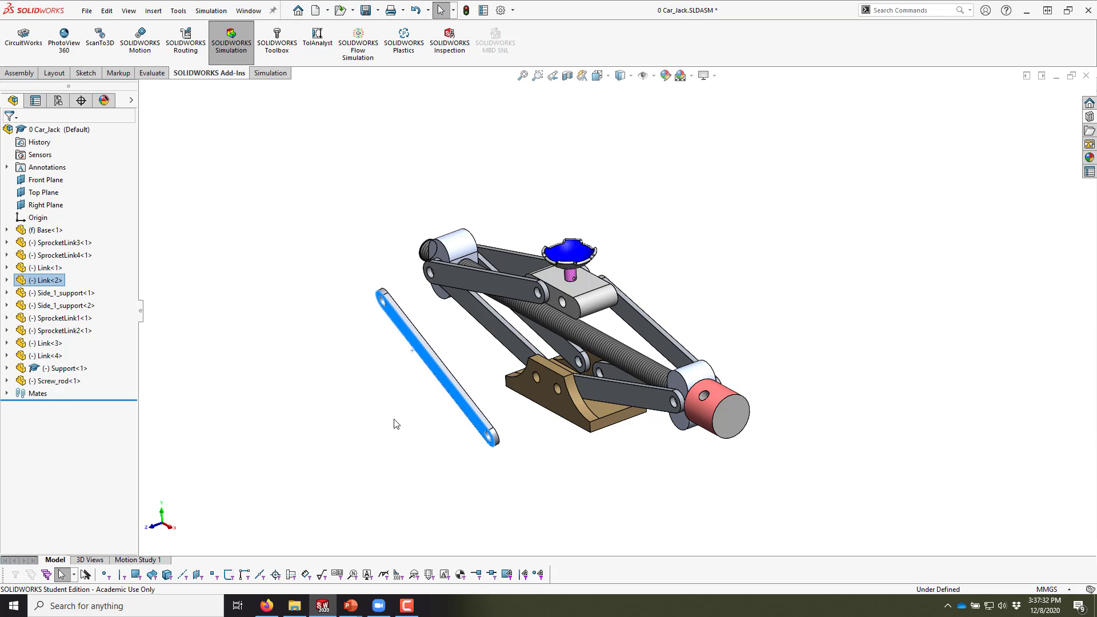
{"action": "left_click", "coordinate": [394, 422]}
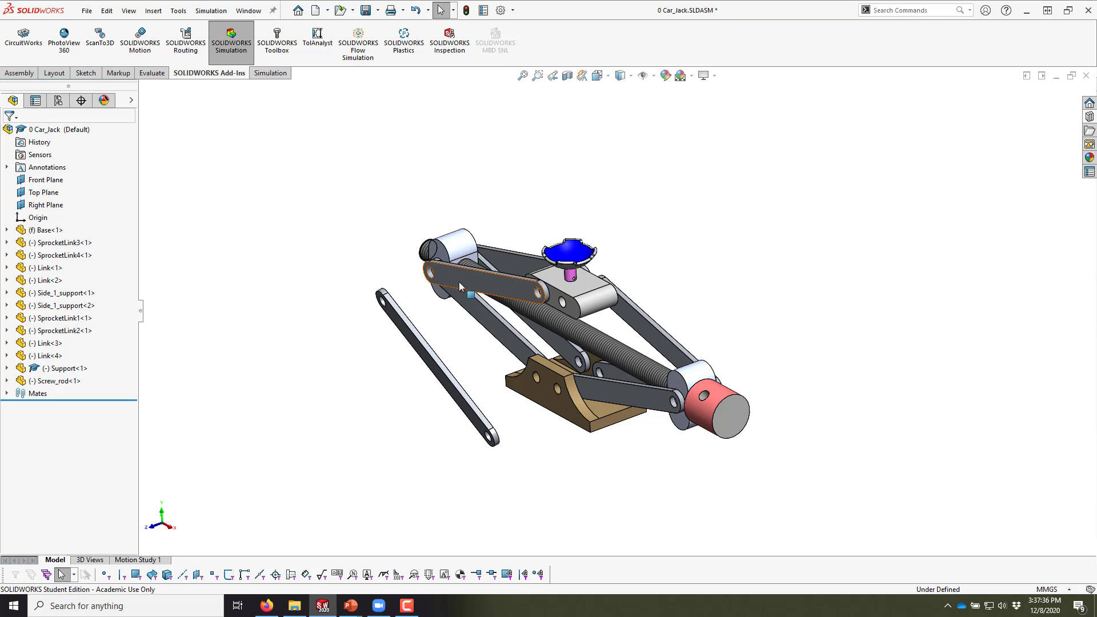
Try turning the red head of the screw rod to test the jack's motion.
{"action": "left_click", "coordinate": [719, 393]}
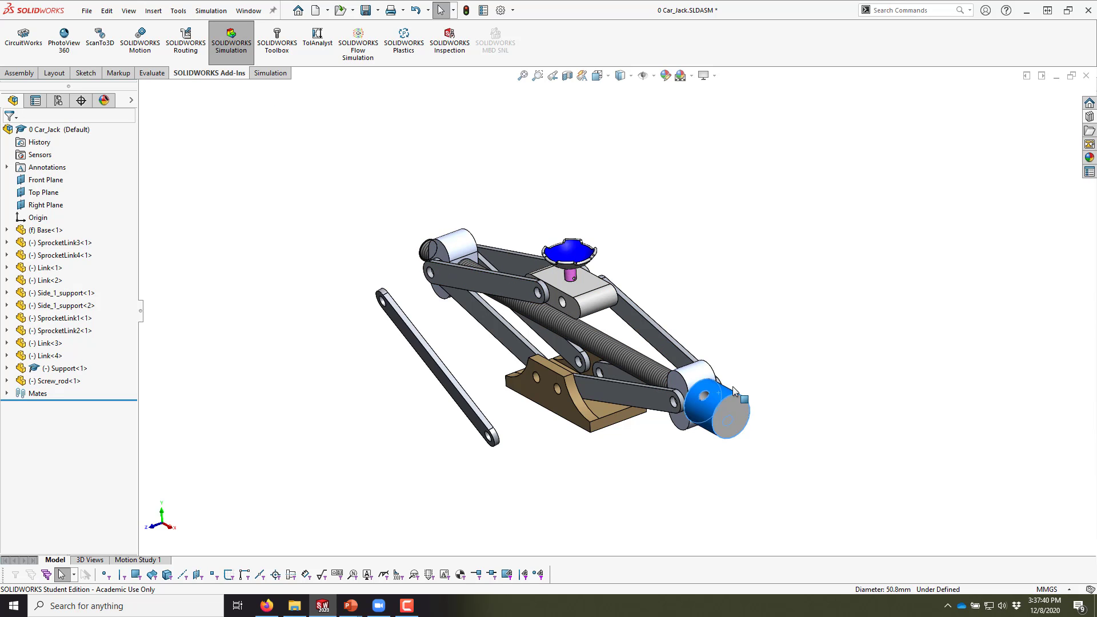
{"action": "left_click_drag", "start_coordinate": [734, 391], "coordinate": [752, 213]}
{"action": "left_click", "coordinate": [440, 10]}
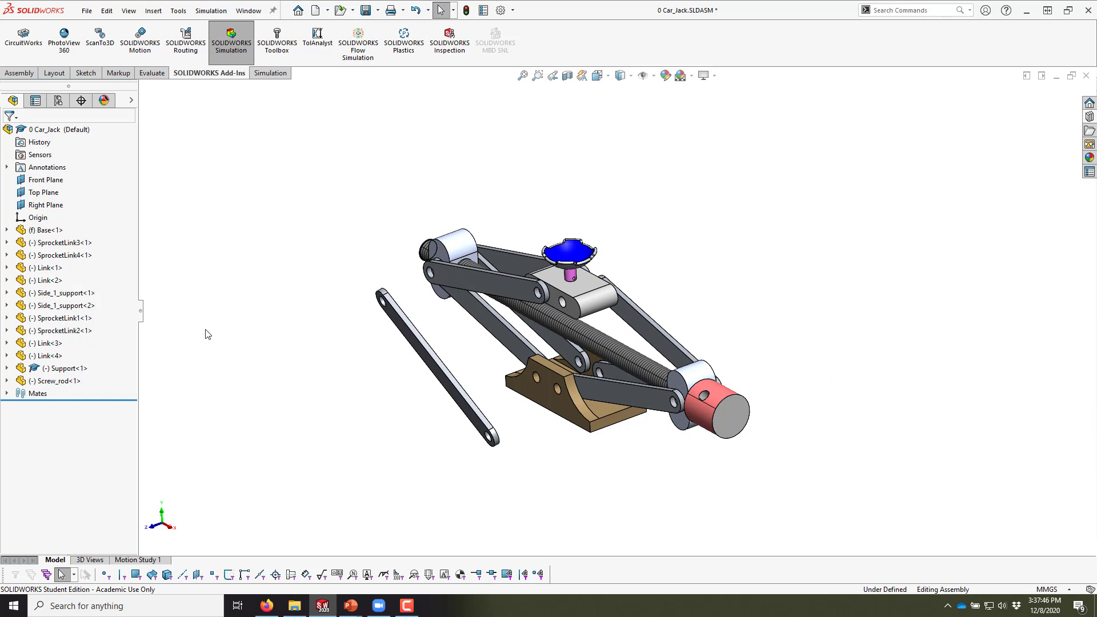
Expand the assembly's Mates and Folder1 to review the existing hinge and screw mates.
{"action": "left_click", "coordinate": [9, 394]}
{"action": "left_click", "coordinate": [20, 419]}
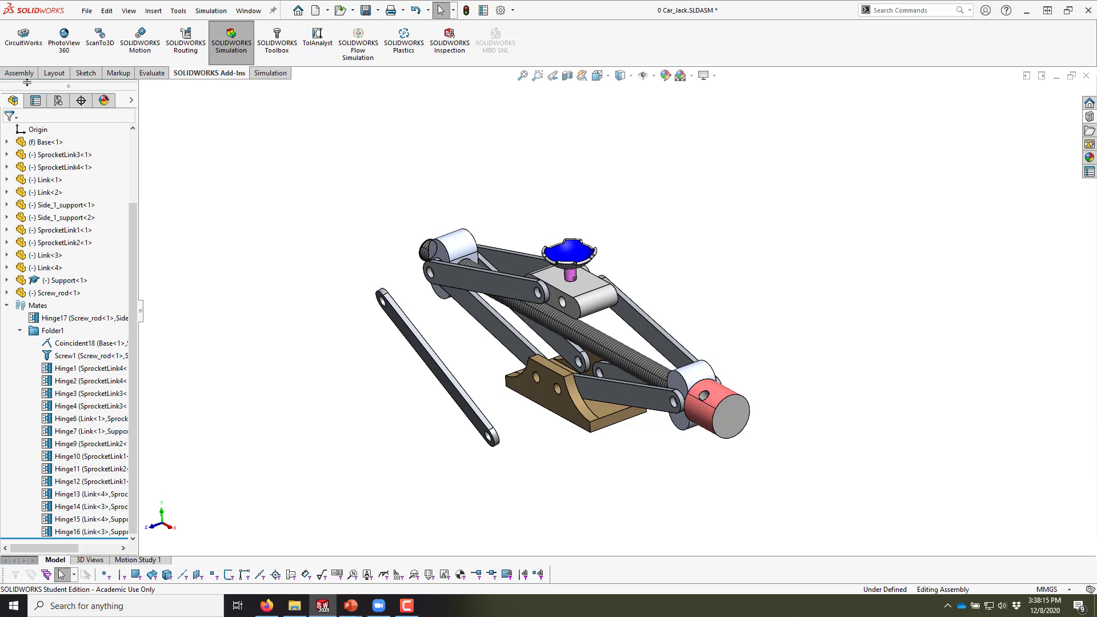
{"action": "left_click", "coordinate": [402, 320]}
{"action": "left_click", "coordinate": [376, 366]}
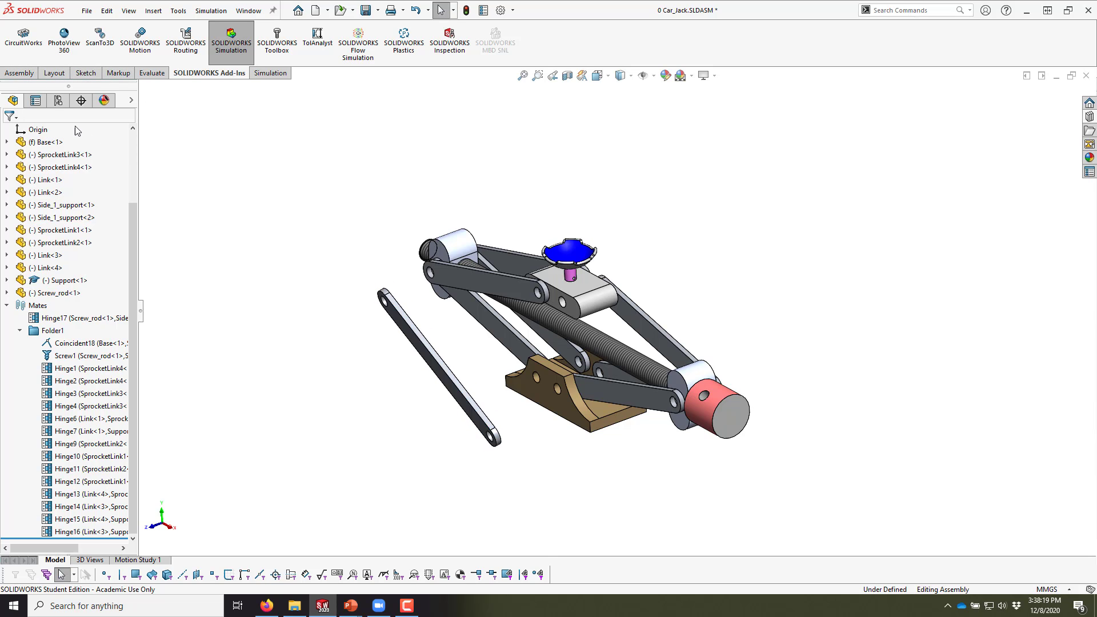
Add a concentric mate between the upper hole of the loose Link<2> and the free hole in the Support block.
{"action": "left_click", "coordinate": [19, 73]}
{"action": "left_click", "coordinate": [96, 45]}
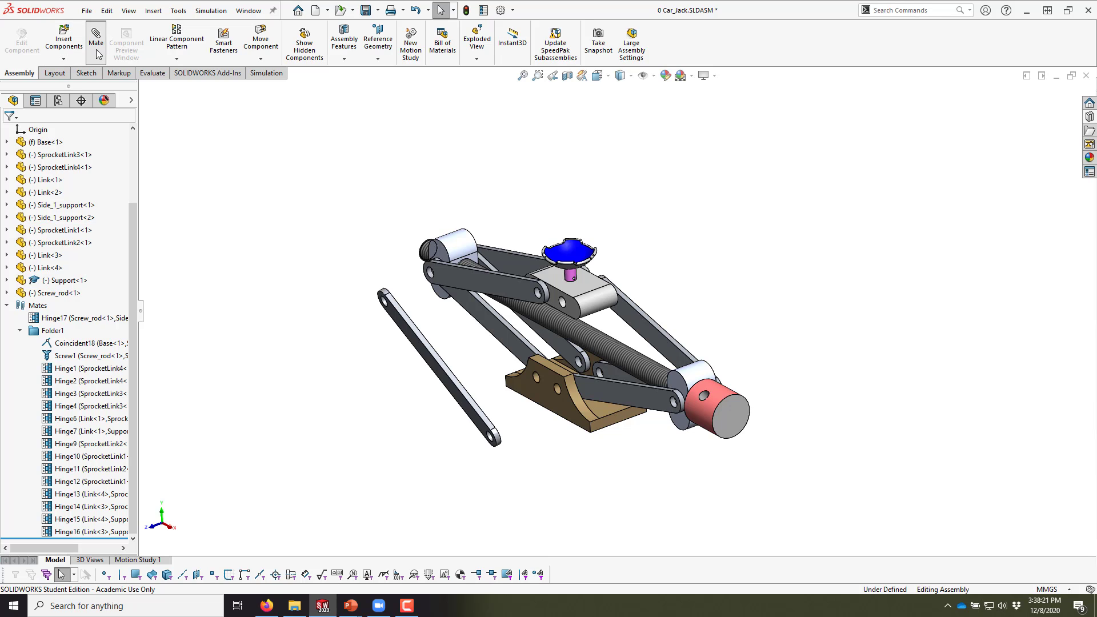
{"action": "middle_click_drag", "start_coordinate": [300, 271], "coordinate": [320, 252]}
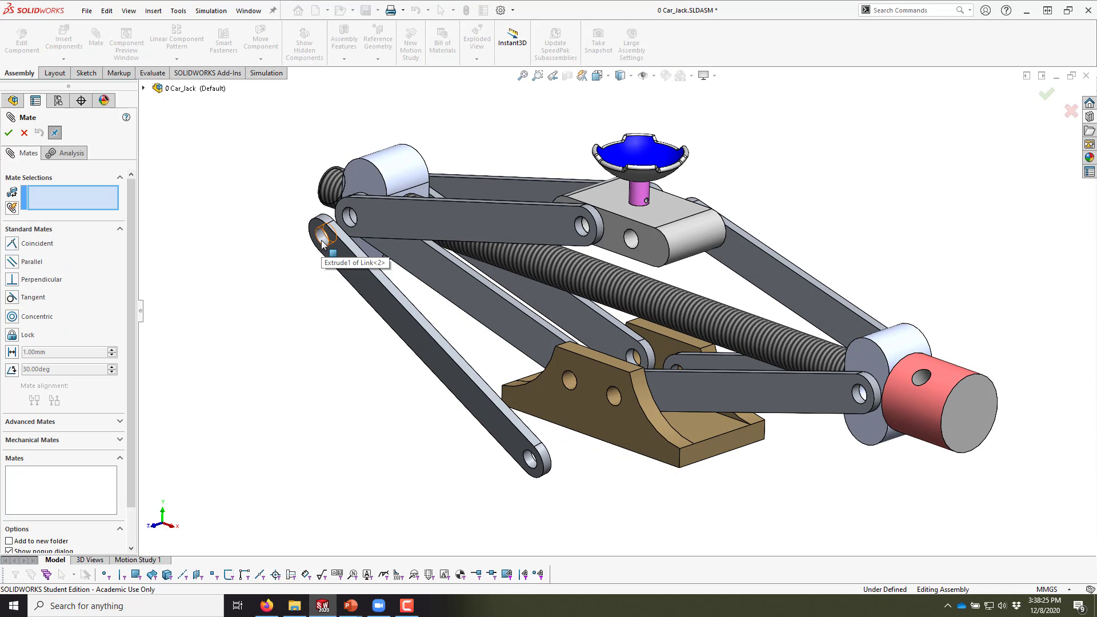
{"action": "left_click", "coordinate": [322, 242]}
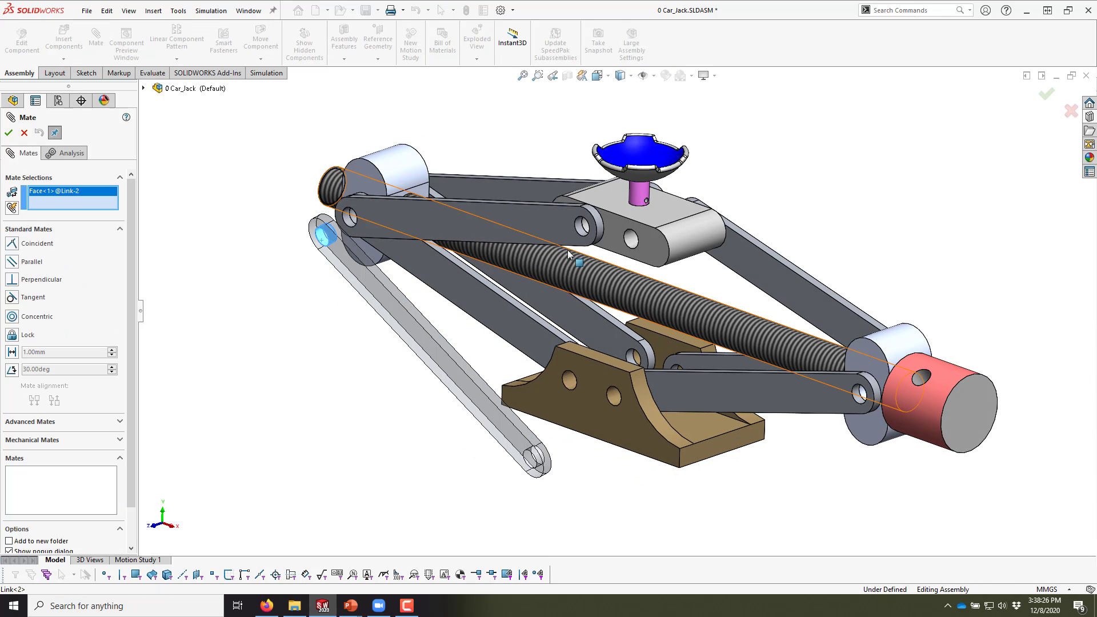
{"action": "left_click", "coordinate": [628, 240]}
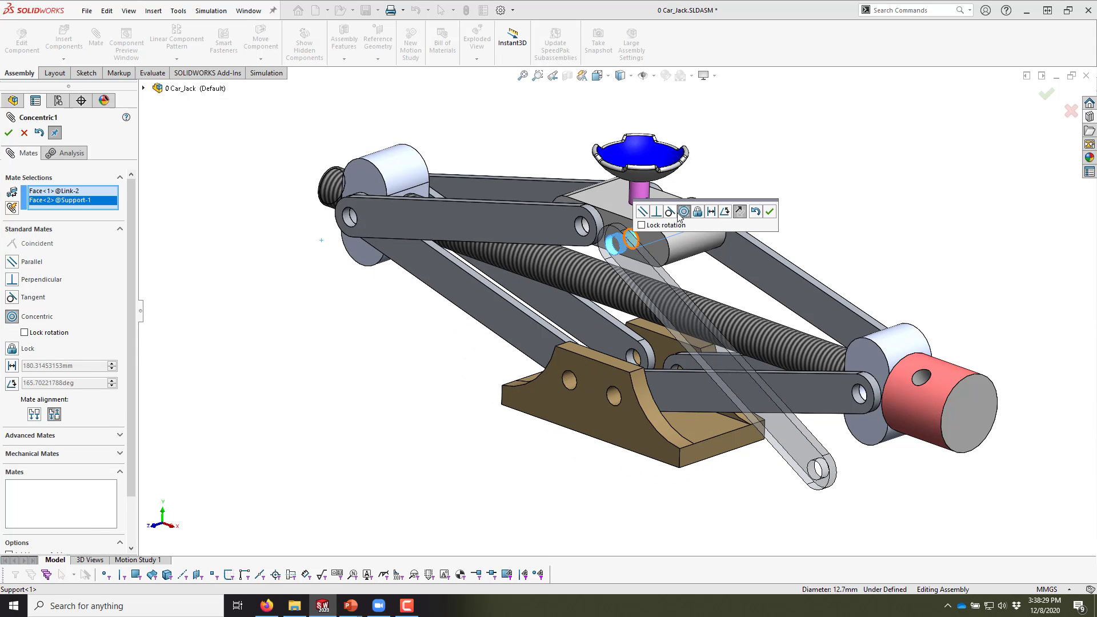
{"action": "left_click", "coordinate": [770, 213]}
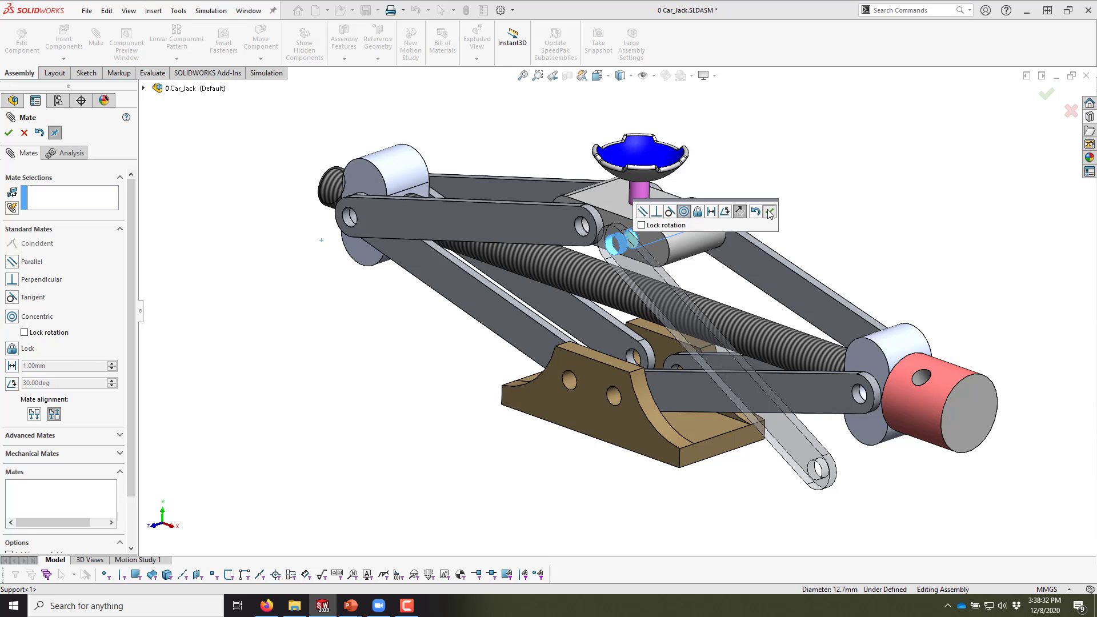
Add a concentric mate between the lower hole of Link<2> and the end hole of SprocketLink3 near the red screw head.
{"action": "left_click", "coordinate": [814, 474]}
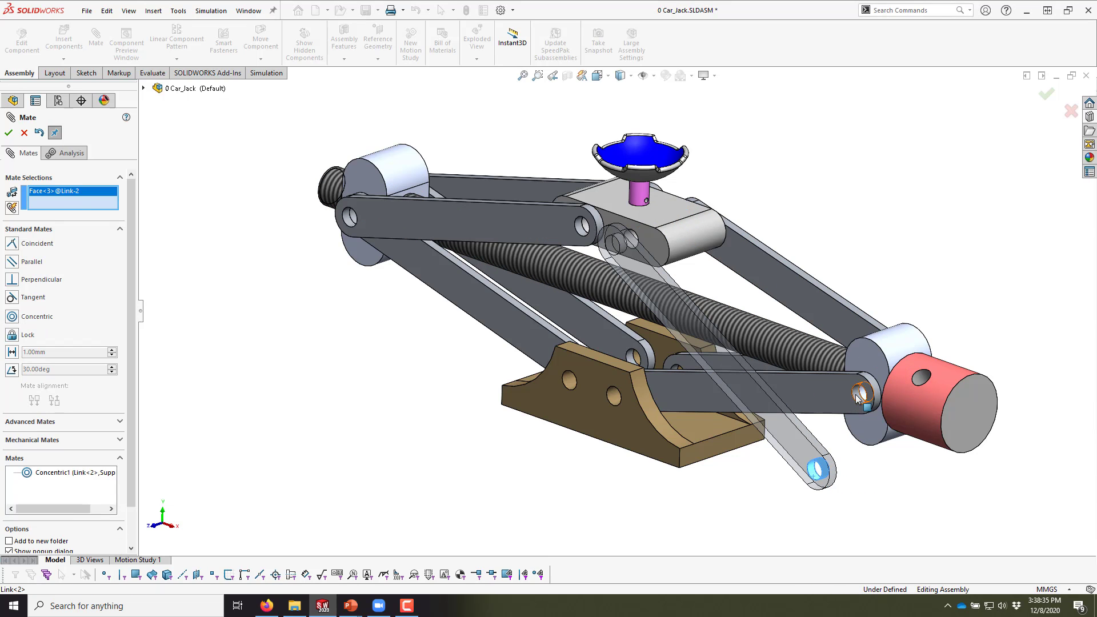
{"action": "left_click", "coordinate": [858, 396]}
{"action": "left_click", "coordinate": [989, 412]}
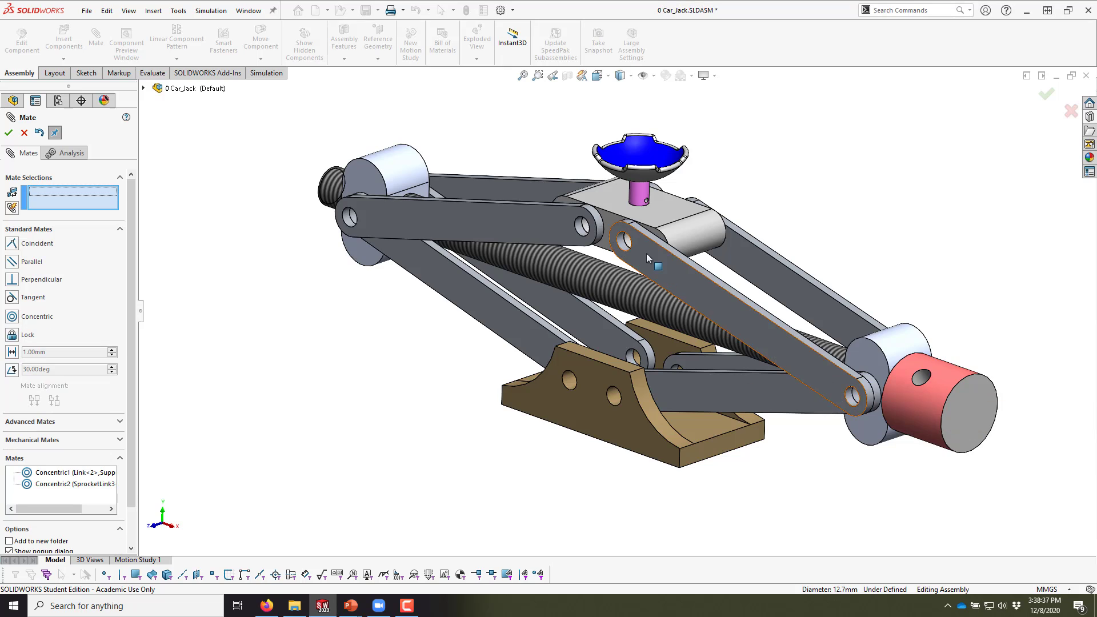
Add a coincident mate between the inner face of Link<2> and the side face of the Support block, and finish mating.
{"action": "middle_click_drag", "start_coordinate": [647, 254], "coordinate": [612, 280]}
{"action": "scroll", "coordinate": [614, 280], "scroll_direction": "down", "scroll_amount": 3}
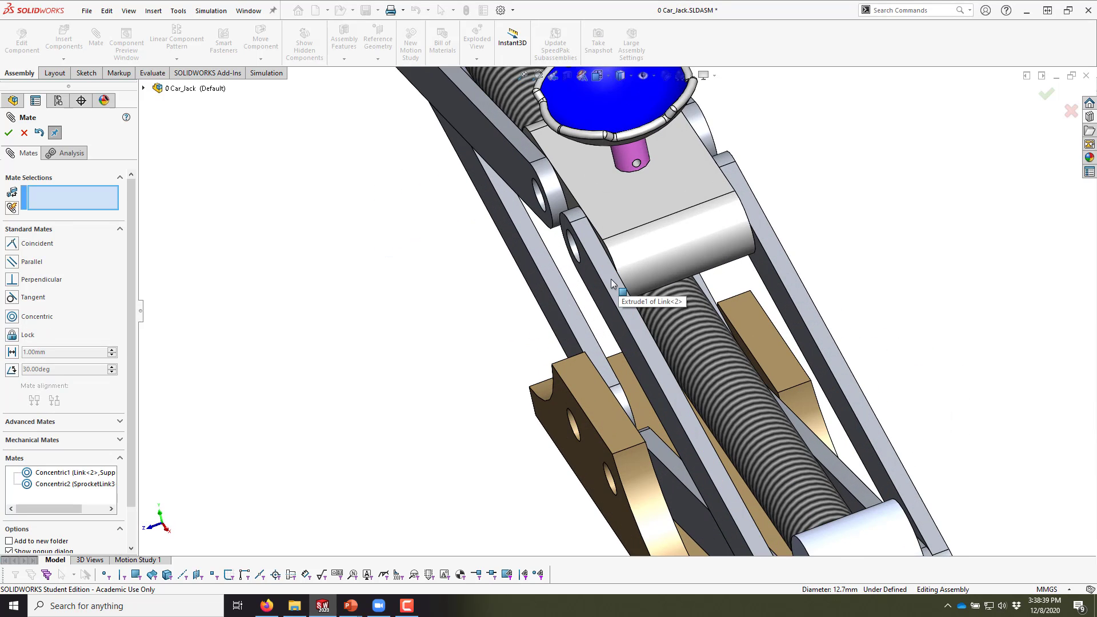
{"action": "left_click_drag", "start_coordinate": [612, 283], "coordinate": [552, 307]}
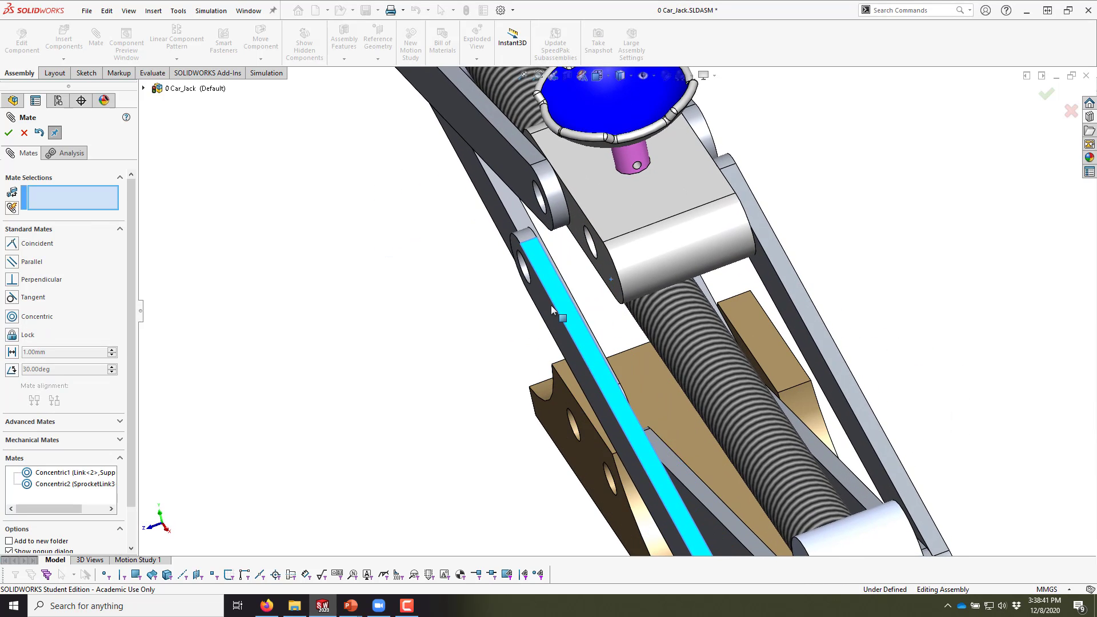
{"action": "middle_click_drag", "start_coordinate": [490, 321], "coordinate": [459, 335]}
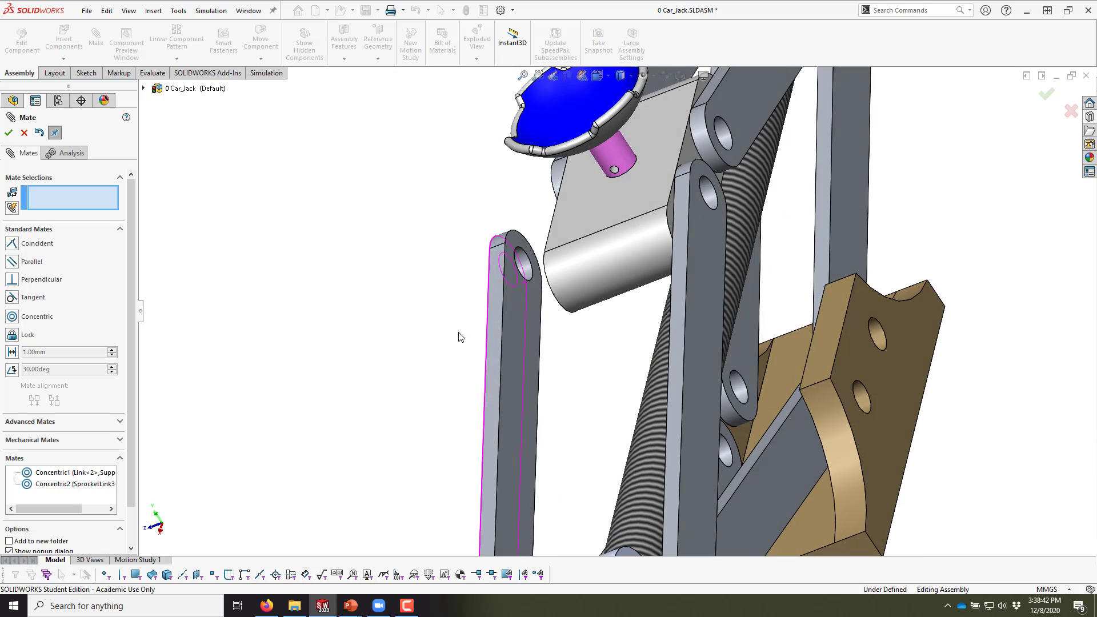
{"action": "left_click", "coordinate": [516, 318]}
{"action": "middle_click_drag", "start_coordinate": [530, 320], "coordinate": [573, 283]}
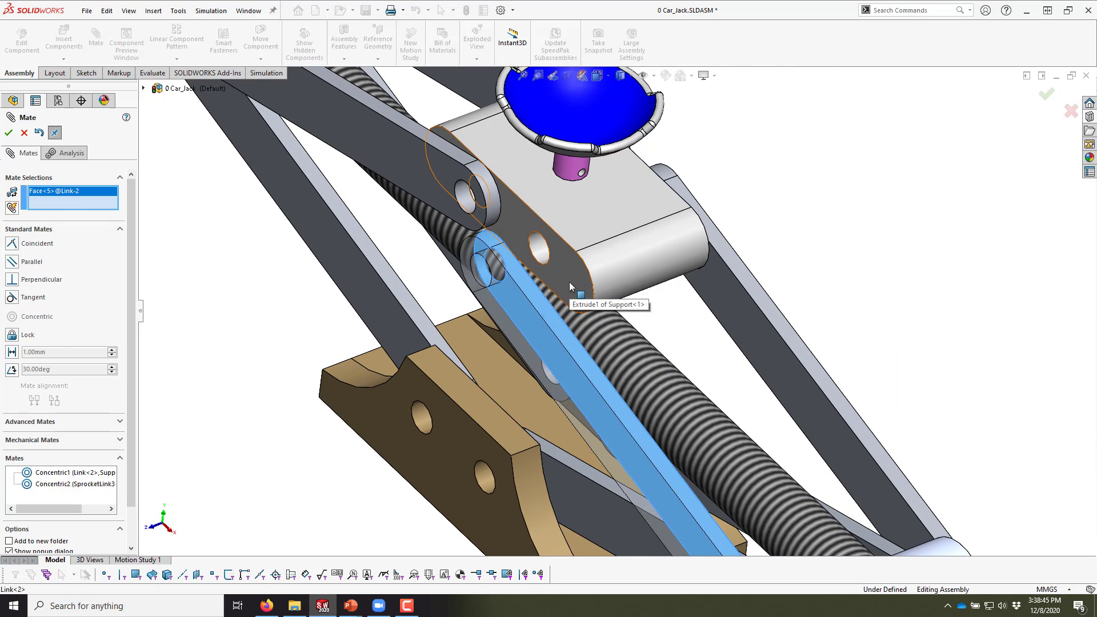
{"action": "left_click", "coordinate": [569, 282]}
{"action": "right_click", "coordinate": [569, 282]}
{"action": "key", "text": "z"}
{"action": "key", "text": "z"}
{"action": "key", "text": "z"}
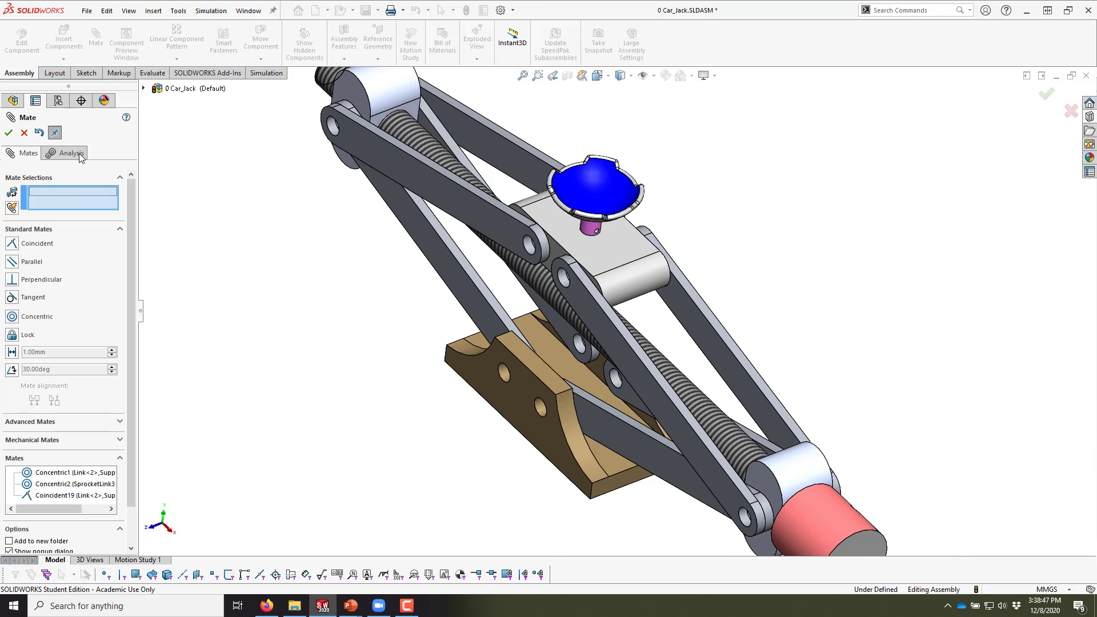
{"action": "left_click", "coordinate": [9, 133]}
Examine how Link<2> fits against the Support block, and collapse Folder1 to review the newly added mates.
{"action": "middle_click_drag", "start_coordinate": [306, 343], "coordinate": [601, 286]}
{"action": "scroll", "coordinate": [601, 291], "scroll_direction": "down", "scroll_amount": 3}
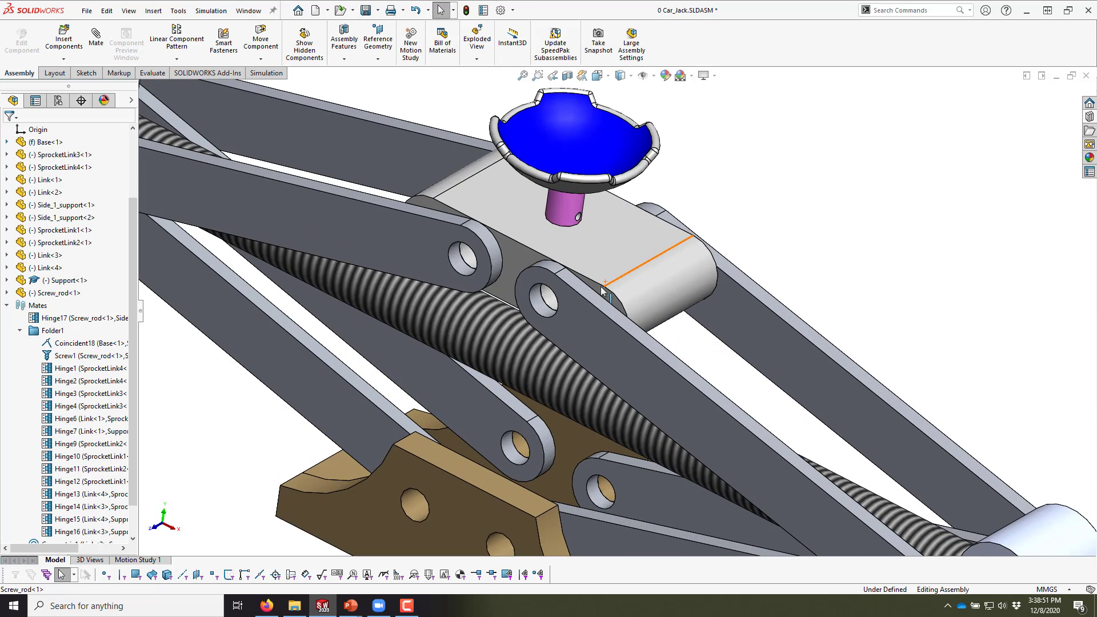
{"action": "scroll", "coordinate": [529, 306], "scroll_direction": "down", "scroll_amount": 3}
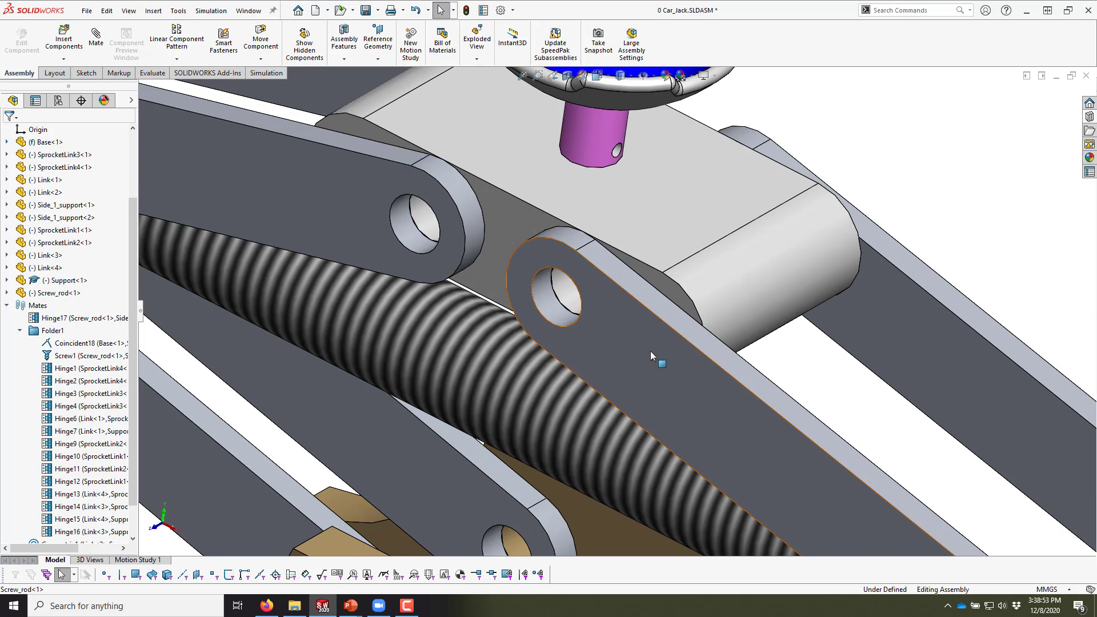
{"action": "key", "text": "f"}
{"action": "scroll", "coordinate": [657, 360], "scroll_direction": "up", "scroll_amount": 3}
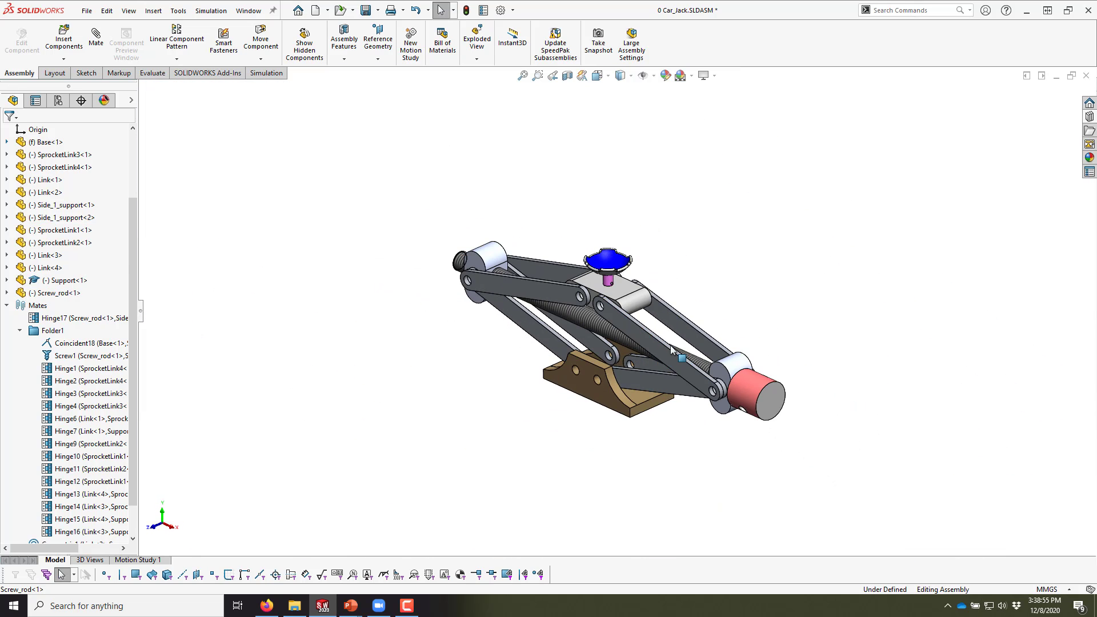
{"action": "scroll", "coordinate": [671, 348], "scroll_direction": "down", "scroll_amount": 2}
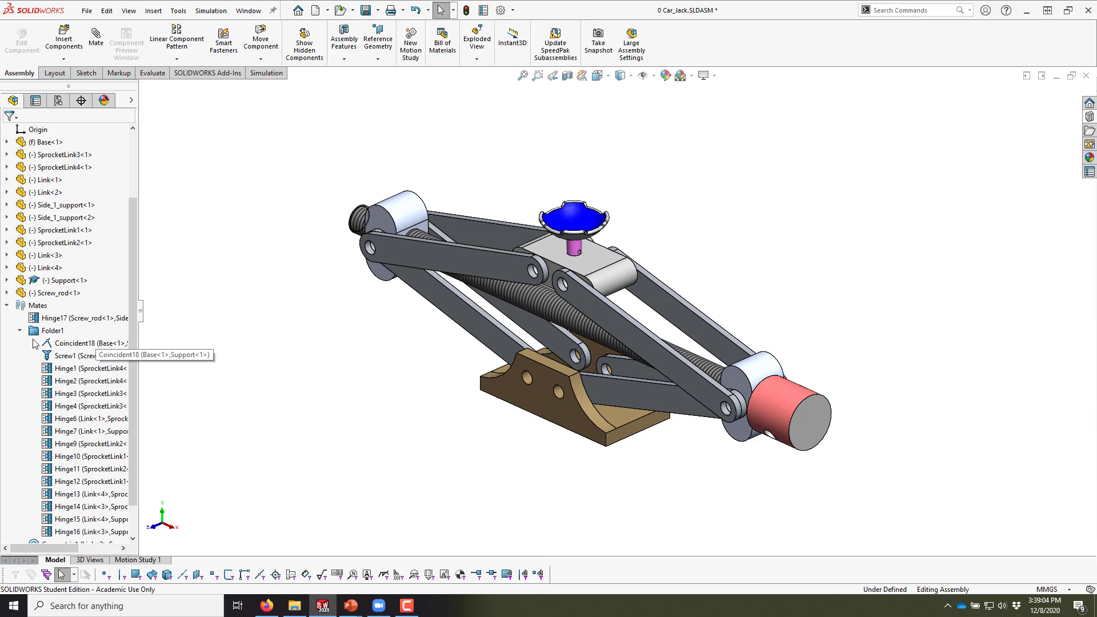
{"action": "left_click", "coordinate": [20, 331]}
{"action": "middle_click_drag", "start_coordinate": [743, 334], "coordinate": [737, 302]}
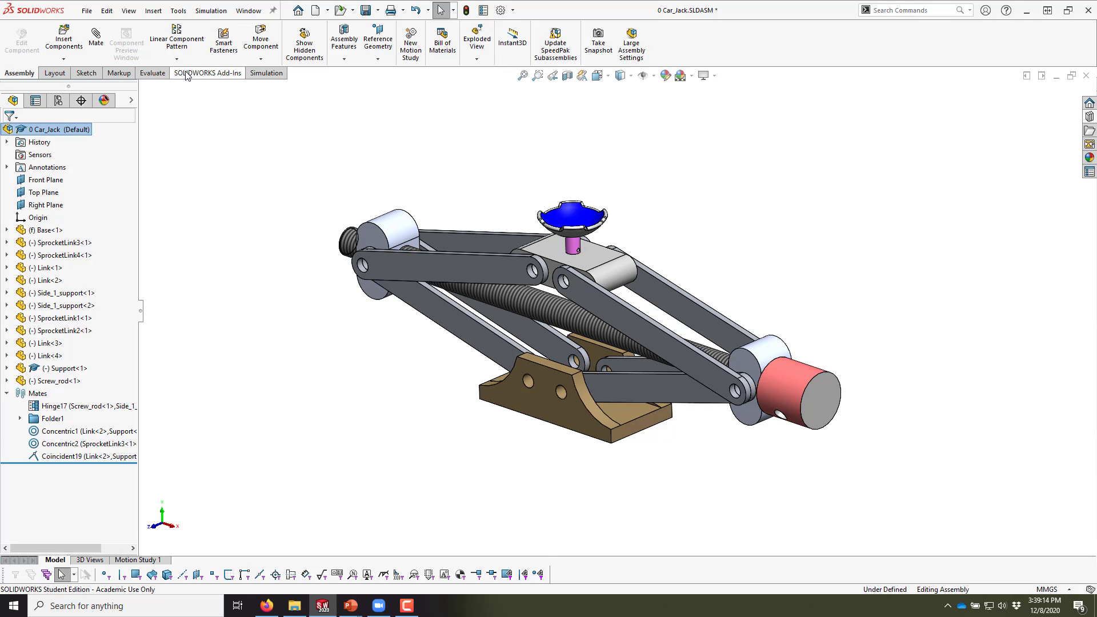
Enable the SOLIDWORKS Motion add-in and set Motion Study 1 to the Motion Analysis study type.
{"action": "left_click", "coordinate": [219, 74]}
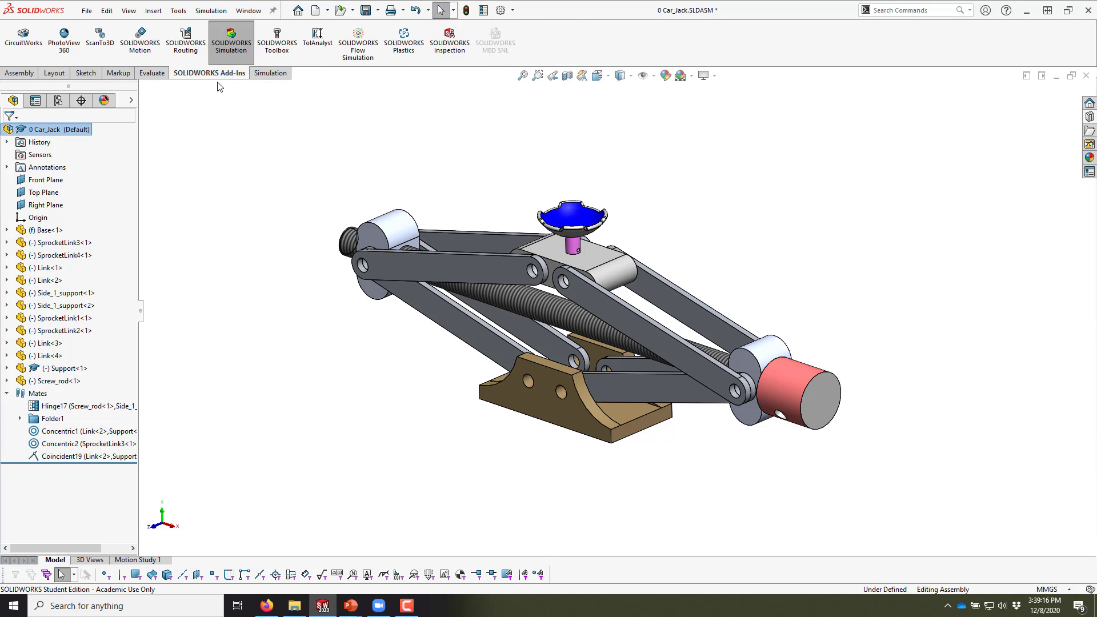
{"action": "left_click", "coordinate": [140, 46]}
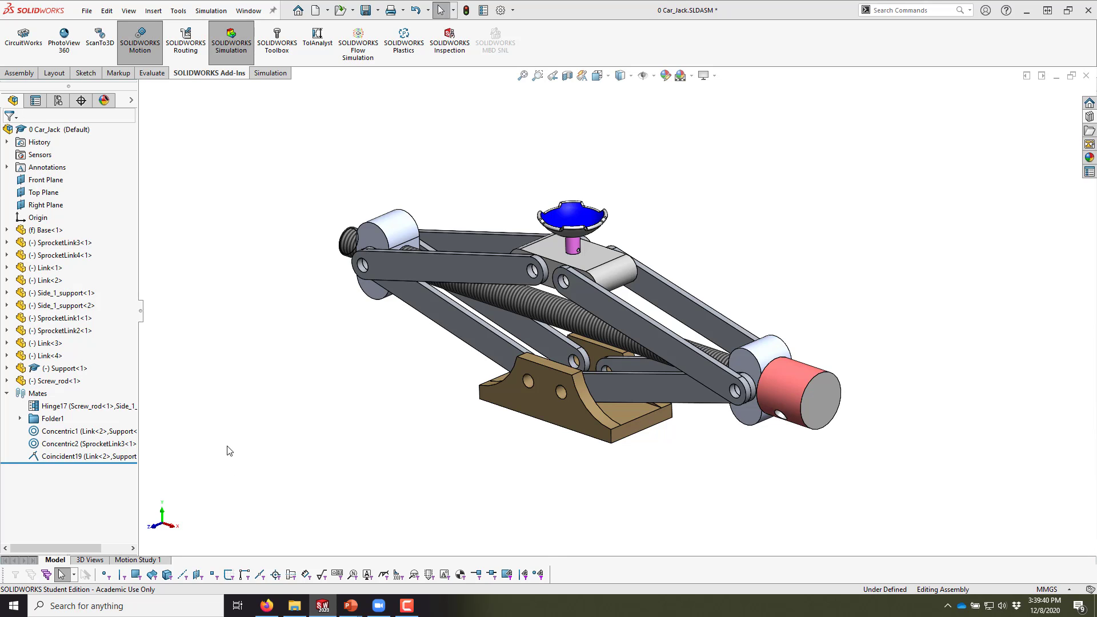
{"action": "left_click", "coordinate": [147, 563]}
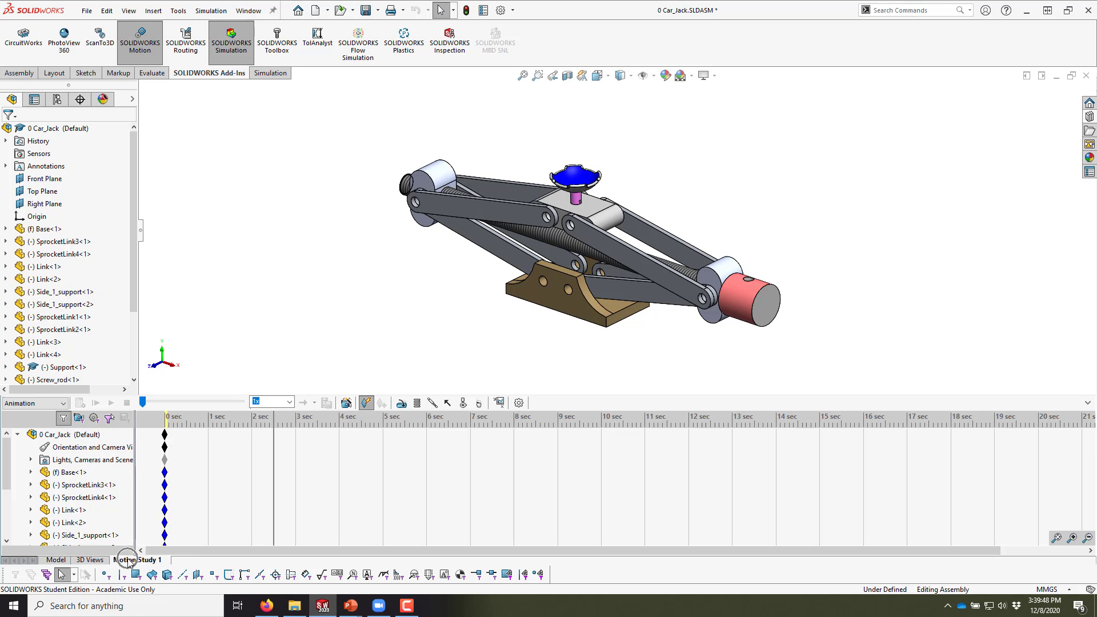
{"action": "left_click", "coordinate": [61, 404]}
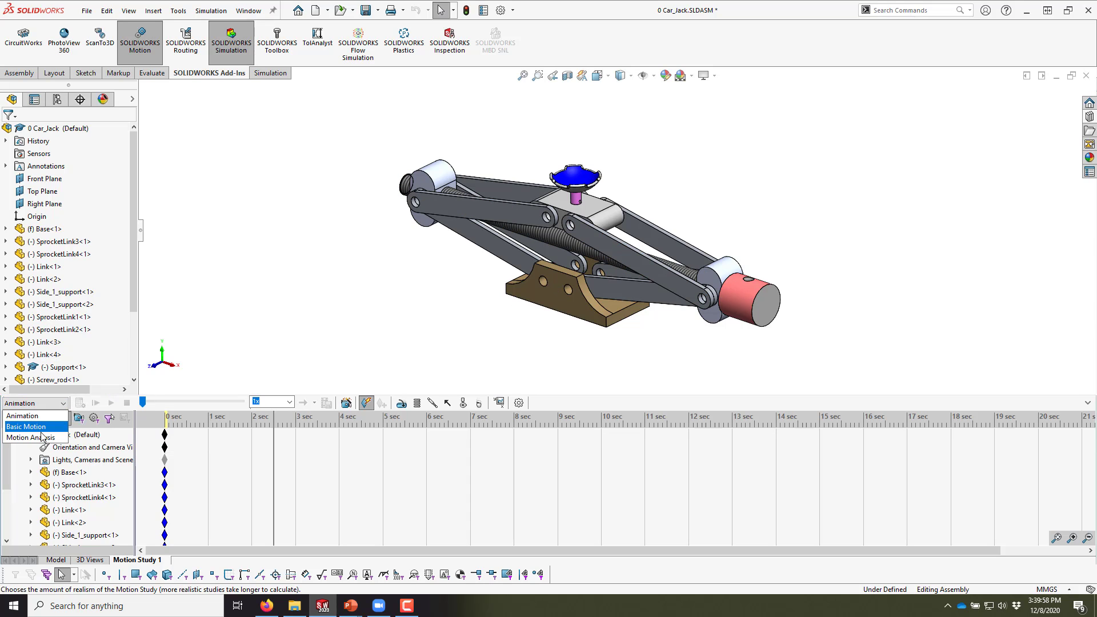
{"action": "left_click", "coordinate": [40, 439]}
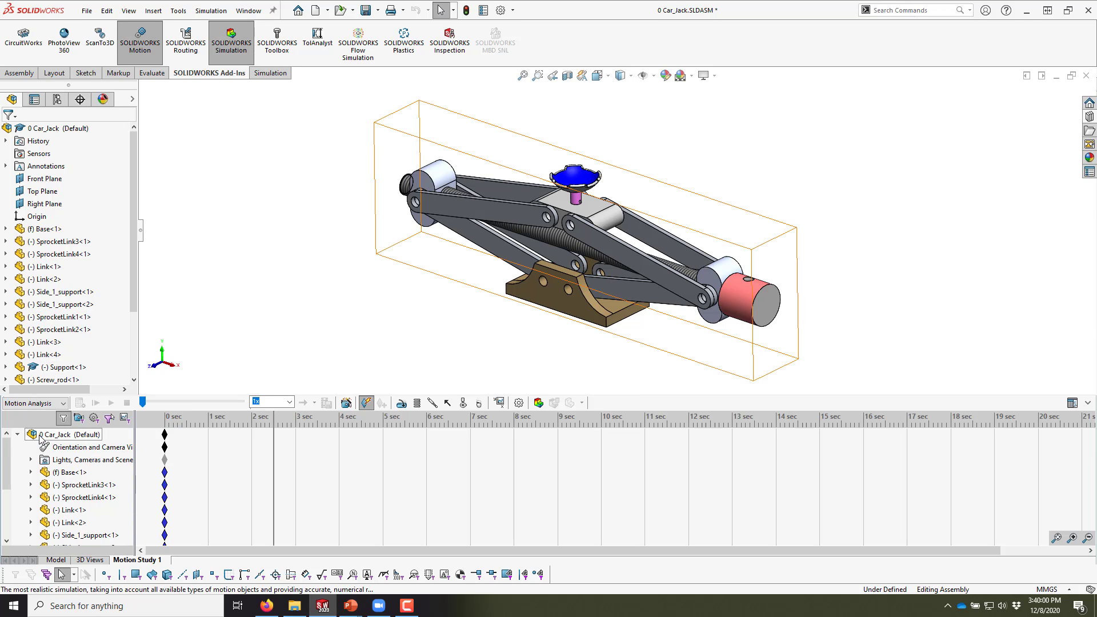
Disable playback of view keys for the motion study's Orientation and Camera Views.
{"action": "right_click", "coordinate": [77, 450]}
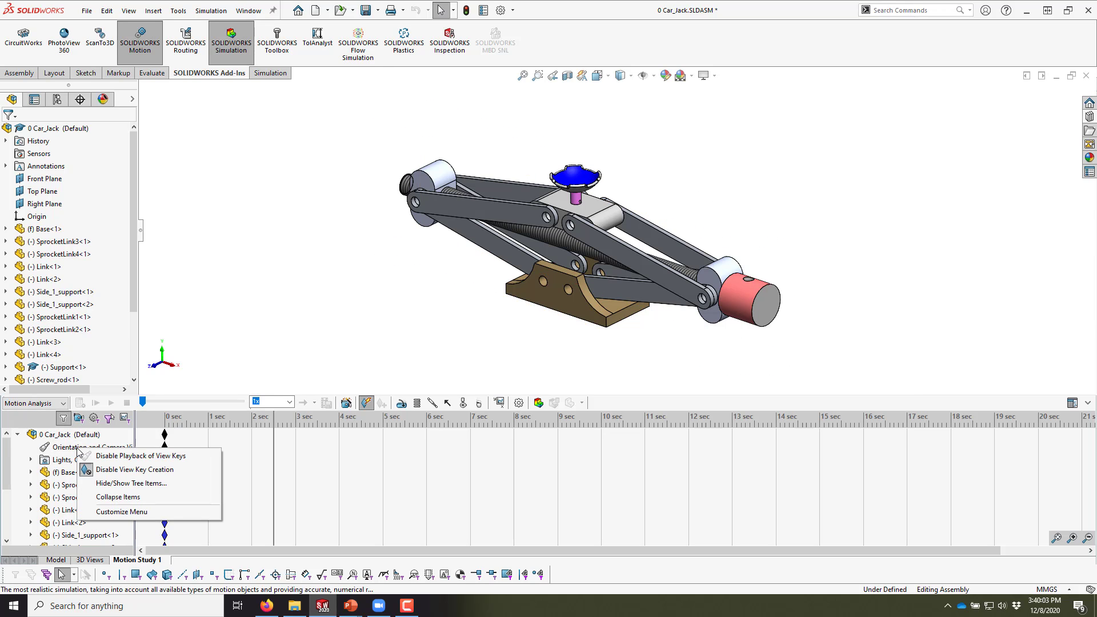
{"action": "left_click", "coordinate": [109, 456]}
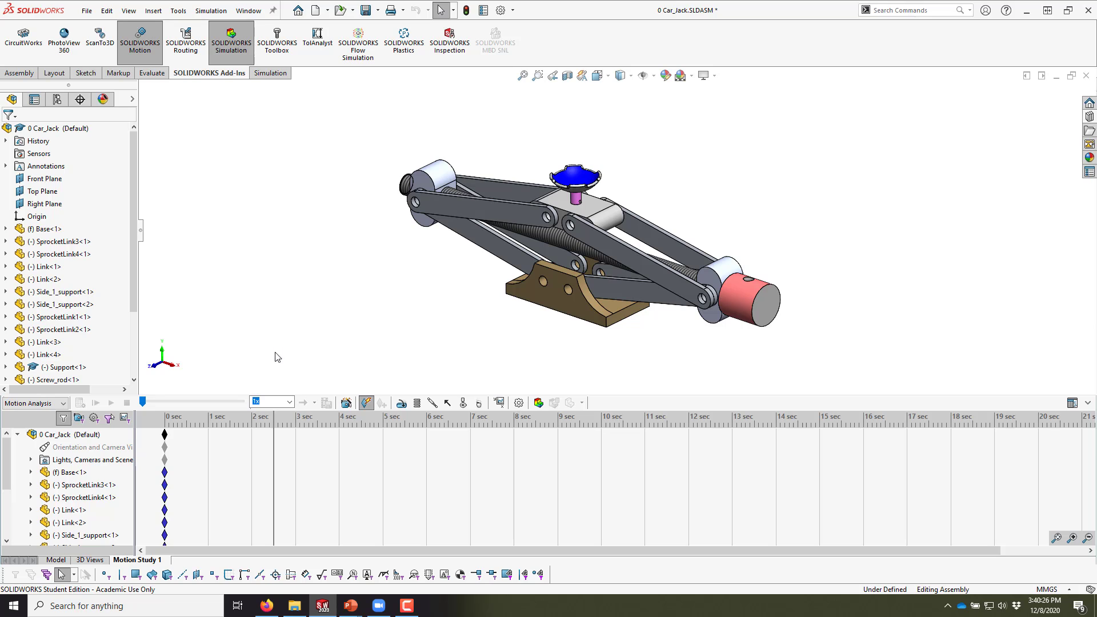
Add a rotary motor on the red screw head's cylindrical face with reversed direction and a constant speed of 120 RPM.
{"action": "scroll", "coordinate": [613, 241], "scroll_direction": "up", "scroll_amount": 1}
{"action": "scroll", "coordinate": [613, 241], "scroll_direction": "down", "scroll_amount": 3}
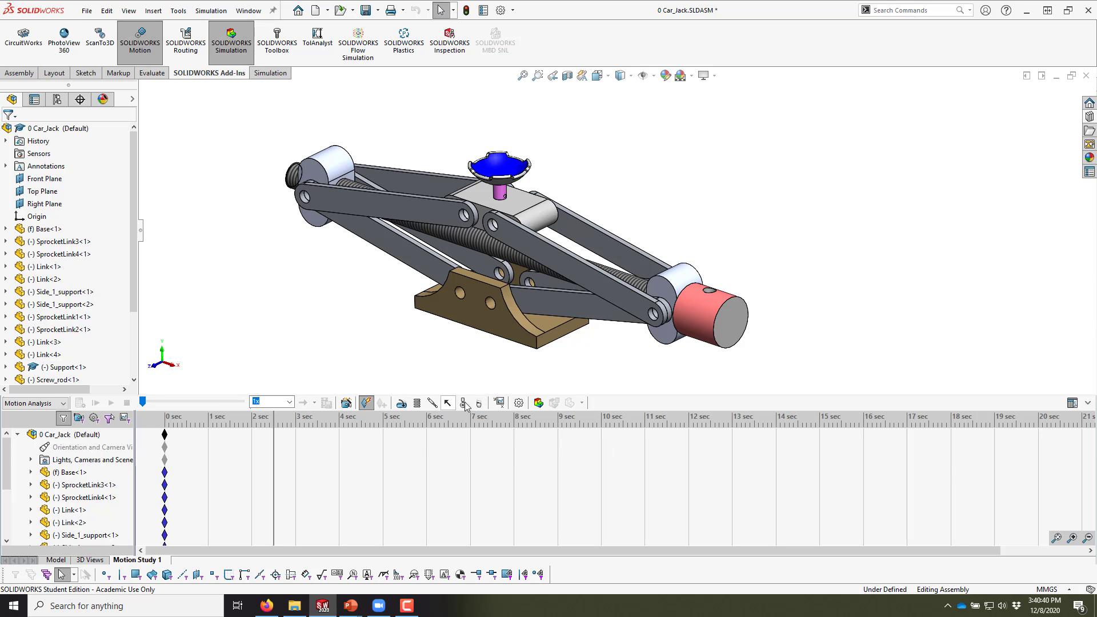
{"action": "left_click", "coordinate": [402, 405]}
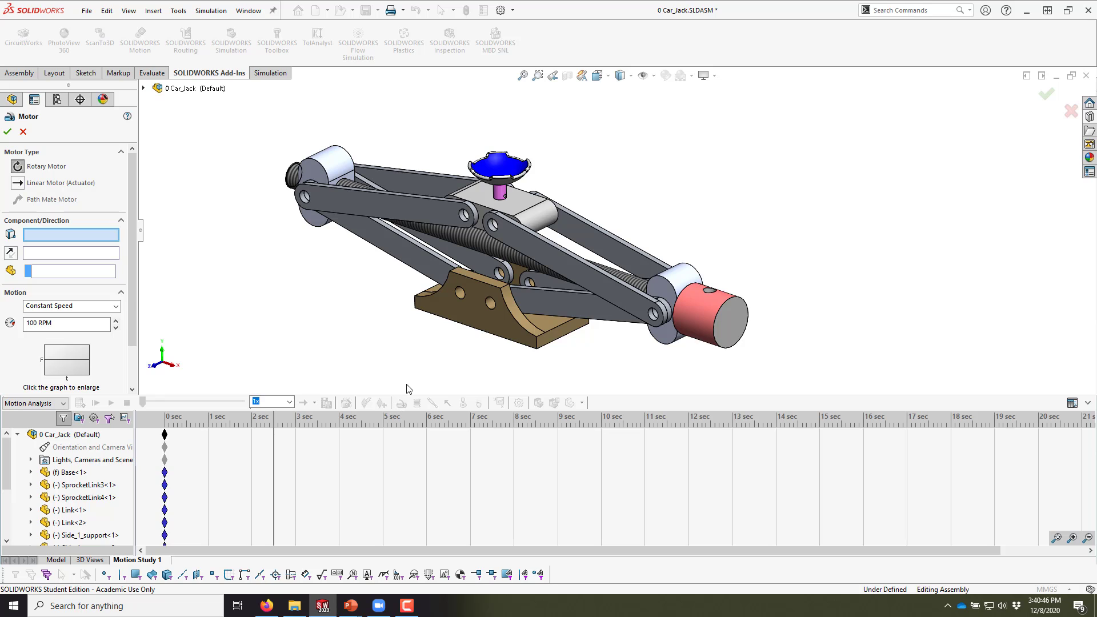
{"action": "left_click", "coordinate": [708, 312]}
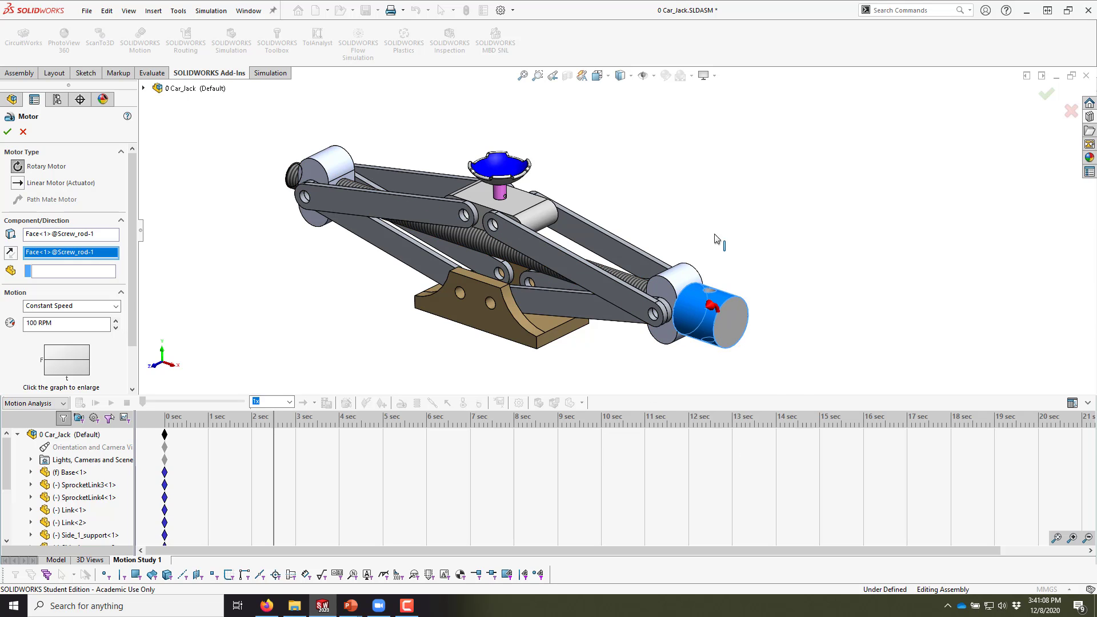
{"action": "left_click", "coordinate": [10, 252]}
{"action": "middle_click_drag", "start_coordinate": [495, 338], "coordinate": [688, 345]}
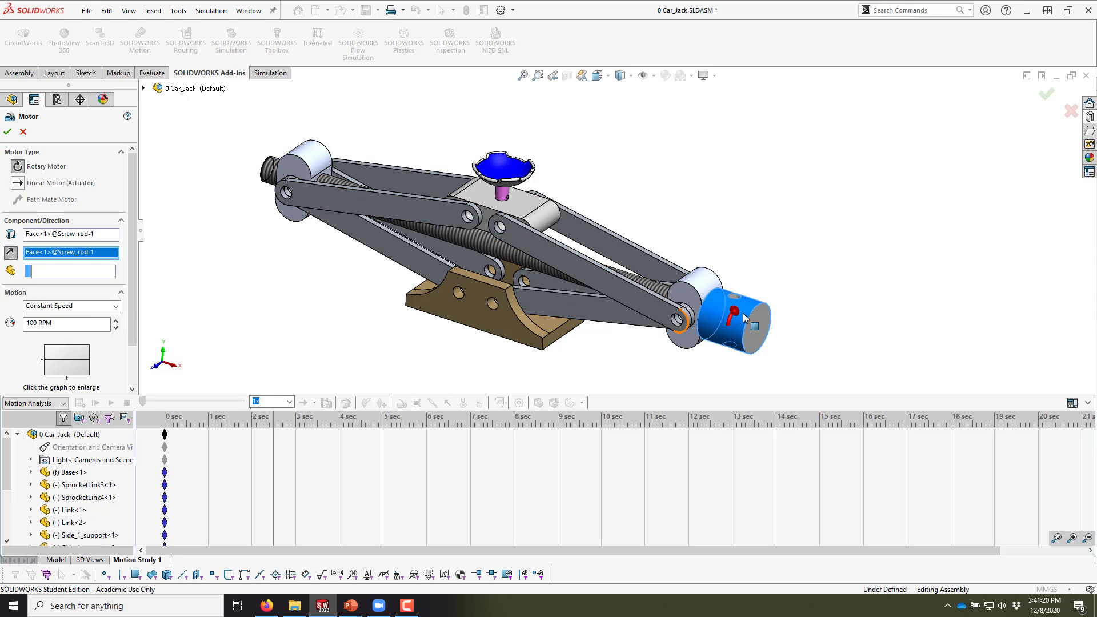
{"action": "middle_click_drag", "start_coordinate": [290, 281], "coordinate": [264, 275]}
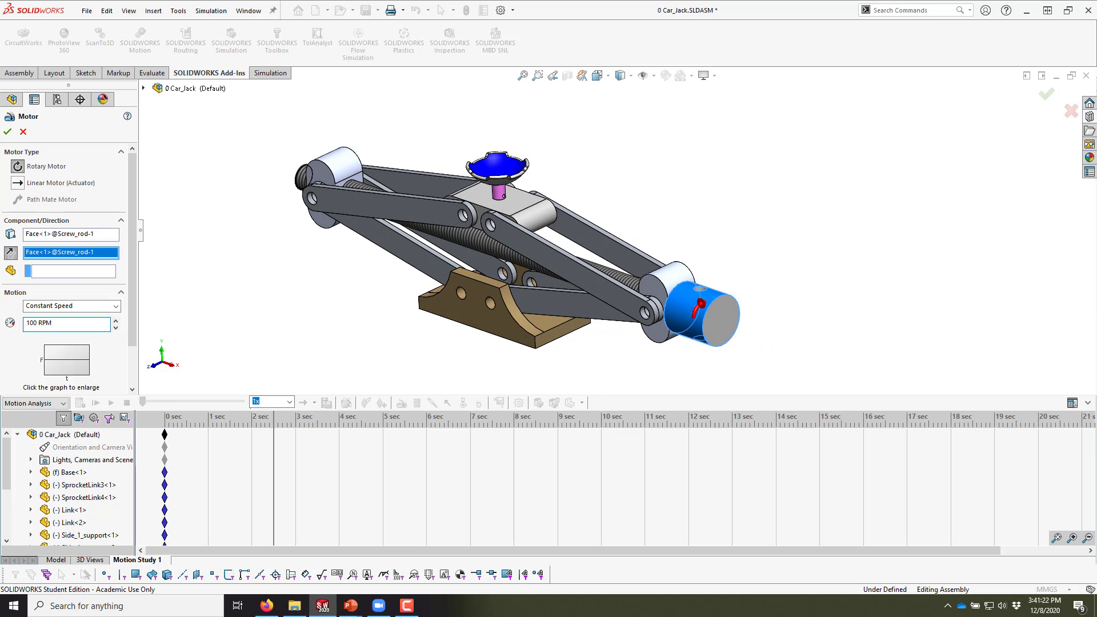
{"action": "double_click", "coordinate": [31, 322]}
{"action": "left_click", "coordinate": [119, 364]}
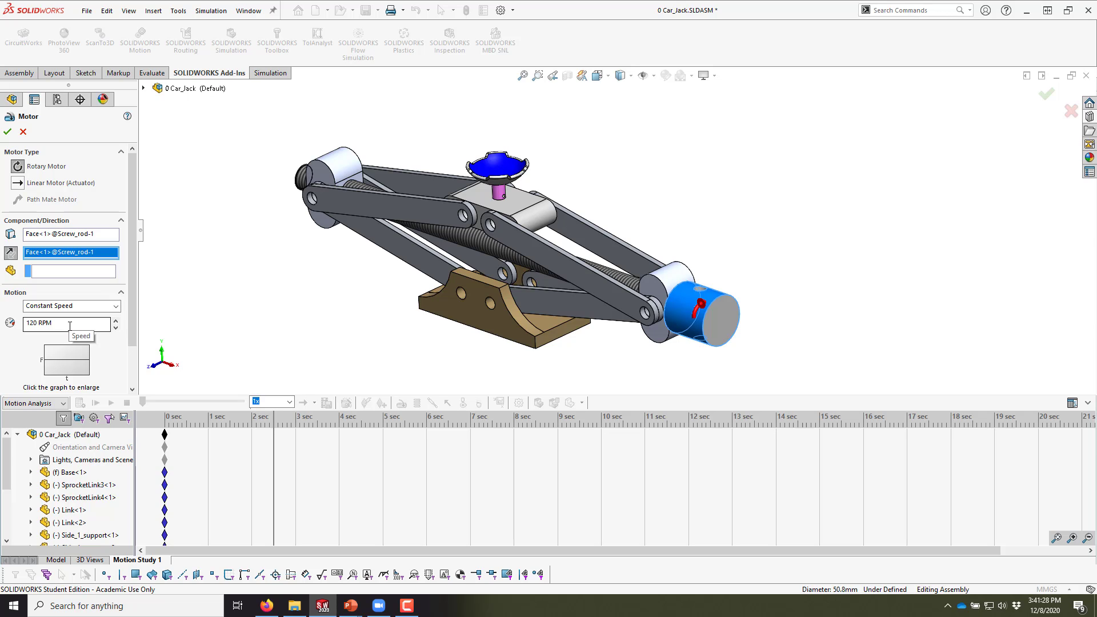
{"action": "left_click", "coordinate": [8, 132]}
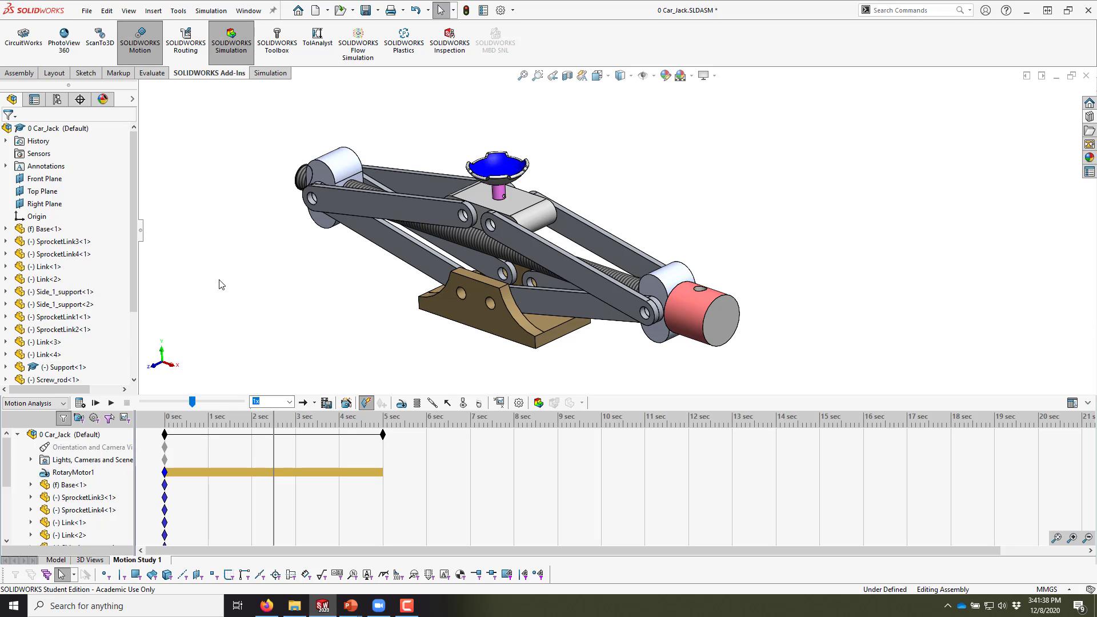
Calculate the motion study and play the jack's motion from the start.
{"action": "left_click", "coordinate": [80, 402]}
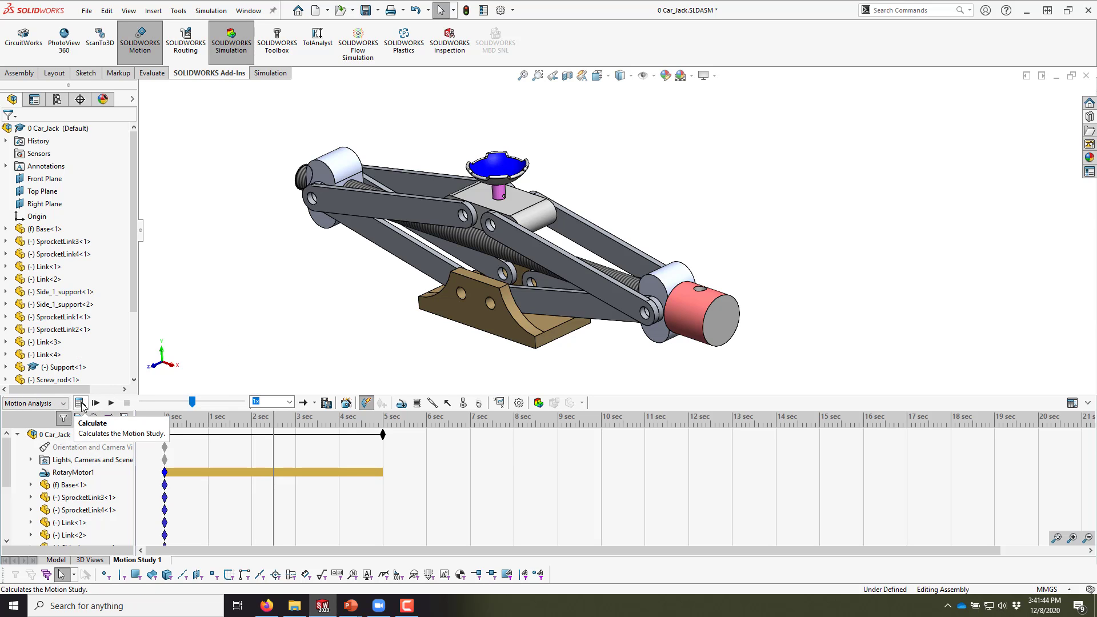
{"action": "left_click", "coordinate": [82, 404]}
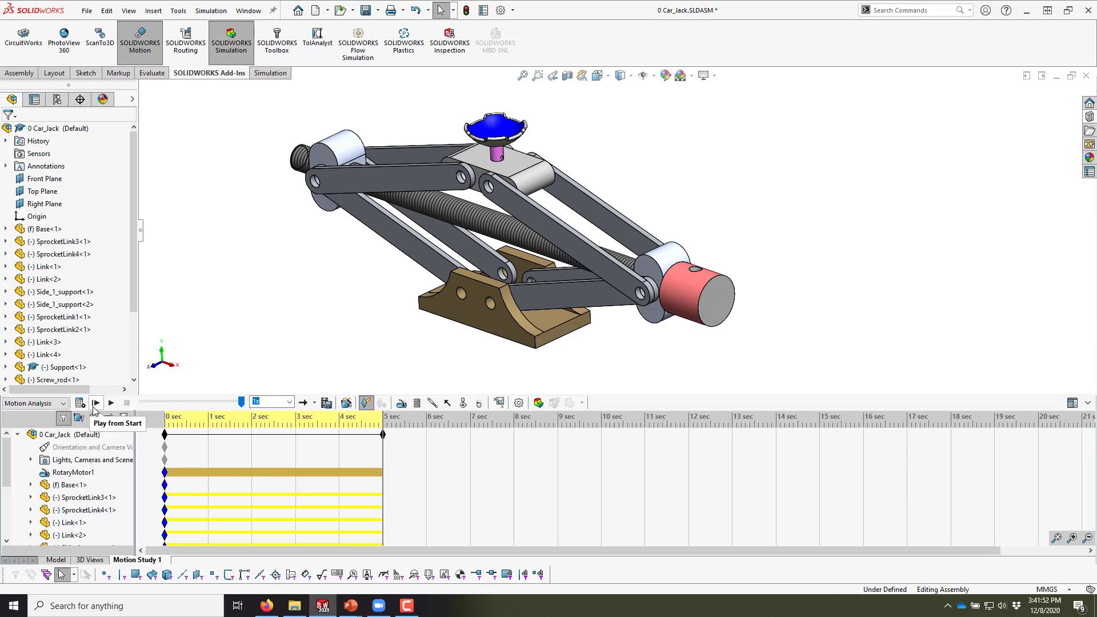
{"action": "left_click", "coordinate": [96, 403]}
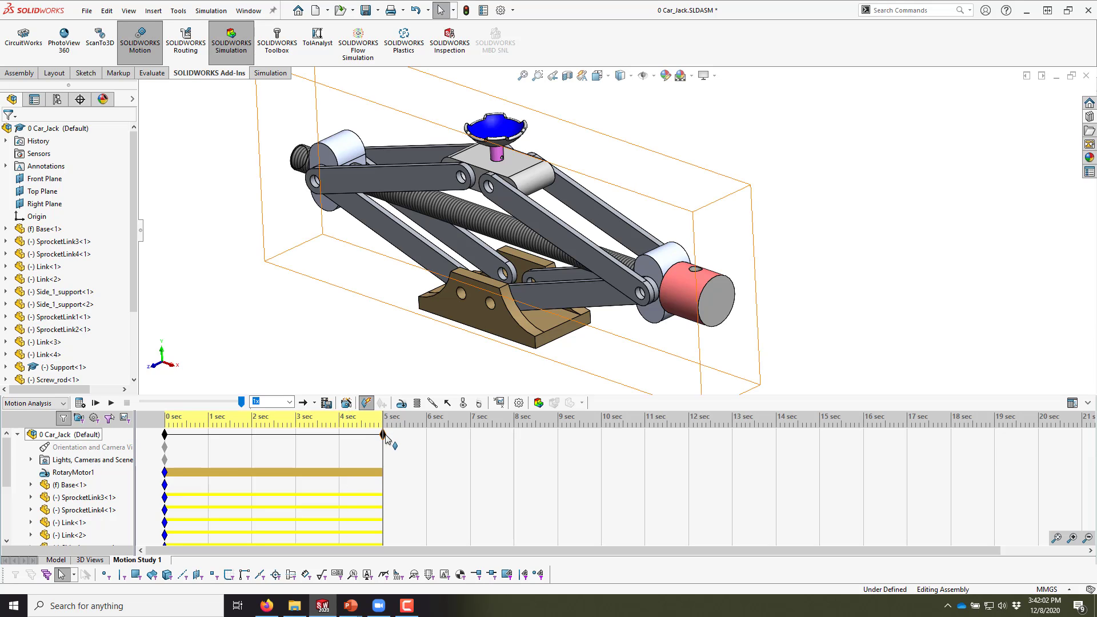
Extend the motion study's duration to 10 seconds and recalculate it.
{"action": "left_click_drag", "start_coordinate": [389, 434], "coordinate": [602, 434]}
{"action": "left_click", "coordinate": [79, 403]}
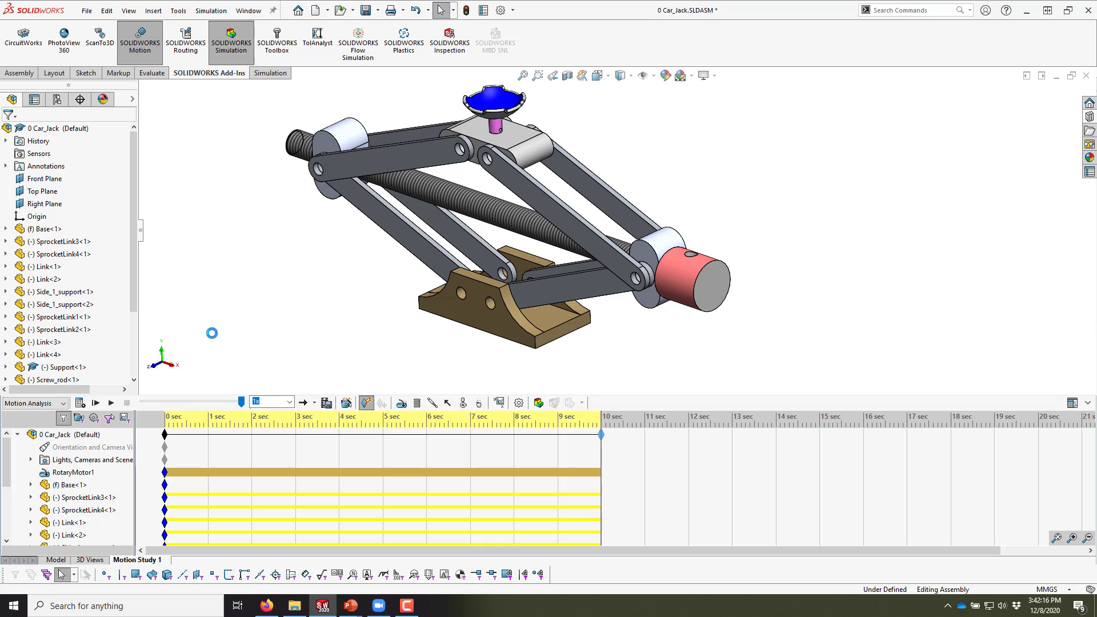
Define an action-only force on the Support's blue cup face, directed downward along the pink pin's cylindrical face.
{"action": "scroll", "coordinate": [564, 193], "scroll_direction": "up", "scroll_amount": 5}
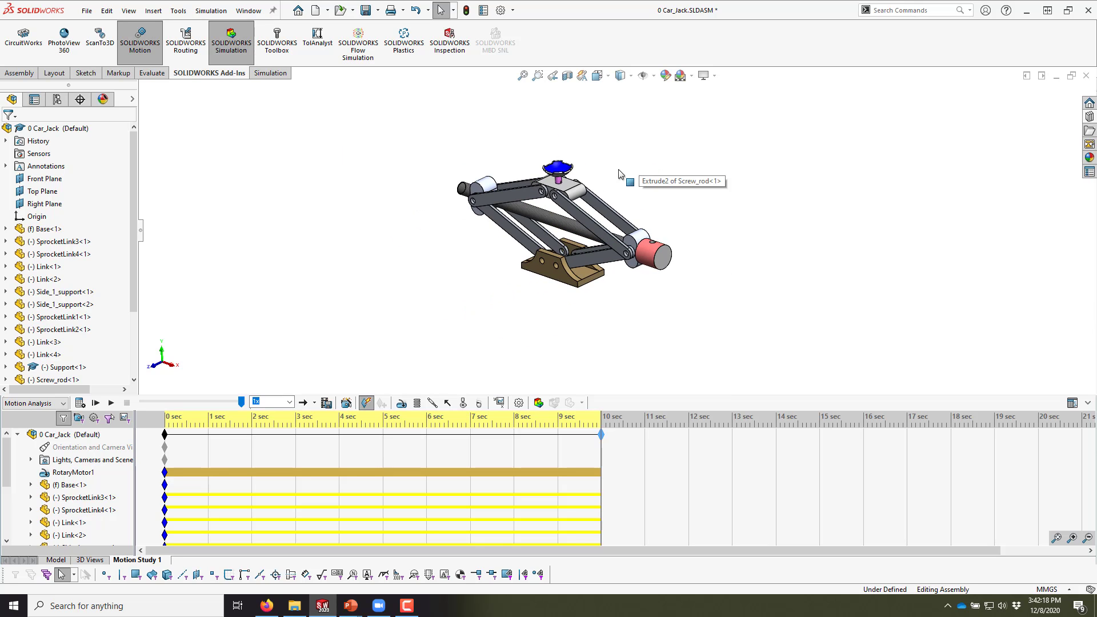
{"action": "scroll", "coordinate": [564, 193], "scroll_direction": "down", "scroll_amount": 4}
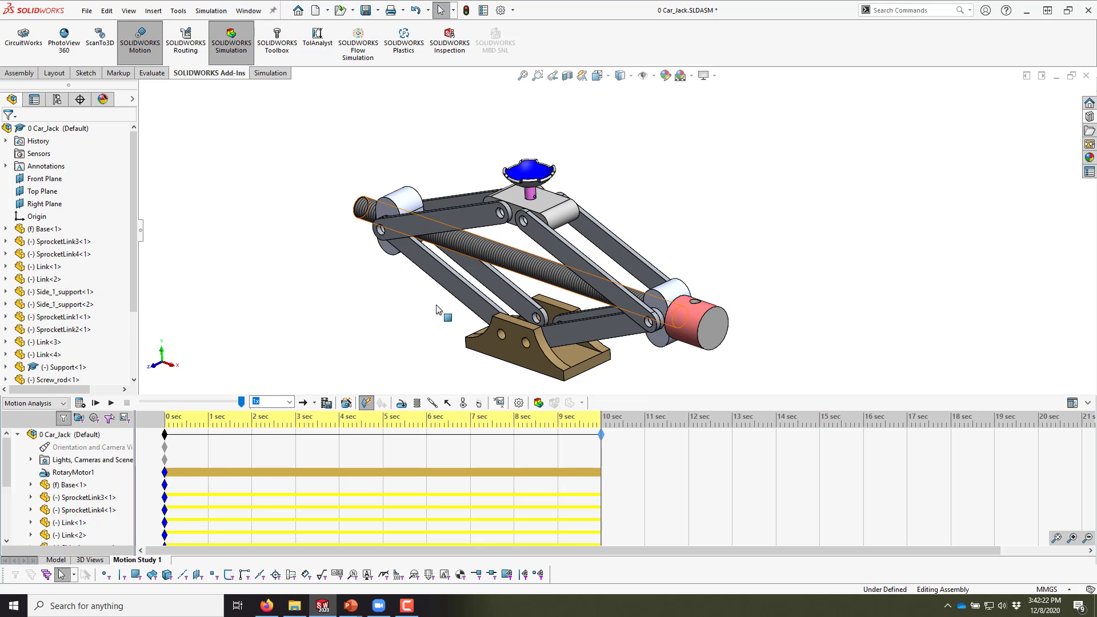
{"action": "left_click", "coordinate": [447, 403]}
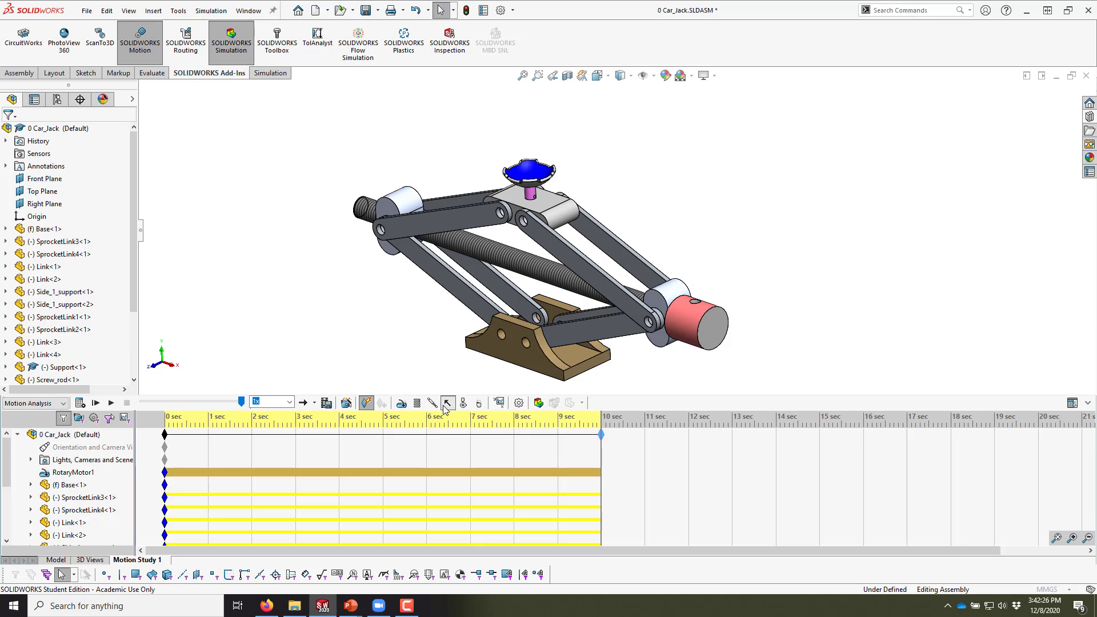
{"action": "left_click", "coordinate": [534, 172]}
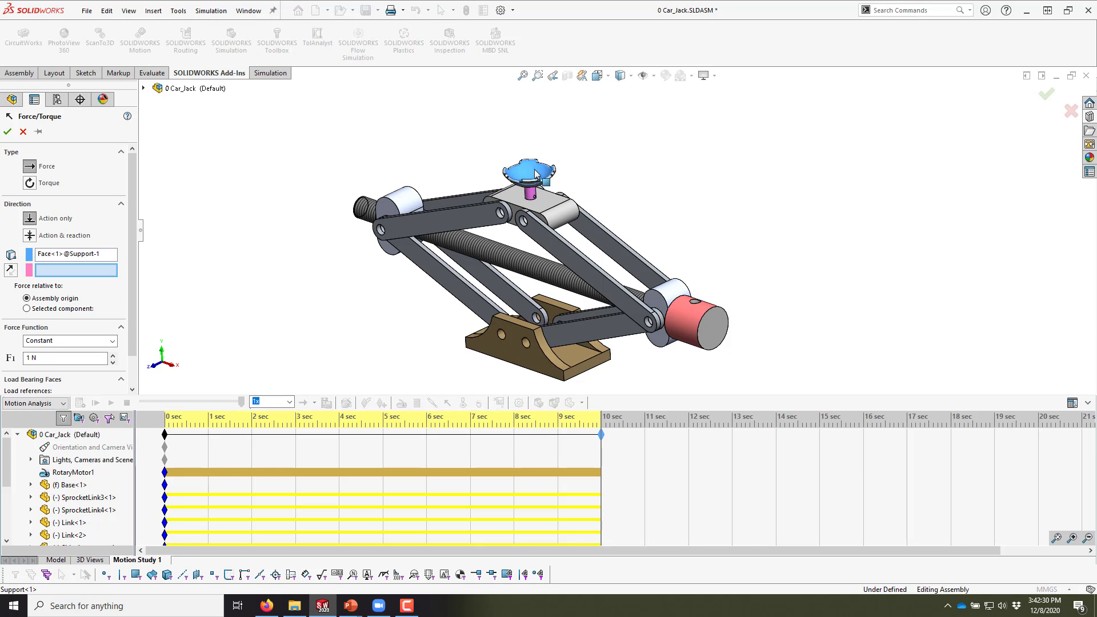
{"action": "scroll", "coordinate": [534, 172], "scroll_direction": "down", "scroll_amount": 4}
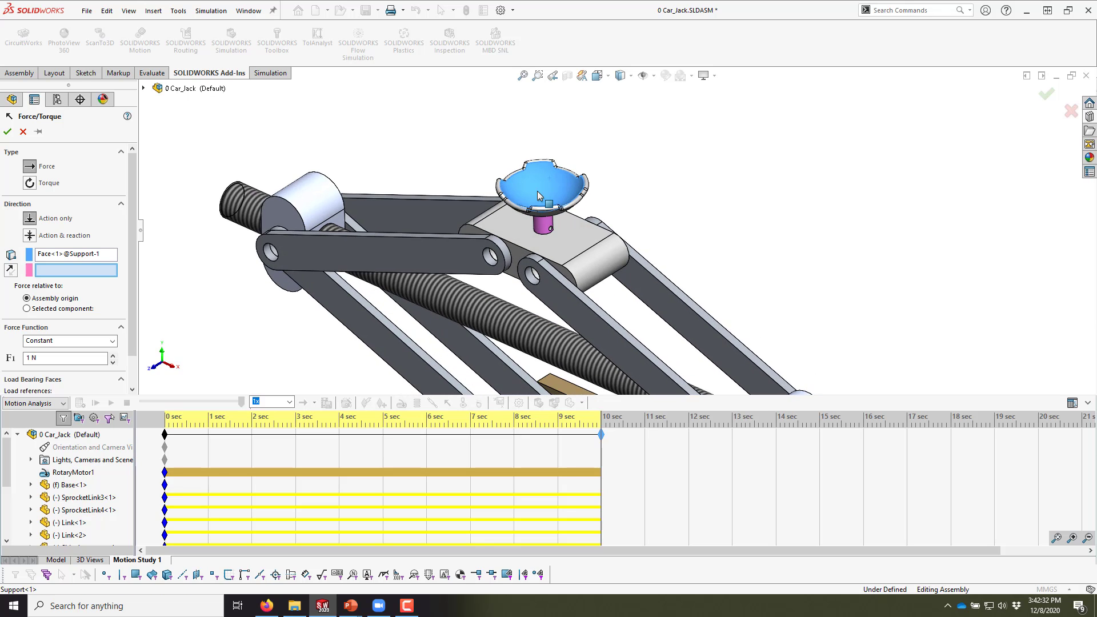
{"action": "middle_click_drag", "start_coordinate": [542, 191], "coordinate": [546, 175]}
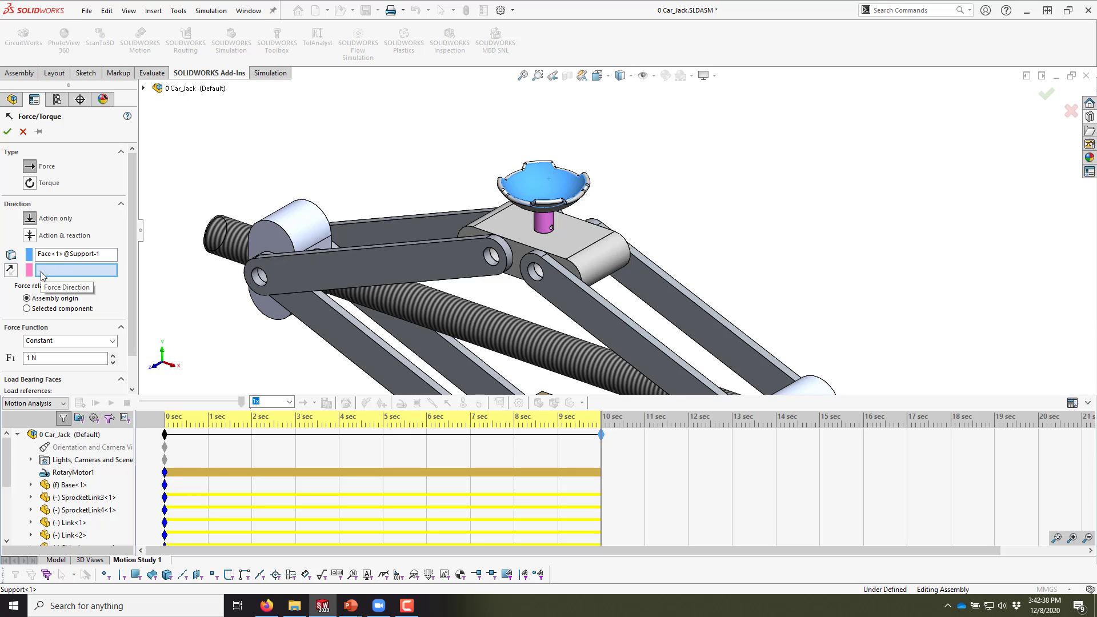
{"action": "left_click", "coordinate": [543, 225]}
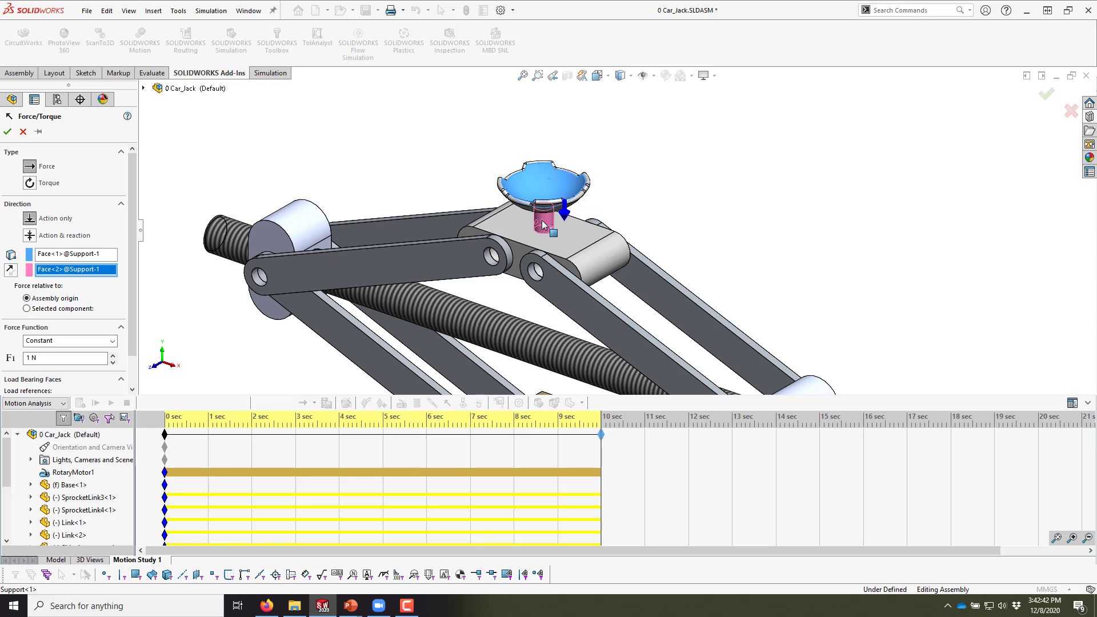
{"action": "middle_click_drag", "start_coordinate": [572, 231], "coordinate": [594, 240]}
{"action": "middle_click_drag", "start_coordinate": [575, 194], "coordinate": [579, 194]}
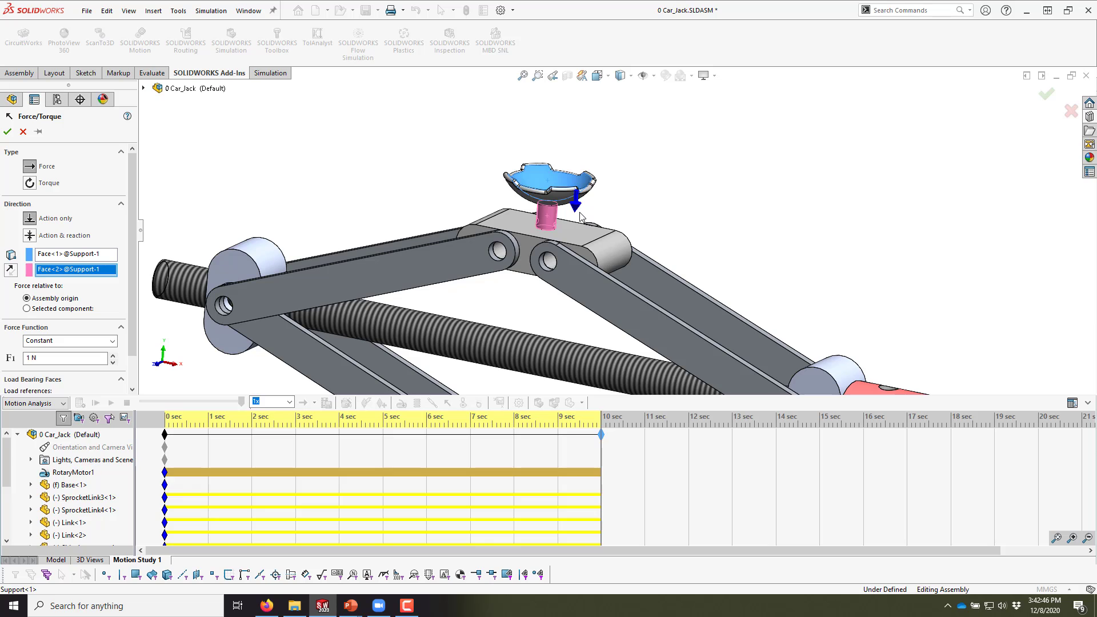
Set the constant force to 2000 lbf, apply it to the Support, and recalculate the motion study.
{"action": "left_click", "coordinate": [41, 358]}
{"action": "type", "text": "2000 lbf"}
{"action": "key", "text": "Return"}
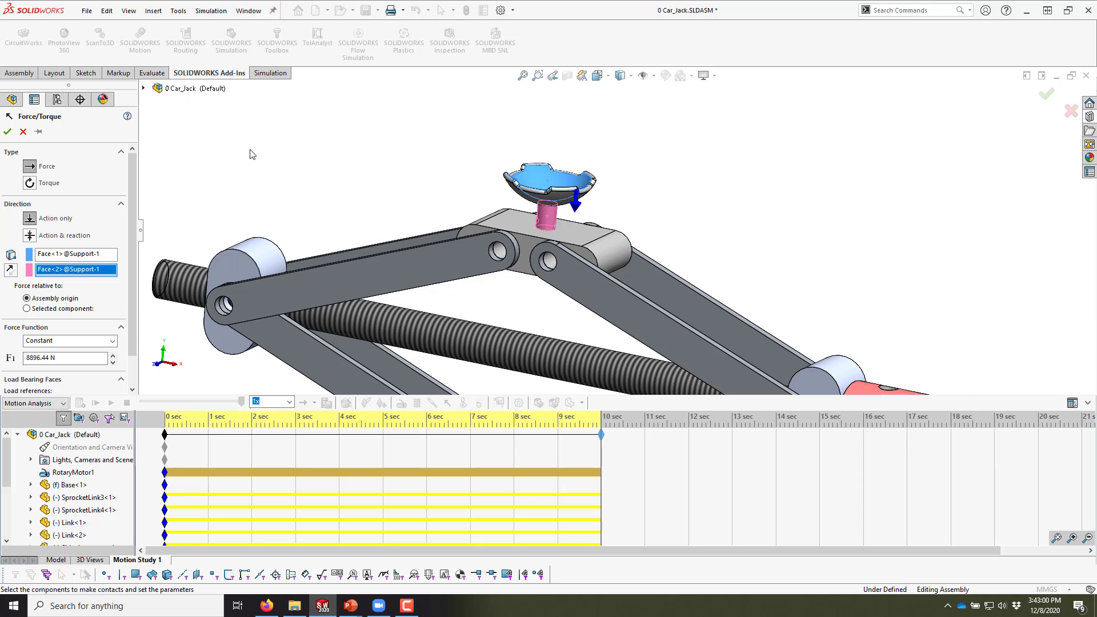
{"action": "key", "text": "f"}
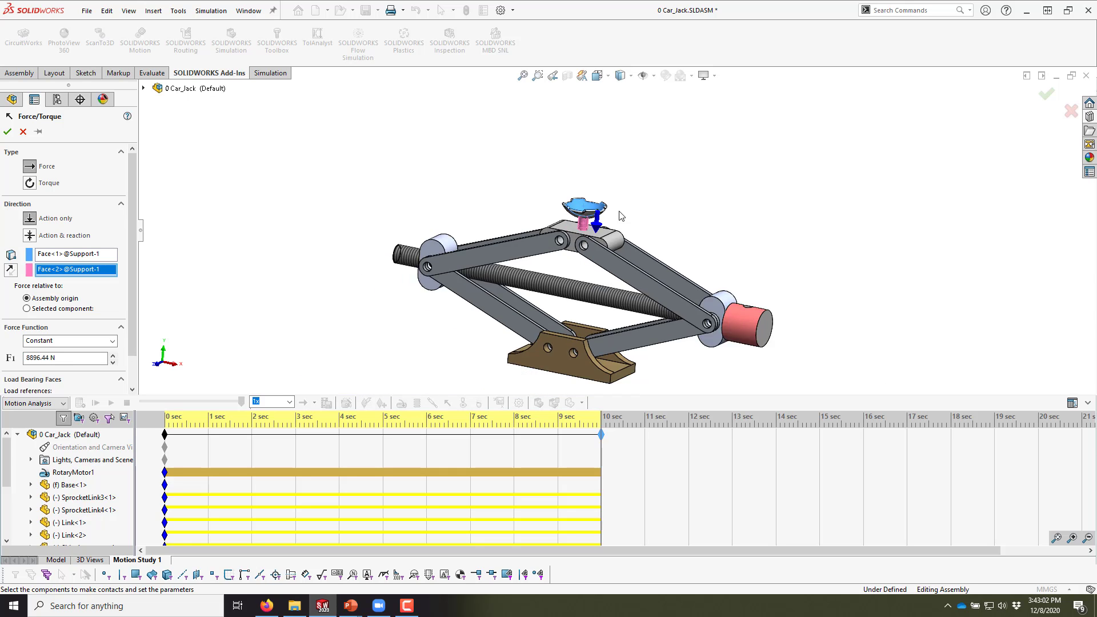
{"action": "middle_click_drag", "start_coordinate": [619, 214], "coordinate": [645, 294]}
{"action": "scroll", "coordinate": [645, 291], "scroll_direction": "up", "scroll_amount": 1}
{"action": "scroll", "coordinate": [608, 298], "scroll_direction": "down", "scroll_amount": 2}
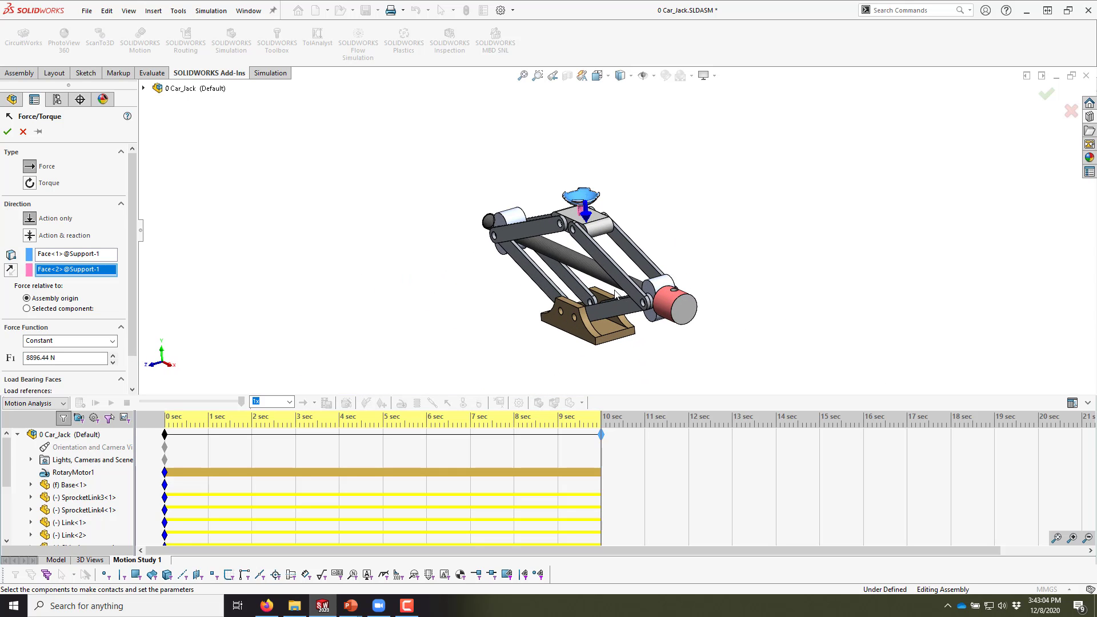
{"action": "left_click", "coordinate": [7, 132]}
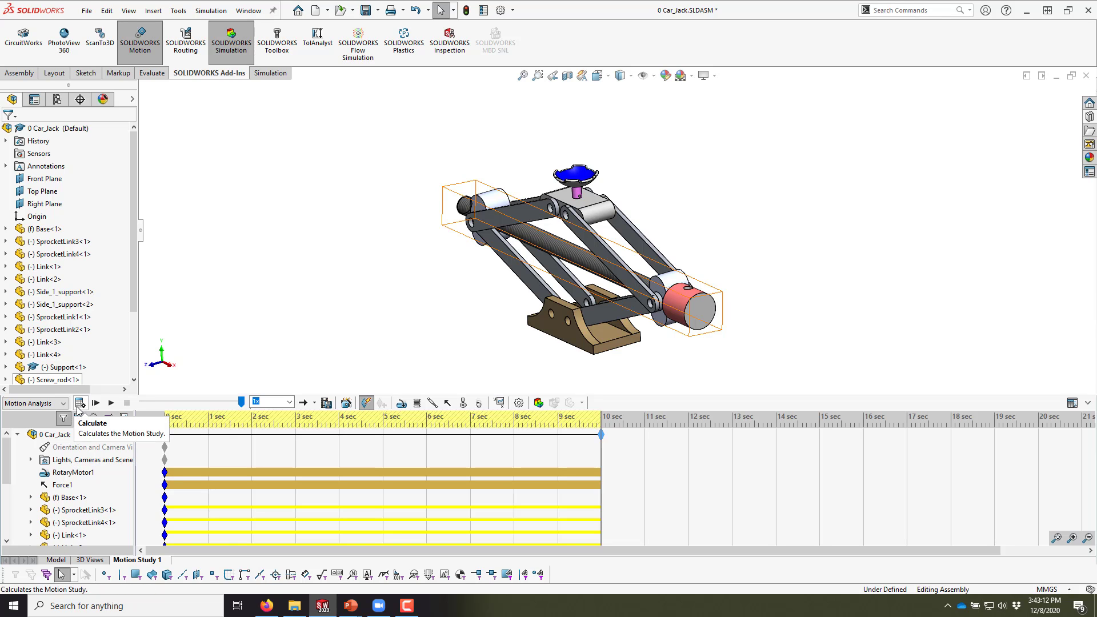
{"action": "left_click", "coordinate": [78, 407]}
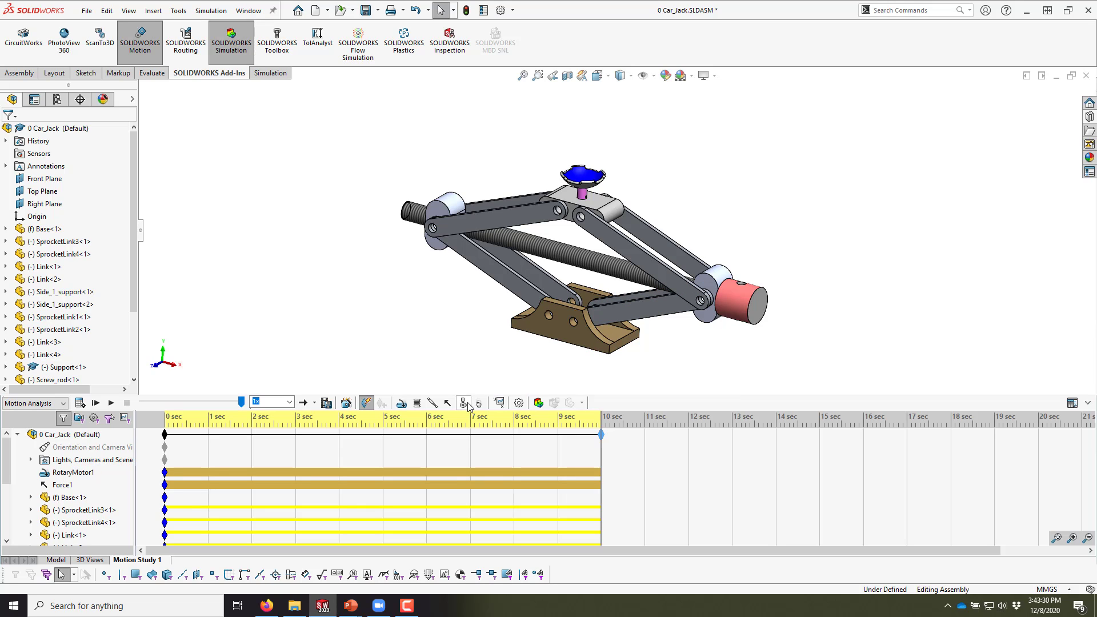
Start a new motion study result plot and set its category to Forces.
{"action": "left_click", "coordinate": [500, 402]}
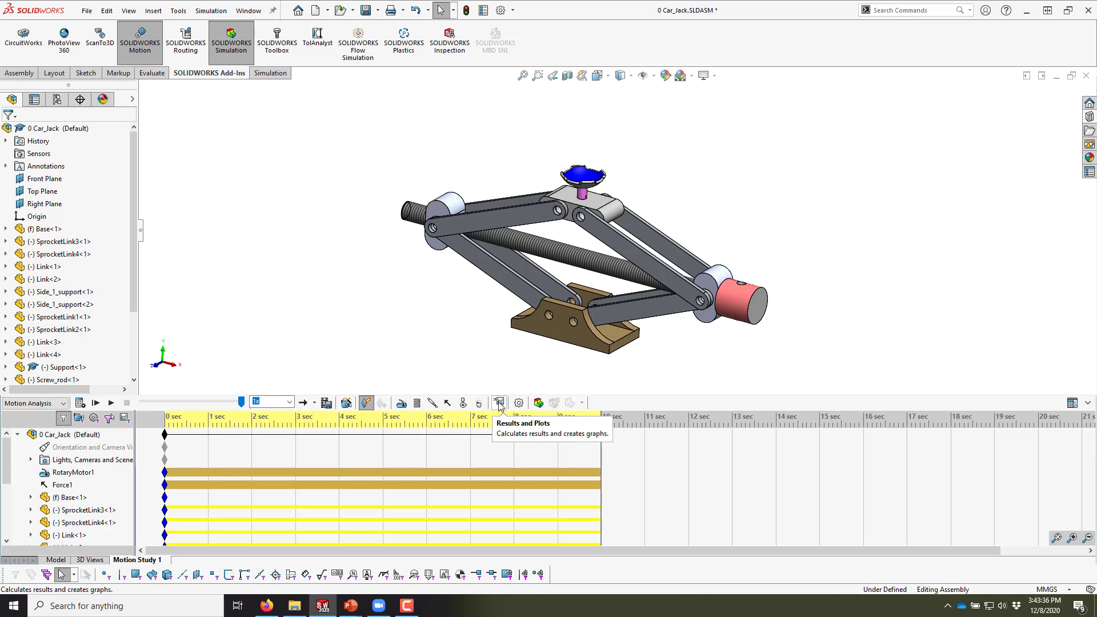
{"action": "left_click", "coordinate": [69, 434]}
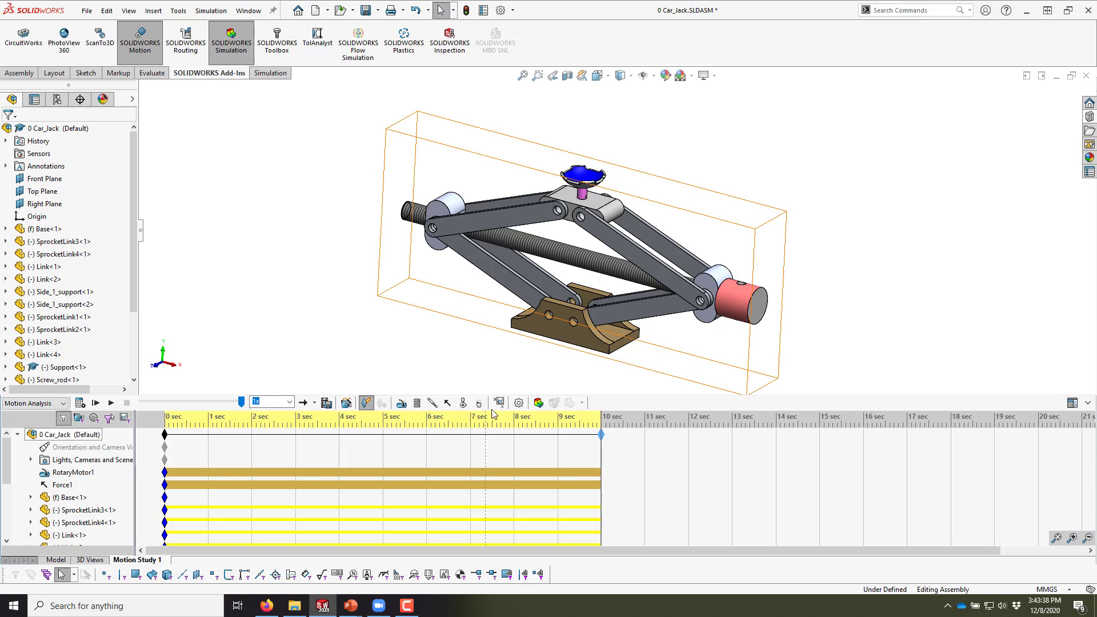
{"action": "left_click", "coordinate": [501, 404]}
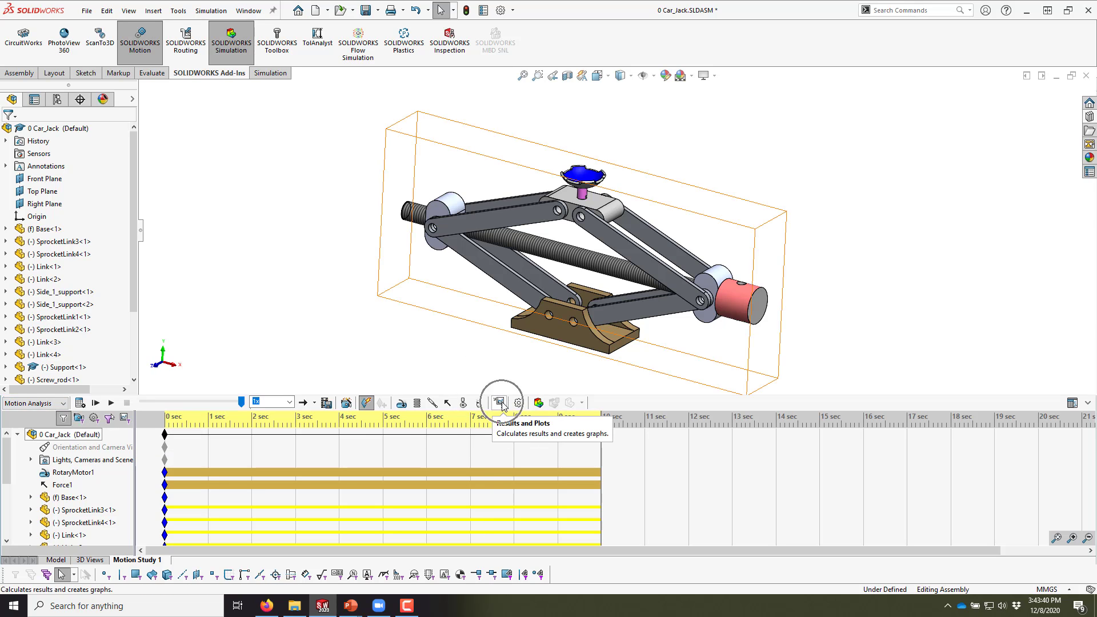
{"action": "left_click", "coordinate": [501, 404]}
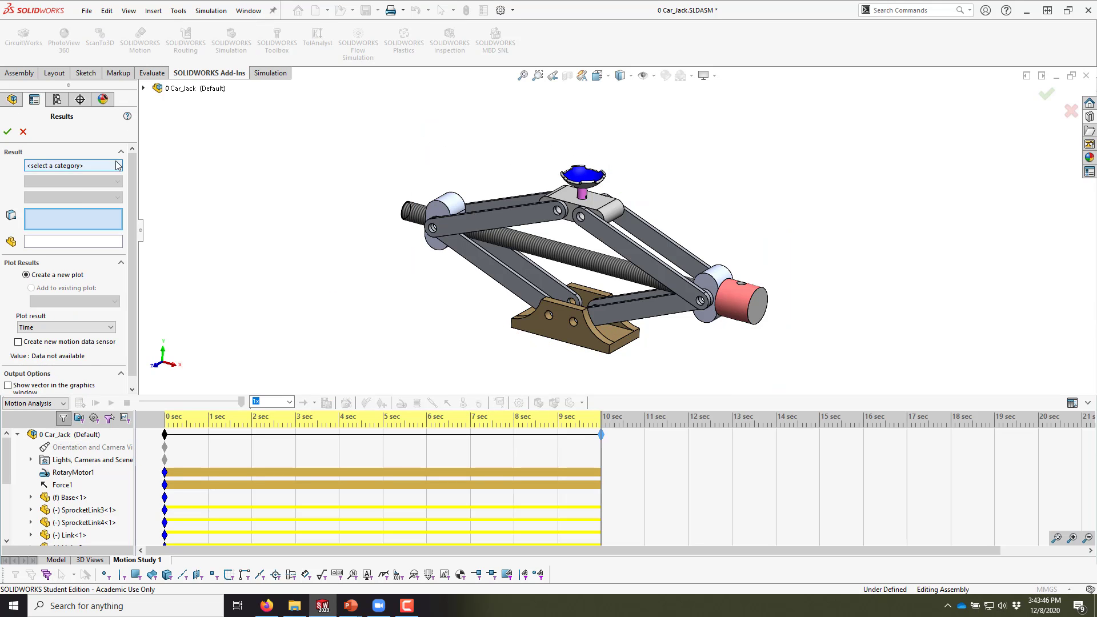
{"action": "left_click", "coordinate": [91, 167]}
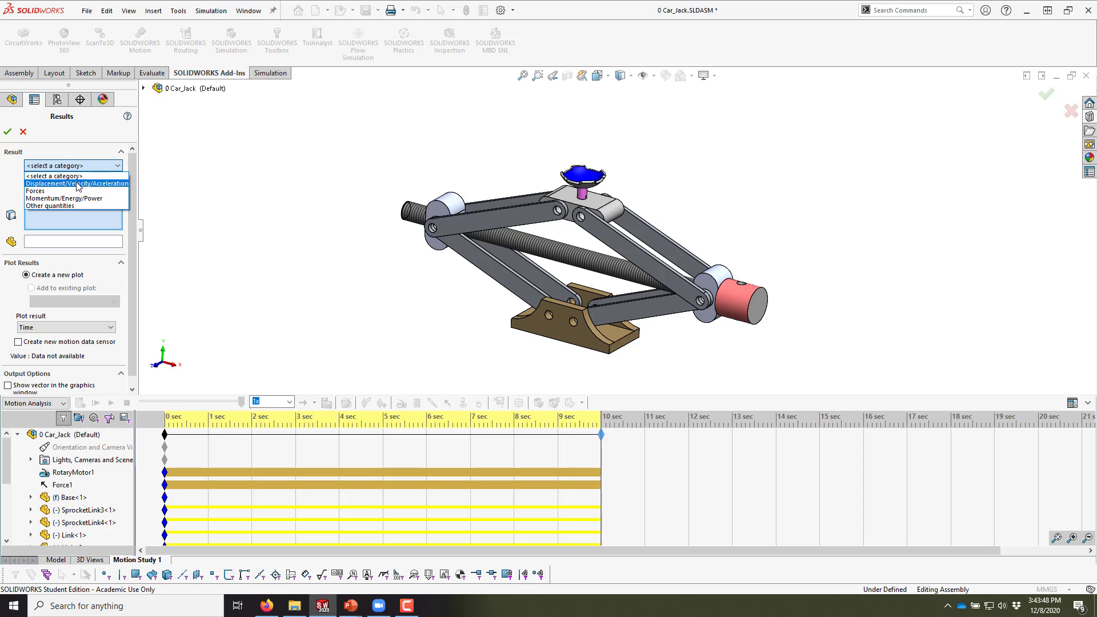
{"action": "left_click", "coordinate": [59, 167]}
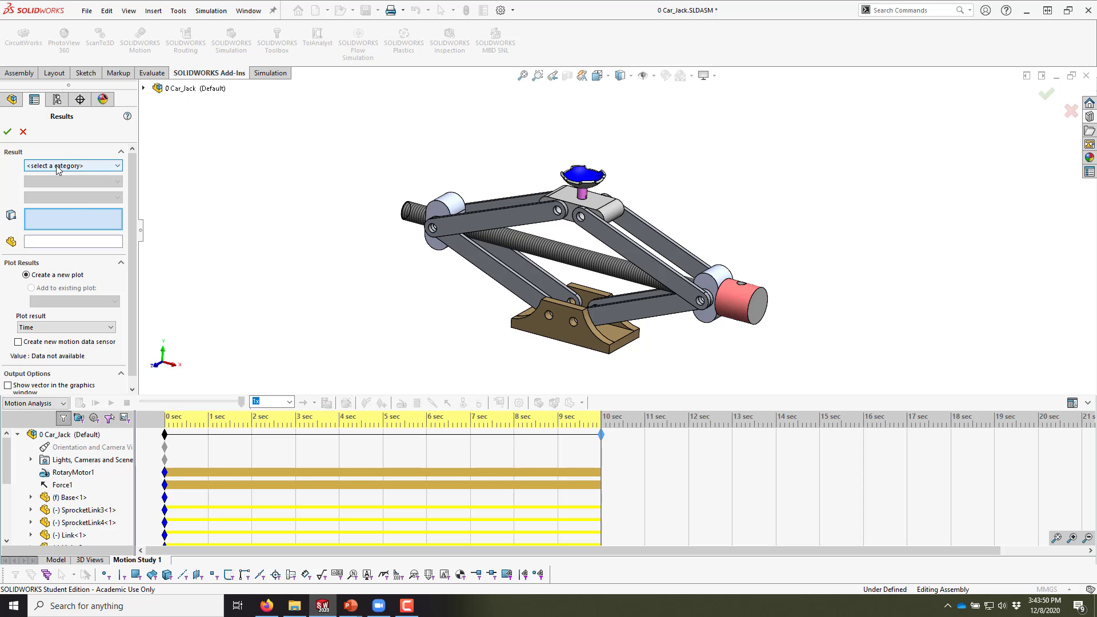
{"action": "left_click", "coordinate": [59, 166]}
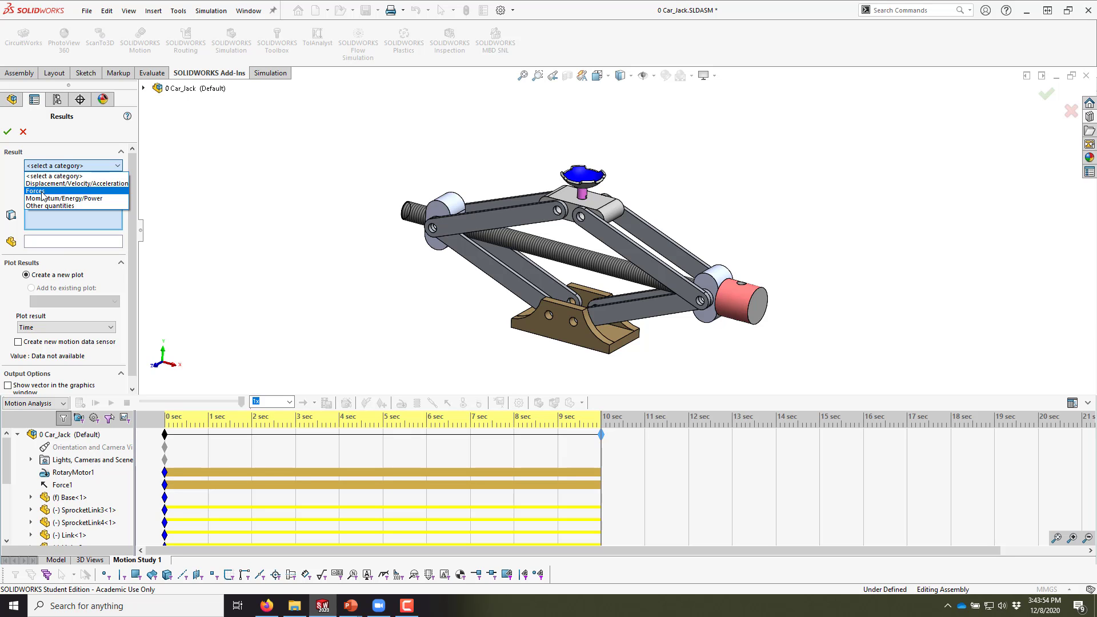
{"action": "left_click", "coordinate": [43, 192]}
Plot the Motor Torque magnitude of RotaryMotor1 against time as a new plot.
{"action": "left_click", "coordinate": [59, 181]}
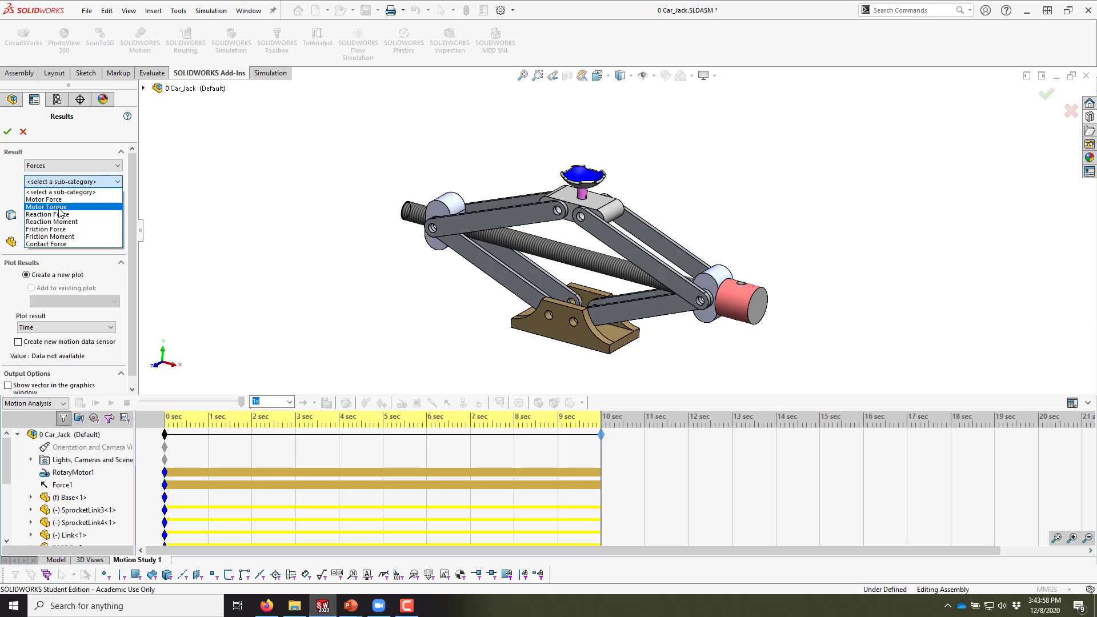
{"action": "left_click", "coordinate": [59, 208]}
{"action": "left_click", "coordinate": [56, 167]}
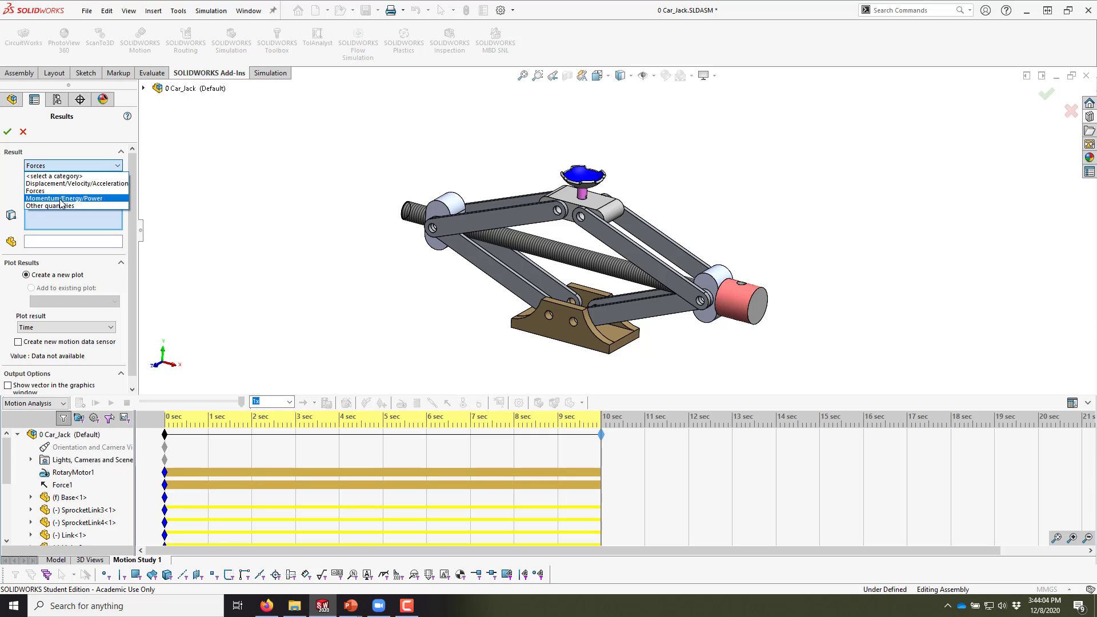
{"action": "left_click", "coordinate": [53, 191]}
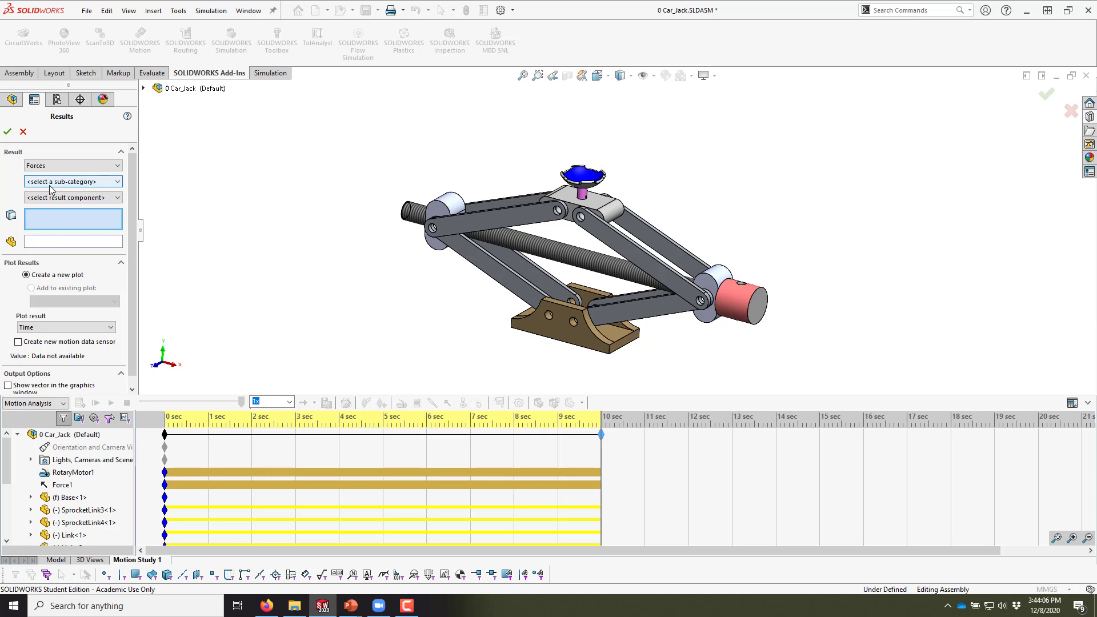
{"action": "left_click", "coordinate": [49, 183]}
{"action": "left_click", "coordinate": [47, 207]}
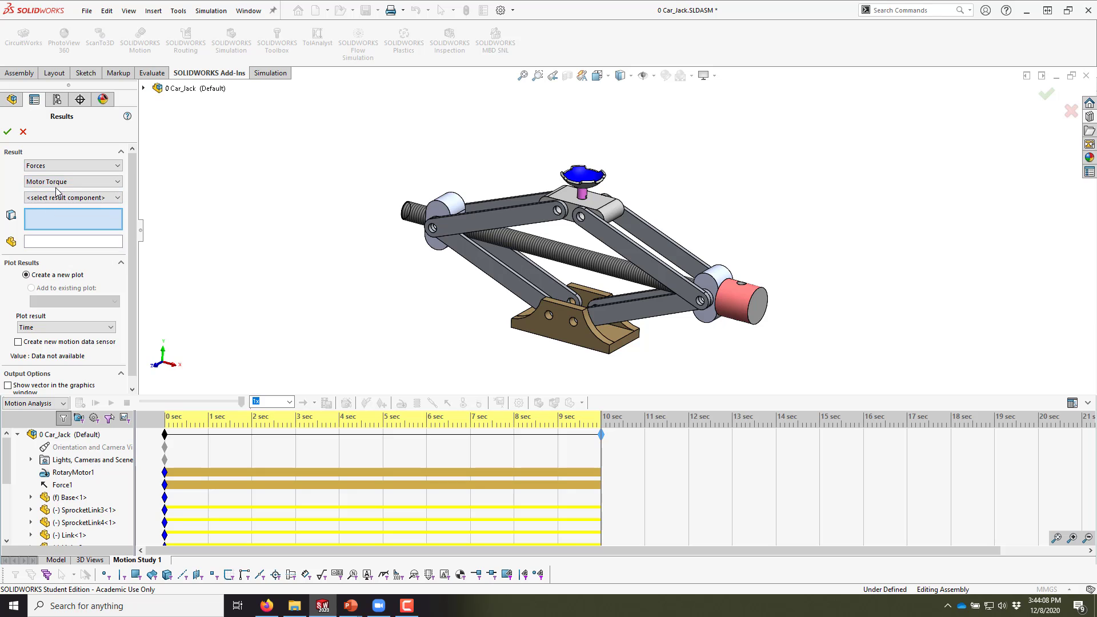
{"action": "left_click", "coordinate": [55, 198]}
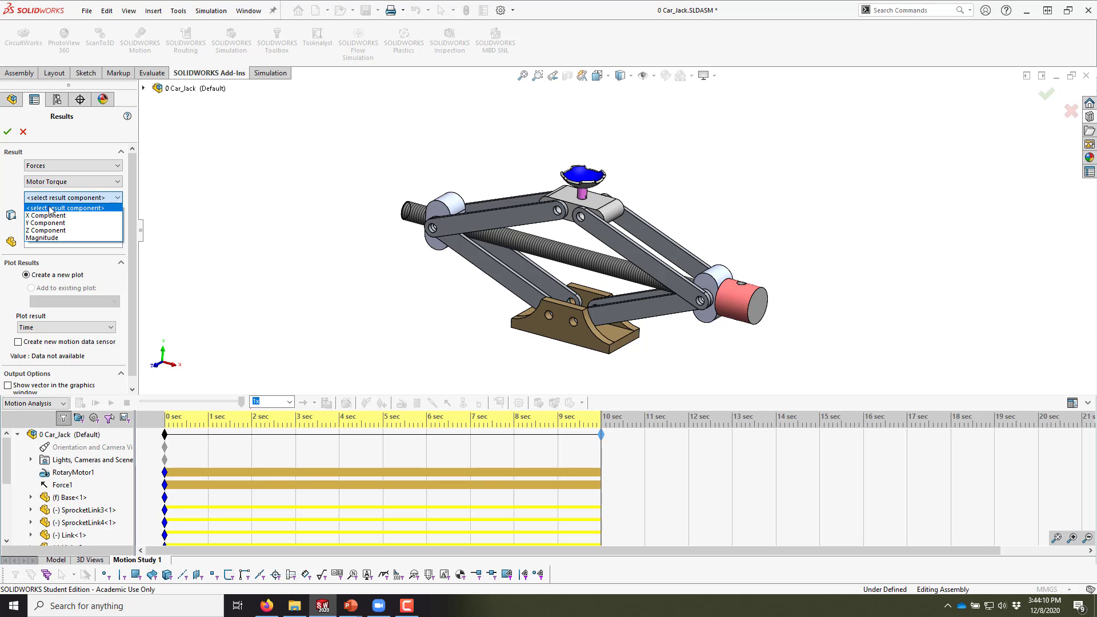
{"action": "left_click", "coordinate": [43, 238]}
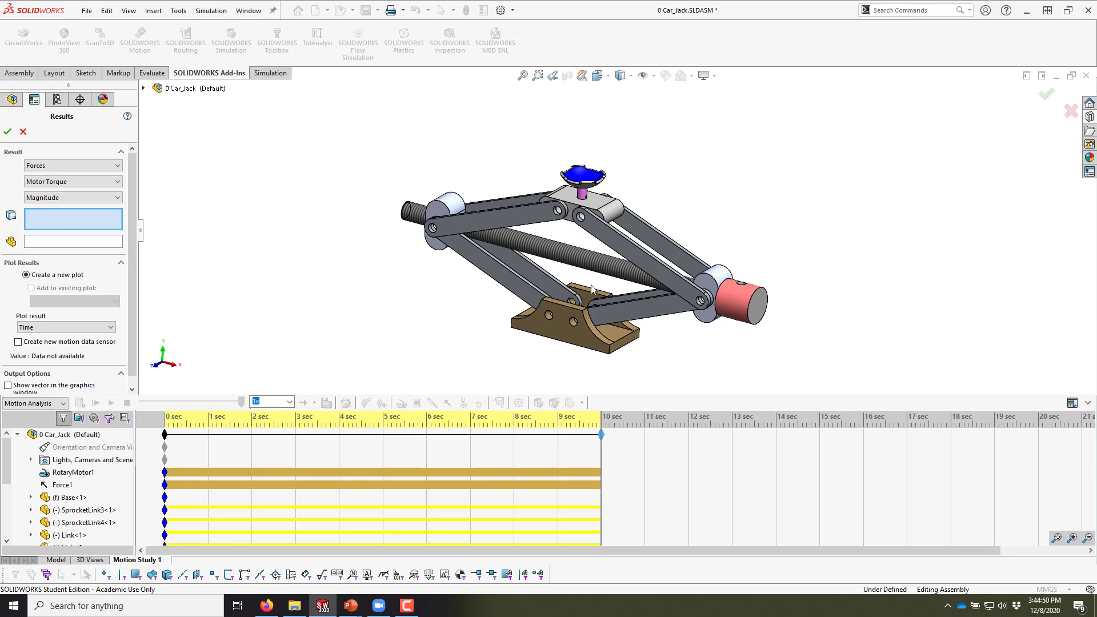
{"action": "left_click", "coordinate": [68, 472]}
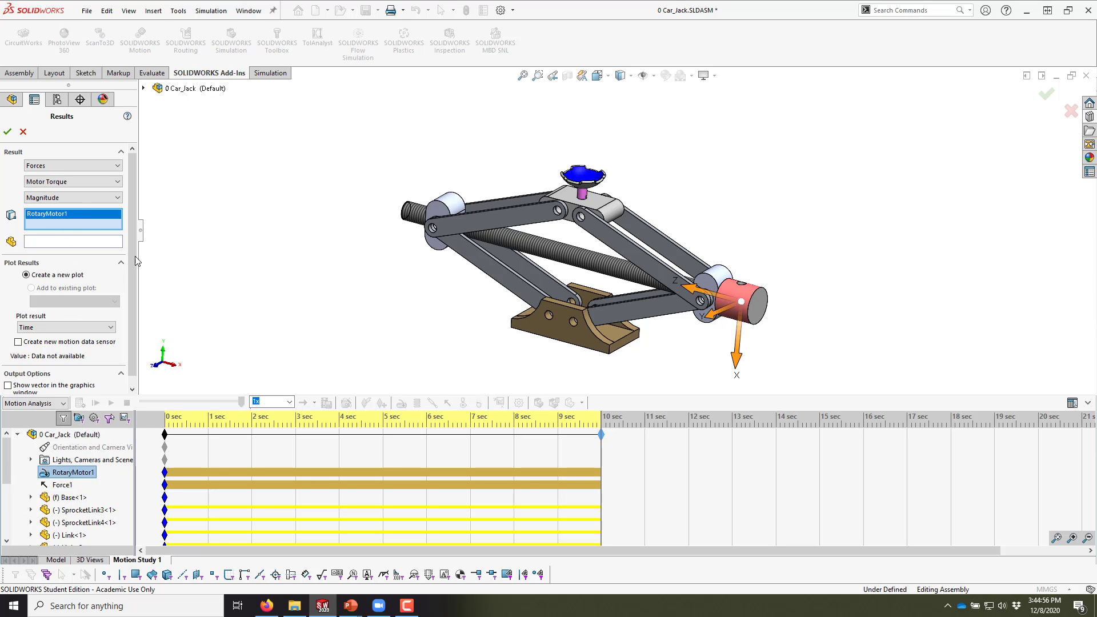
{"action": "left_click", "coordinate": [8, 132]}
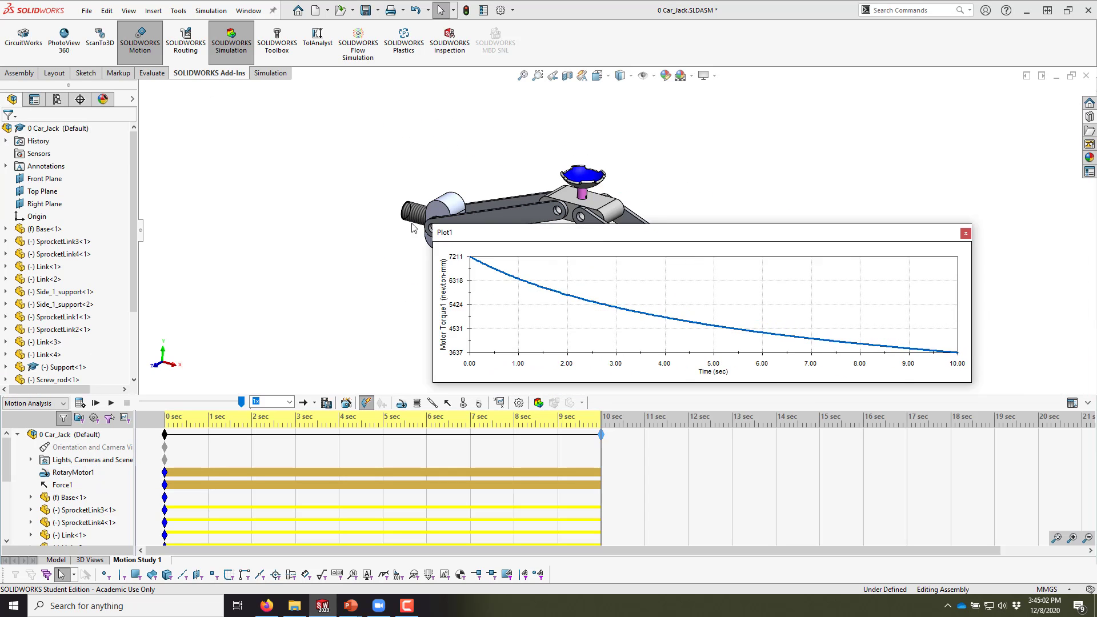
Shrink the motor torque plot window and place it beside the jack so the whole model stays visible.
{"action": "left_click_drag", "start_coordinate": [438, 232], "coordinate": [60, 204]}
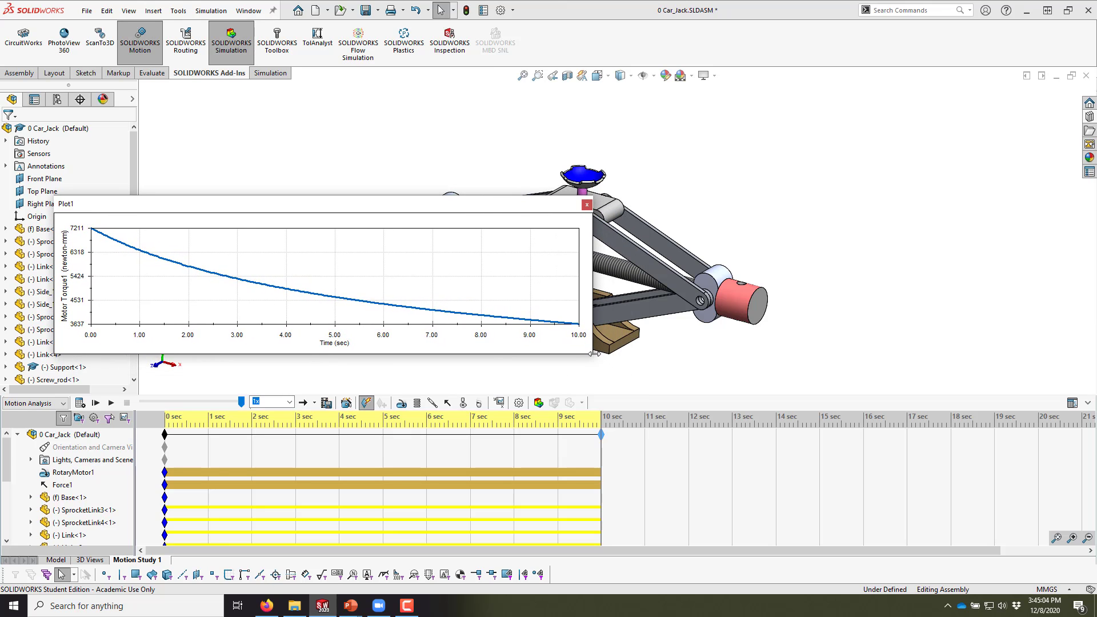
{"action": "left_click_drag", "start_coordinate": [592, 357], "coordinate": [362, 345]}
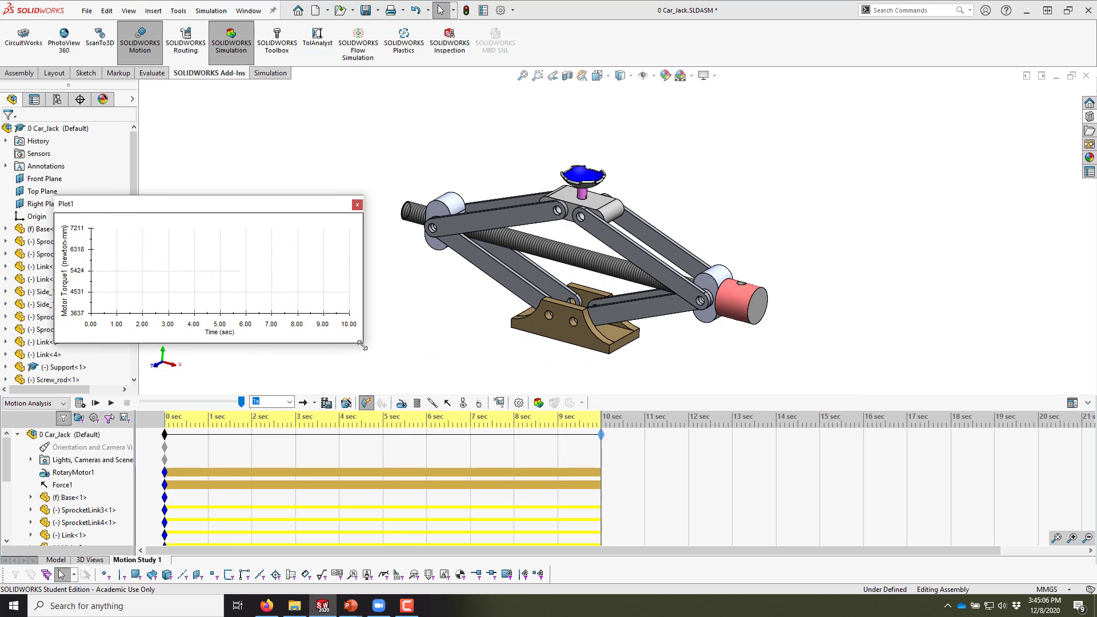
{"action": "left_click_drag", "start_coordinate": [119, 207], "coordinate": [200, 258]}
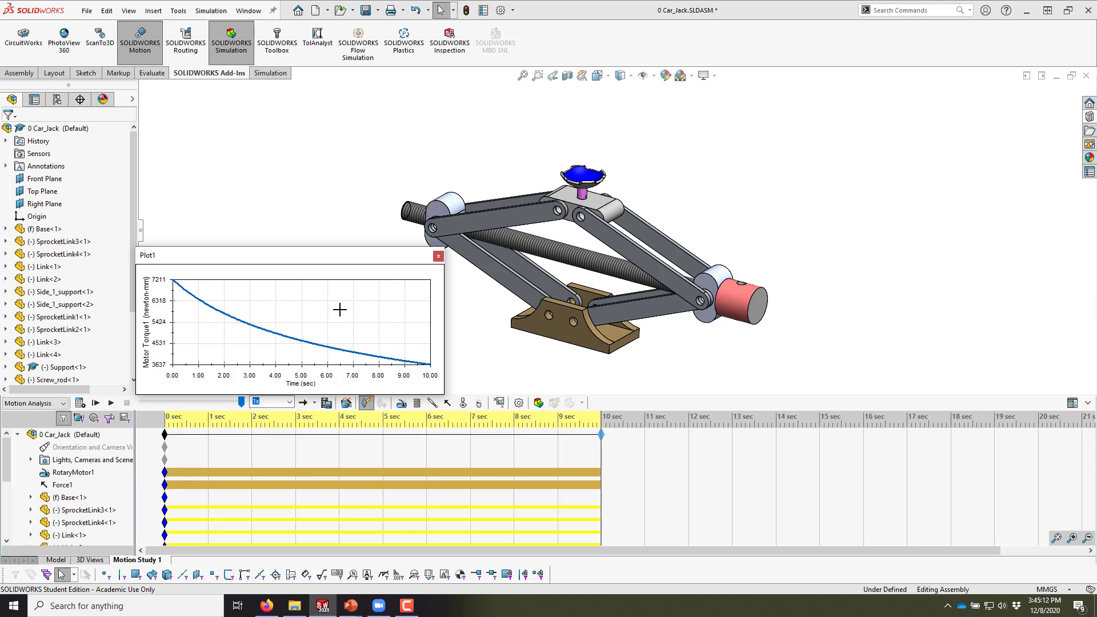
Check the jack's position at about 1.5 seconds on the torque curve and return the timeline to 0 seconds.
{"action": "left_click", "coordinate": [238, 292]}
{"action": "left_click", "coordinate": [210, 289]}
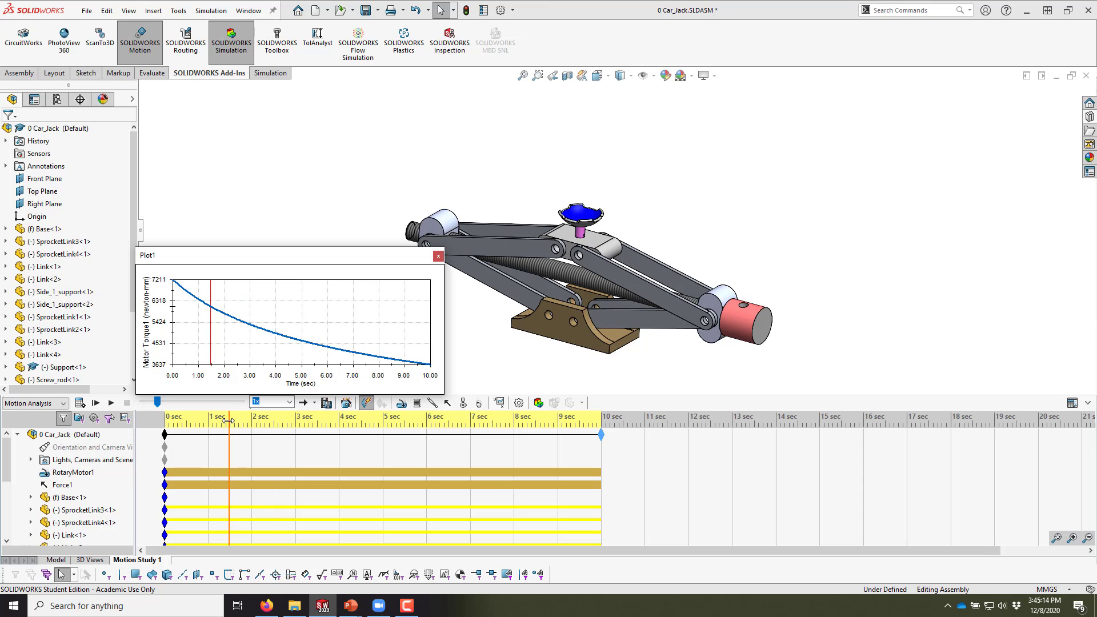
{"action": "left_click_drag", "start_coordinate": [227, 421], "coordinate": [165, 427]}
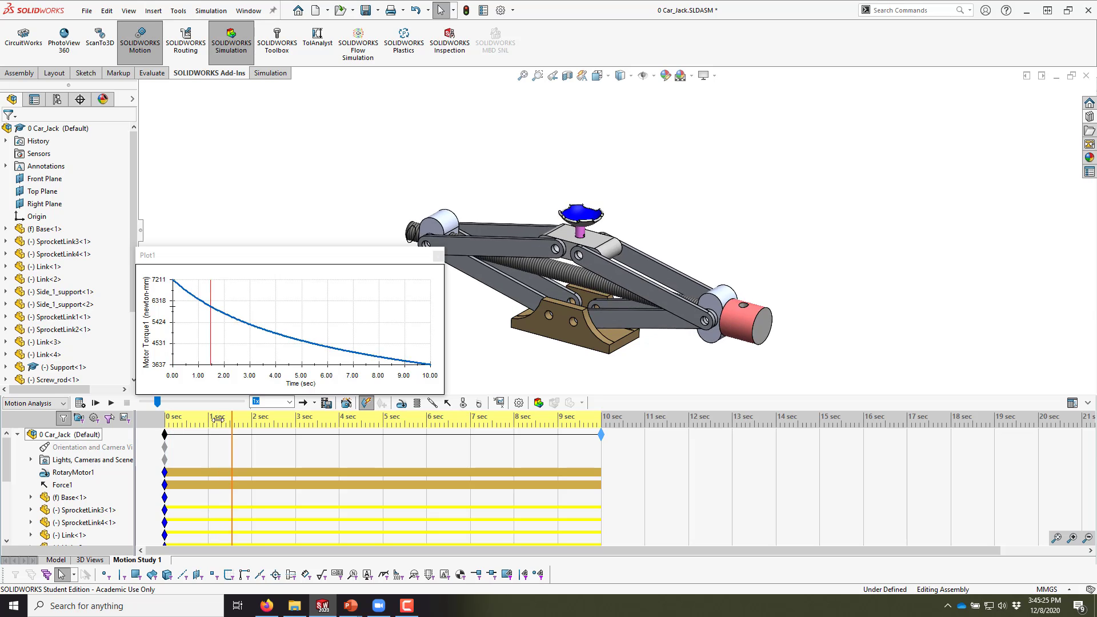
{"action": "mouse_move", "coordinate": [161, 427]}
{"action": "left_mouse_down"}
{"action": "mouse_move", "coordinate": [600, 414]}
{"action": "mouse_move", "coordinate": [164, 420]}
{"action": "left_mouse_up"}
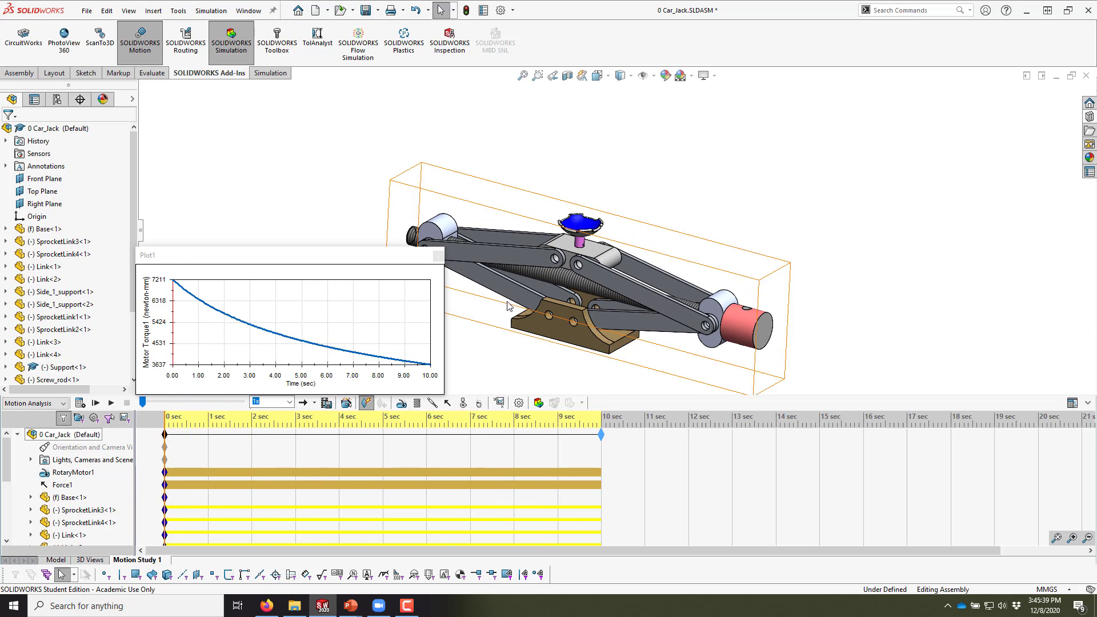
Pick the Side_1_support<1> end face and scrub the study to about 8.9 seconds and back to compare link angles with torque.
{"action": "scroll", "coordinate": [580, 248], "scroll_direction": "up", "scroll_amount": 2}
{"action": "scroll", "coordinate": [571, 258], "scroll_direction": "down", "scroll_amount": 3}
{"action": "middle_click_drag", "start_coordinate": [568, 259], "coordinate": [594, 255]}
{"action": "scroll", "coordinate": [594, 255], "scroll_direction": "down", "scroll_amount": 2}
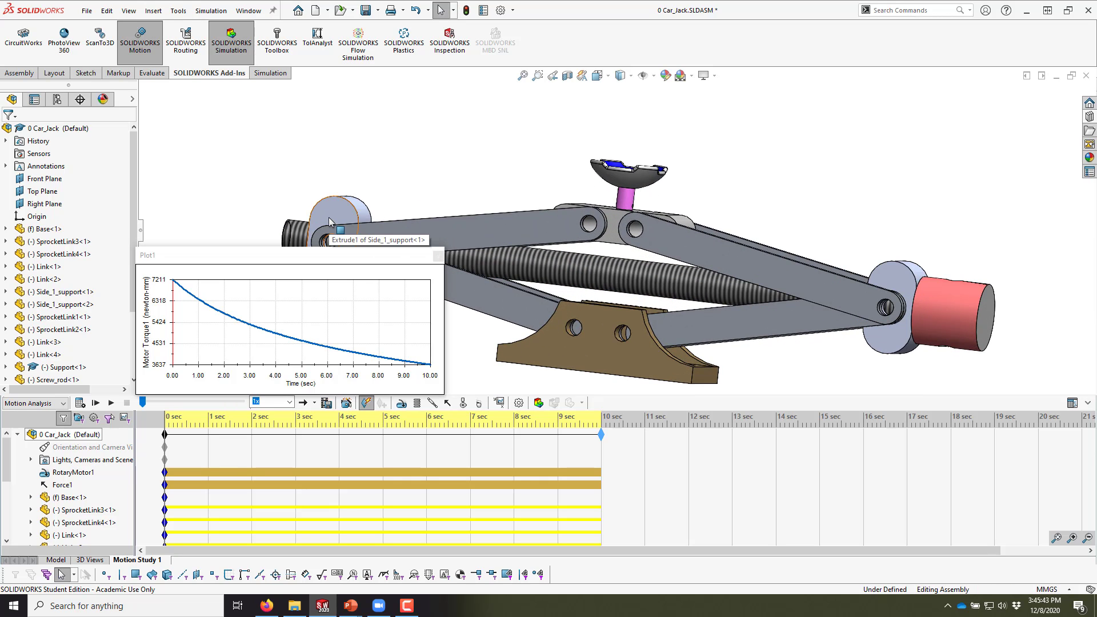
{"action": "left_click", "coordinate": [329, 219]}
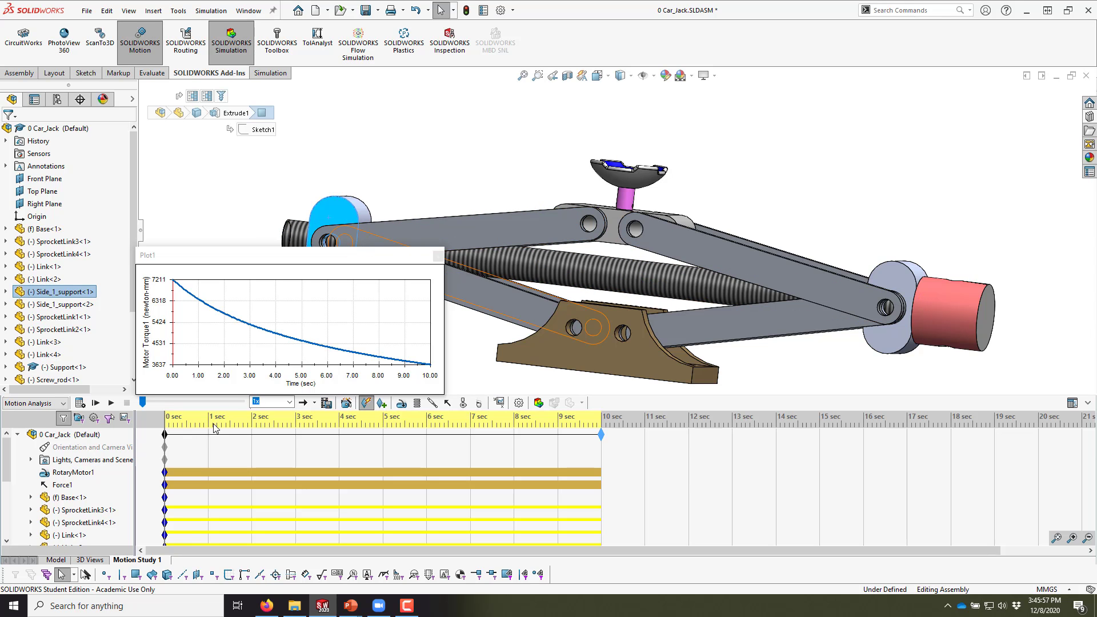
{"action": "mouse_move", "coordinate": [164, 429]}
{"action": "left_mouse_down"}
{"action": "mouse_move", "coordinate": [193, 419]}
{"action": "mouse_move", "coordinate": [553, 416]}
{"action": "left_mouse_up"}
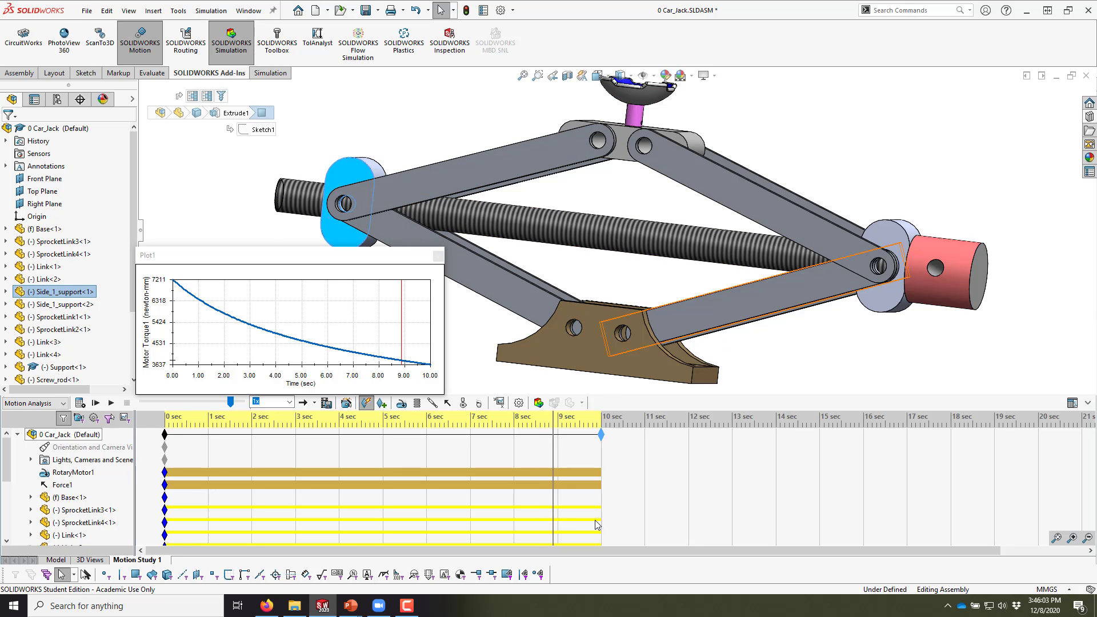
{"action": "mouse_move", "coordinate": [554, 418]}
{"action": "left_mouse_down"}
{"action": "mouse_move", "coordinate": [610, 425]}
{"action": "mouse_move", "coordinate": [164, 421]}
{"action": "left_mouse_up"}
Compare the lowered jack with the motor torque plot once more and close the plot window.
{"action": "scroll", "coordinate": [643, 266], "scroll_direction": "up", "scroll_amount": 4}
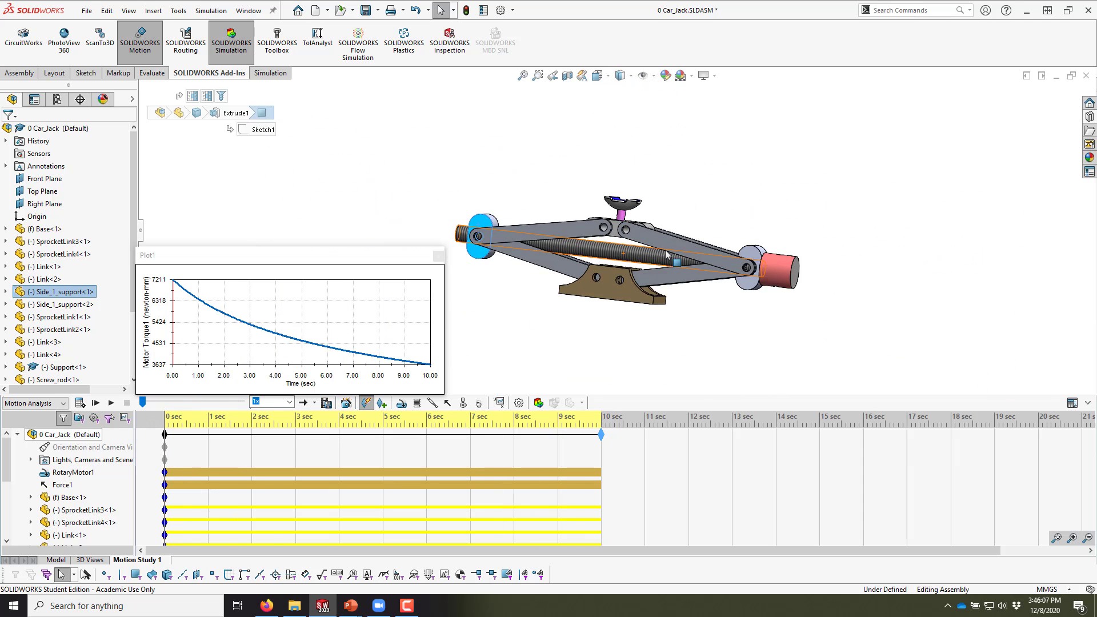
{"action": "middle_click_drag", "start_coordinate": [643, 260], "coordinate": [612, 248]}
{"action": "scroll", "coordinate": [639, 255], "scroll_direction": "down", "scroll_amount": 2}
{"action": "left_click_drag", "start_coordinate": [382, 268], "coordinate": [342, 194]}
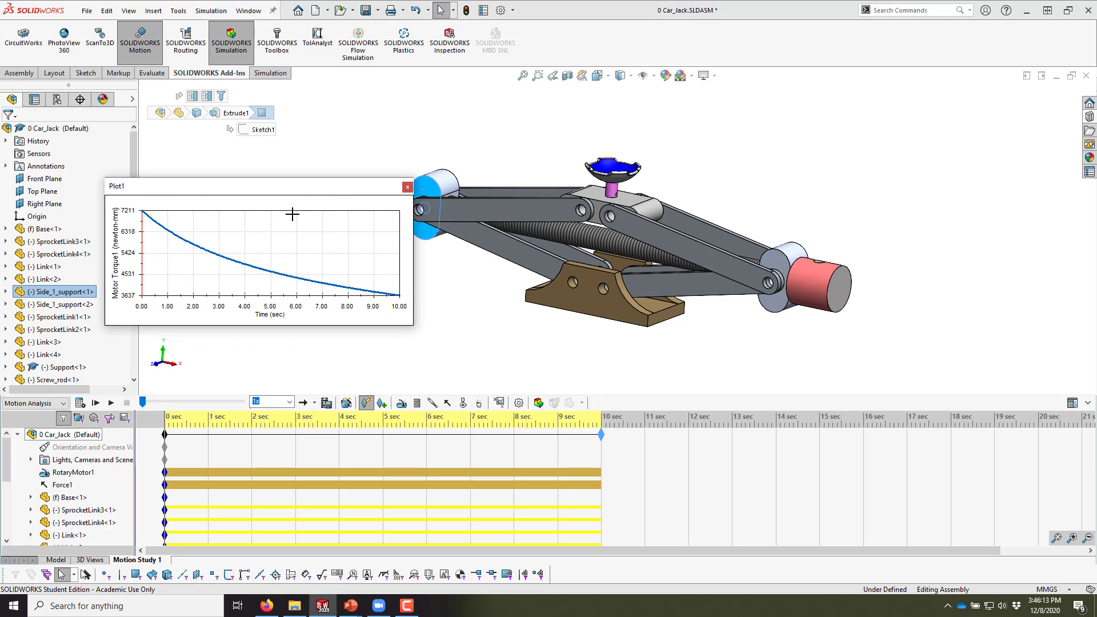
{"action": "left_click_drag", "start_coordinate": [237, 186], "coordinate": [322, 180]}
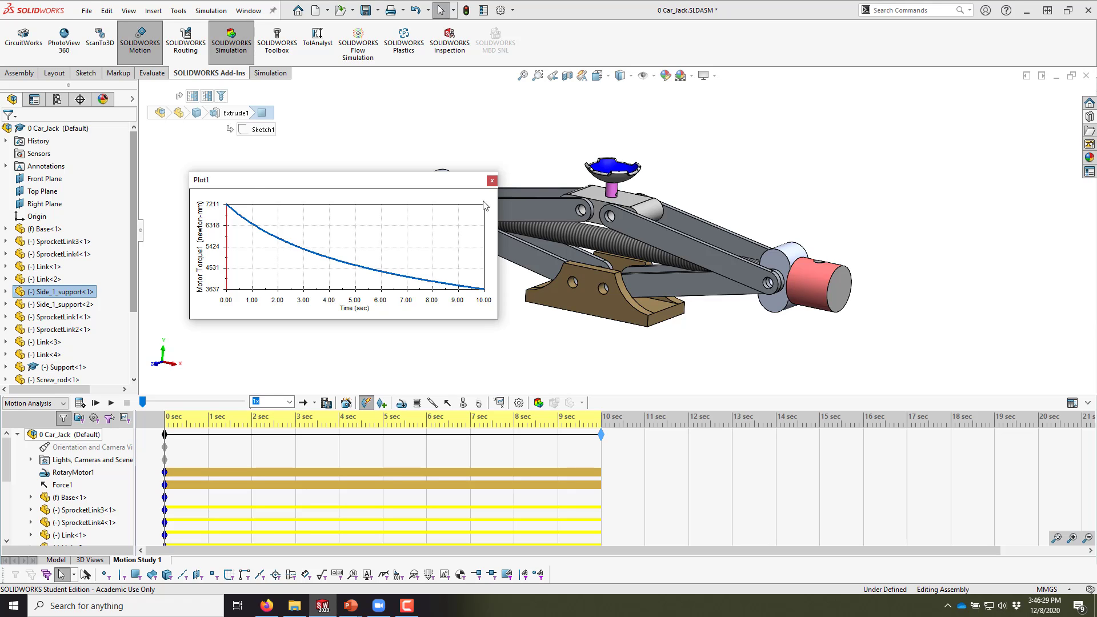
{"action": "left_click", "coordinate": [492, 180]}
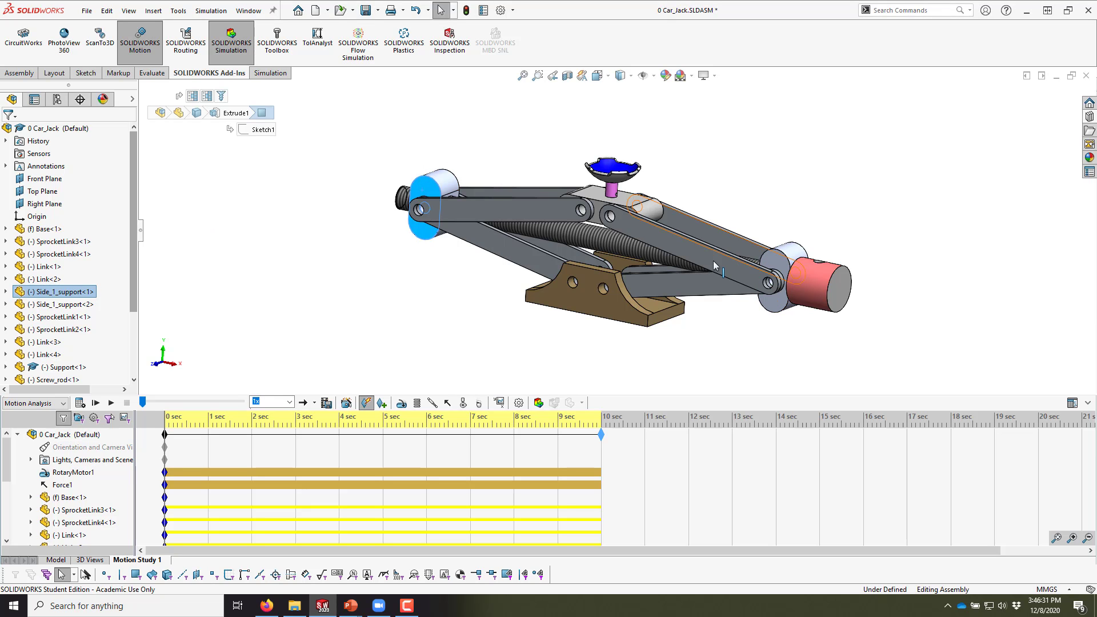
Clear the face selection and widen the feature tree to make the assembly's mate names readable.
{"action": "scroll", "coordinate": [59, 340], "scroll_direction": "down", "scroll_amount": 3}
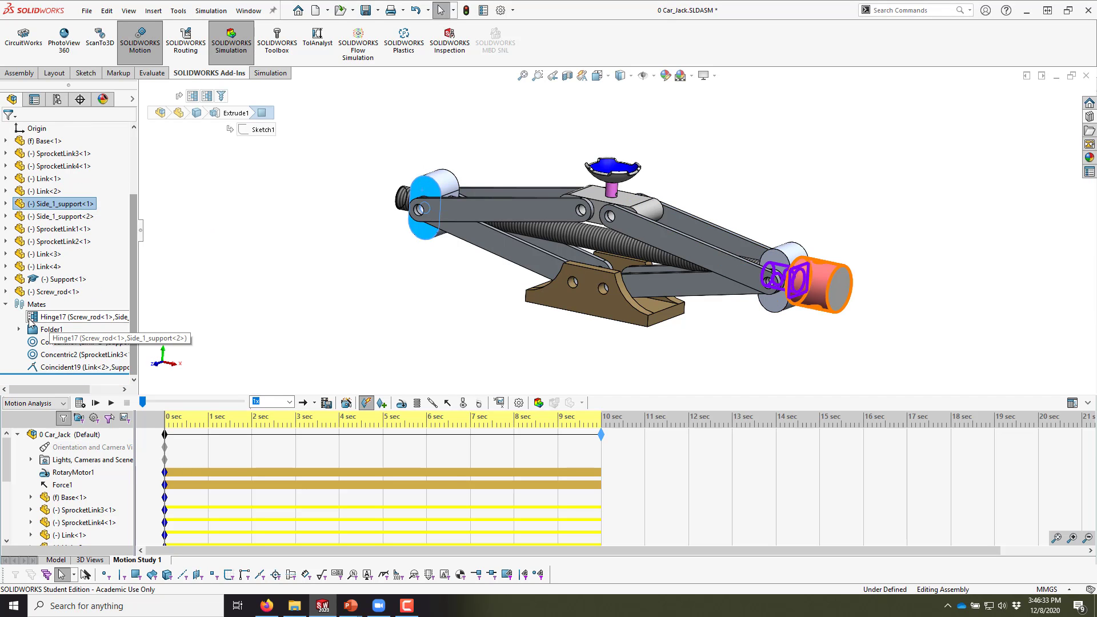
{"action": "left_click", "coordinate": [477, 301]}
{"action": "scroll", "coordinate": [666, 230], "scroll_direction": "down", "scroll_amount": 2}
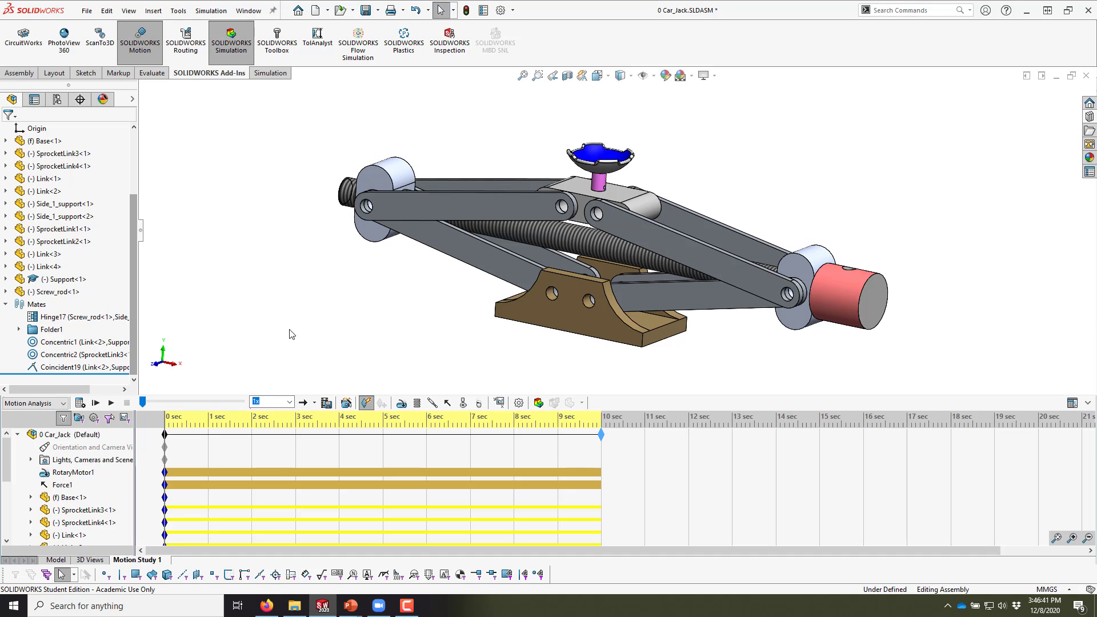
{"action": "left_click_drag", "start_coordinate": [143, 239], "coordinate": [169, 239]}
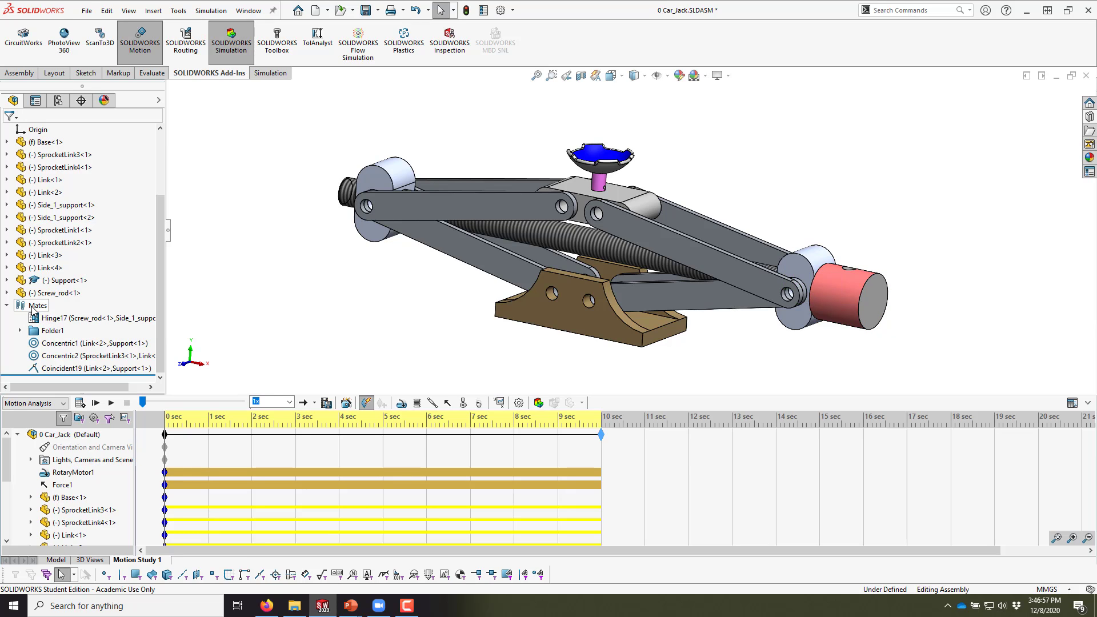
Open the Hinge17 mate's analysis properties and enable friction between the screw rod and side support.
{"action": "left_click", "coordinate": [50, 318]}
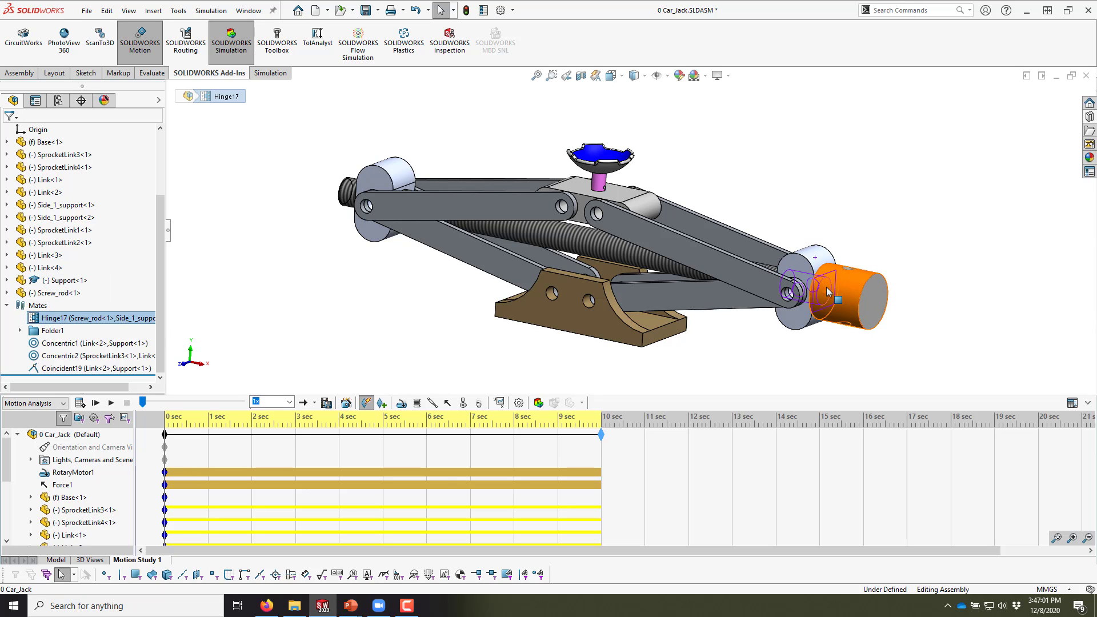
{"action": "scroll", "coordinate": [822, 286], "scroll_direction": "down", "scroll_amount": 2}
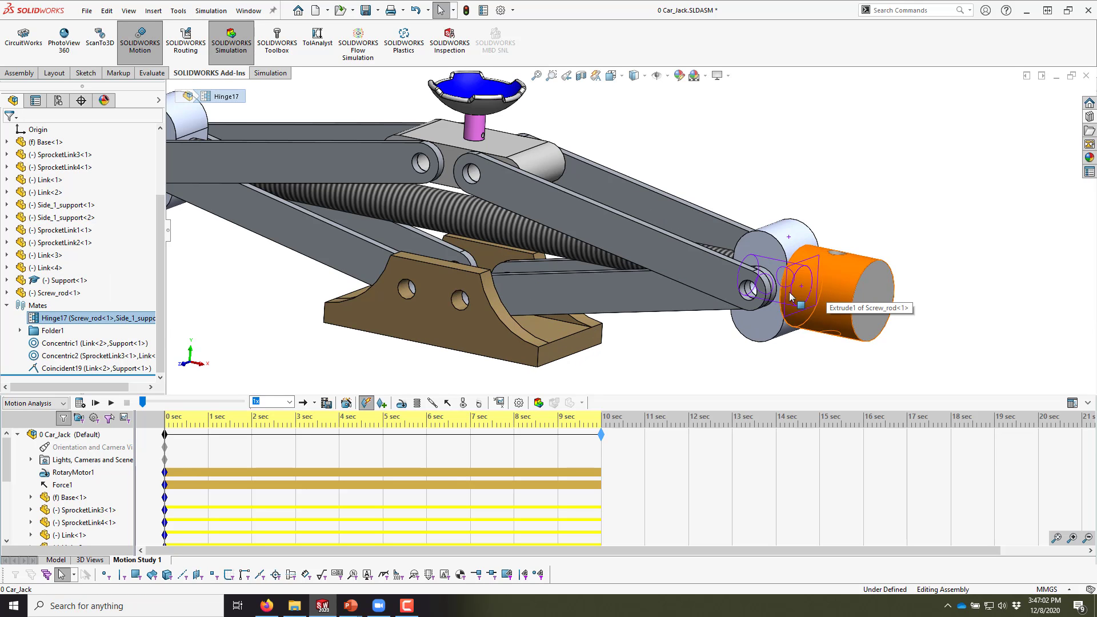
{"action": "right_click", "coordinate": [76, 319]}
{"action": "left_click", "coordinate": [84, 284]}
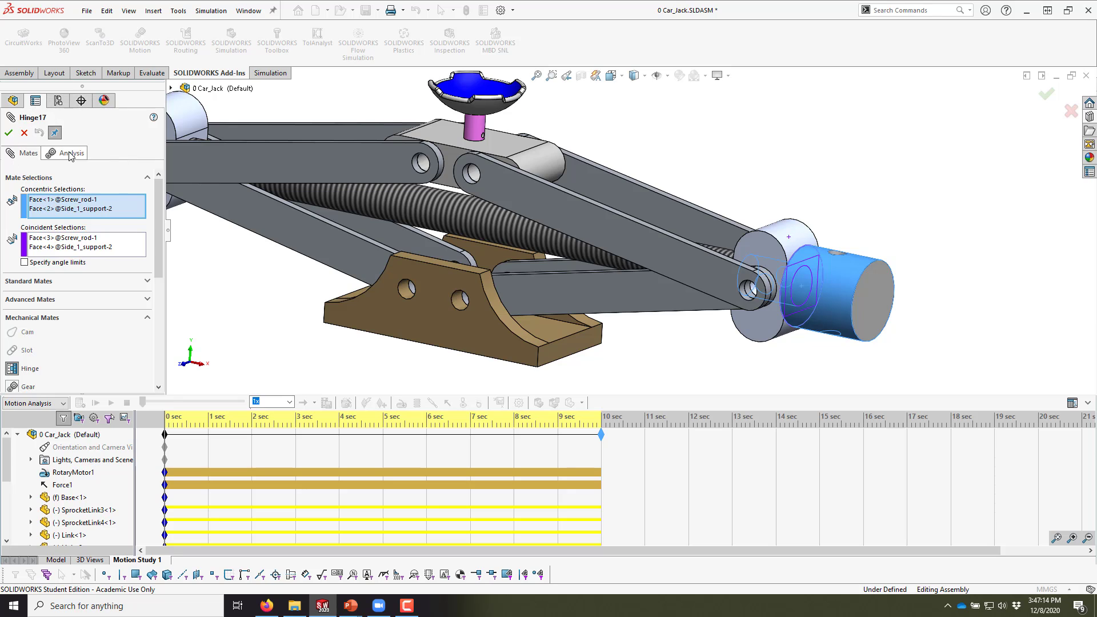
{"action": "left_click", "coordinate": [70, 154]}
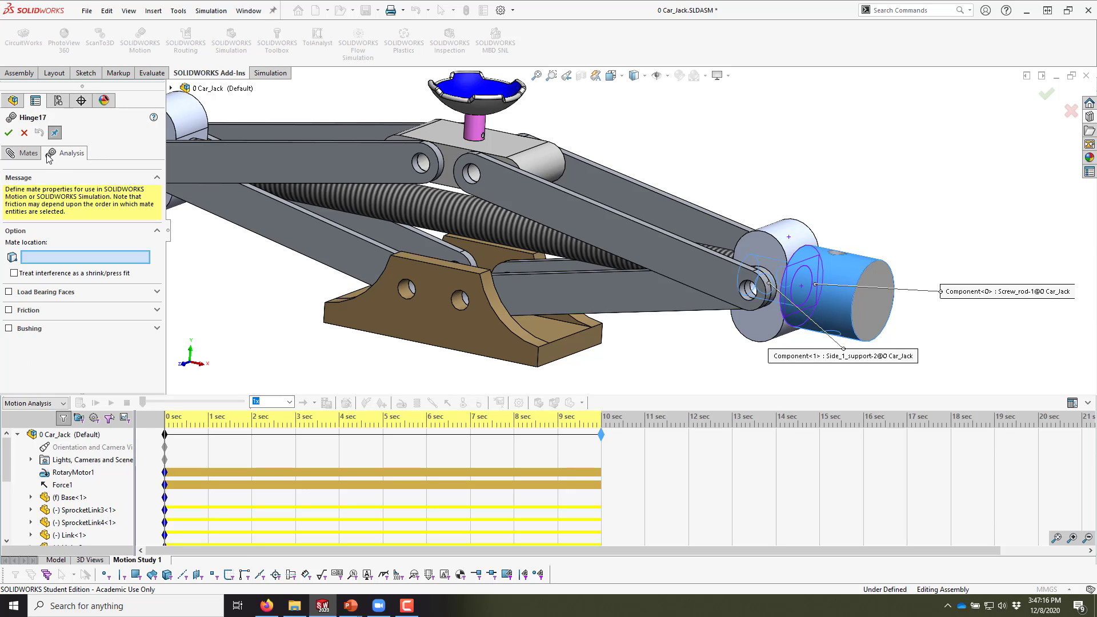
{"action": "left_click", "coordinate": [9, 310]}
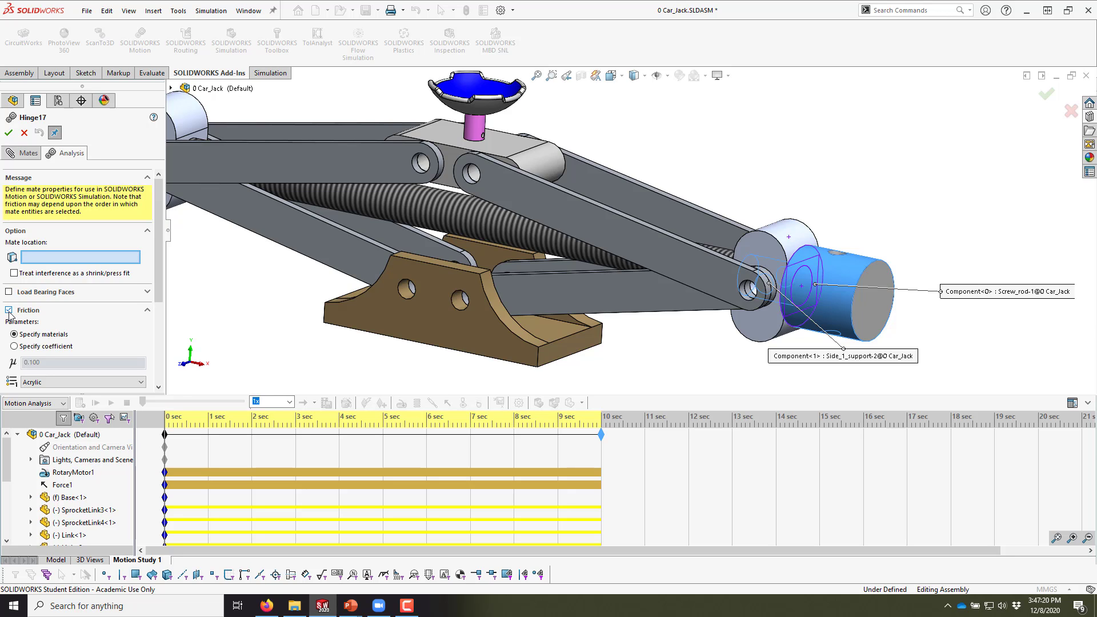
{"action": "scroll", "coordinate": [157, 277], "scroll_direction": "down", "scroll_amount": 2}
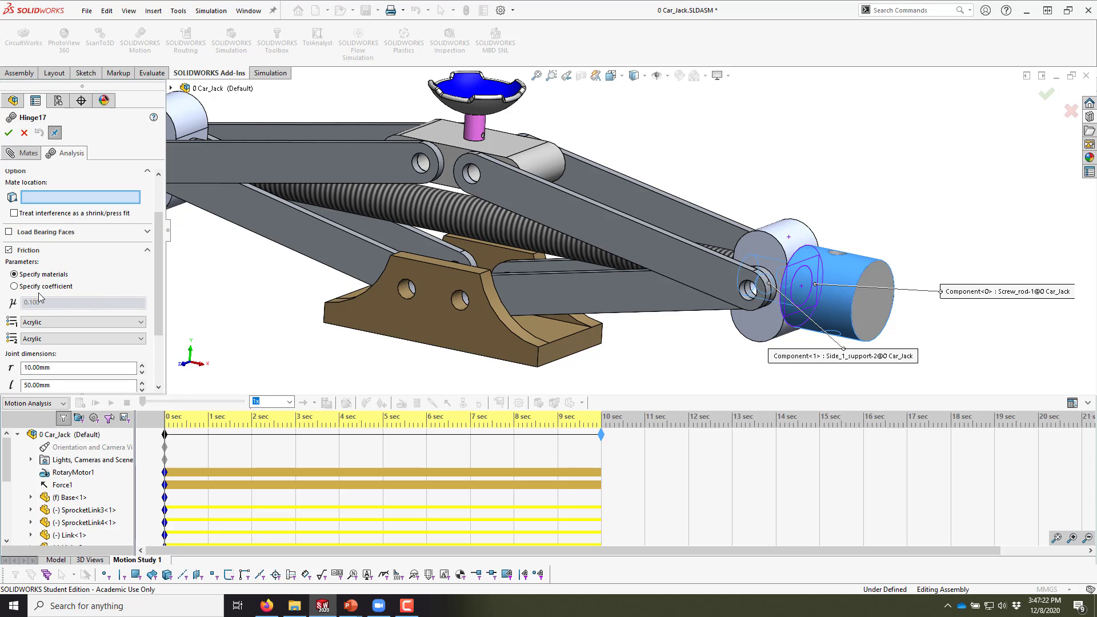
{"action": "scroll", "coordinate": [151, 297], "scroll_direction": "down", "scroll_amount": 1}
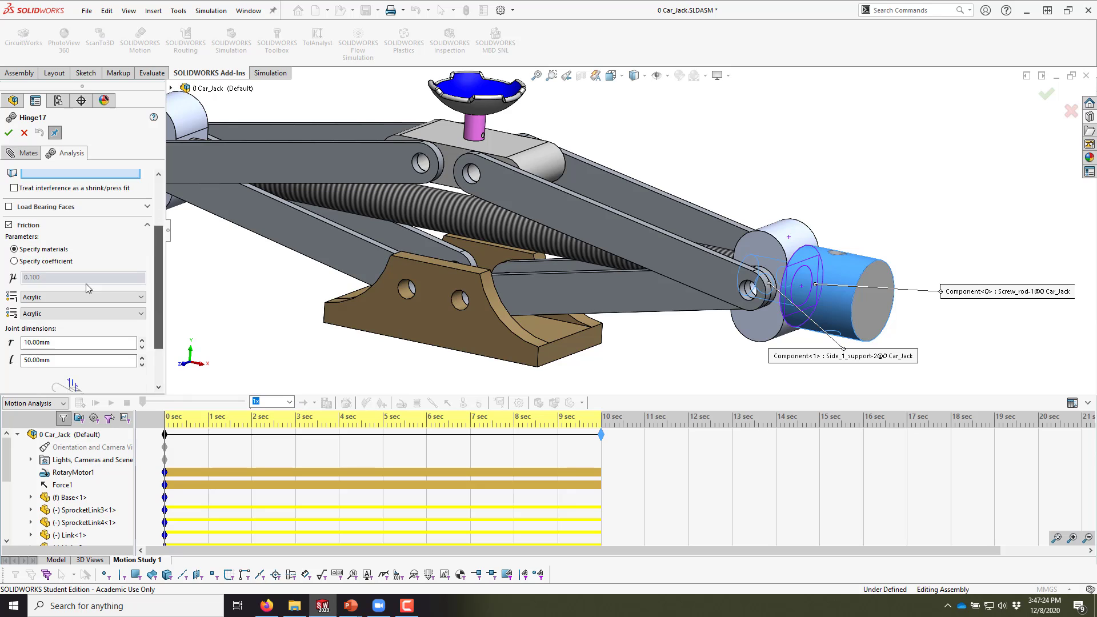
Set both friction materials of the hinge mate to Steel (Greasy), accept the change and leave mate editing.
{"action": "left_click", "coordinate": [34, 296]}
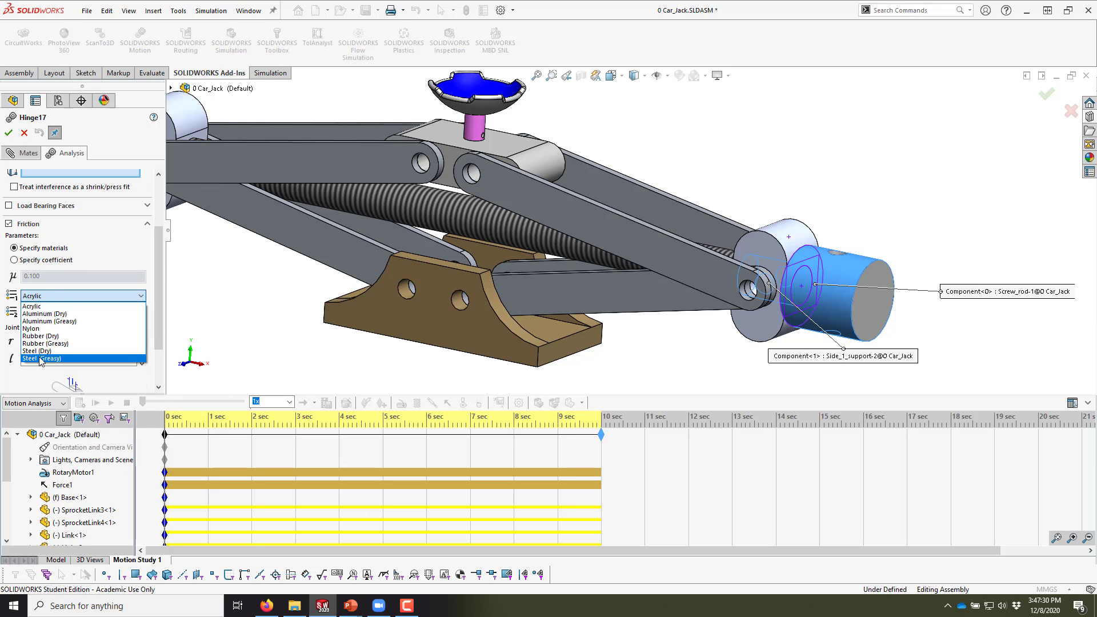
{"action": "left_click", "coordinate": [41, 358]}
{"action": "left_click", "coordinate": [49, 312]}
{"action": "left_click", "coordinate": [49, 375]}
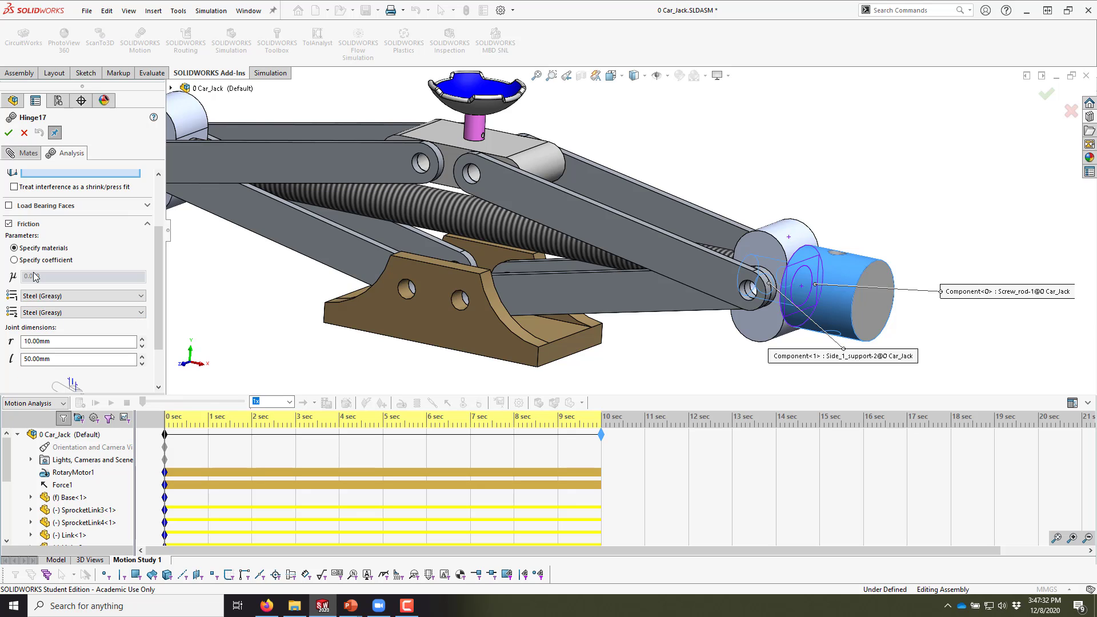
{"action": "left_click", "coordinate": [11, 134]}
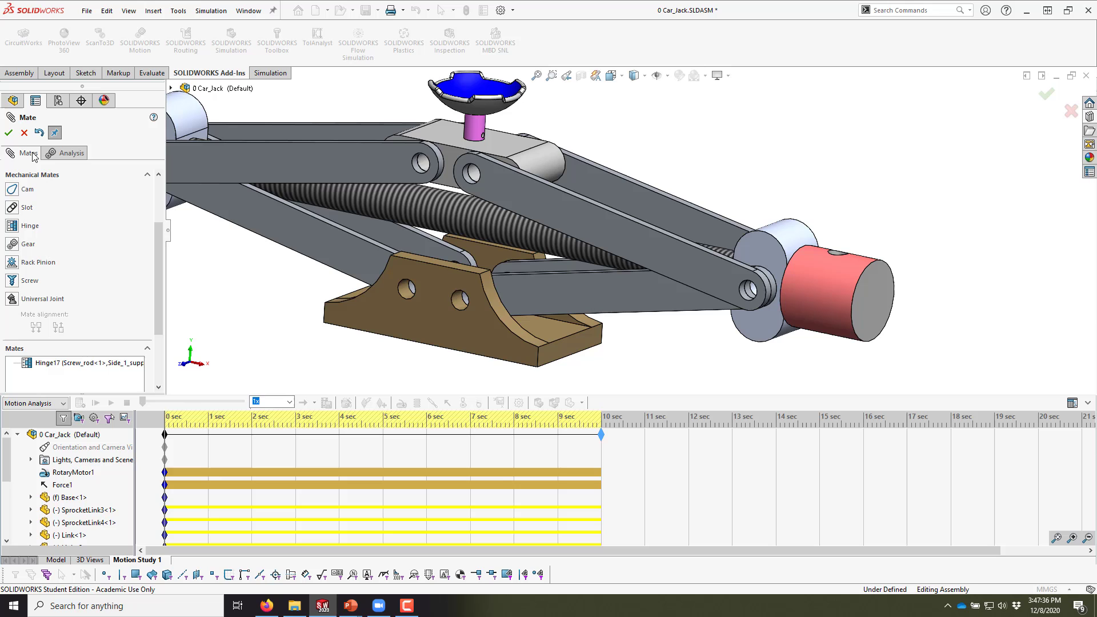
{"action": "left_click", "coordinate": [11, 133]}
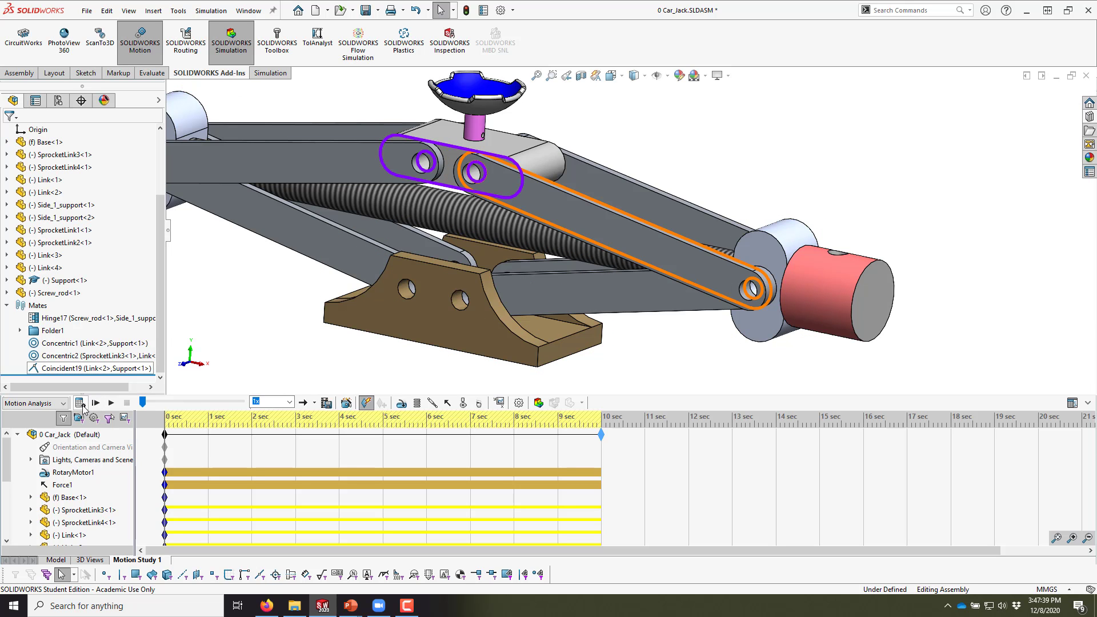
Recalculate the motion study with the friction applied to the hinge mate.
{"action": "scroll", "coordinate": [533, 197], "scroll_direction": "up", "scroll_amount": 2}
{"action": "scroll", "coordinate": [533, 194], "scroll_direction": "up", "scroll_amount": 3}
{"action": "scroll", "coordinate": [512, 188], "scroll_direction": "down", "scroll_amount": 3}
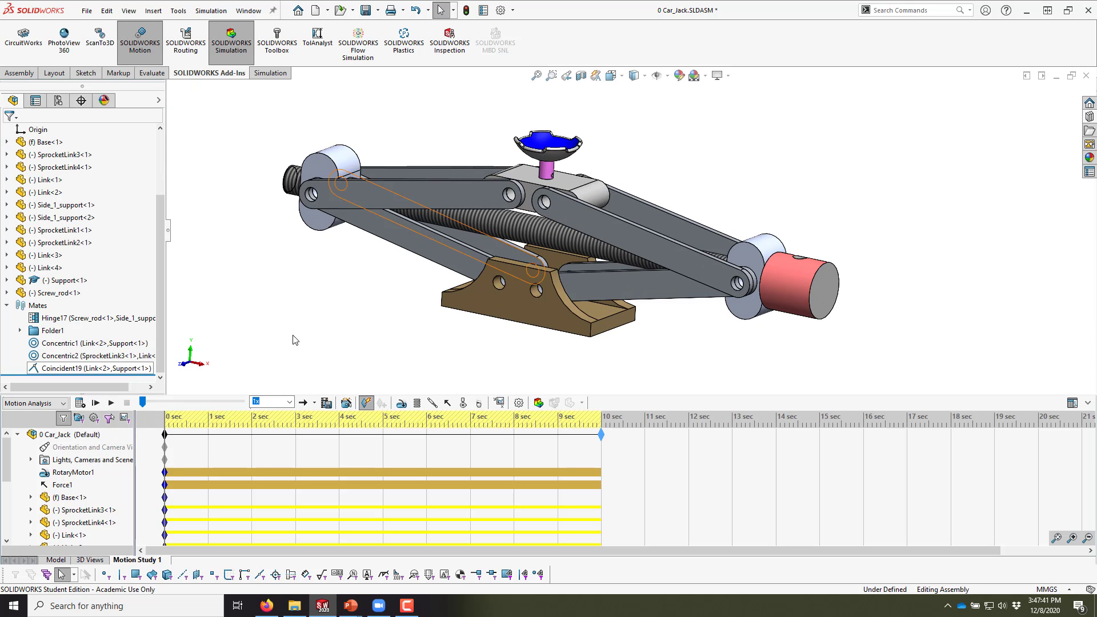
{"action": "left_click", "coordinate": [80, 403]}
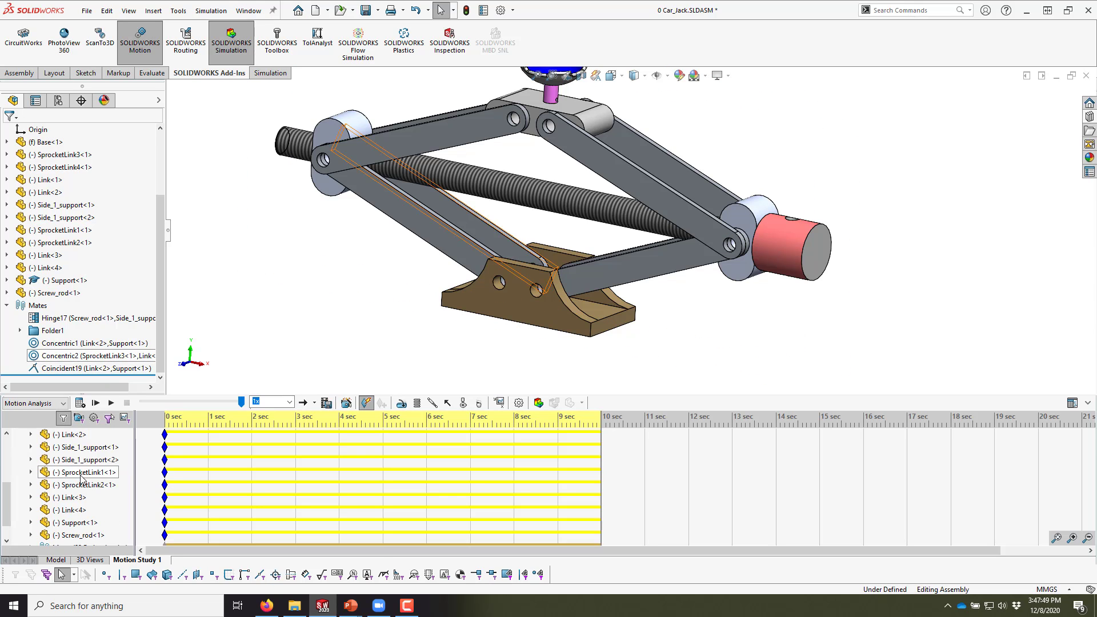
Show the motor torque plot from the study's results and enlarge its window to inspect the curve.
{"action": "left_click", "coordinate": [31, 522]}
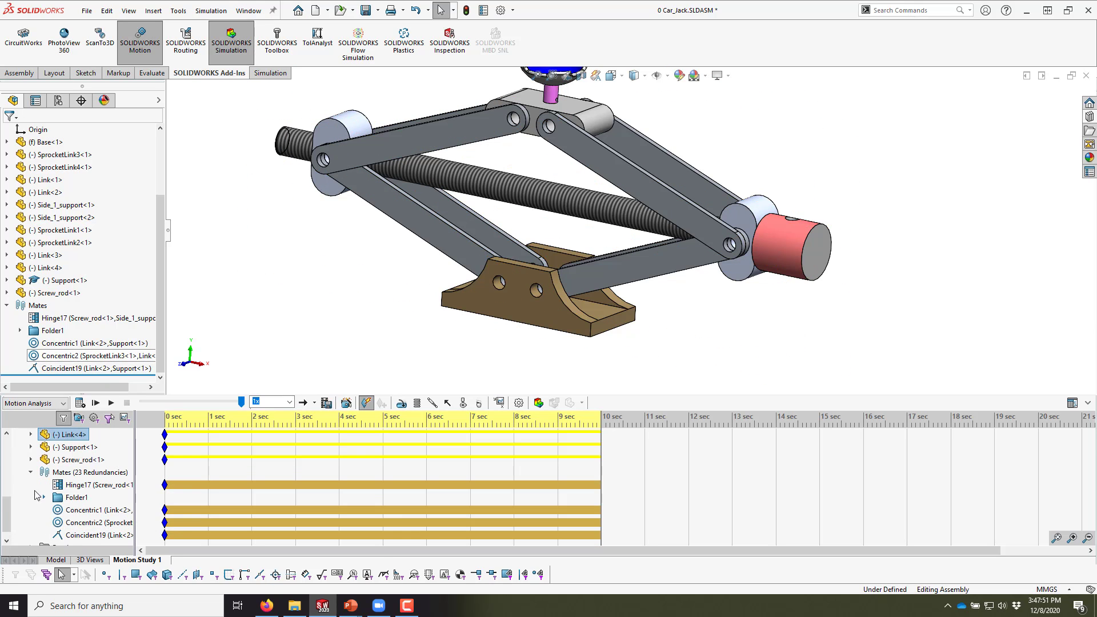
{"action": "left_click", "coordinate": [32, 481]}
{"action": "left_click", "coordinate": [32, 538]}
{"action": "right_click", "coordinate": [67, 534]}
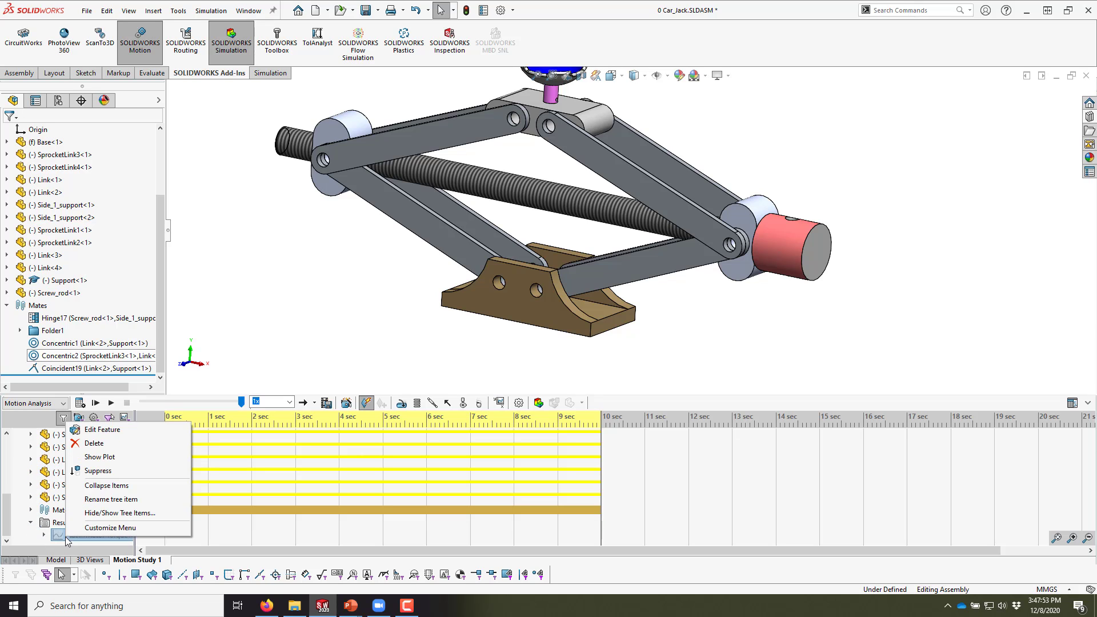
{"action": "left_click", "coordinate": [89, 460]}
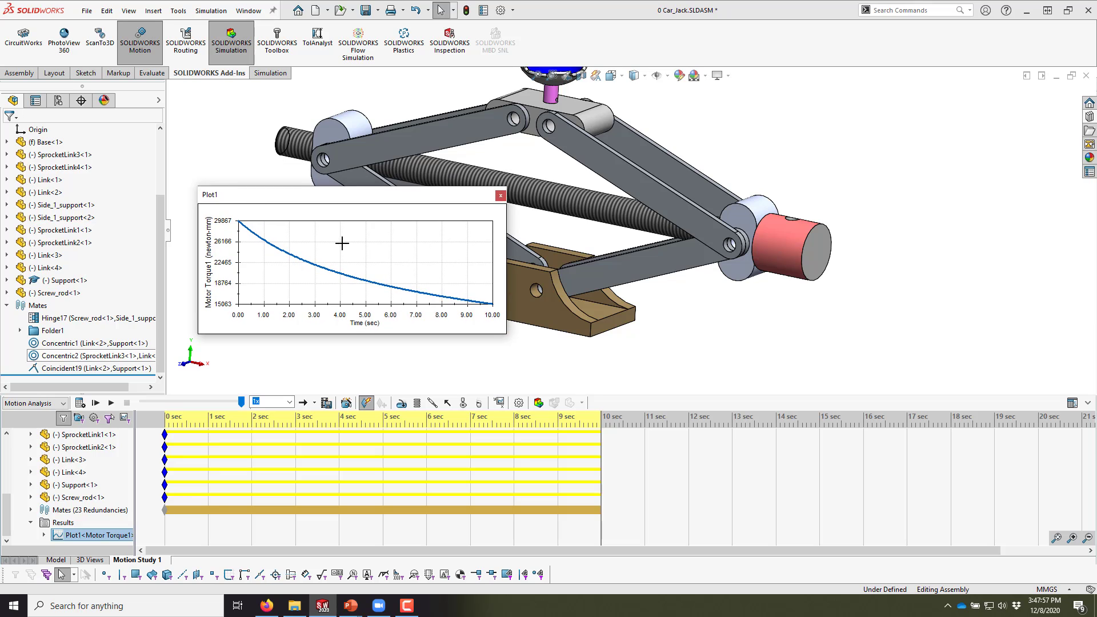
{"action": "left_click_drag", "start_coordinate": [504, 334], "coordinate": [744, 404]}
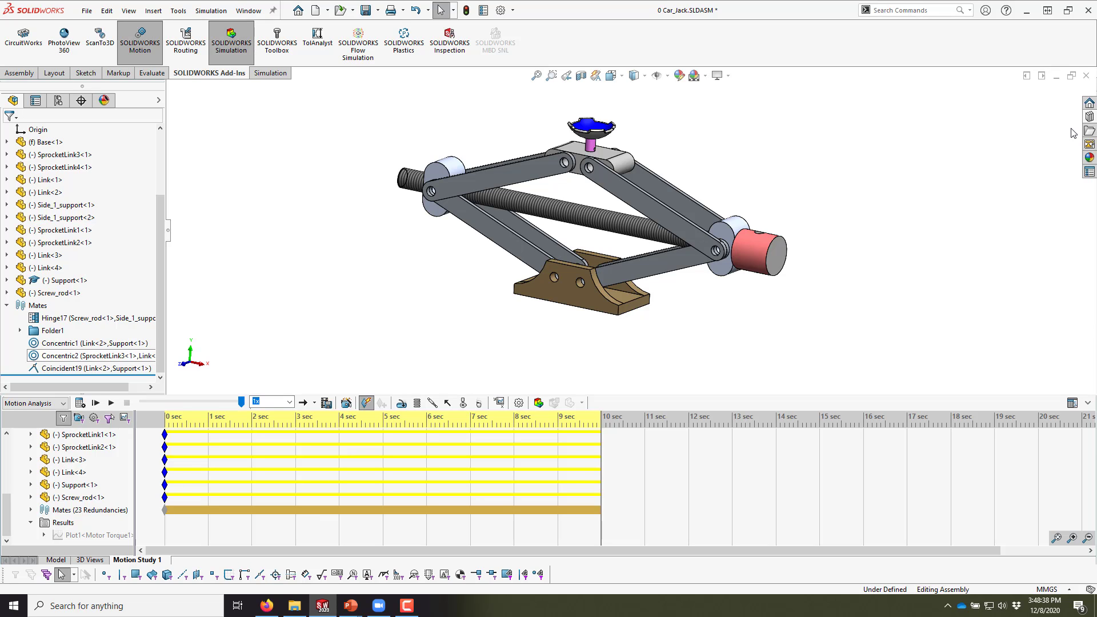
Browse the Design Library's SOLIDWORKS Curriculum through Curriculum 2015 and Curriculum 2016 and 2017 to Fundamentals of 3D Design and Simulation.
{"action": "left_click", "coordinate": [1090, 117]}
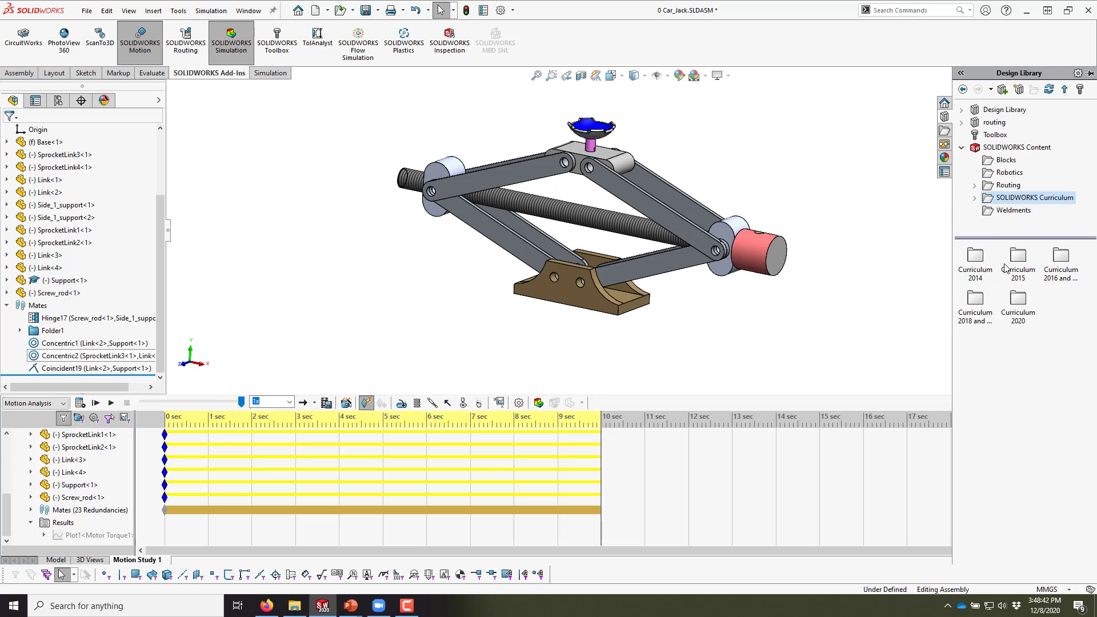
{"action": "double_click", "coordinate": [1019, 258]}
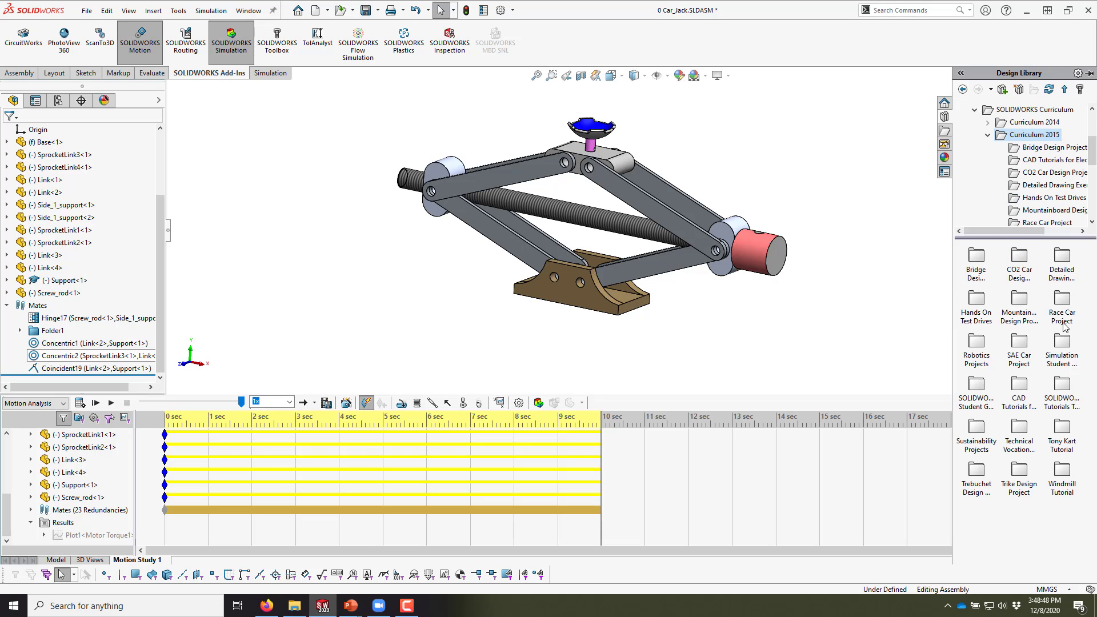
{"action": "left_click", "coordinate": [986, 135]}
{"action": "left_click", "coordinate": [1034, 172]}
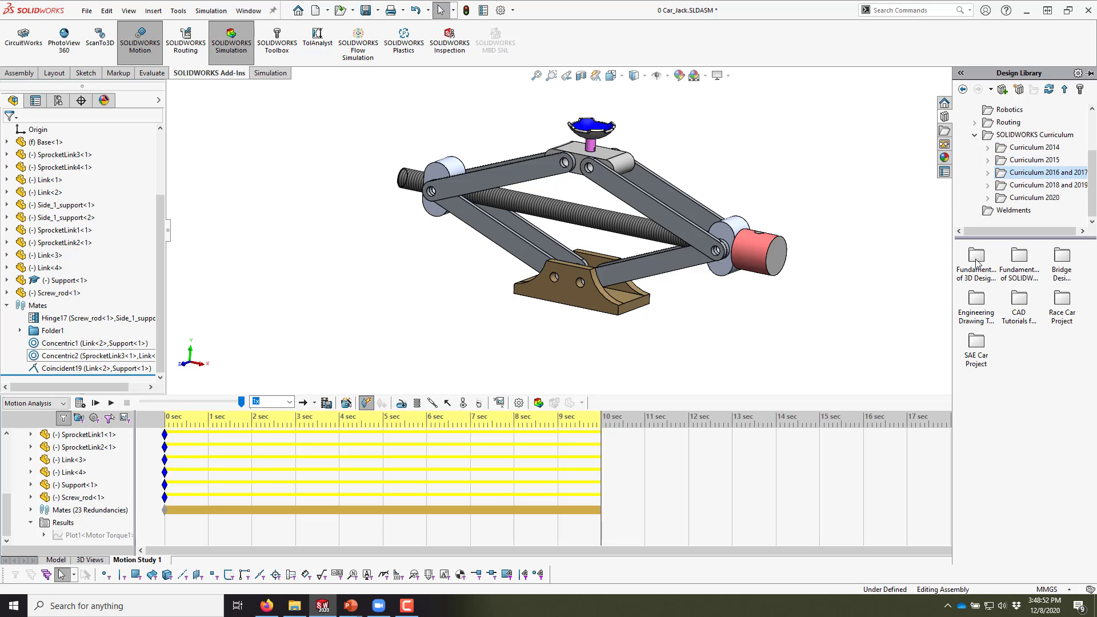
{"action": "left_click", "coordinate": [977, 262]}
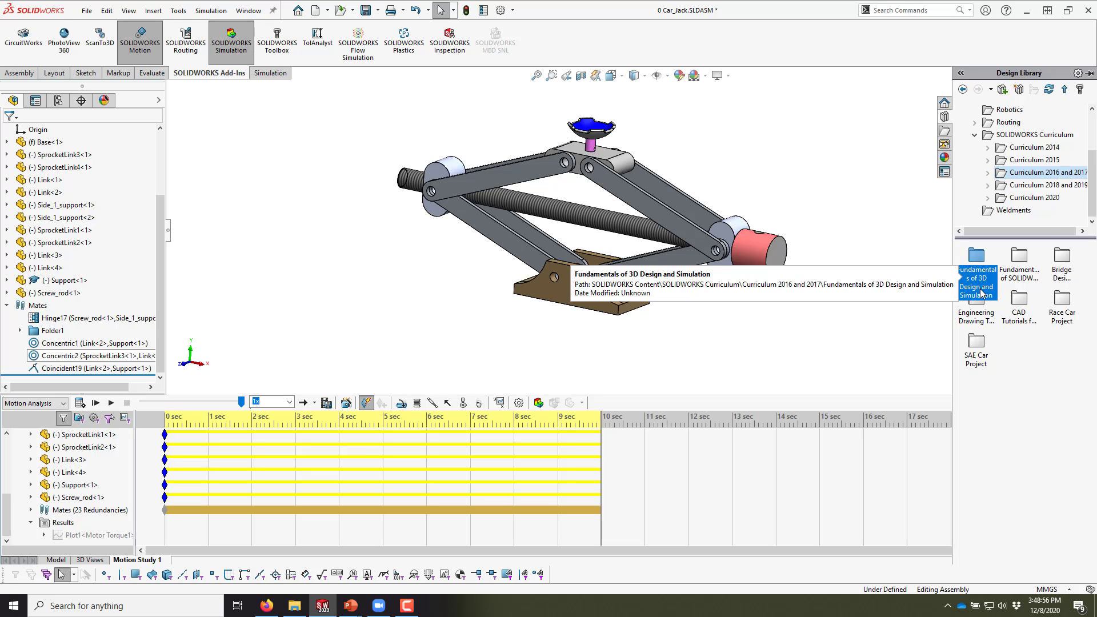
{"action": "double_click", "coordinate": [977, 258]}
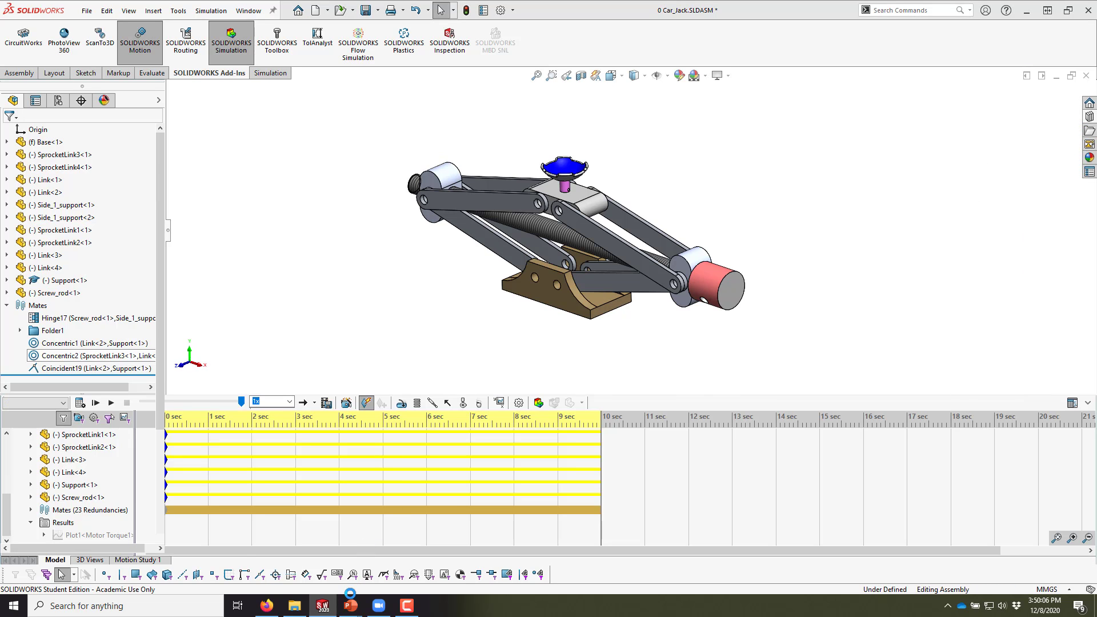
{"action": "mouse_move", "coordinate": [351, 606]}
{"action": "left_click", "coordinate": [413, 555]}
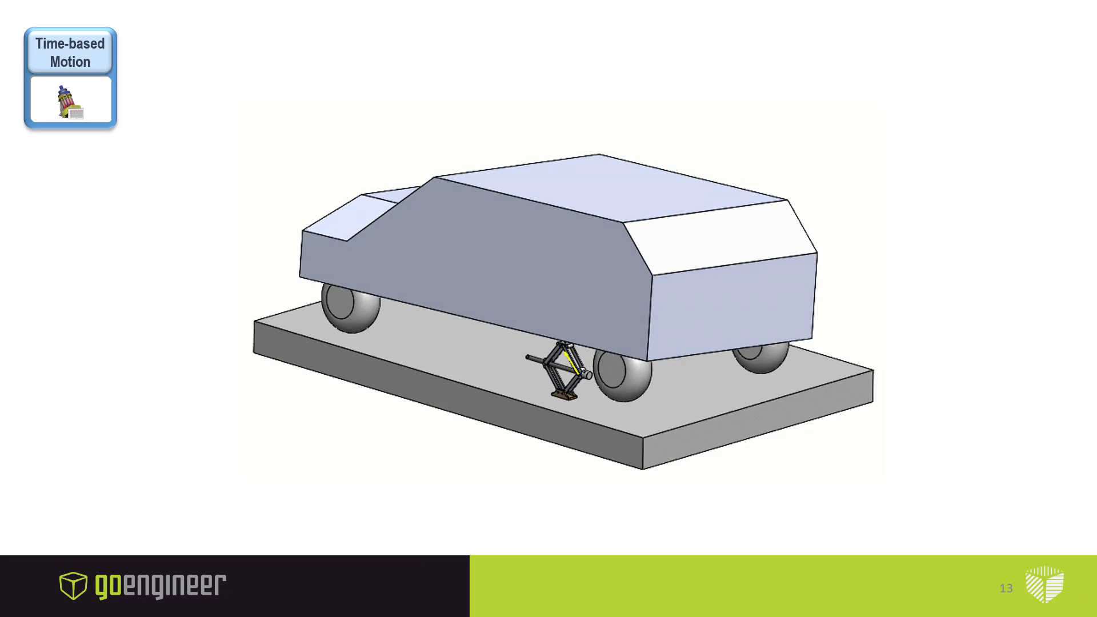
{"action": "key", "text": "Right"}
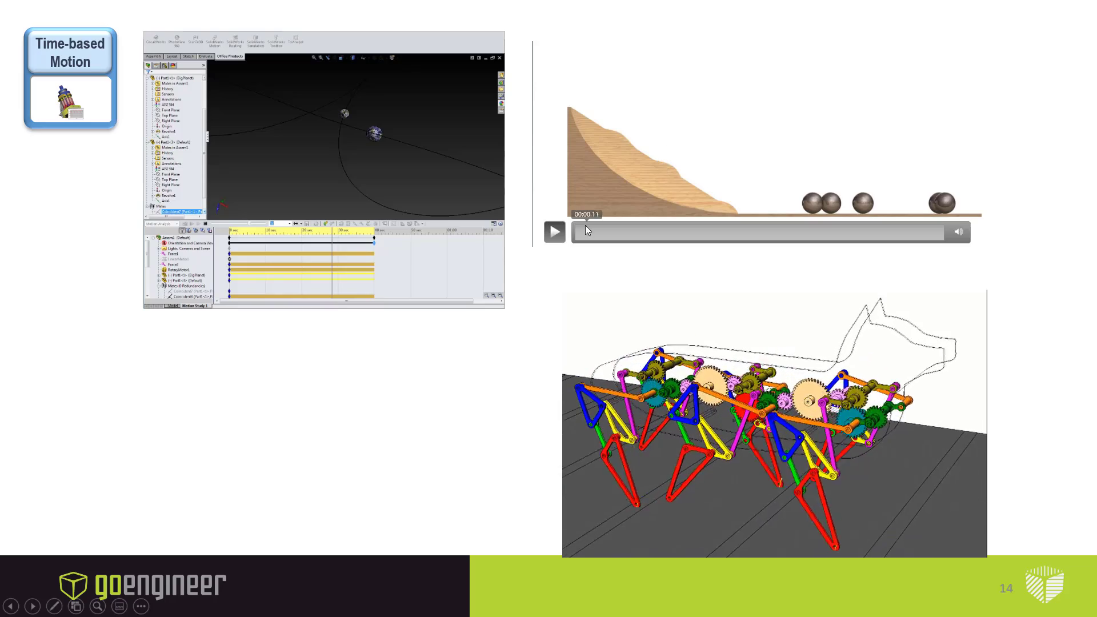
{"action": "left_click", "coordinate": [577, 231]}
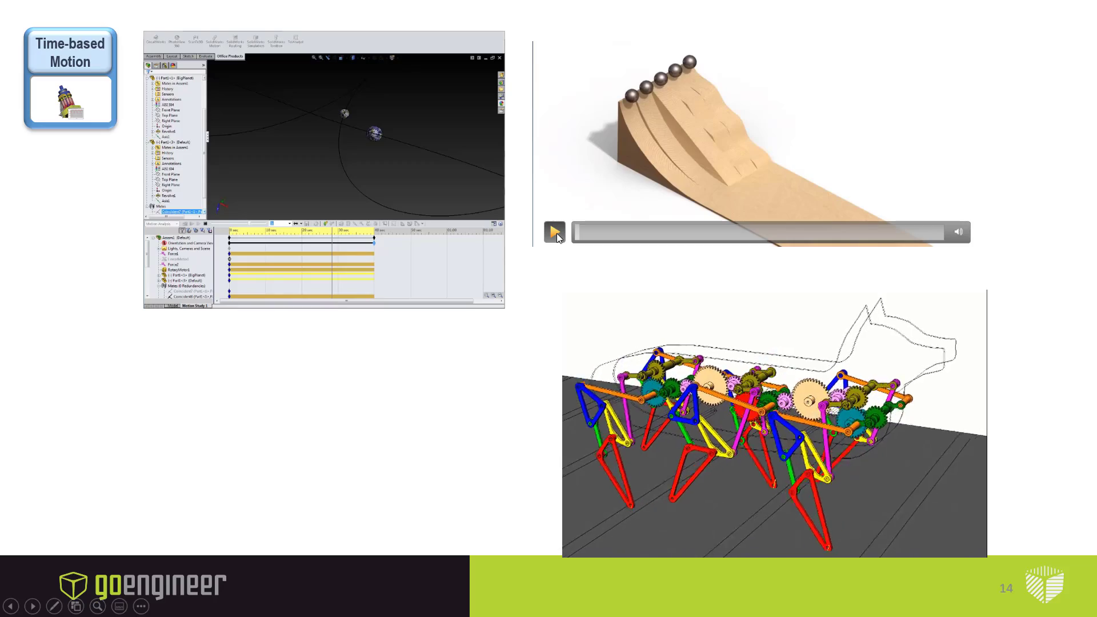
{"action": "left_click", "coordinate": [557, 233]}
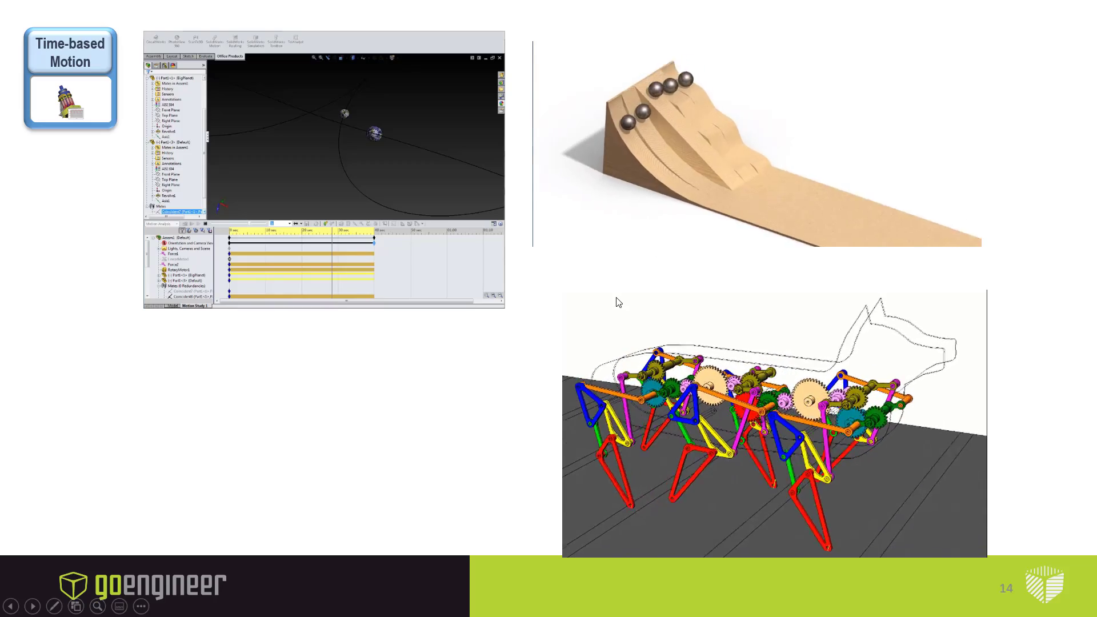
{"action": "mouse_move", "coordinate": [620, 147]}
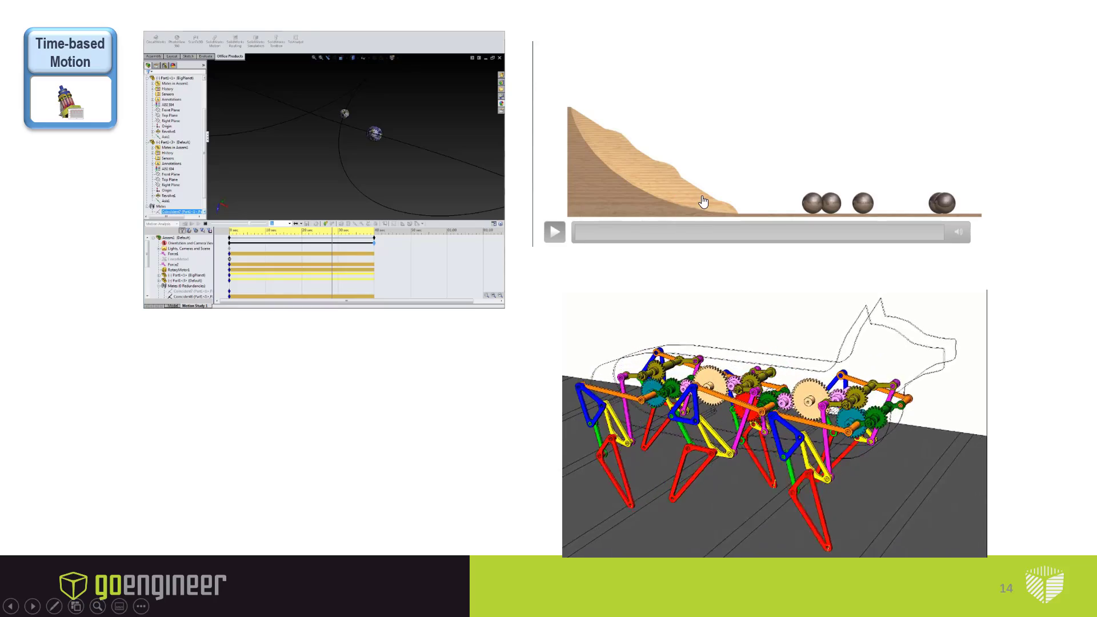
Switch back to SOLIDWORKS and add gravity along the Y axis to the car jack's motion study.
{"action": "key", "text": "alt+Tab"}
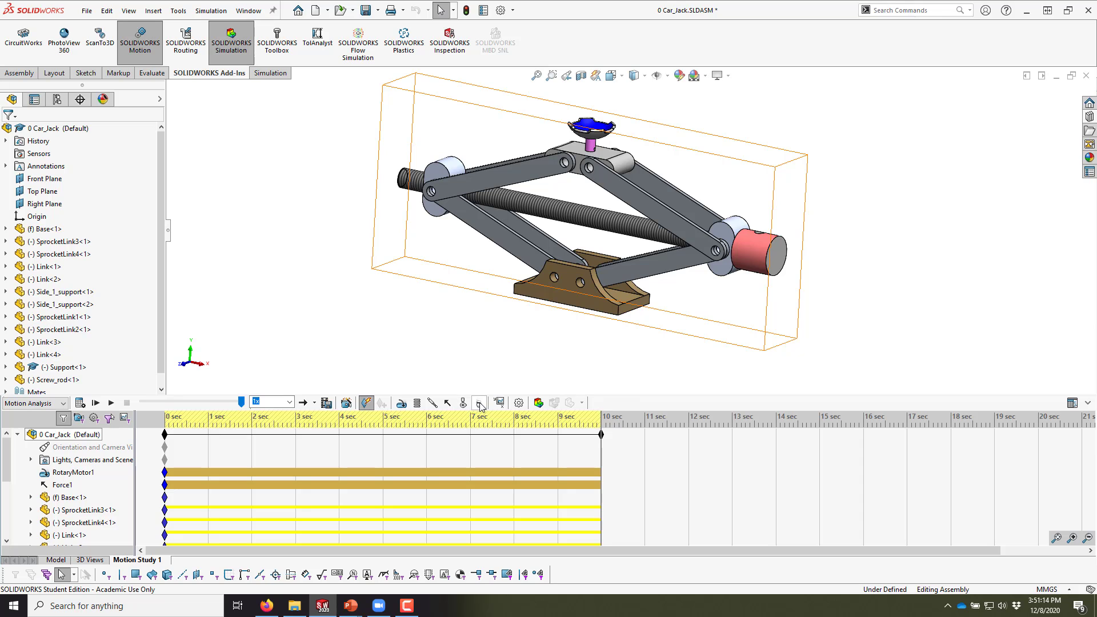
{"action": "left_click", "coordinate": [480, 404]}
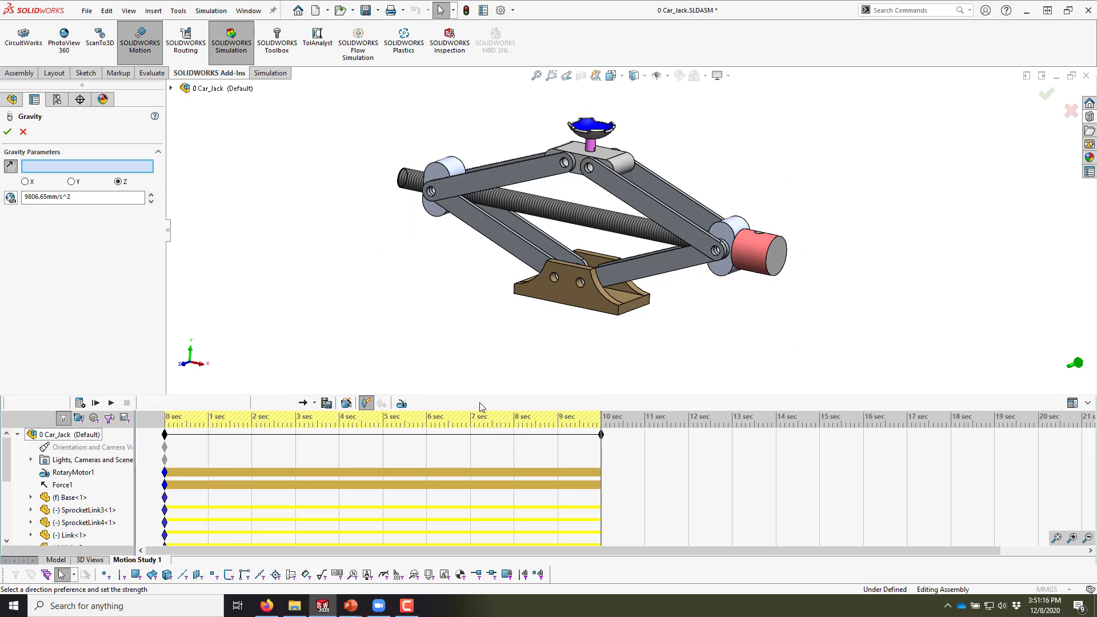
{"action": "left_click", "coordinate": [71, 181]}
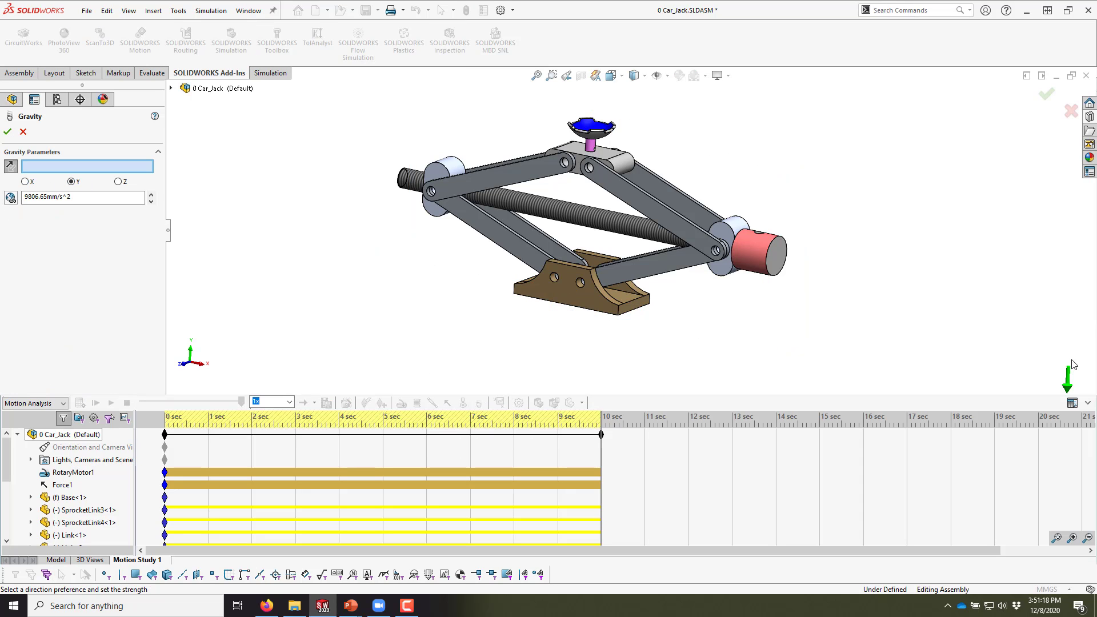
{"action": "left_click", "coordinate": [5, 133]}
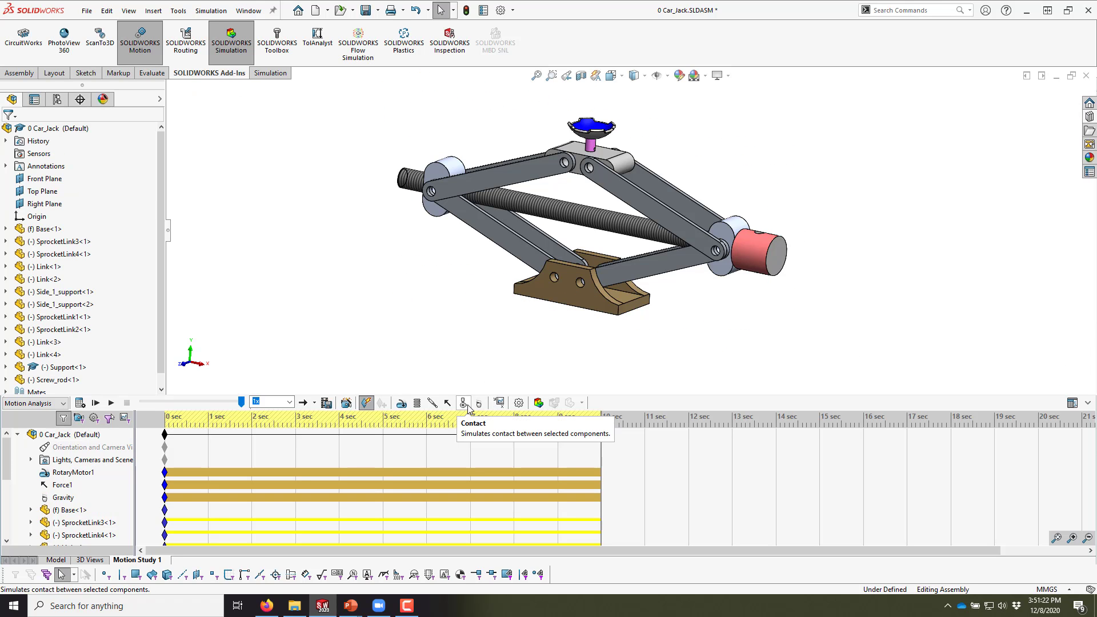
Try a solid-body contact between the base and SprocketLink3 with Steel (Dry) for both materials, and cancel it.
{"action": "left_click", "coordinate": [464, 404]}
{"action": "left_click", "coordinate": [600, 308]}
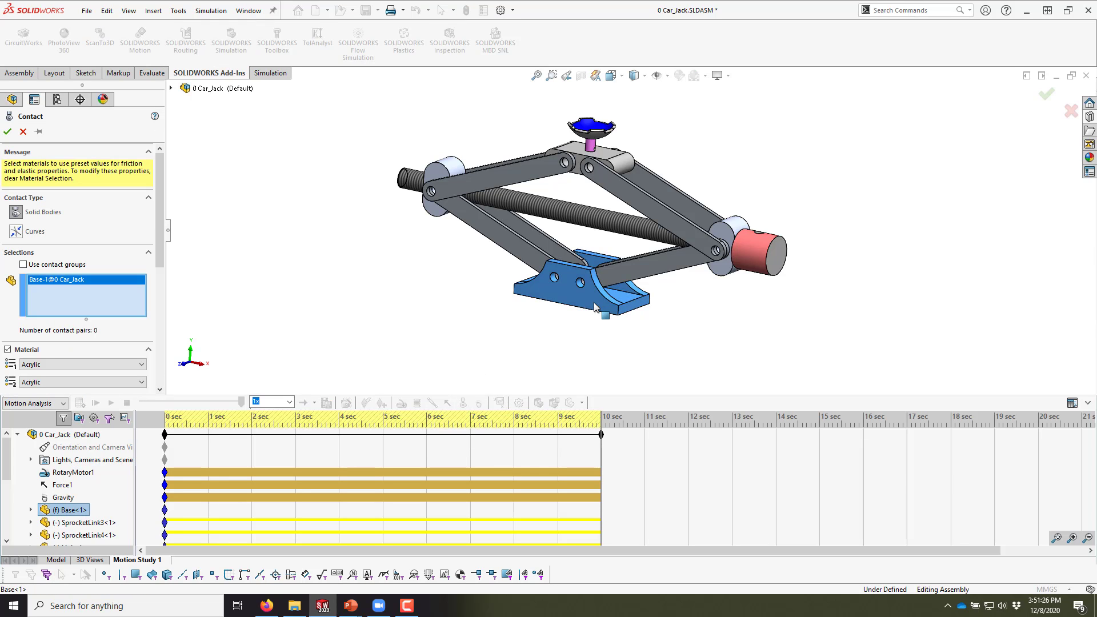
{"action": "left_click", "coordinate": [668, 266]}
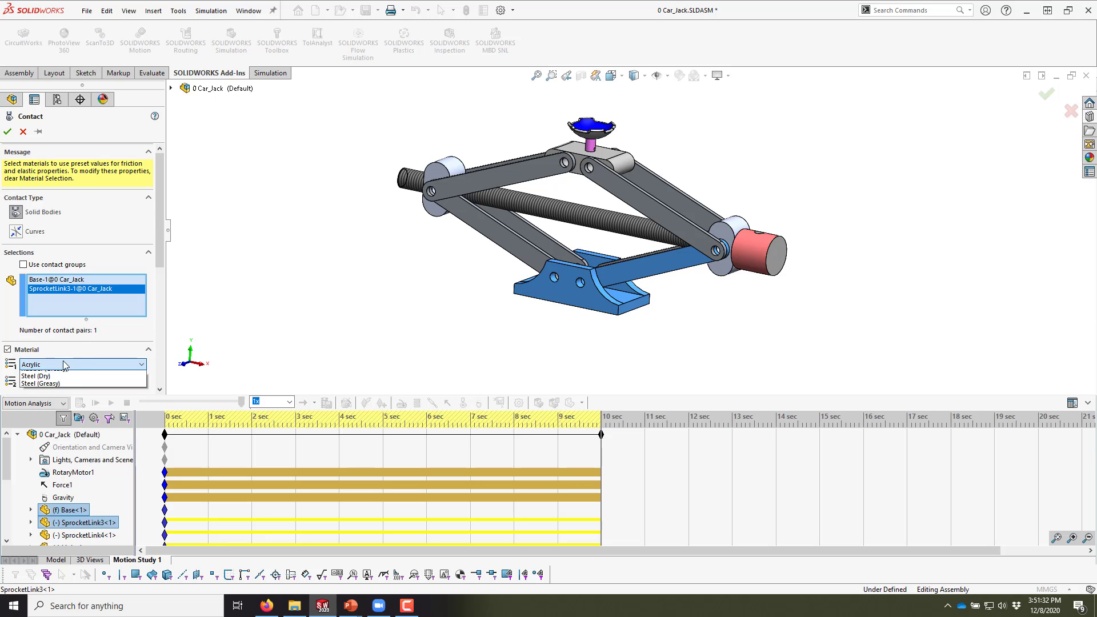
{"action": "left_click", "coordinate": [79, 364]}
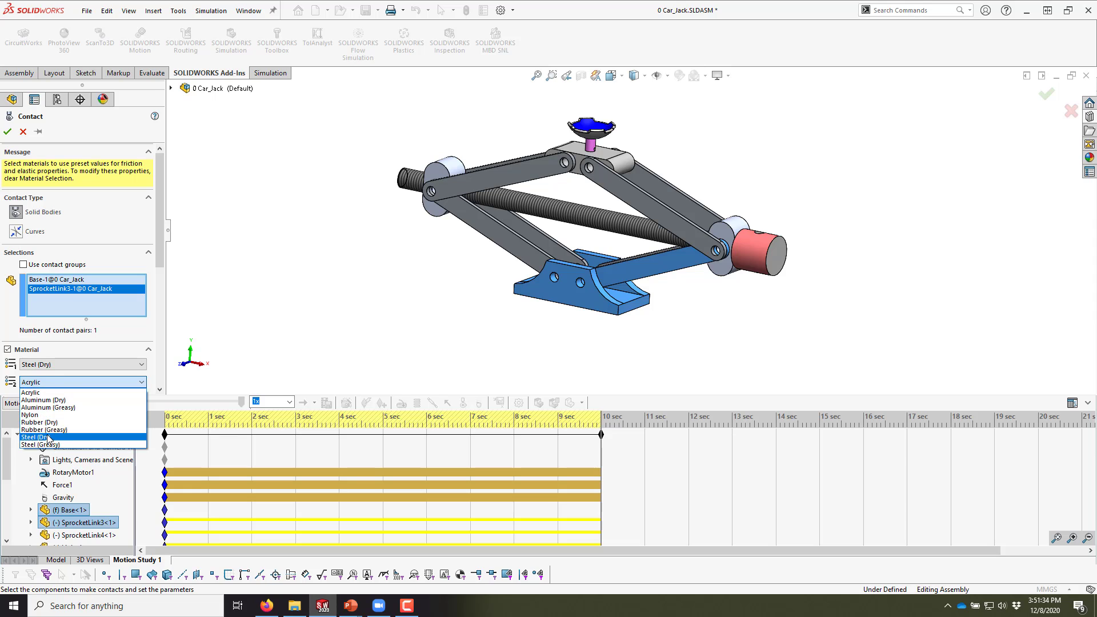
{"action": "left_click", "coordinate": [49, 438]}
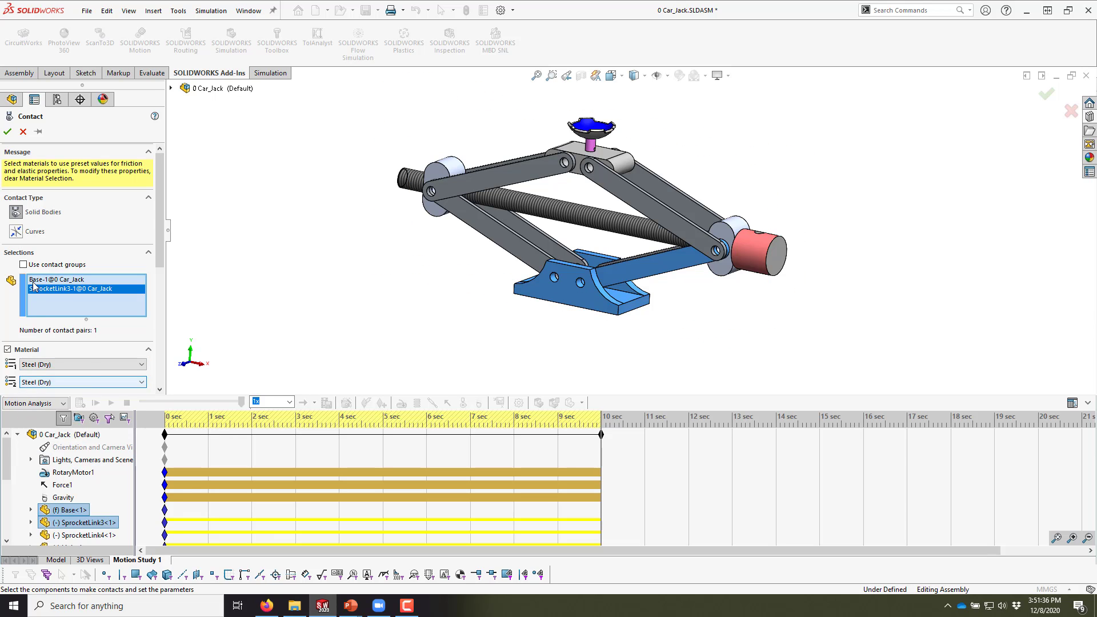
{"action": "left_click", "coordinate": [24, 136]}
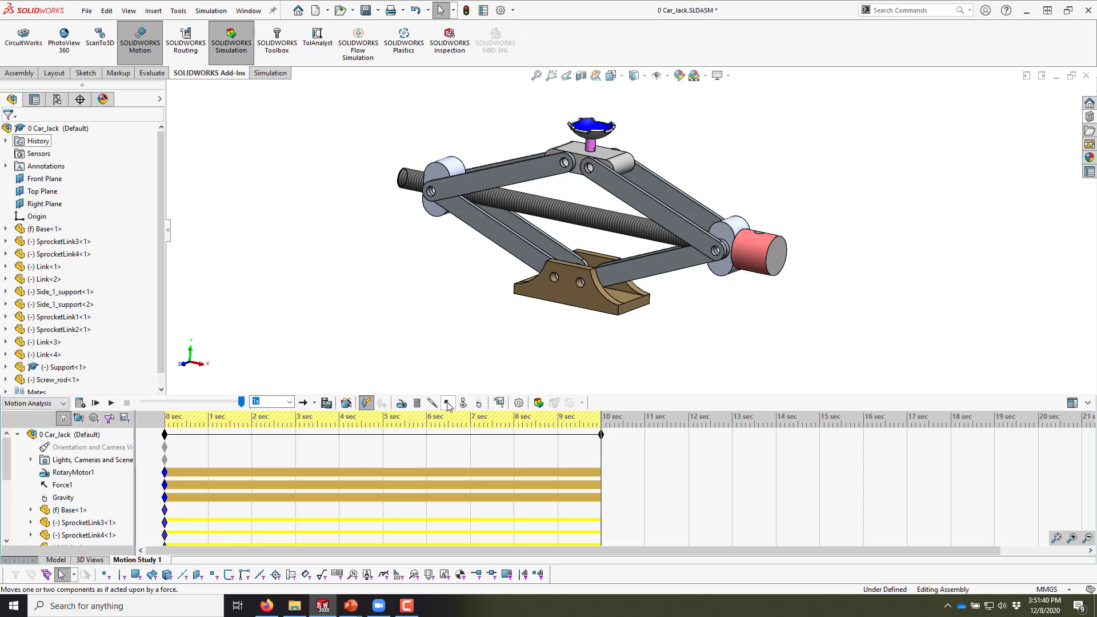
Try an Expression force function on a new force and explore the function categories in the Function Builder.
{"action": "left_click", "coordinate": [448, 404]}
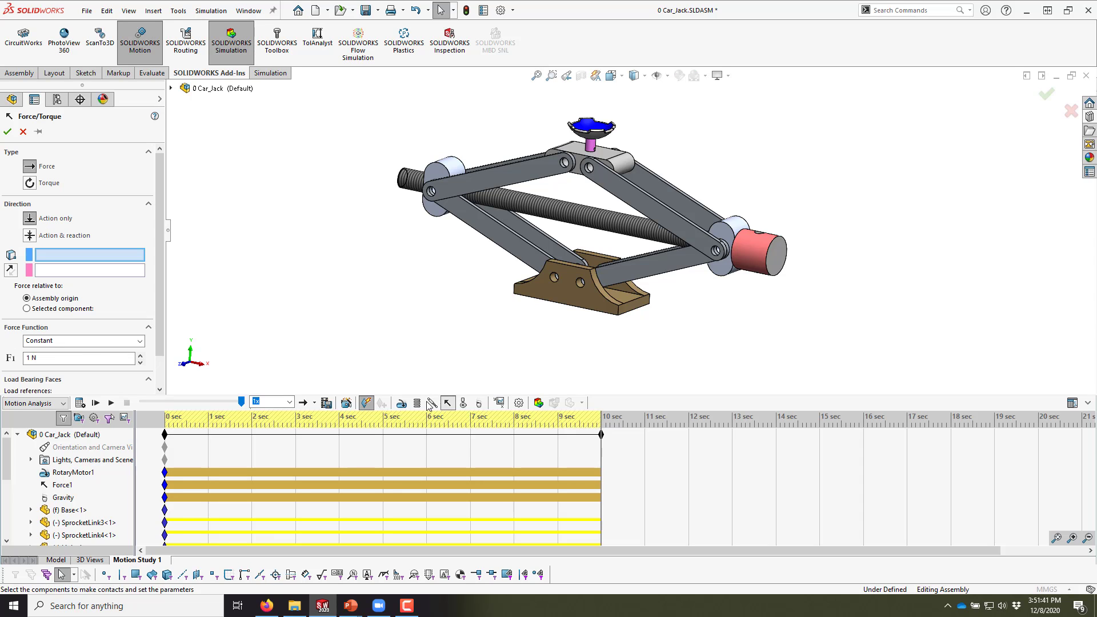
{"action": "left_click", "coordinate": [42, 342]}
{"action": "left_click", "coordinate": [46, 399]}
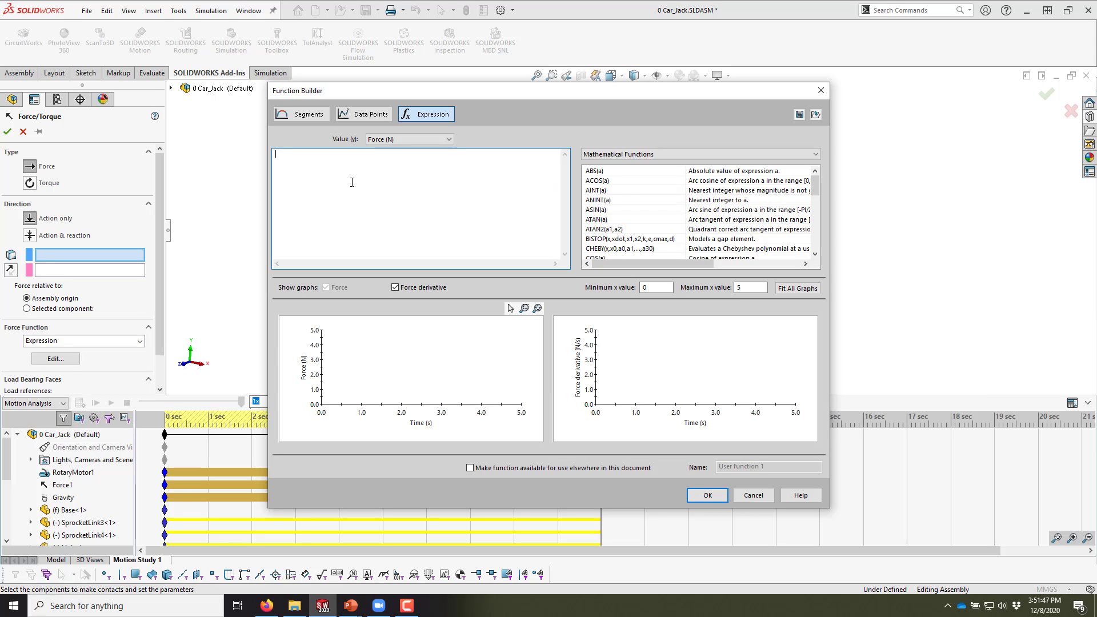
{"action": "left_click", "coordinate": [619, 154]}
{"action": "left_click", "coordinate": [611, 180]}
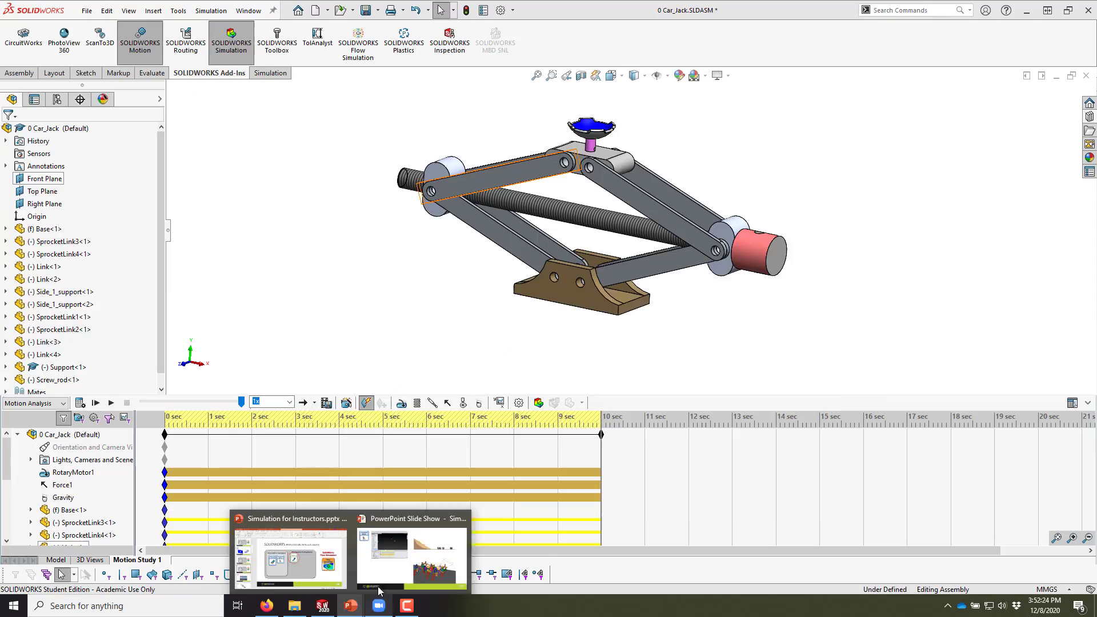
Switch to the PowerPoint slide show, advance to the next Time-based Motion slide and play the bowling video.
{"action": "left_click", "coordinate": [399, 564]}
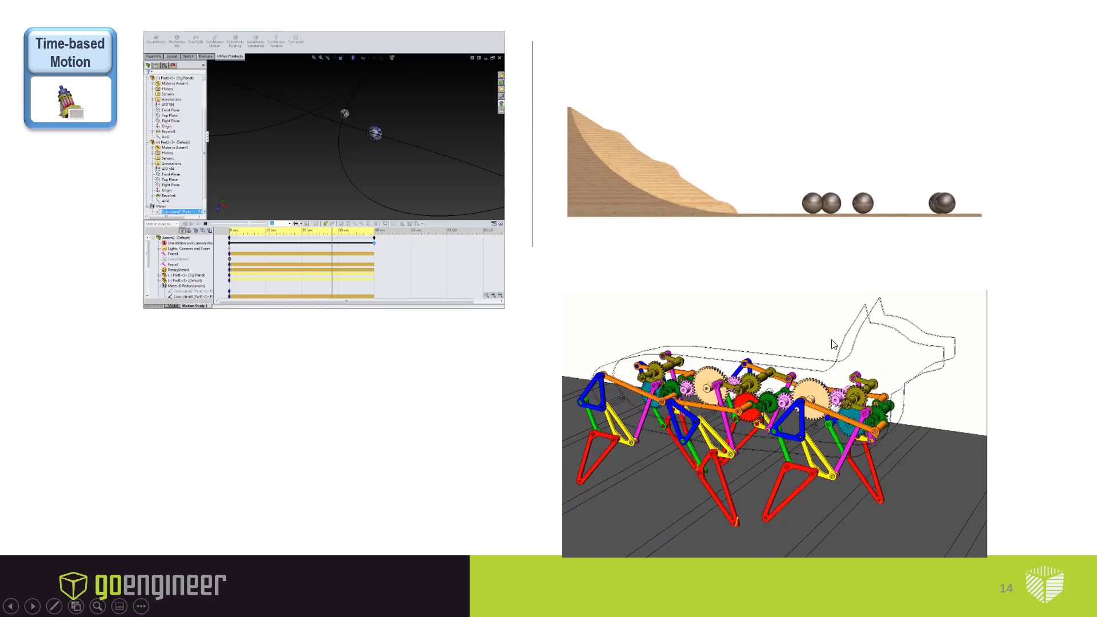
{"action": "left_click", "coordinate": [1035, 348]}
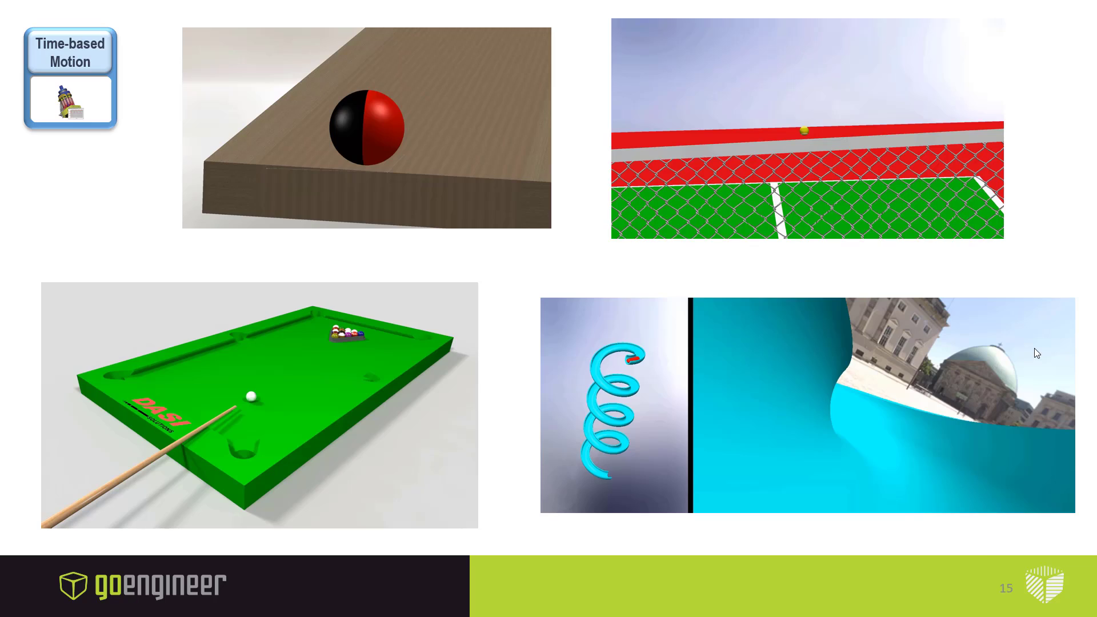
{"action": "mouse_move", "coordinate": [339, 94]}
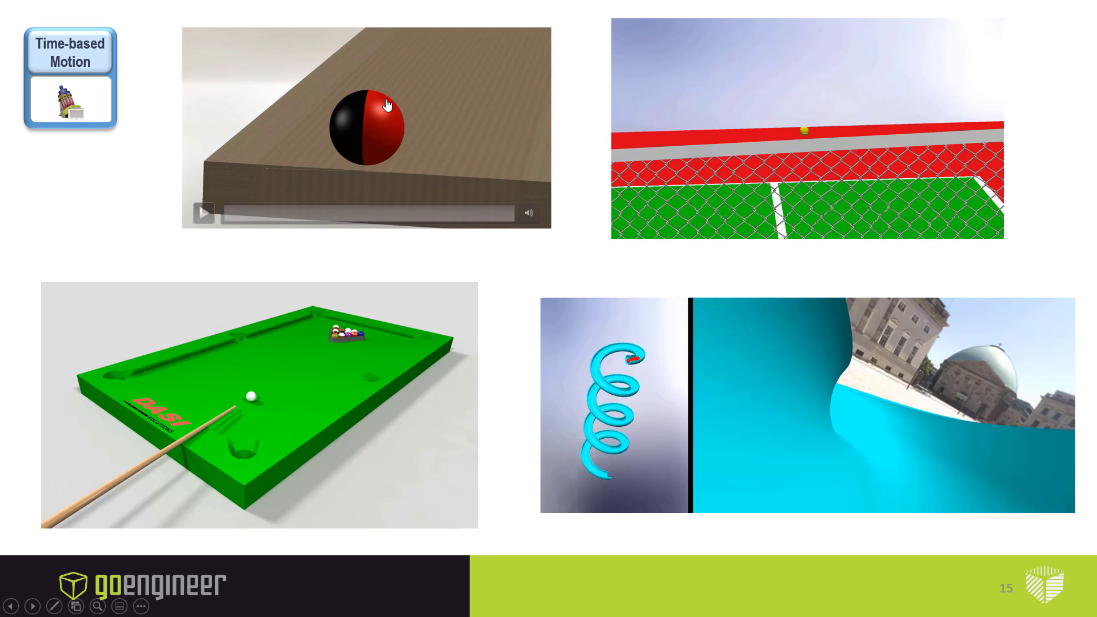
{"action": "left_click", "coordinate": [203, 212]}
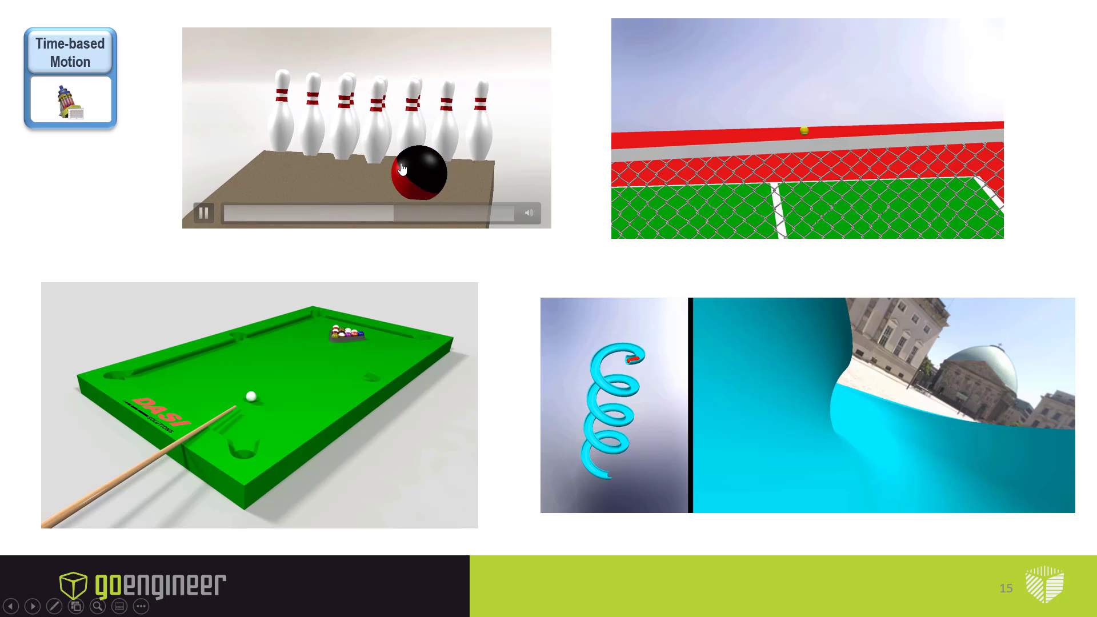
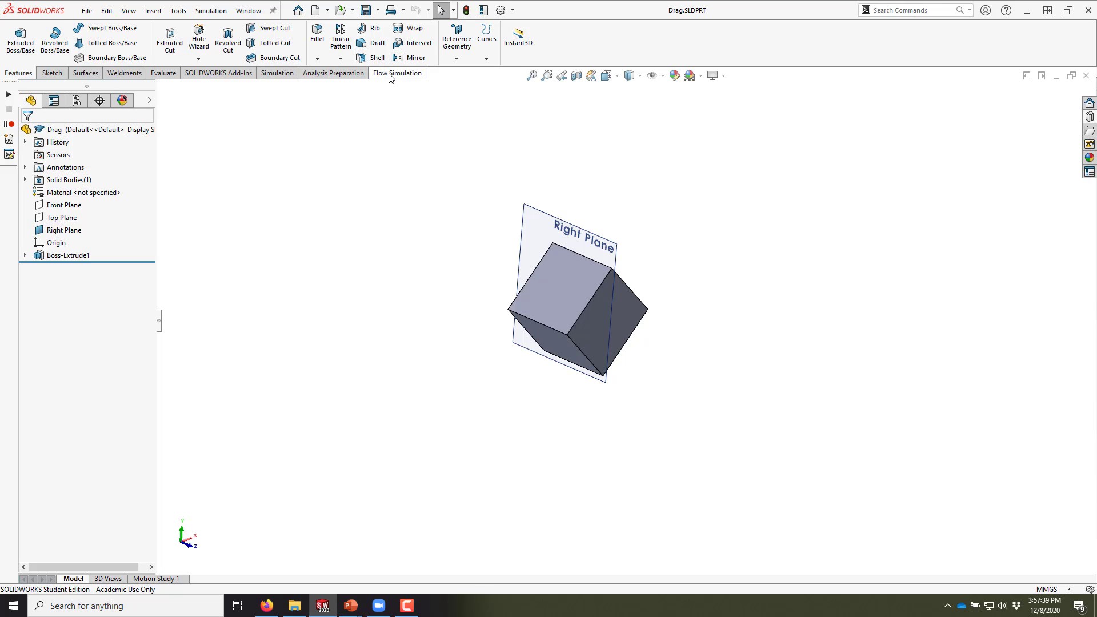
Start a Flow Simulation Wizard project for the Drag part, keeping the name Project(1) and SI (m-kg-s) units, with the navigator expanded.
{"action": "left_click", "coordinate": [390, 75]}
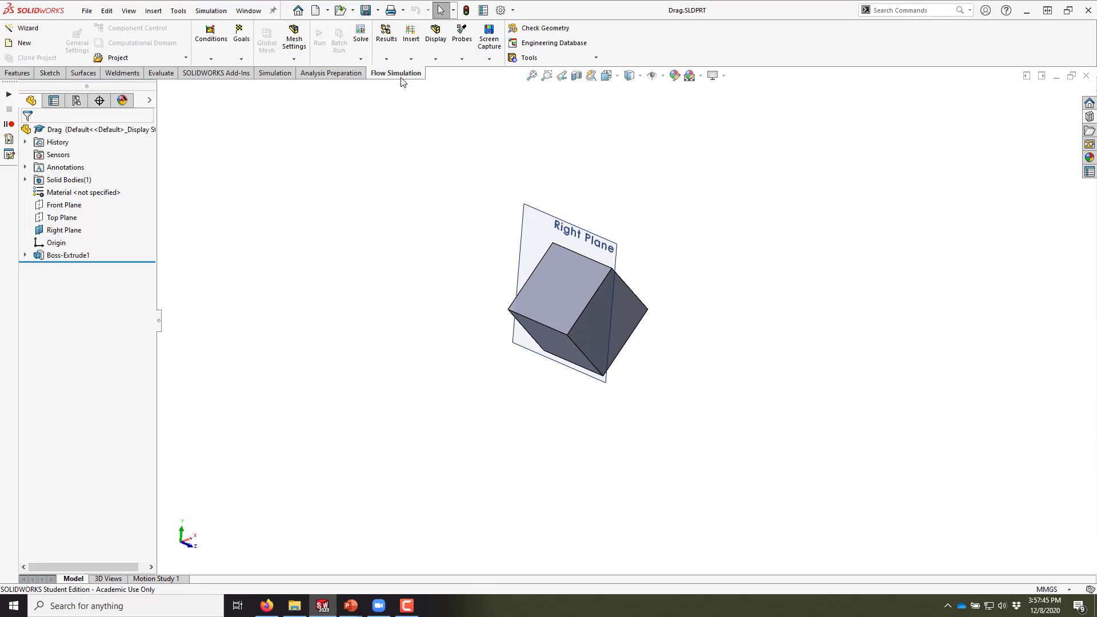
{"action": "left_click", "coordinate": [33, 32]}
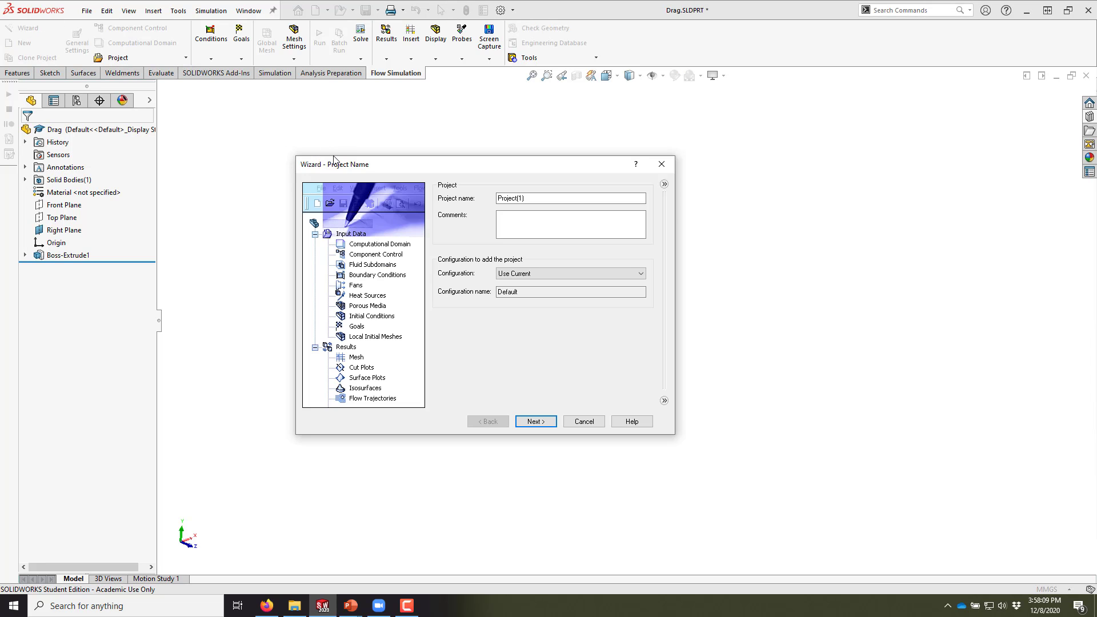
{"action": "left_click_drag", "start_coordinate": [327, 168], "coordinate": [103, 134]}
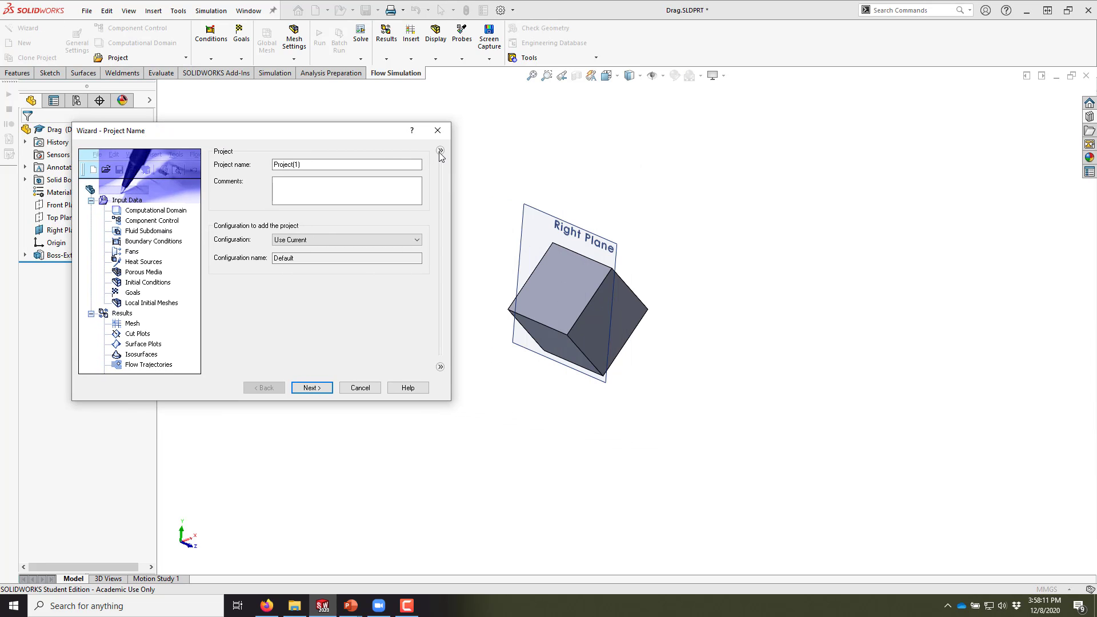
{"action": "left_click", "coordinate": [440, 151]}
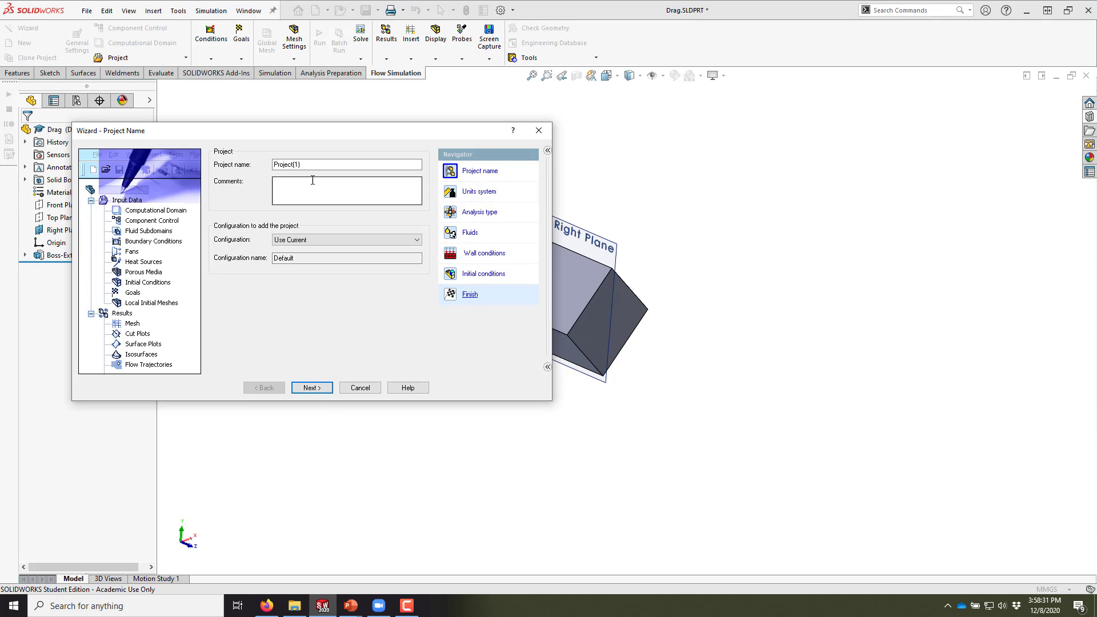
{"action": "left_click", "coordinate": [311, 387]}
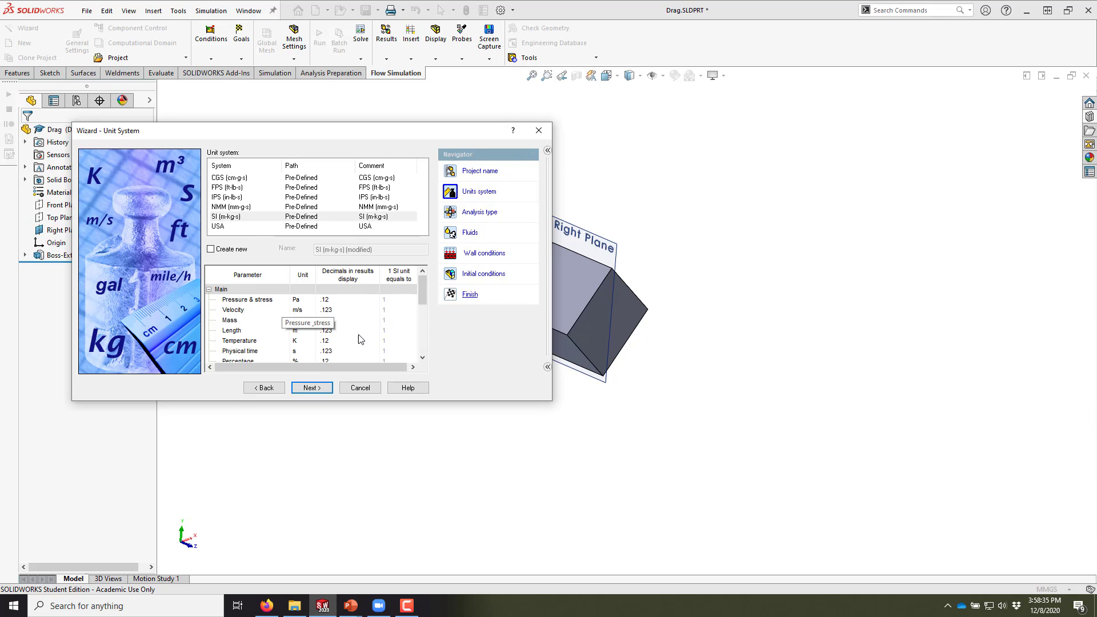
{"action": "left_click", "coordinate": [311, 387]}
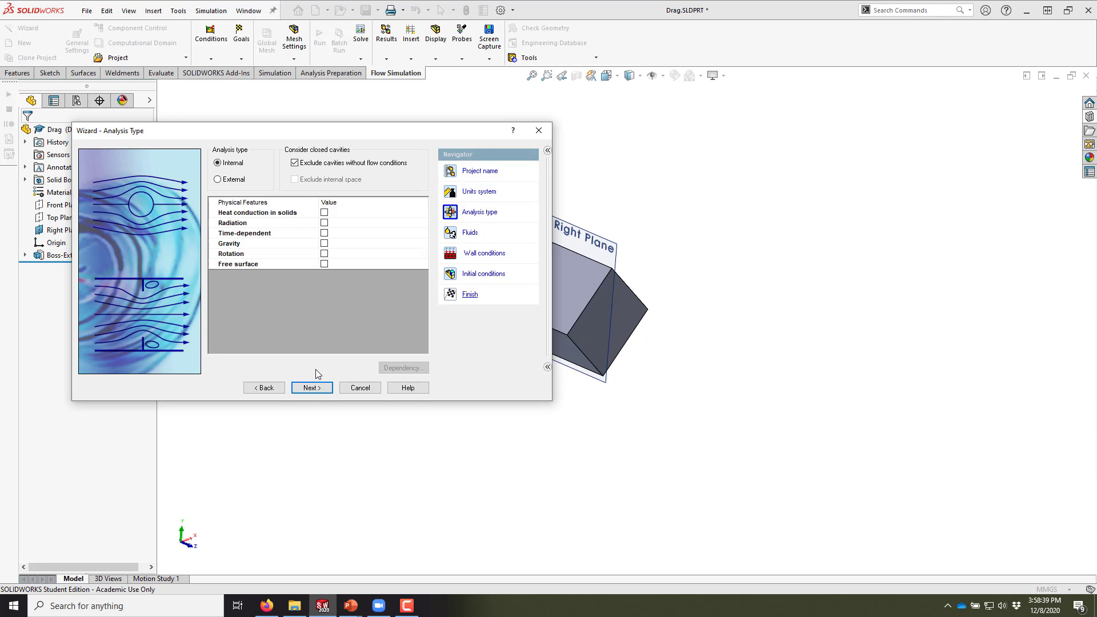
Set the flow project's analysis type to External and add Air from the pre-defined gases as the default fluid.
{"action": "left_click", "coordinate": [223, 180]}
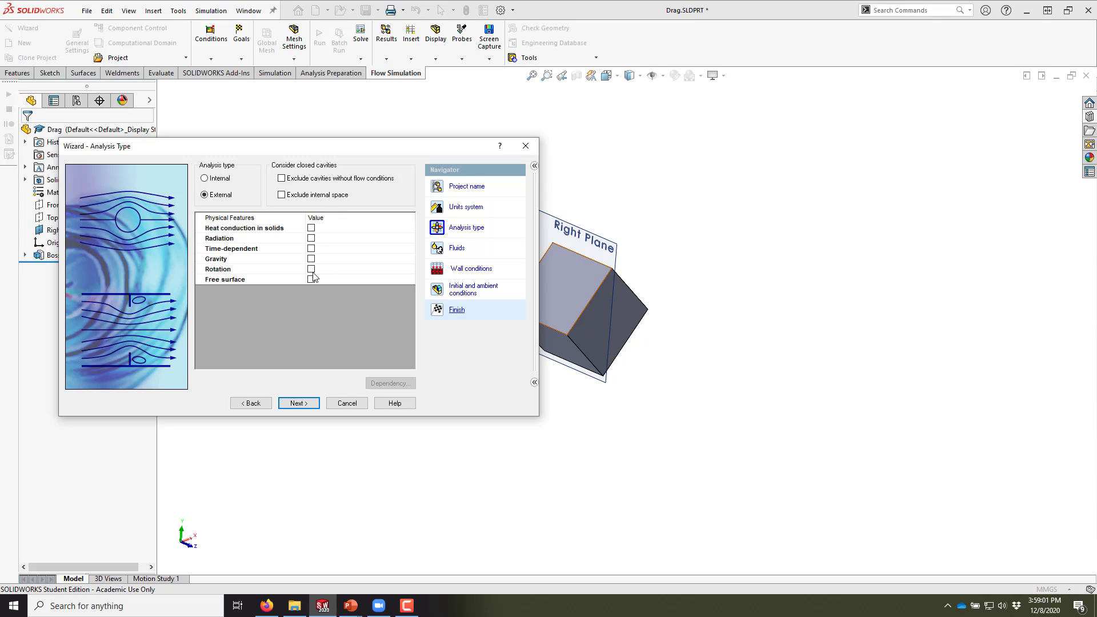
{"action": "left_click", "coordinate": [302, 406]}
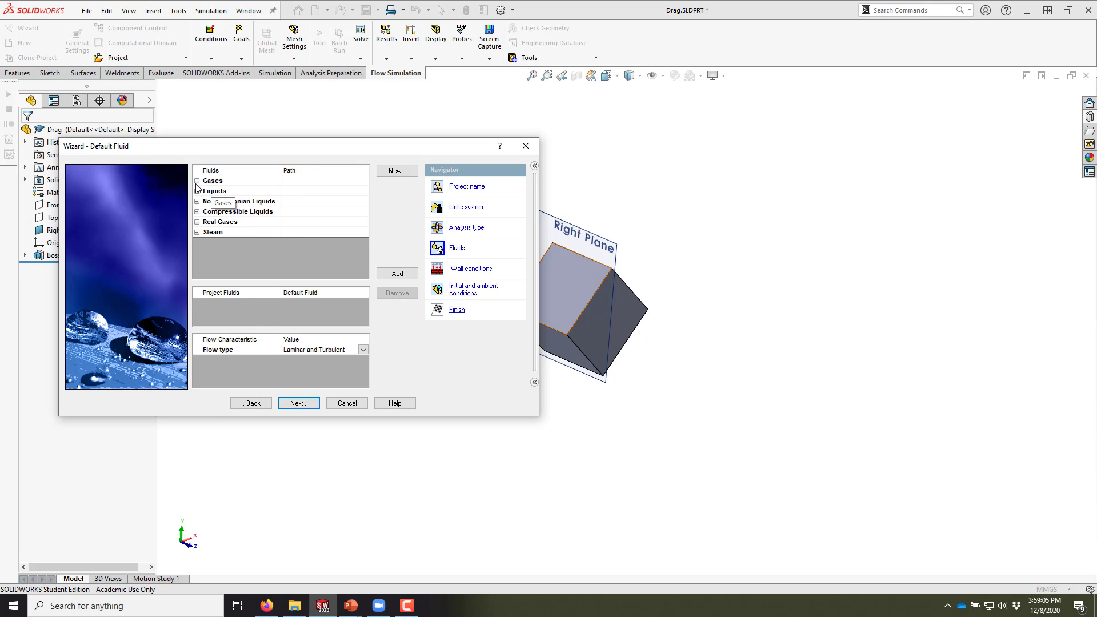
{"action": "left_click", "coordinate": [196, 181]}
{"action": "double_click", "coordinate": [223, 212]}
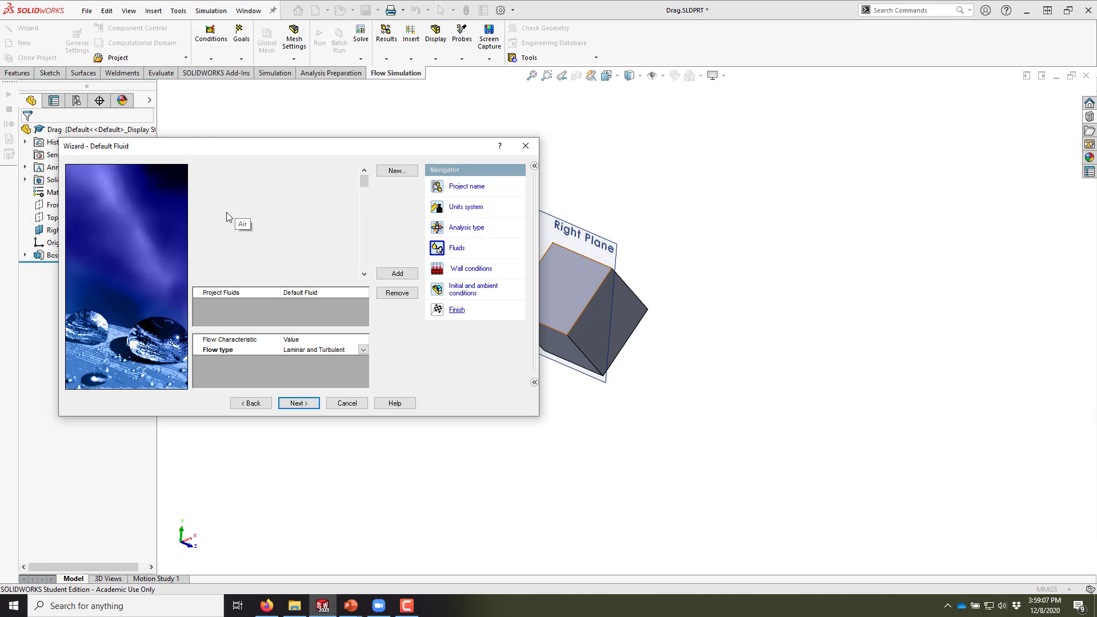
{"action": "left_click", "coordinate": [224, 304]}
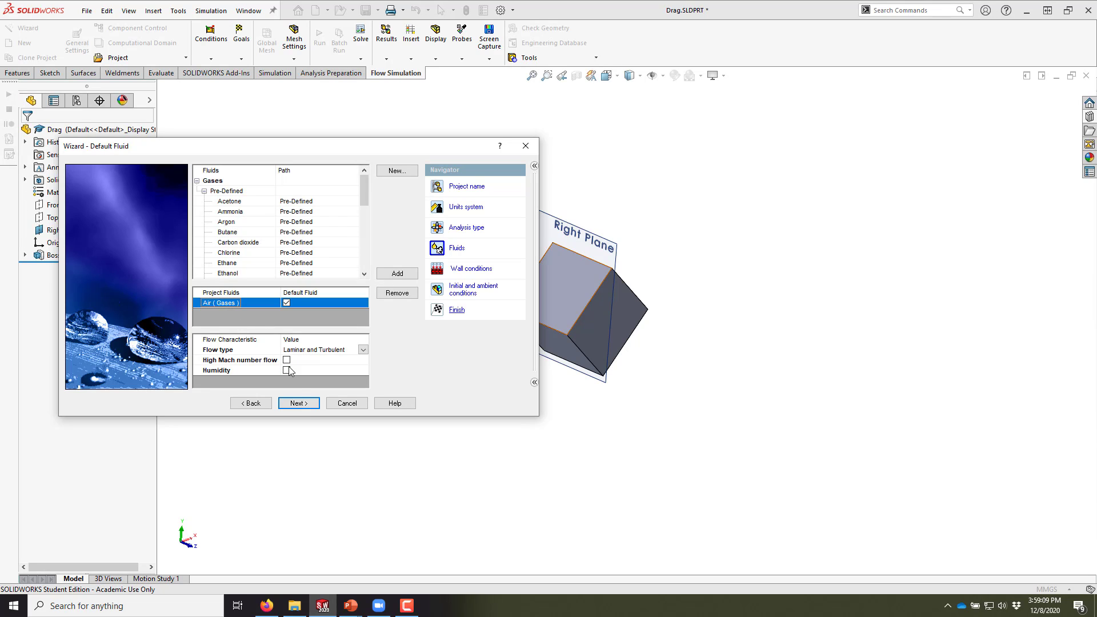
{"action": "left_click", "coordinate": [308, 405]}
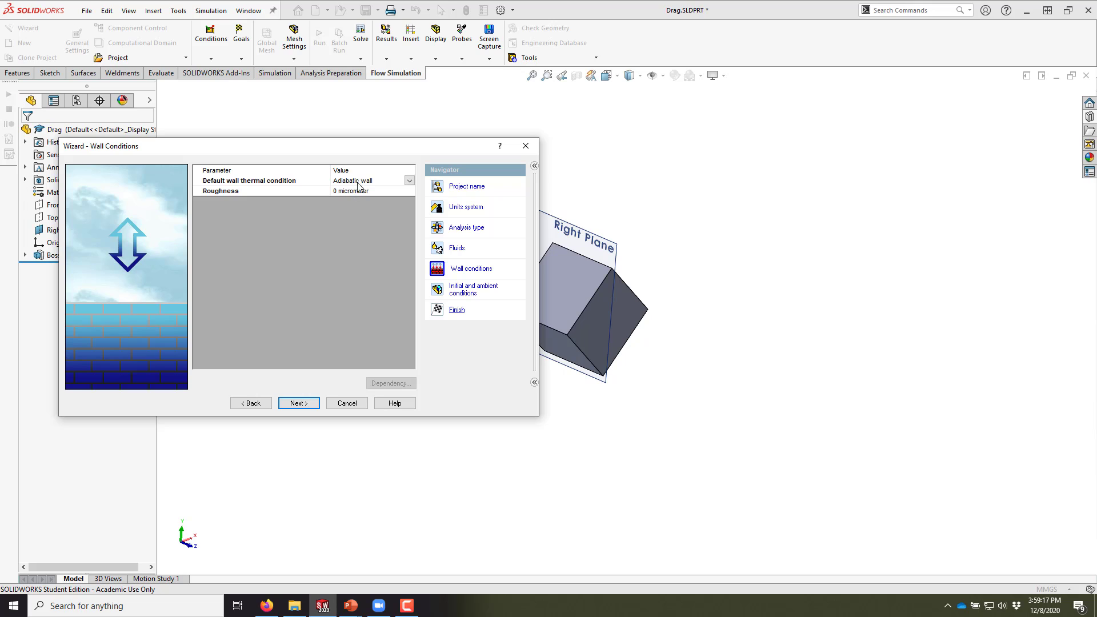
Keep the adiabatic wall and default ambient conditions, finish the project, and inspect the computational domain around the cube.
{"action": "left_click", "coordinate": [294, 403]}
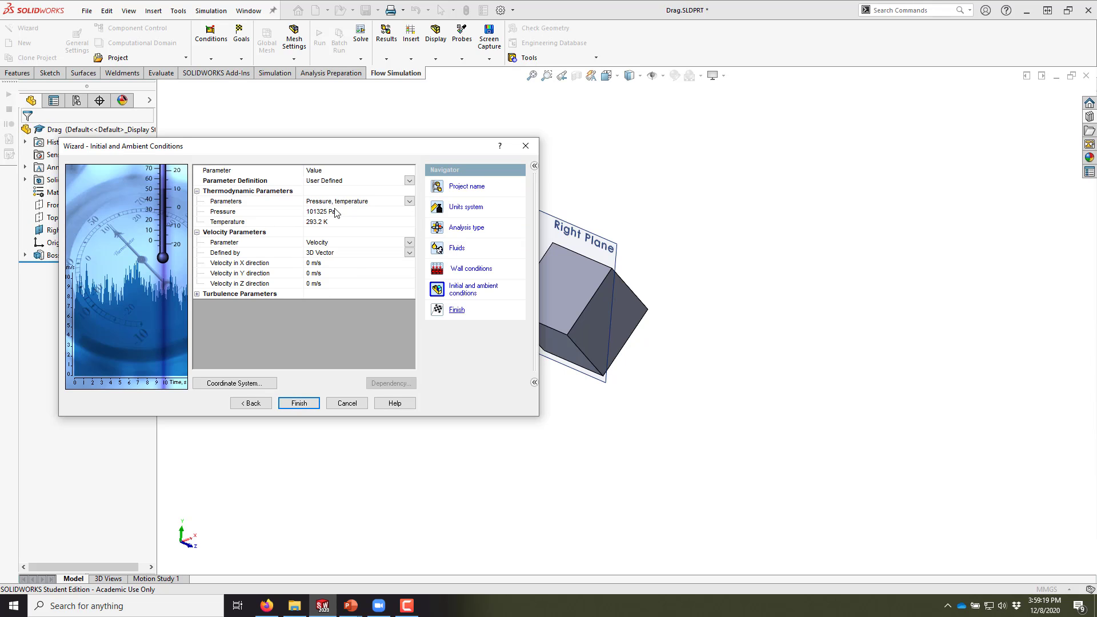
{"action": "left_click", "coordinate": [298, 403]}
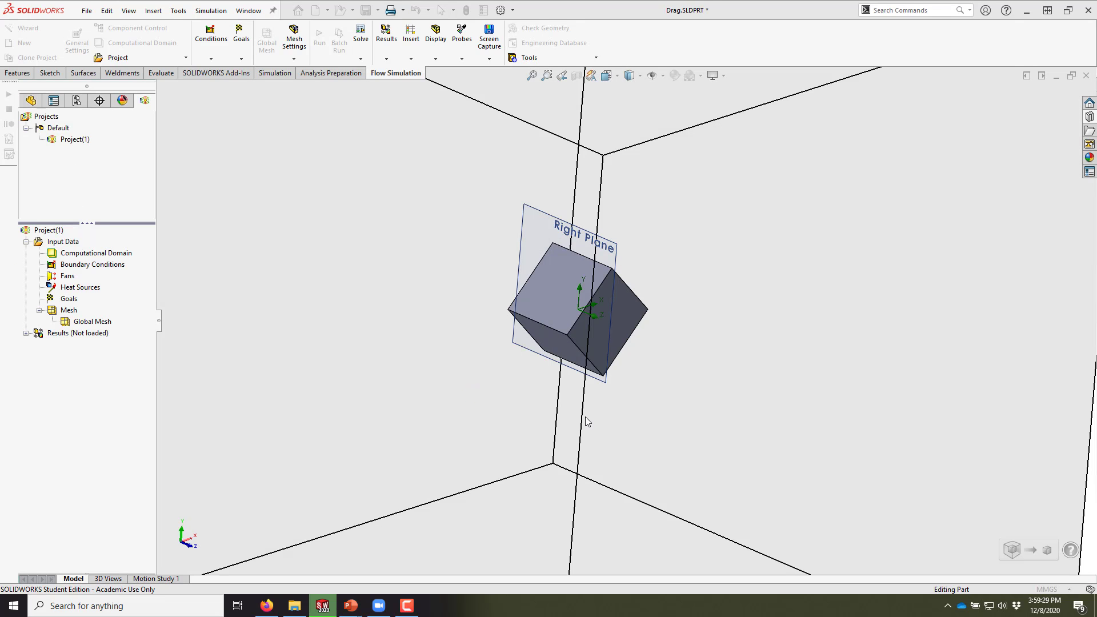
{"action": "scroll", "coordinate": [698, 400], "scroll_direction": "up", "scroll_amount": 5}
{"action": "middle_click_drag", "start_coordinate": [691, 385], "coordinate": [675, 317]}
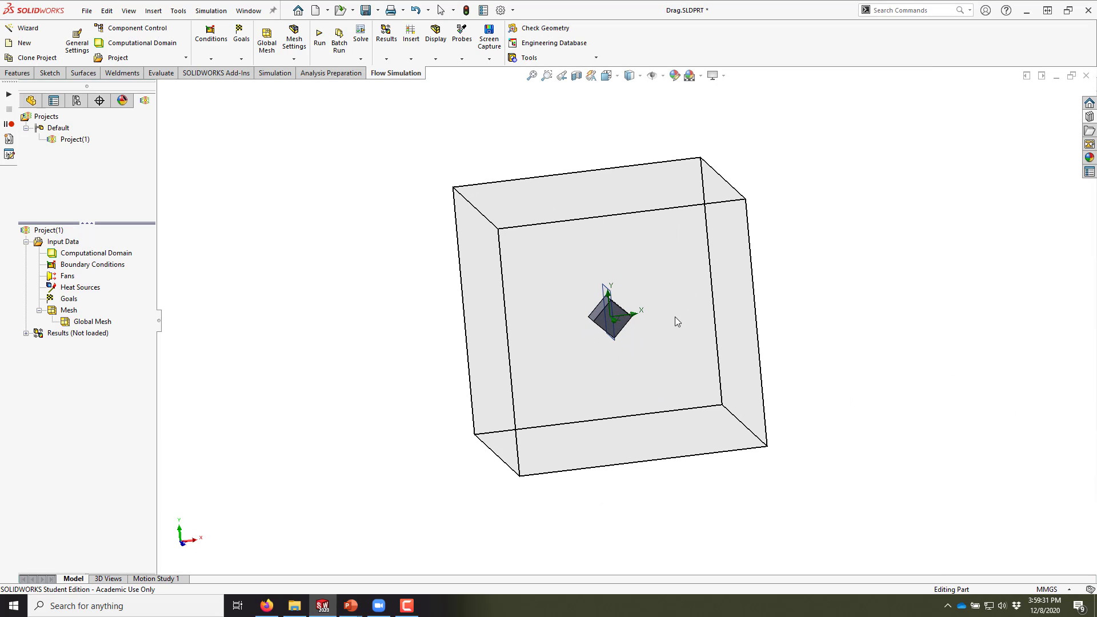
{"action": "scroll", "coordinate": [675, 317], "scroll_direction": "down", "scroll_amount": 2}
{"action": "middle_click_drag", "start_coordinate": [616, 336], "coordinate": [648, 341]}
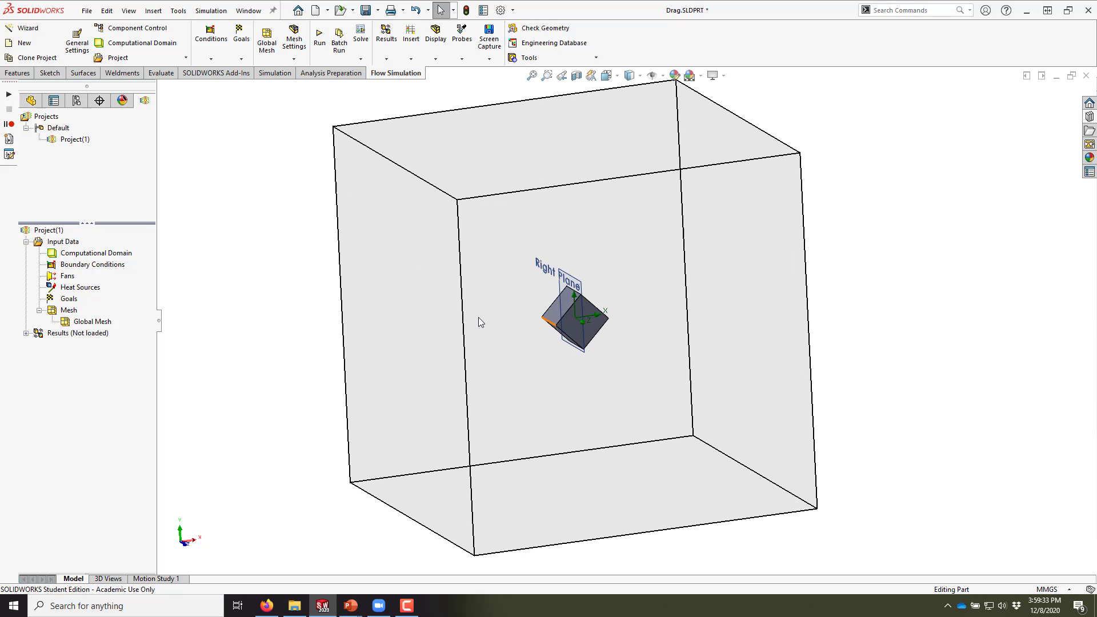
{"action": "middle_click_drag", "start_coordinate": [485, 315], "coordinate": [392, 341]}
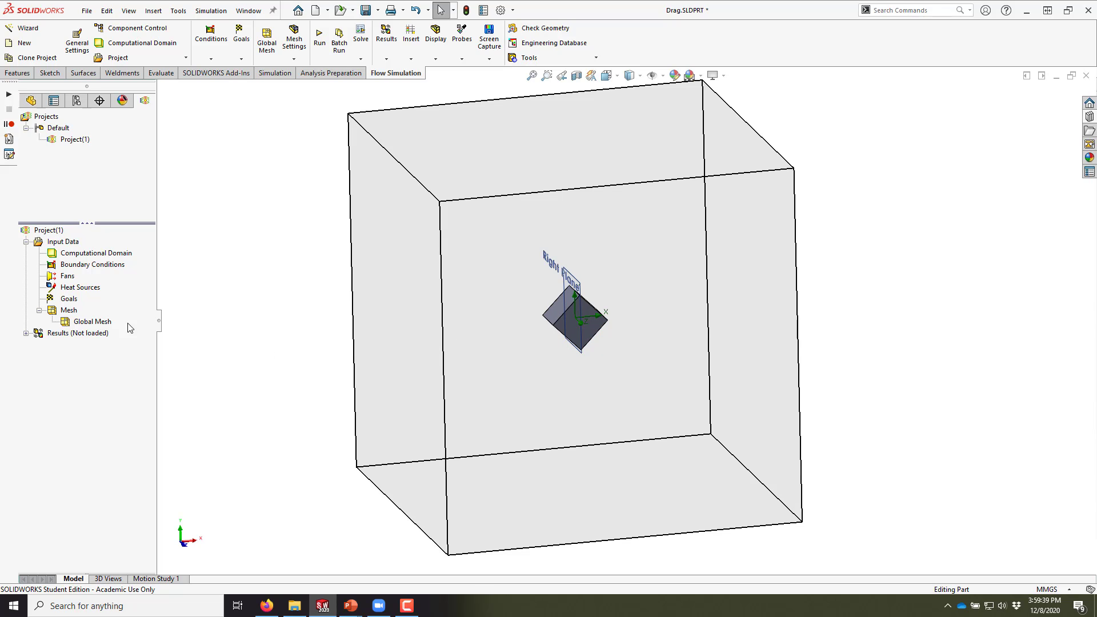
Set the project's initial and ambient velocity in the X direction to 10 m/s in the General Settings.
{"action": "right_click", "coordinate": [58, 244]}
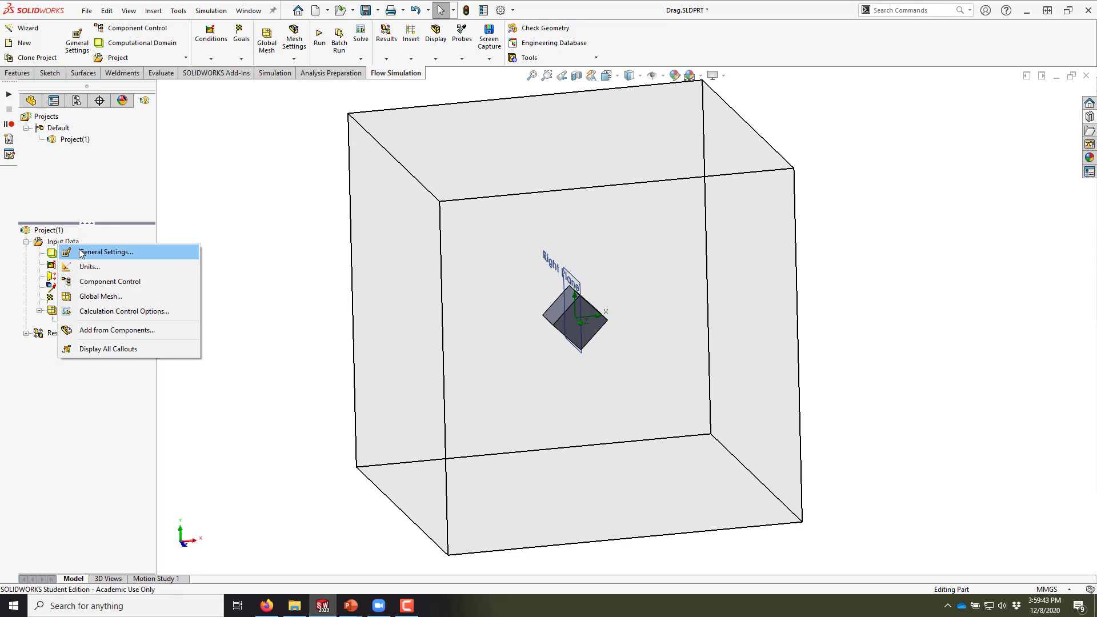
{"action": "left_click", "coordinate": [215, 252]}
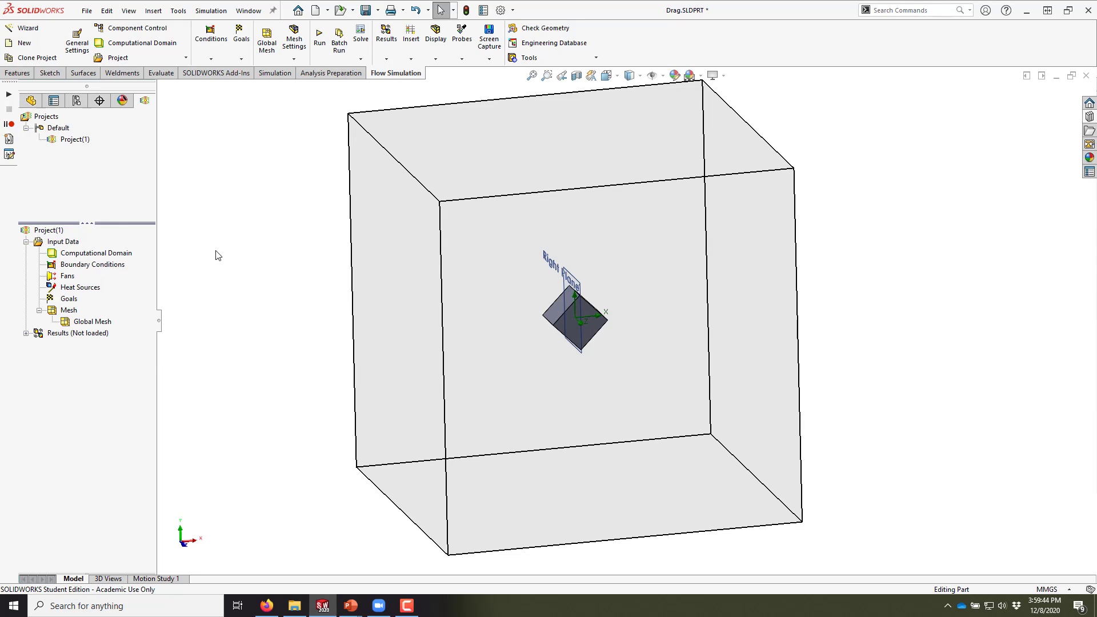
{"action": "right_click", "coordinate": [61, 246]}
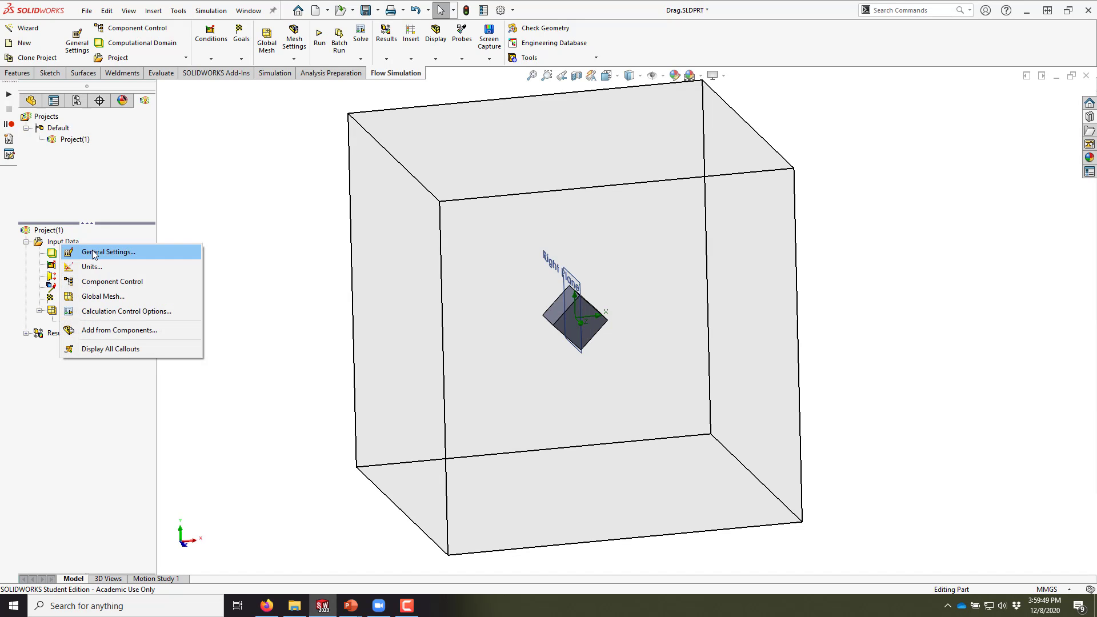
{"action": "left_click", "coordinate": [95, 252]}
{"action": "left_click", "coordinate": [663, 266]}
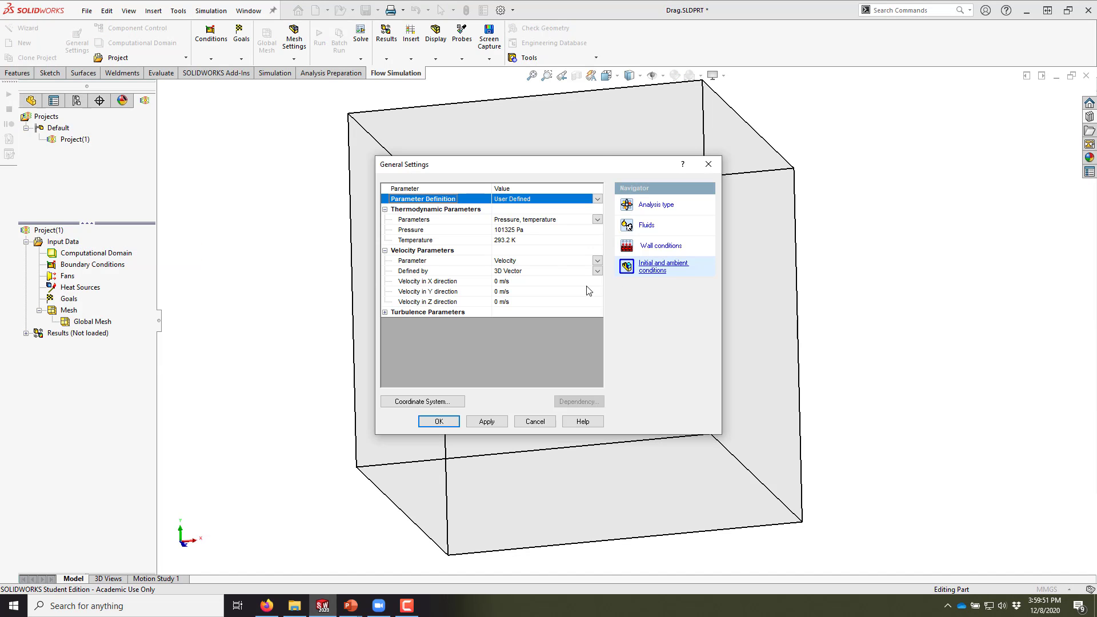
{"action": "left_click", "coordinate": [506, 281]}
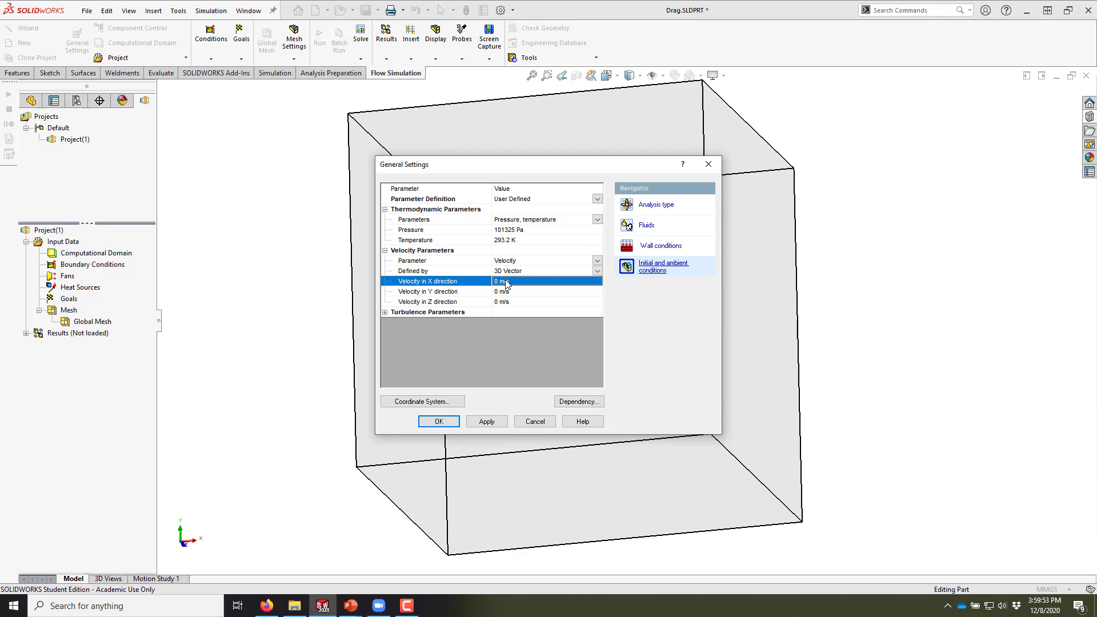
{"action": "left_click", "coordinate": [505, 281]}
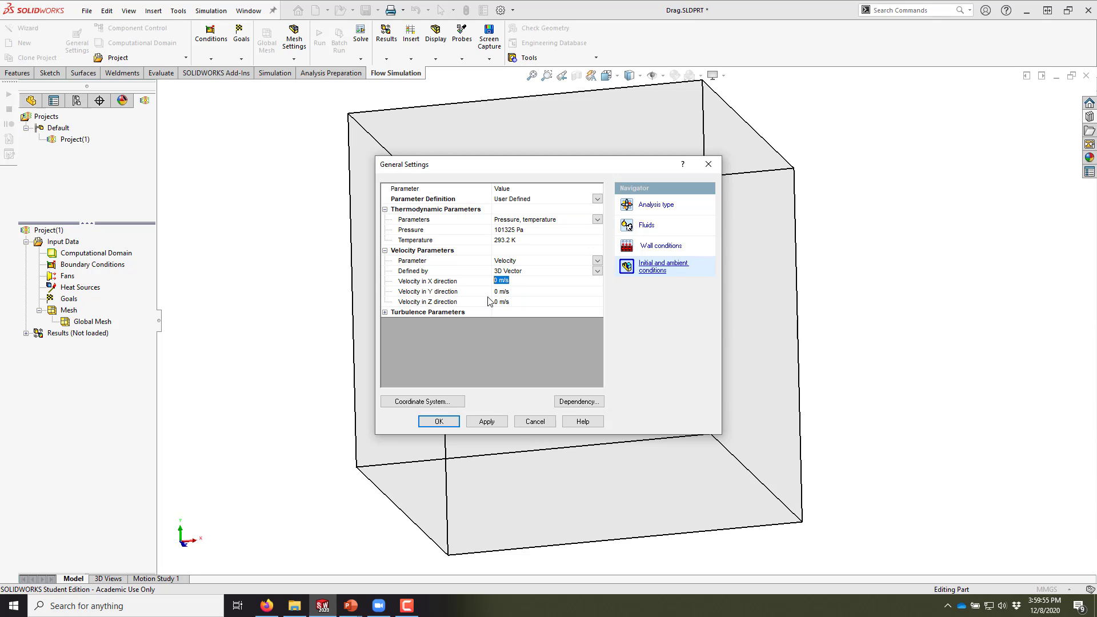
{"action": "type", "text": "10"}
{"action": "left_click", "coordinate": [521, 293]}
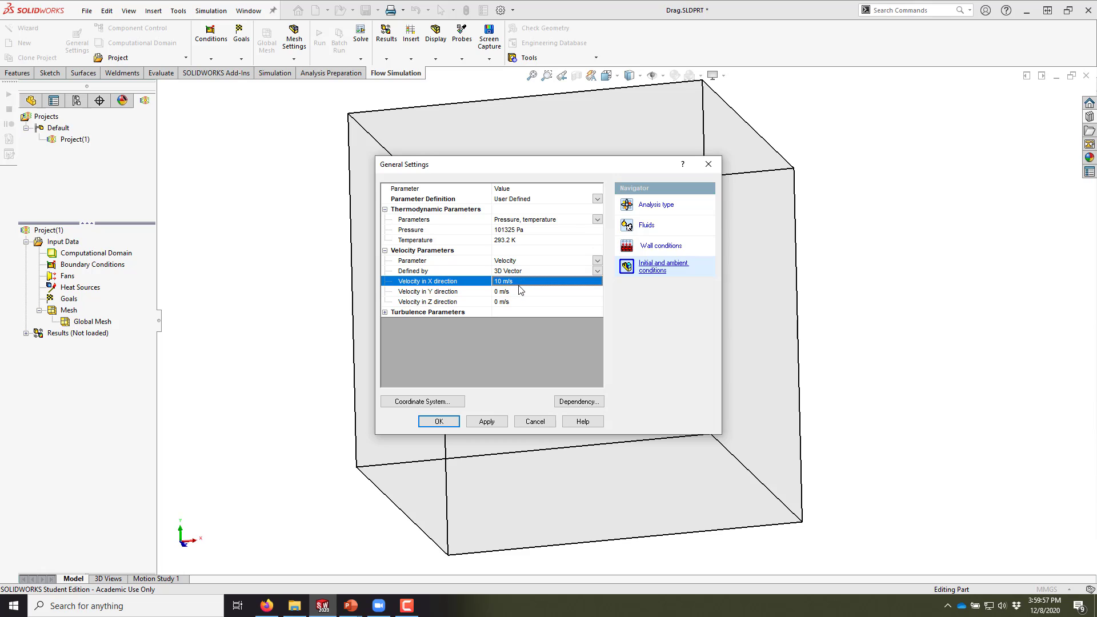
{"action": "left_click", "coordinate": [444, 426]}
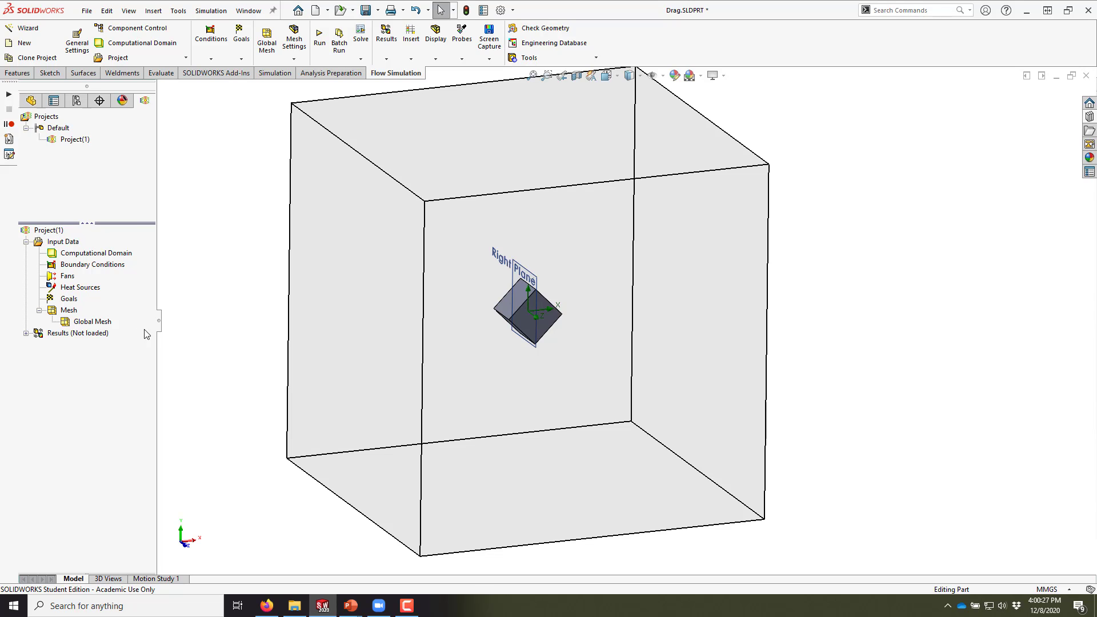
Insert a surface goal for Force (X) on all faces of the Boss-Extrude1 cube.
{"action": "right_click", "coordinate": [70, 302]}
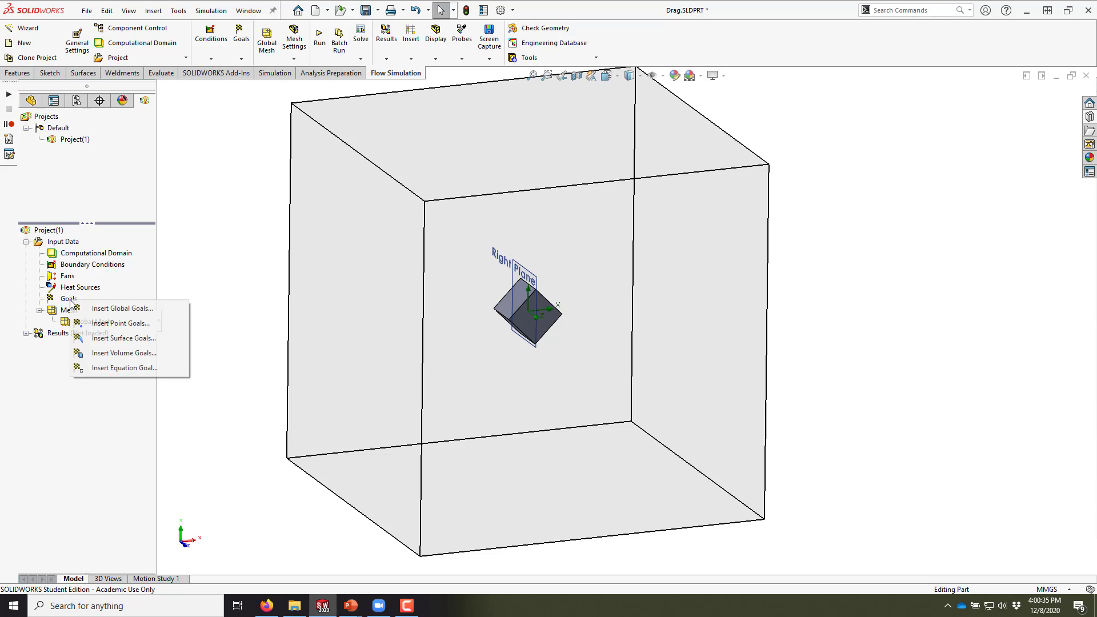
{"action": "left_click", "coordinate": [114, 338]}
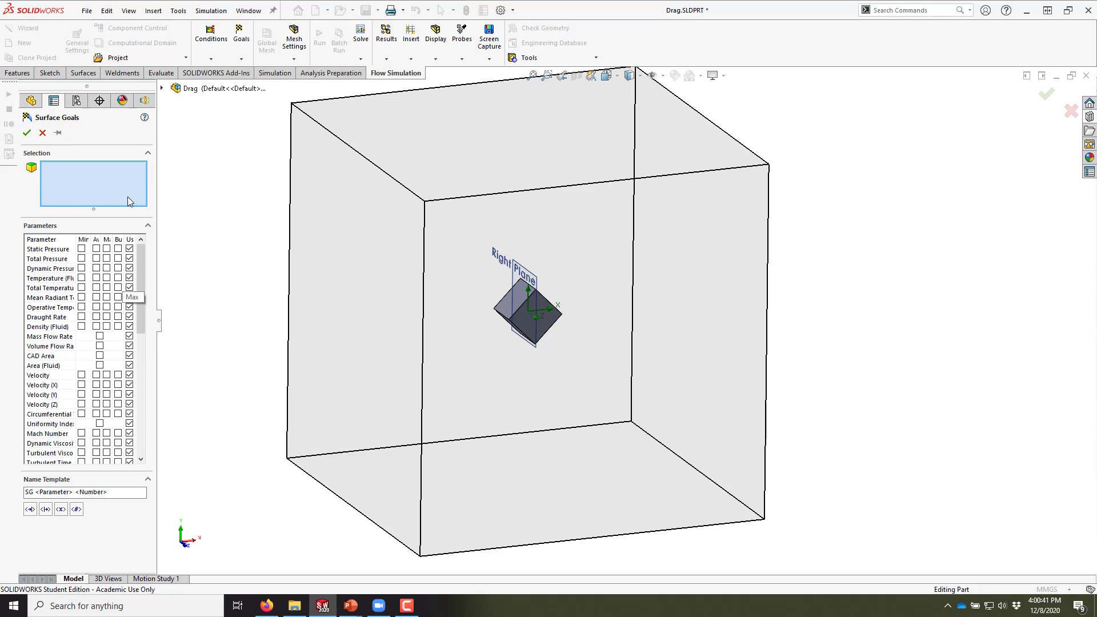
{"action": "left_click", "coordinate": [162, 88]}
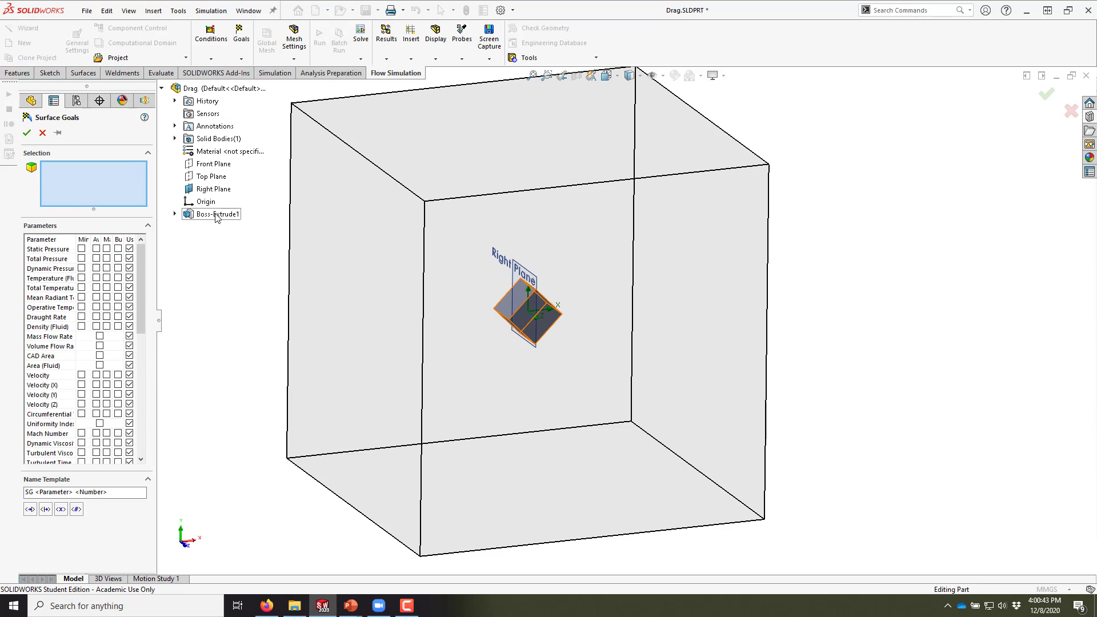
{"action": "left_click", "coordinate": [201, 215]}
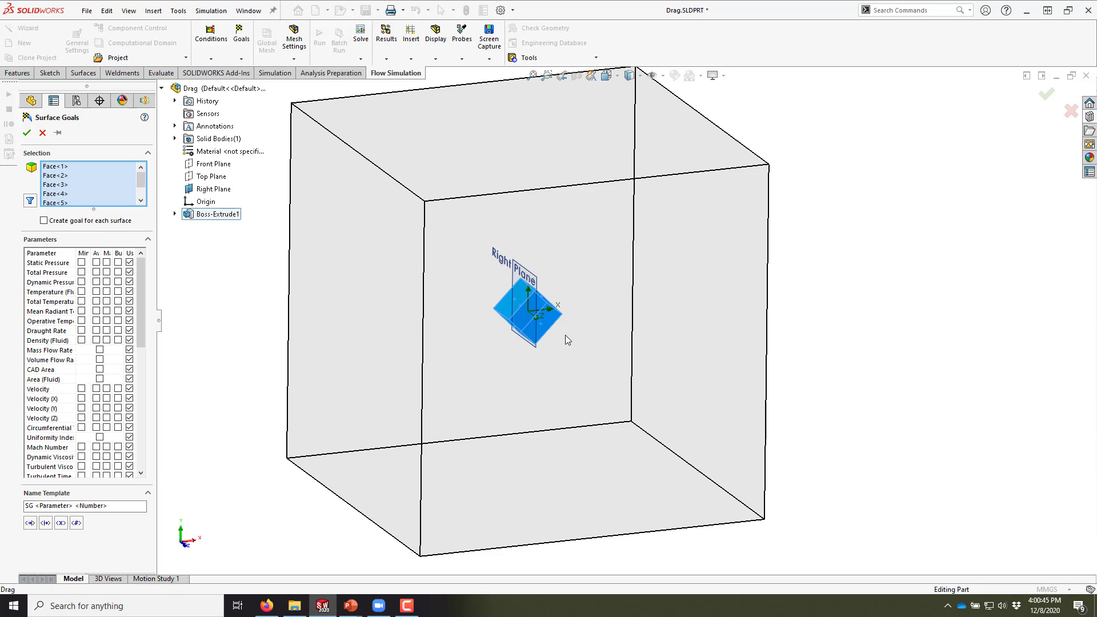
{"action": "middle_click_drag", "start_coordinate": [565, 335], "coordinate": [583, 366]}
{"action": "left_click_drag", "start_coordinate": [140, 306], "coordinate": [139, 440]}
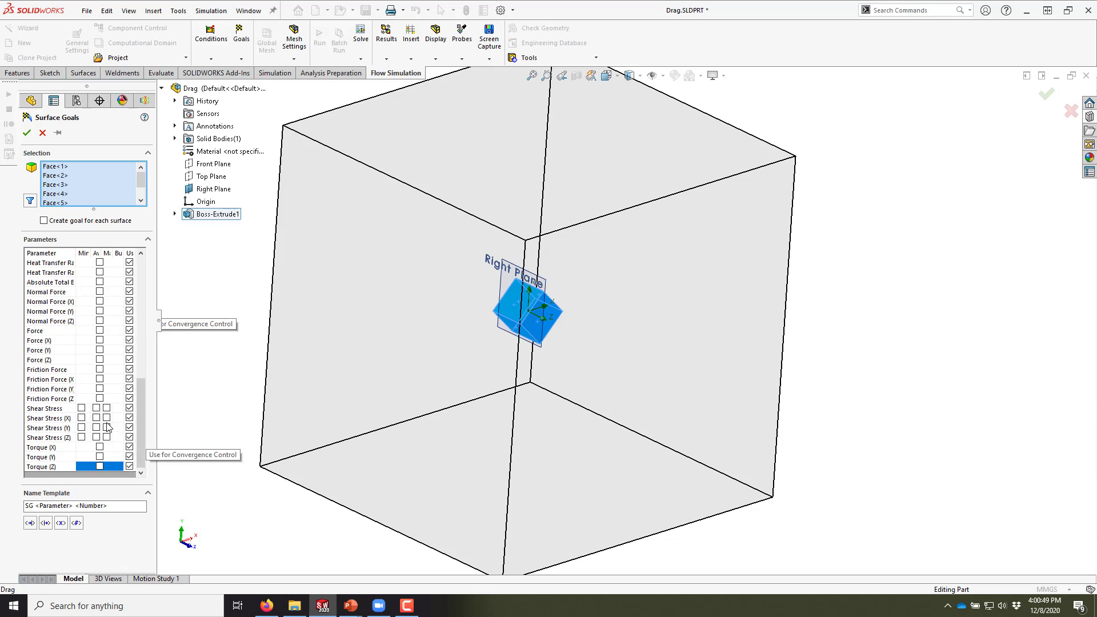
{"action": "left_click", "coordinate": [100, 340]}
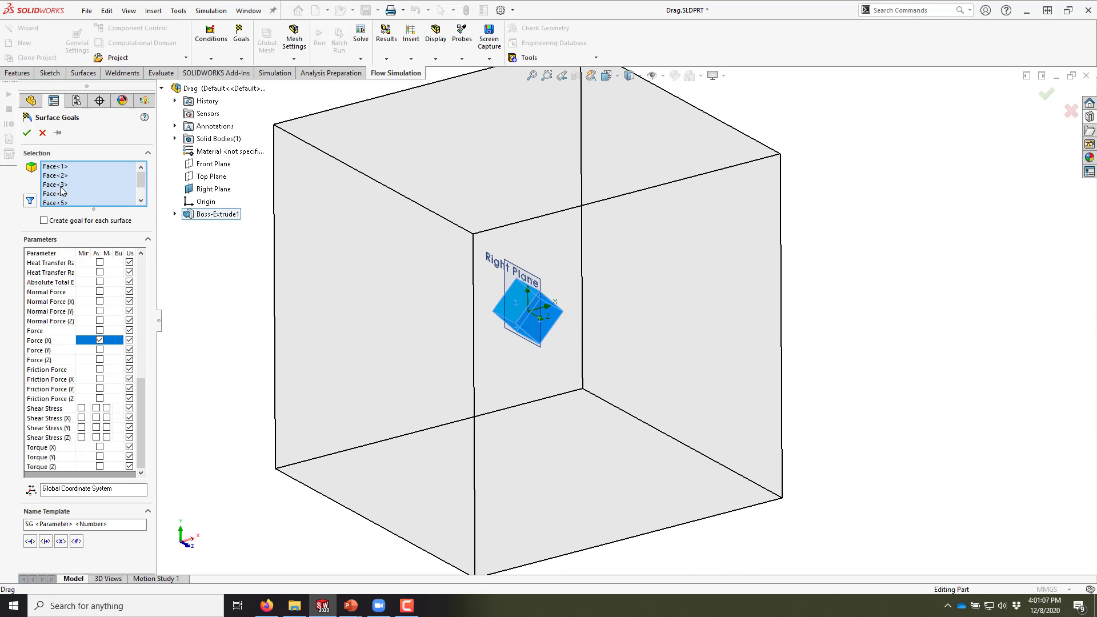
{"action": "left_click", "coordinate": [26, 132]}
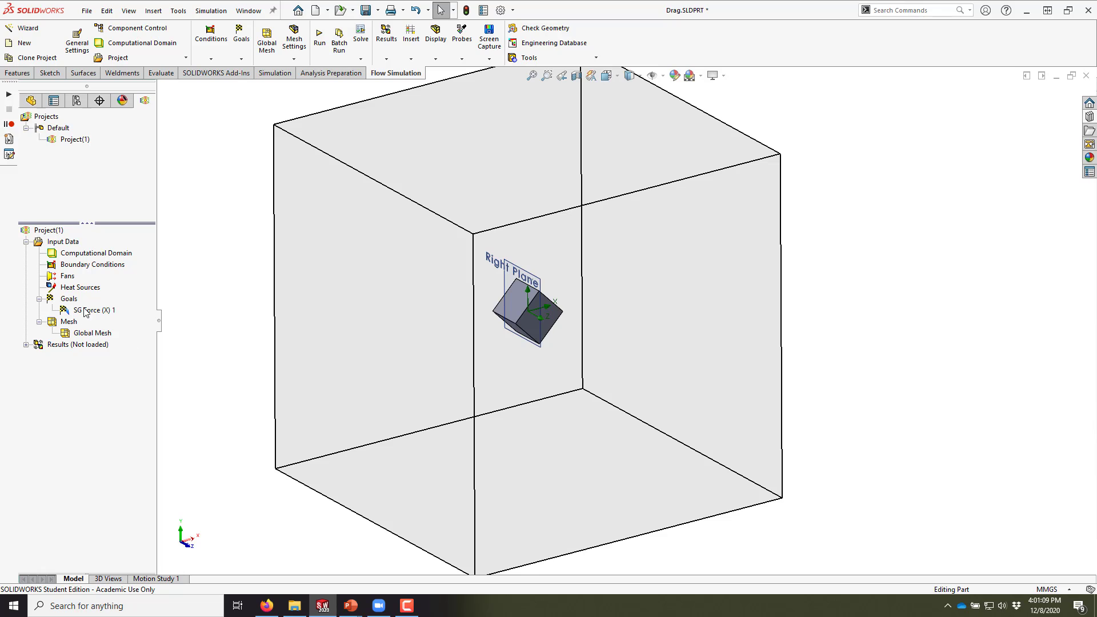
Keep the automatic global mesh at level 3 and turn on the basic mesh display.
{"action": "right_click", "coordinate": [82, 335]}
{"action": "left_click", "coordinate": [125, 340]}
{"action": "mouse_move", "coordinate": [76, 227]}
{"action": "left_mouse_down"}
{"action": "mouse_move", "coordinate": [91, 227]}
{"action": "mouse_move", "coordinate": [35, 236]}
{"action": "mouse_move", "coordinate": [168, 229]}
{"action": "mouse_move", "coordinate": [63, 228]}
{"action": "mouse_move", "coordinate": [137, 229]}
{"action": "mouse_move", "coordinate": [73, 240]}
{"action": "mouse_move", "coordinate": [107, 228]}
{"action": "mouse_move", "coordinate": [59, 228]}
{"action": "mouse_move", "coordinate": [78, 236]}
{"action": "left_mouse_up"}
{"action": "left_click", "coordinate": [44, 307]}
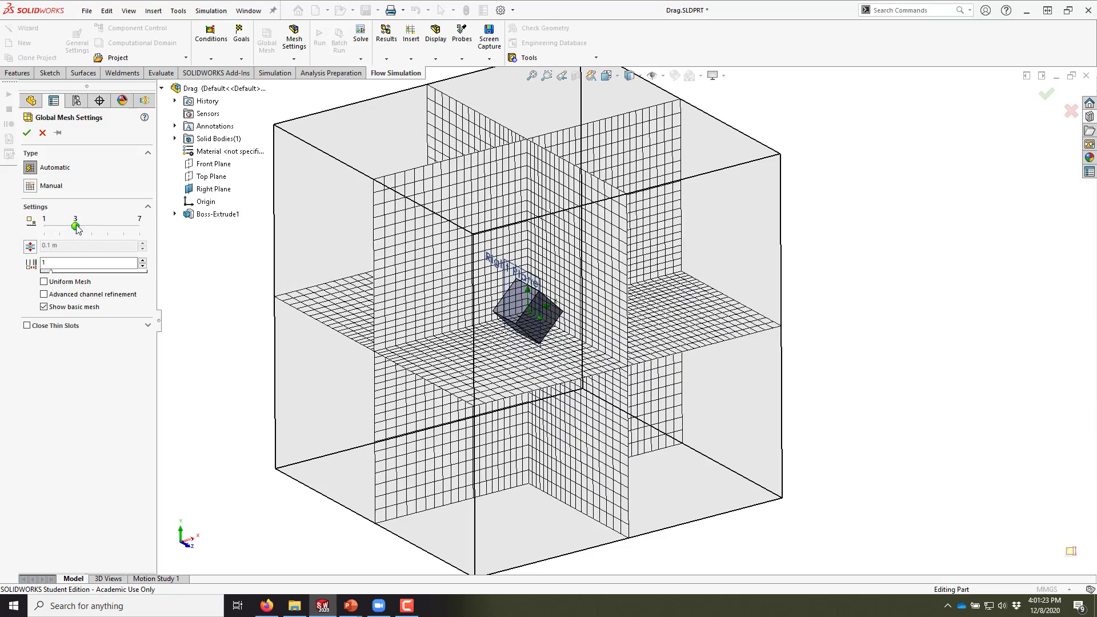
{"action": "left_click", "coordinate": [26, 133]}
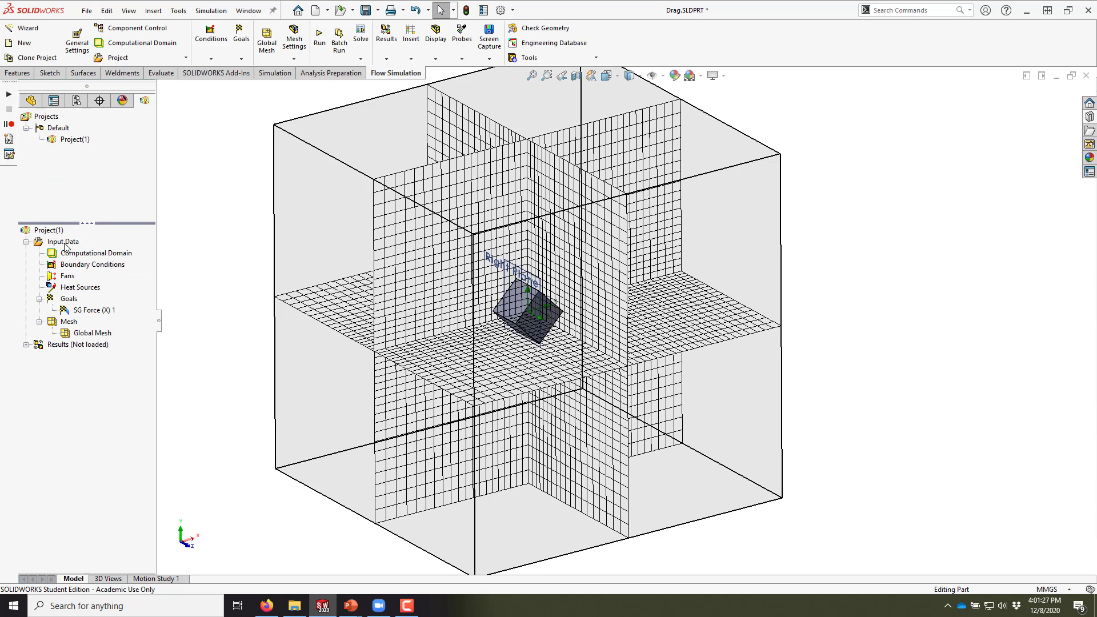
Run a new calculation on this computer with all cores, and show the X-force goal in a goal plot within the solver.
{"action": "left_click", "coordinate": [321, 43]}
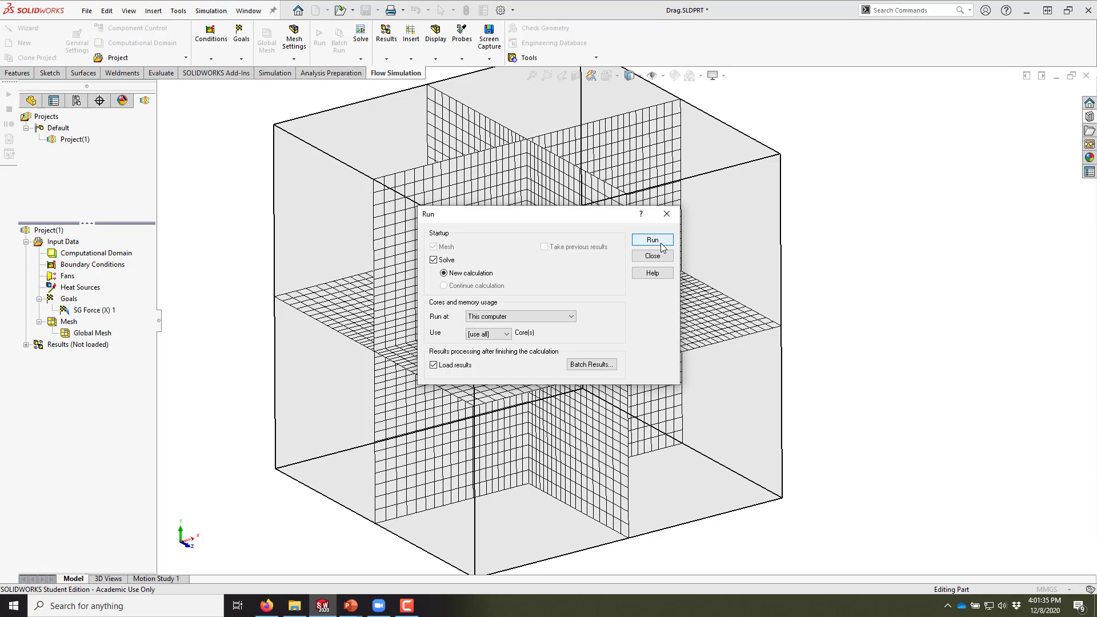
{"action": "left_click", "coordinate": [653, 240]}
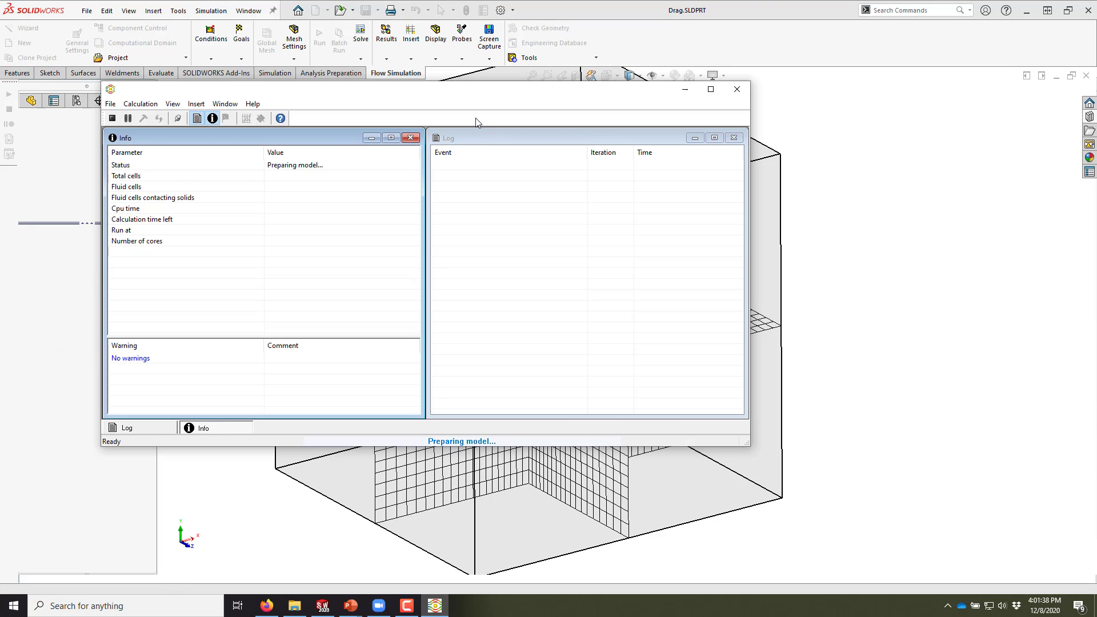
{"action": "left_click_drag", "start_coordinate": [448, 93], "coordinate": [582, 117]}
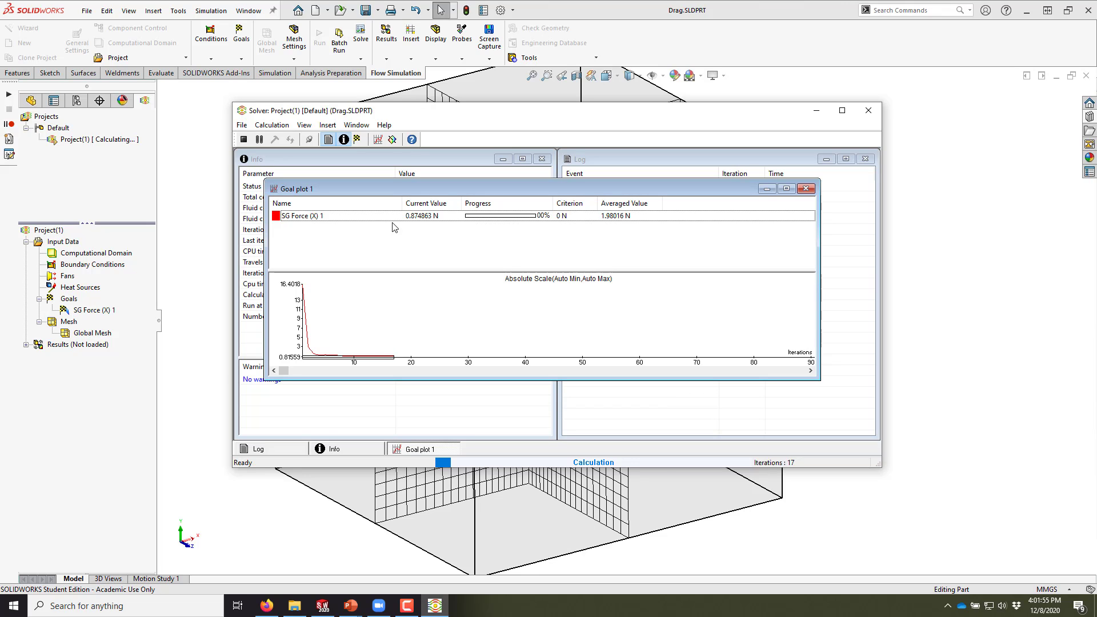
{"action": "left_click_drag", "start_coordinate": [414, 190], "coordinate": [438, 184]}
{"action": "left_click", "coordinate": [367, 213]}
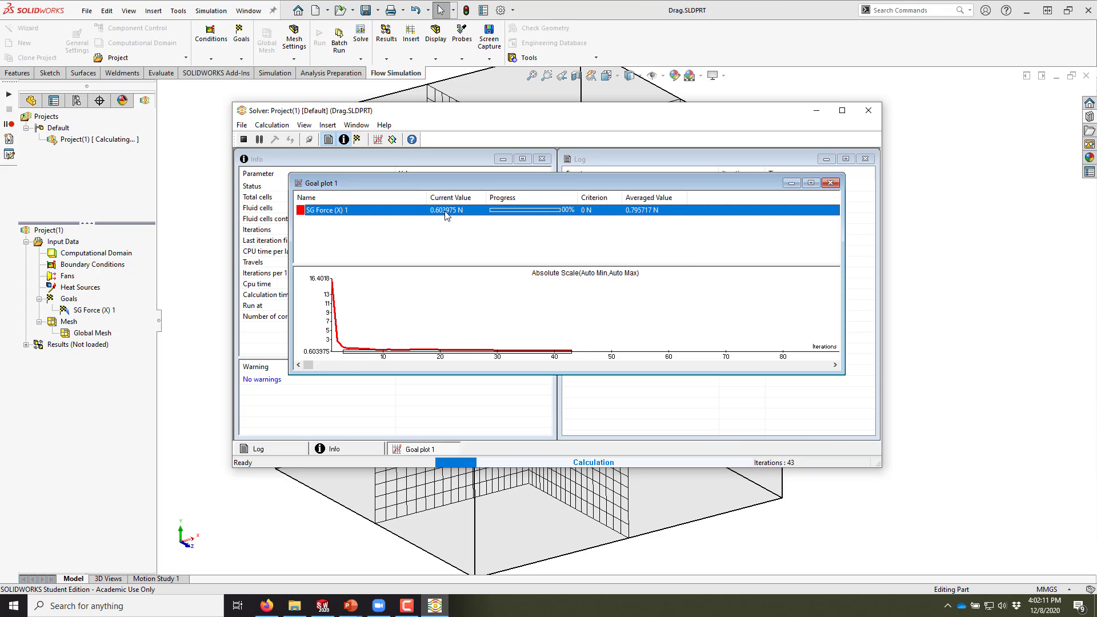
Set the goal plot's manual maximum to 1.
{"action": "double_click", "coordinate": [350, 307]}
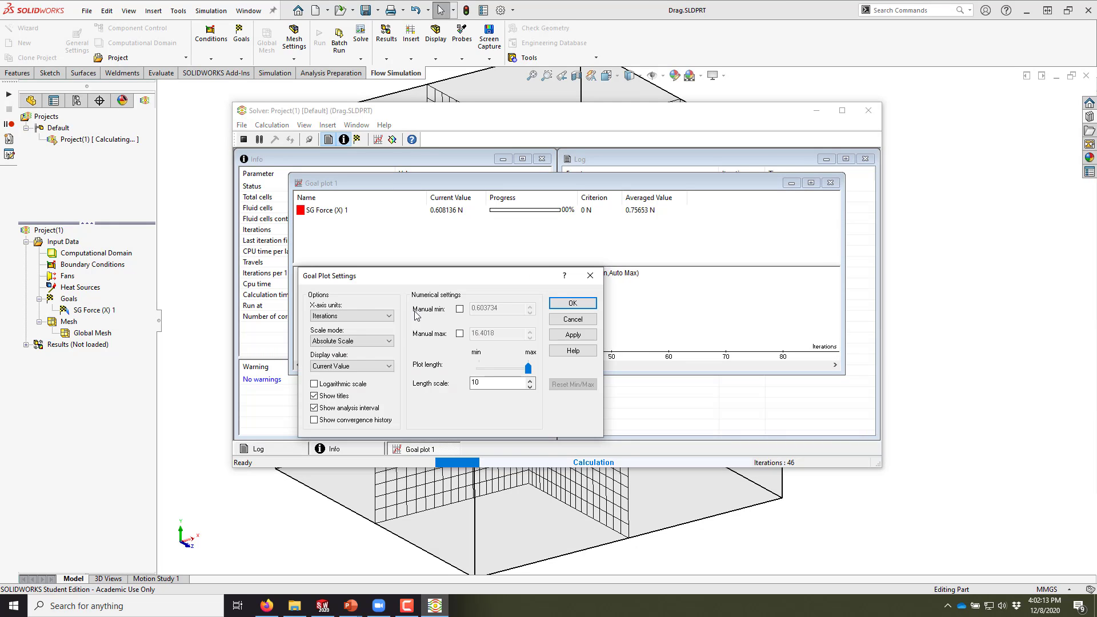
{"action": "left_click", "coordinate": [460, 333]}
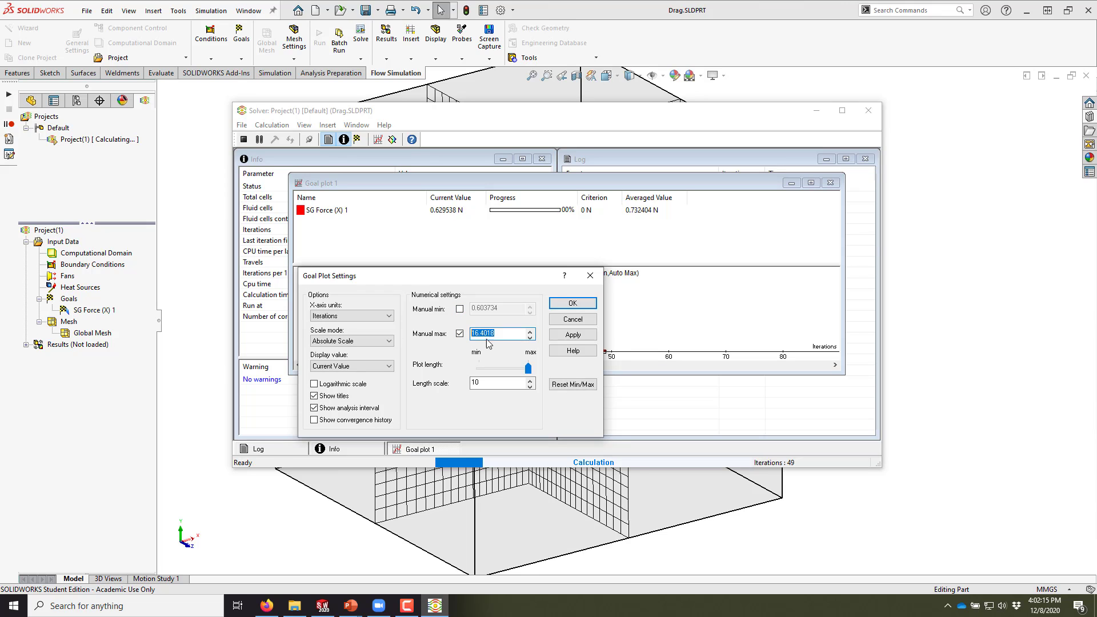
{"action": "type", "text": "1"}
{"action": "key", "text": "Return"}
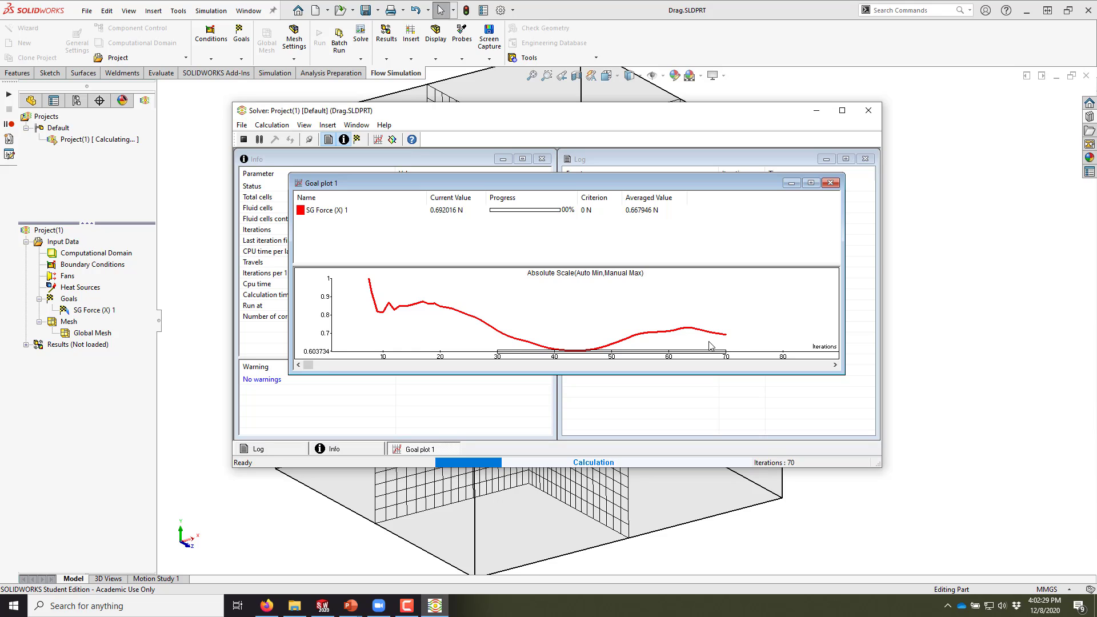
Examine the X-force goal's convergence through the last iterations in a widened goal plot, and close the solver.
{"action": "left_click", "coordinate": [456, 212]}
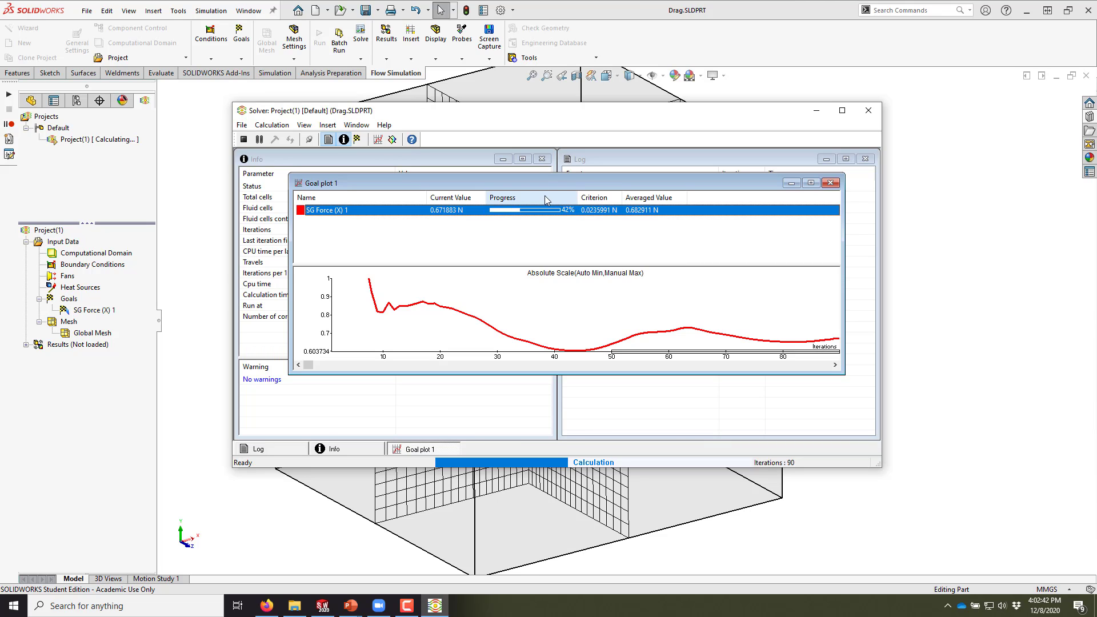
{"action": "left_click_drag", "start_coordinate": [844, 373], "coordinate": [881, 381]}
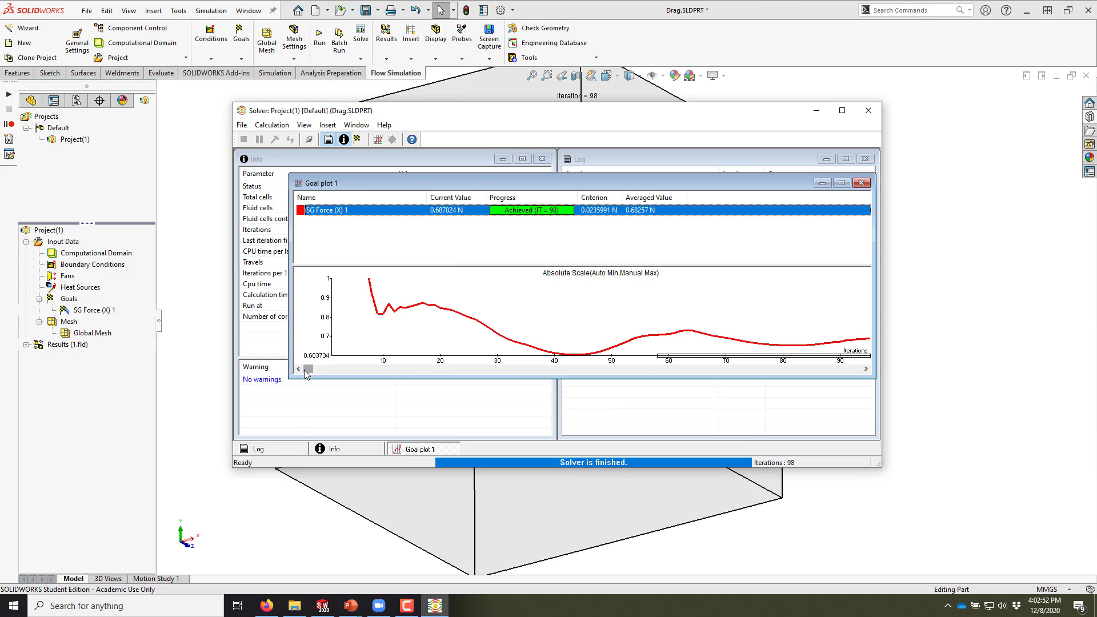
{"action": "left_click_drag", "start_coordinate": [307, 369], "coordinate": [441, 369]}
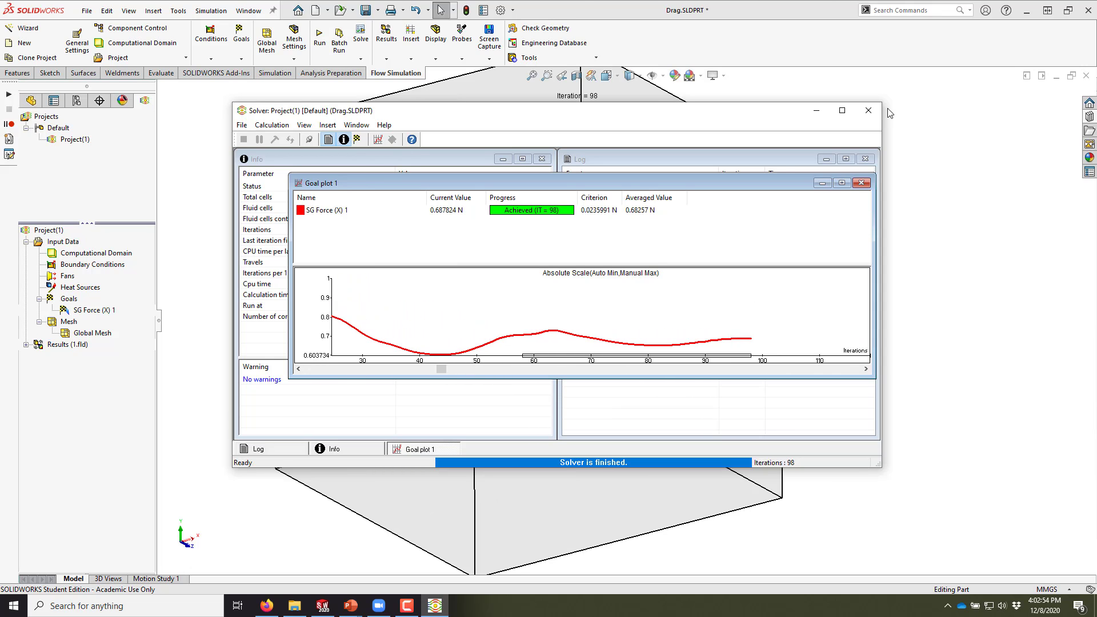
{"action": "left_click", "coordinate": [869, 110]}
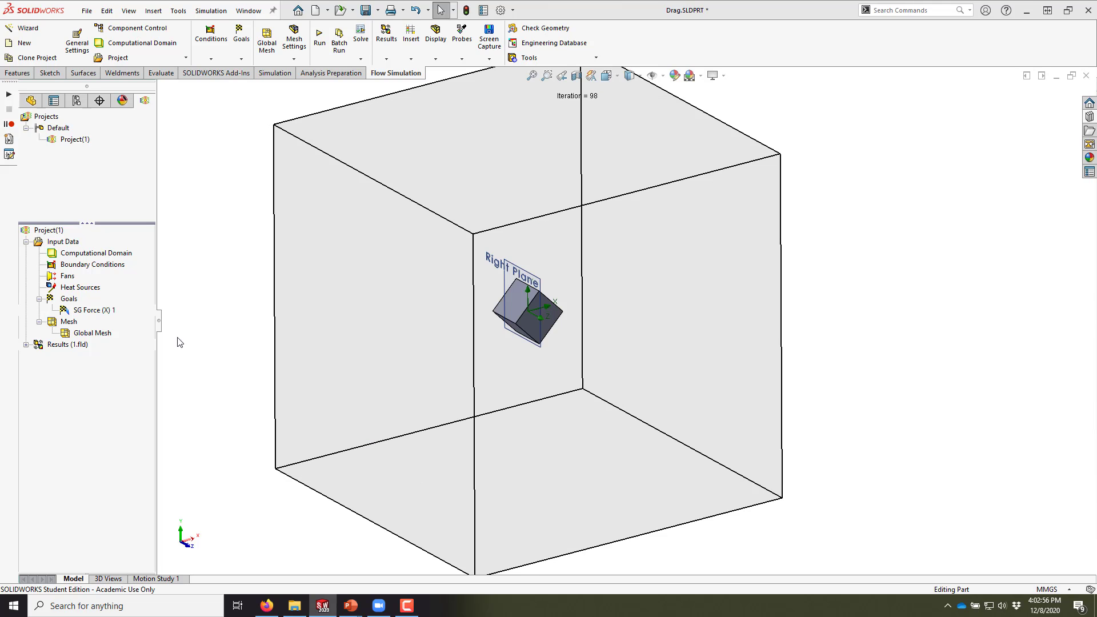
Insert flow trajectories in the project results and use a pattern for their starting points.
{"action": "left_click", "coordinate": [26, 344]}
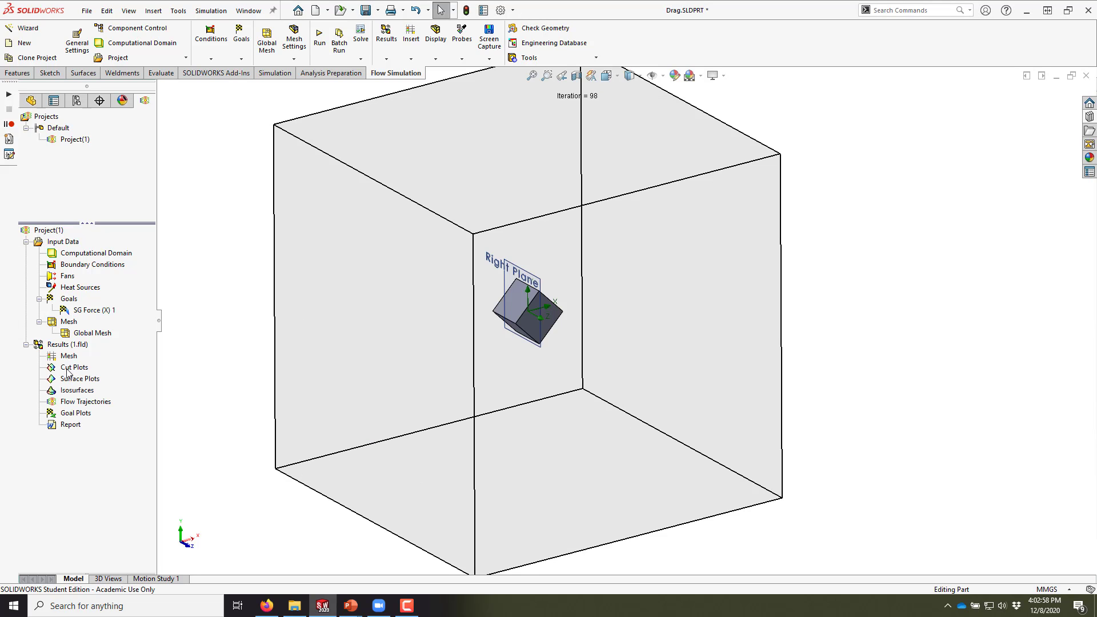
{"action": "right_click", "coordinate": [78, 413]}
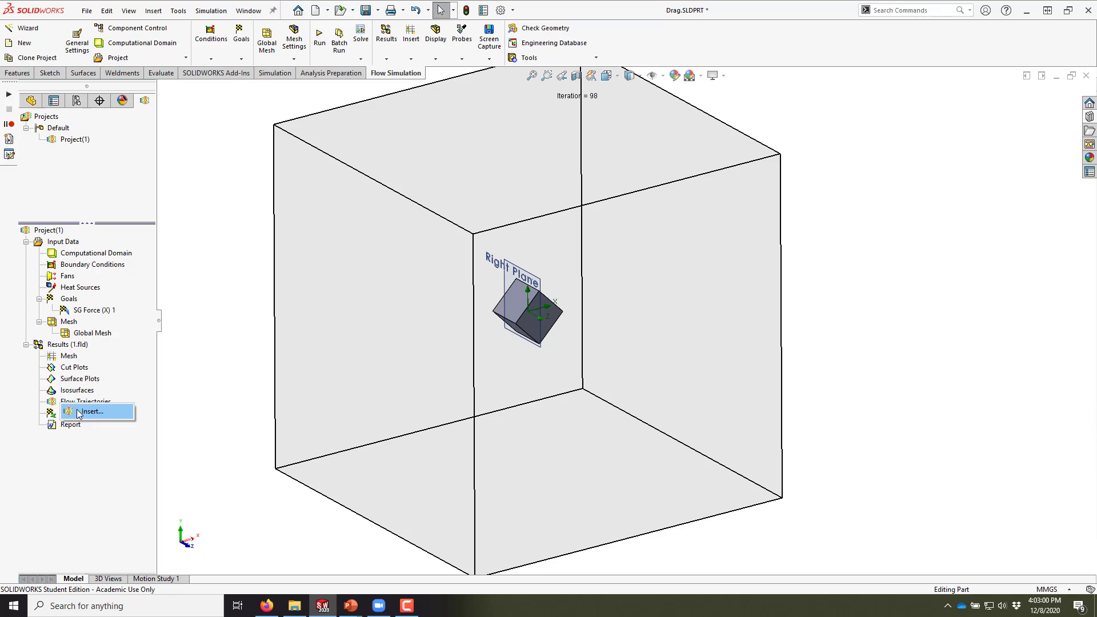
{"action": "left_click", "coordinate": [85, 412]}
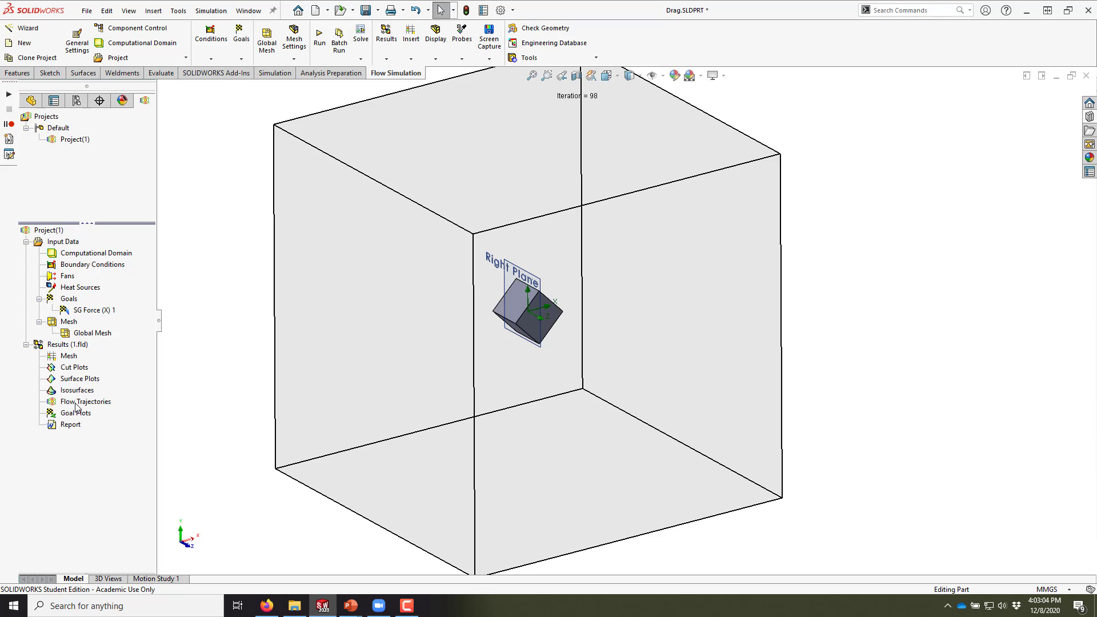
{"action": "right_click", "coordinate": [75, 403]}
{"action": "left_click", "coordinate": [90, 415]}
{"action": "left_click", "coordinate": [99, 167]}
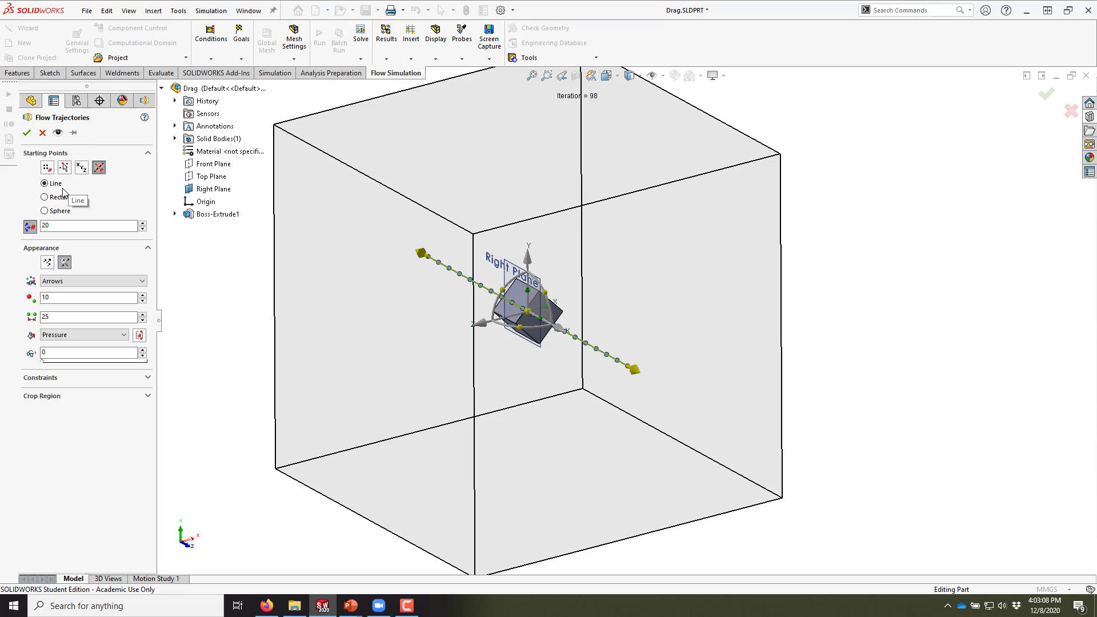
Use a rectangular starting-point pattern, rotate it upright across the airflow, and shrink it to a smaller area upstream of the cube.
{"action": "left_click", "coordinate": [60, 198]}
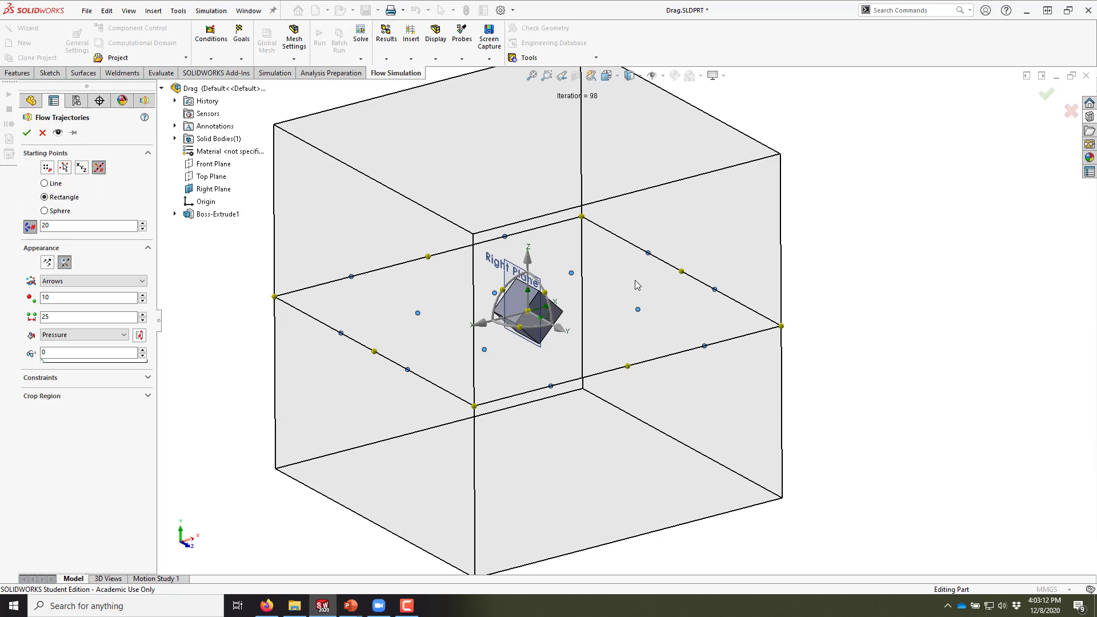
{"action": "middle_click_drag", "start_coordinate": [555, 309], "coordinate": [531, 297]}
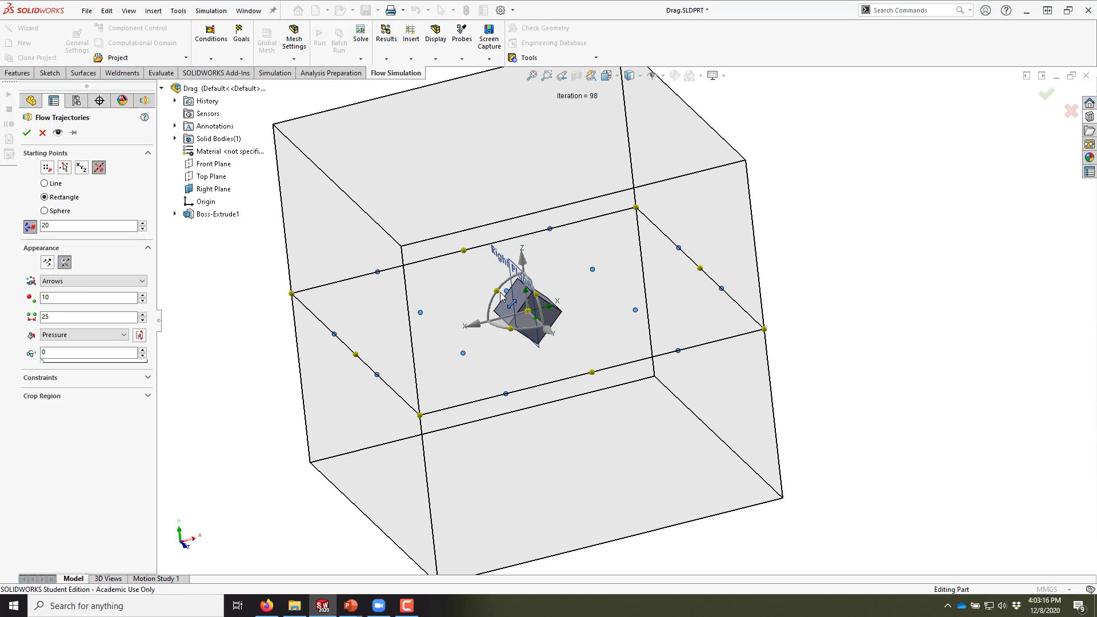
{"action": "left_click_drag", "start_coordinate": [496, 293], "coordinate": [407, 341]}
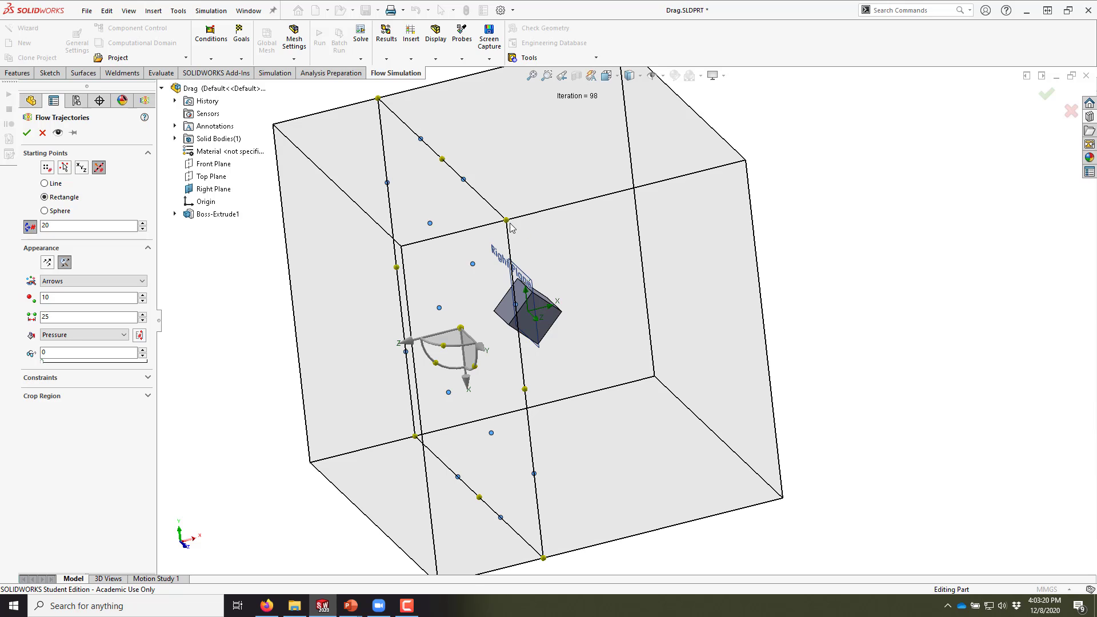
{"action": "left_click_drag", "start_coordinate": [506, 221], "coordinate": [477, 296]}
{"action": "middle_click_drag", "start_coordinate": [477, 296], "coordinate": [565, 346]}
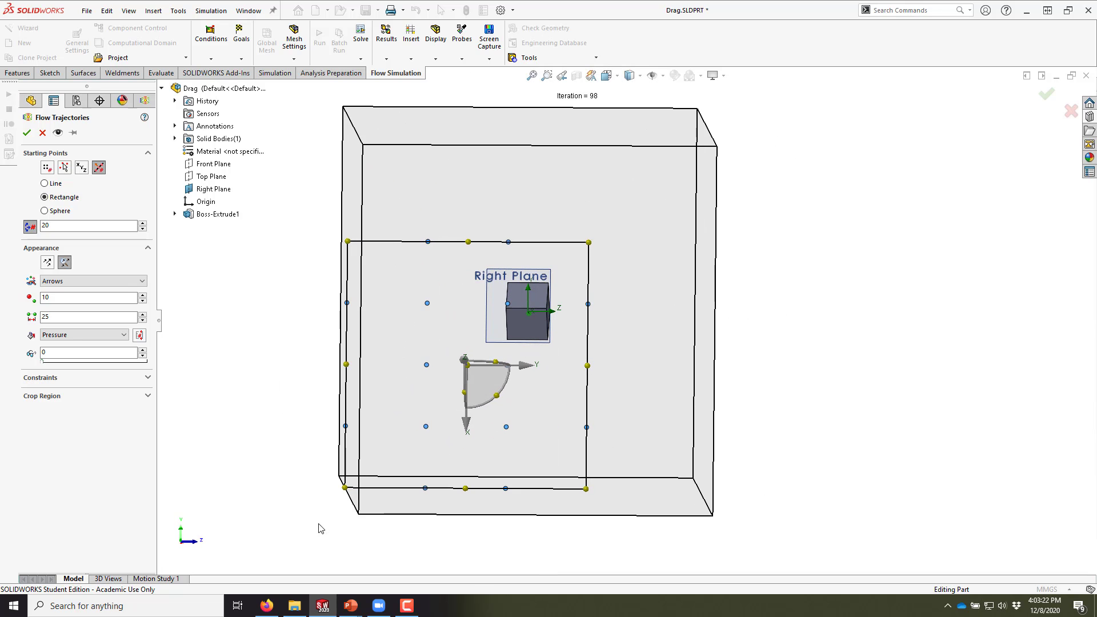
{"action": "left_click_drag", "start_coordinate": [343, 492], "coordinate": [461, 364]}
{"action": "middle_click_drag", "start_coordinate": [537, 373], "coordinate": [480, 424]}
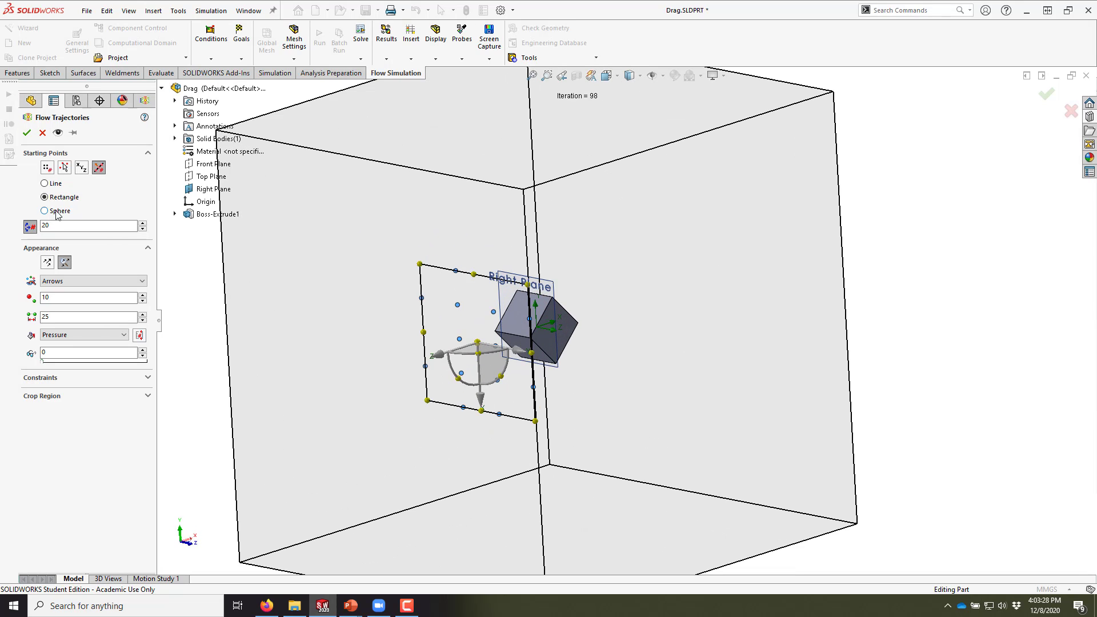
Set the number of starting points to 100, keep the trajectories drawn as arrows coloured by pressure, and create the plot.
{"action": "double_click", "coordinate": [59, 225]}
{"action": "type", "text": "100"}
{"action": "key", "text": "Return"}
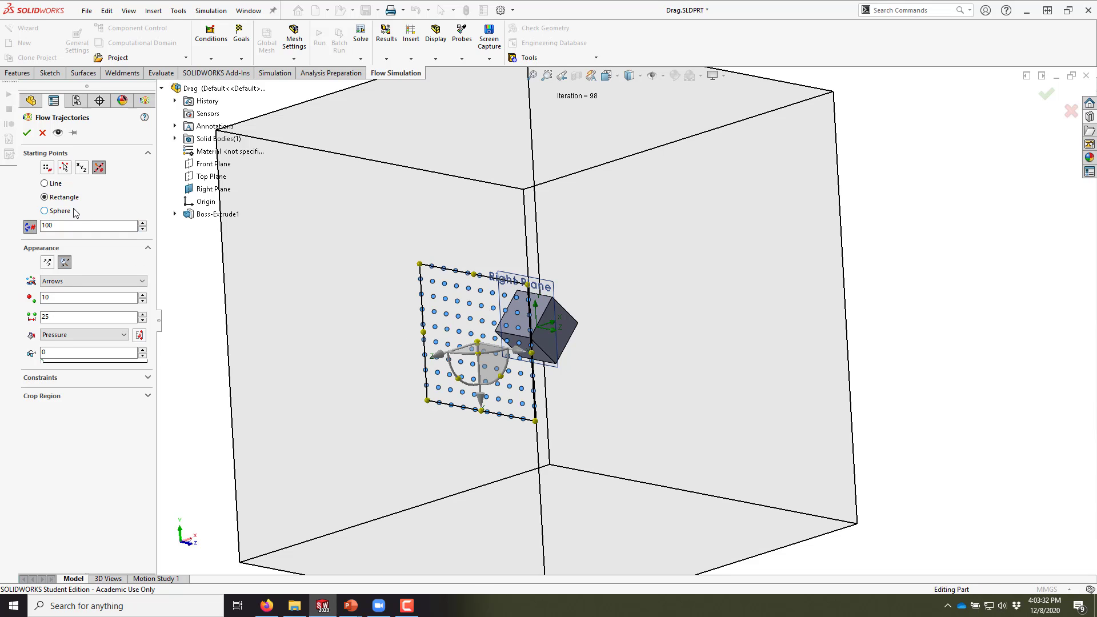
{"action": "left_click", "coordinate": [65, 281]}
{"action": "left_click", "coordinate": [55, 293]}
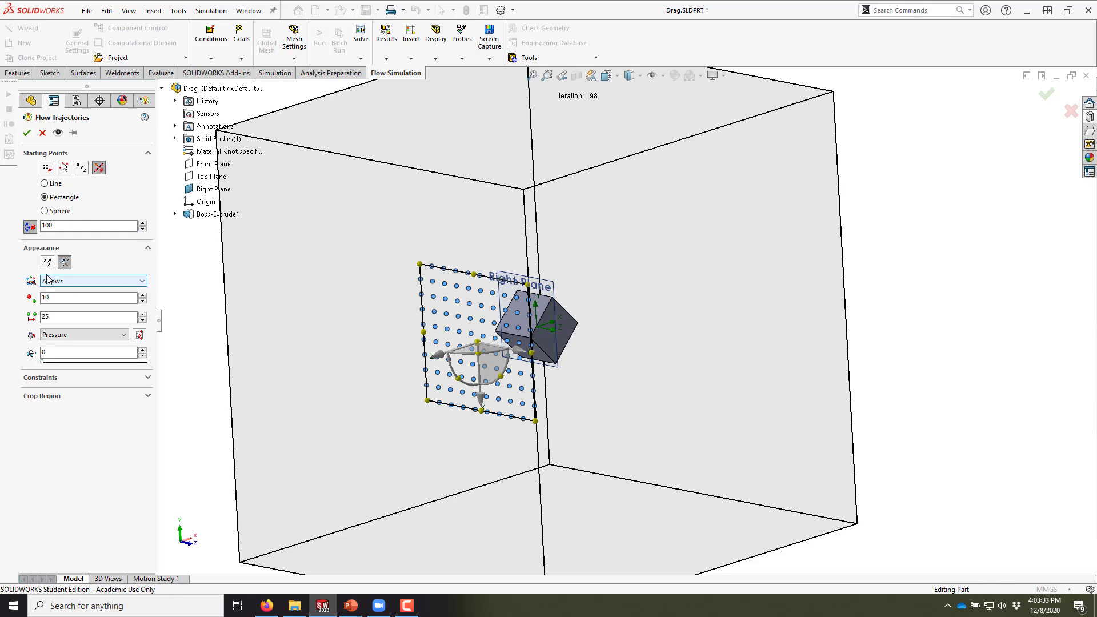
{"action": "left_click", "coordinate": [26, 134]}
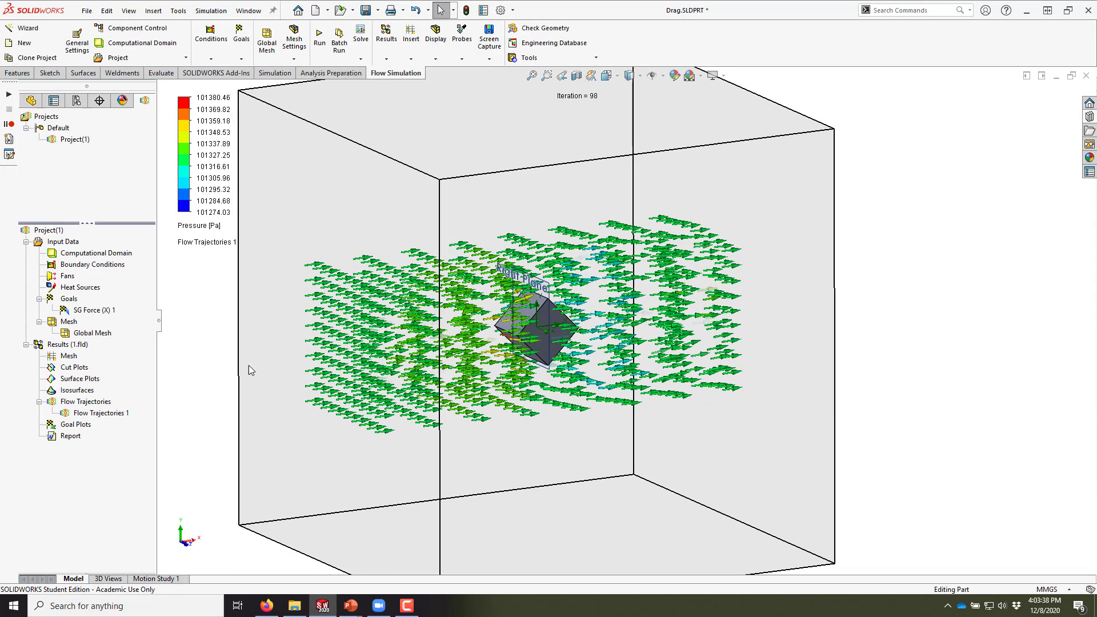
Play the flow trajectories animation and view the flow around the cube from the front.
{"action": "right_click", "coordinate": [83, 413]}
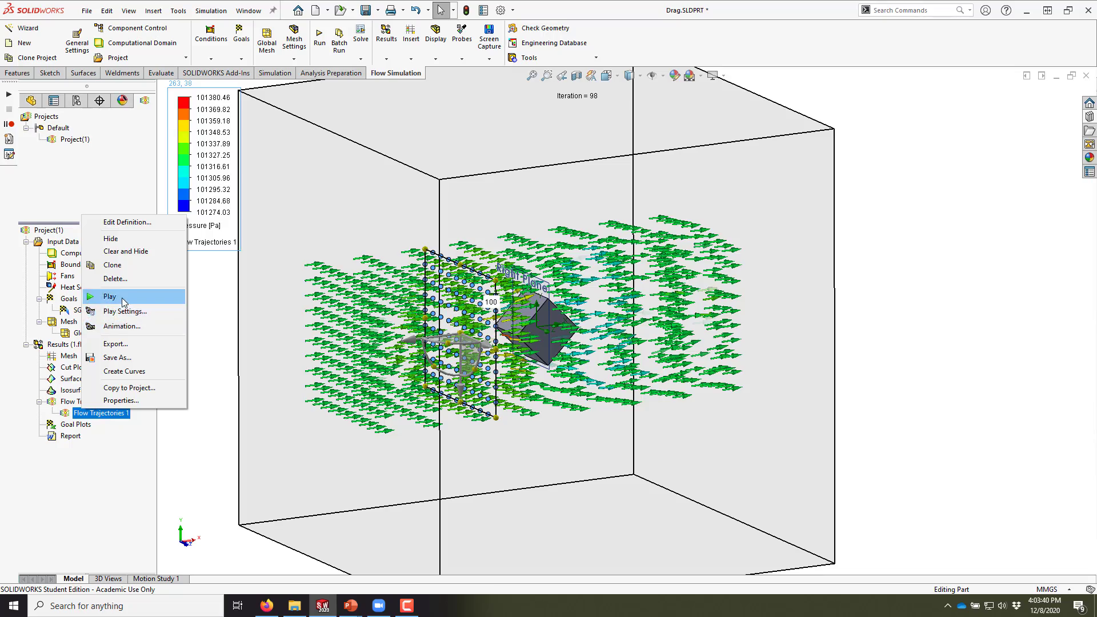
{"action": "left_click", "coordinate": [100, 296]}
{"action": "middle_click_drag", "start_coordinate": [377, 467], "coordinate": [562, 408]}
{"action": "key", "text": "ctrl+1"}
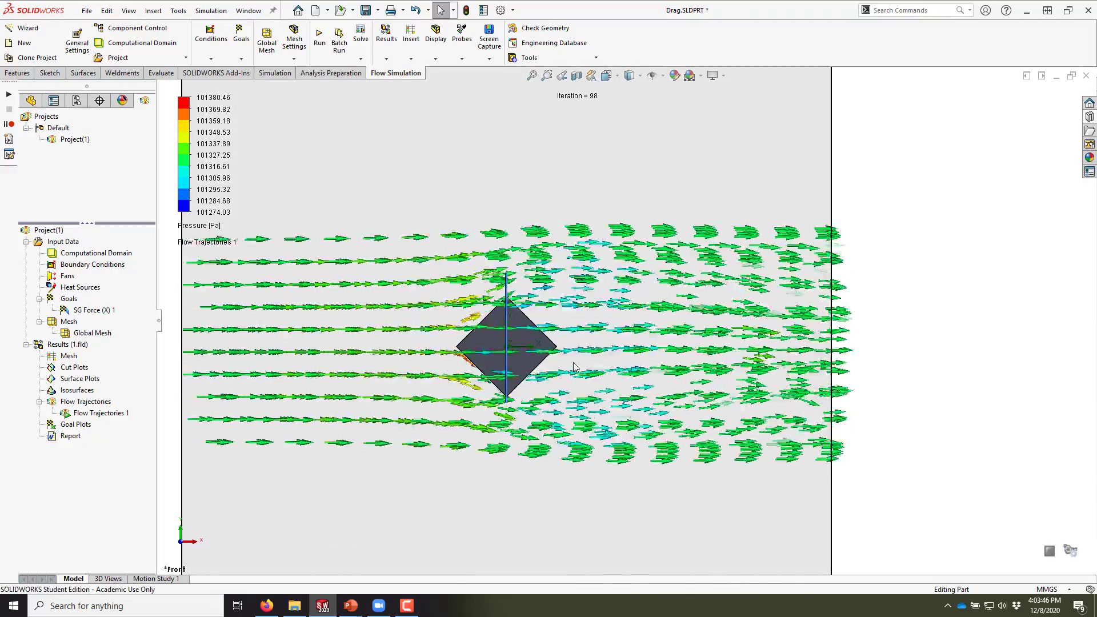
Edit the flow trajectories definition and move the starting-point rectangle downstream, behind the cube.
{"action": "right_click", "coordinate": [100, 414]}
{"action": "left_click", "coordinate": [127, 230]}
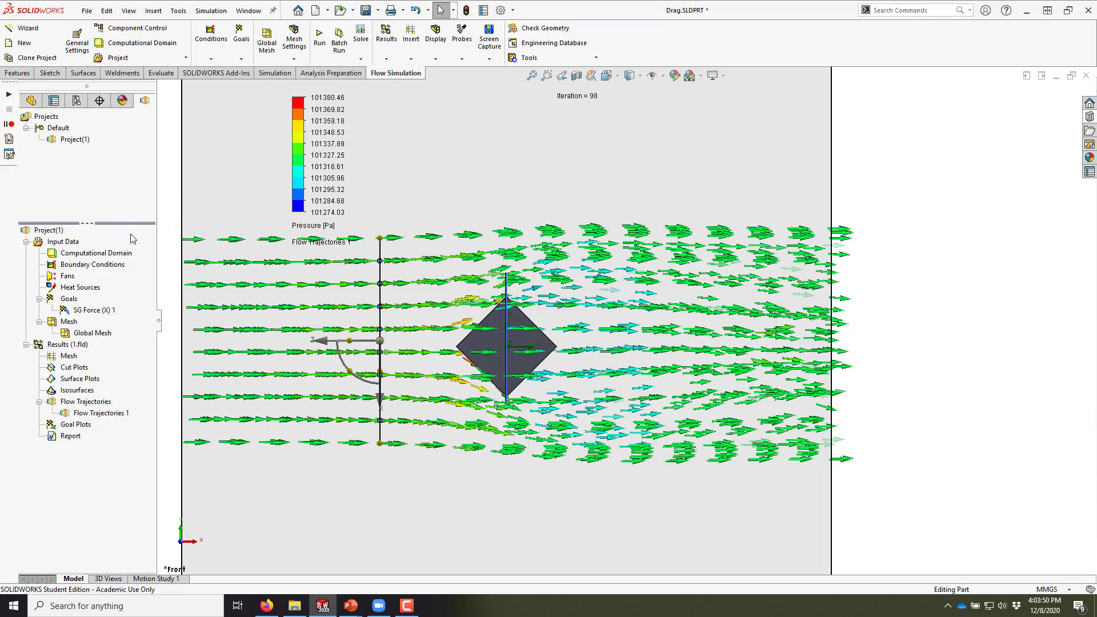
{"action": "left_click_drag", "start_coordinate": [375, 339], "coordinate": [613, 345]}
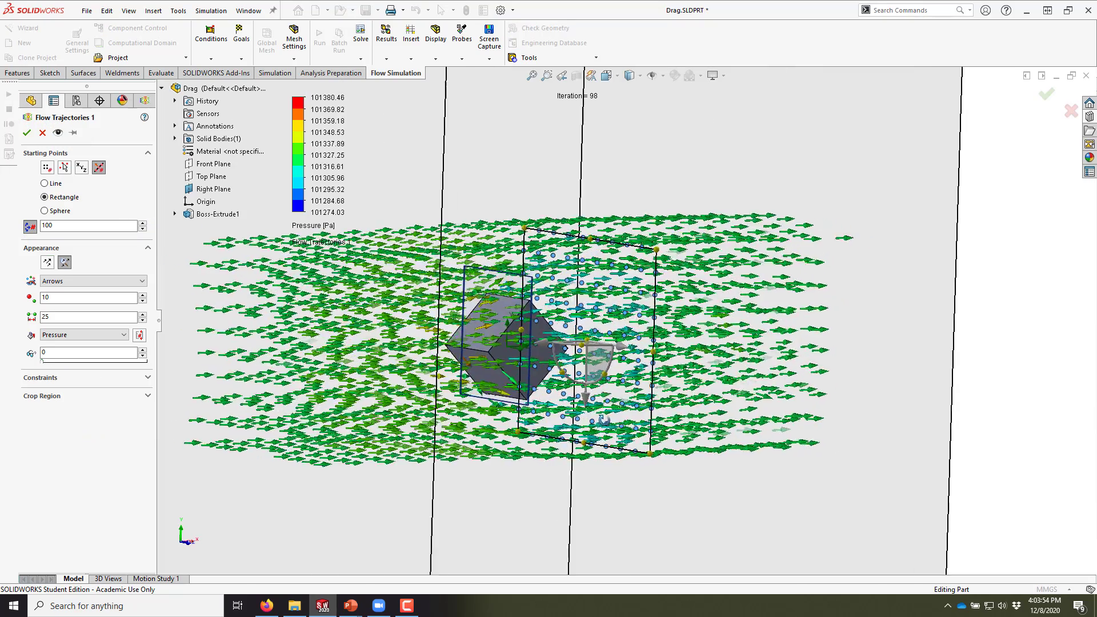
{"action": "left_click", "coordinate": [27, 133]}
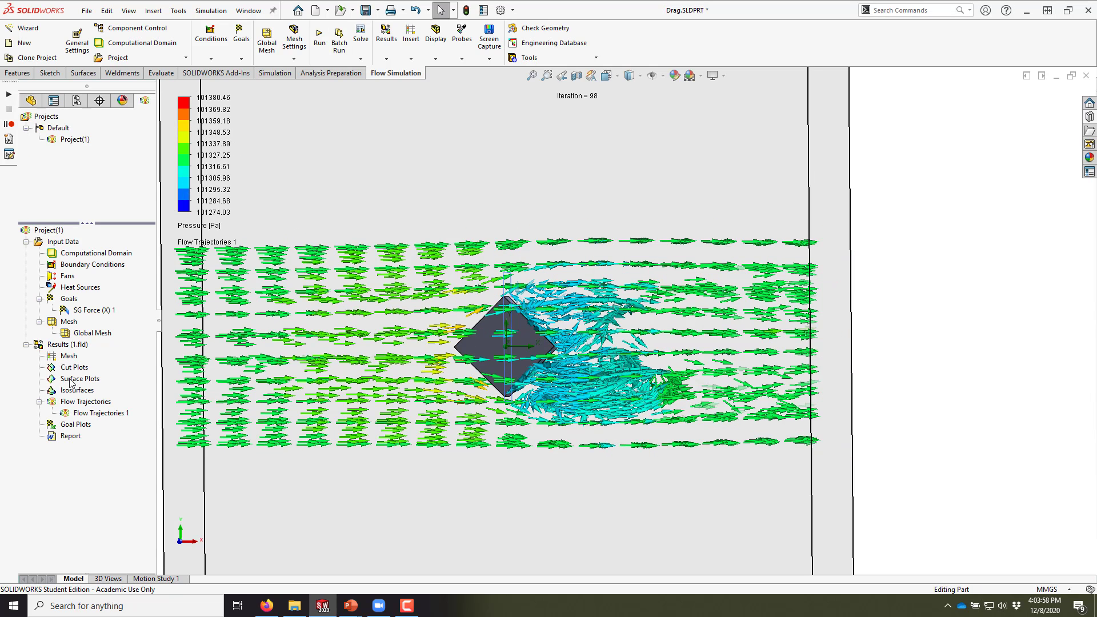
Play the updated flow trajectories and examine the wake behind the cube within the whole computational domain.
{"action": "right_click", "coordinate": [79, 417]}
{"action": "left_click", "coordinate": [110, 307]}
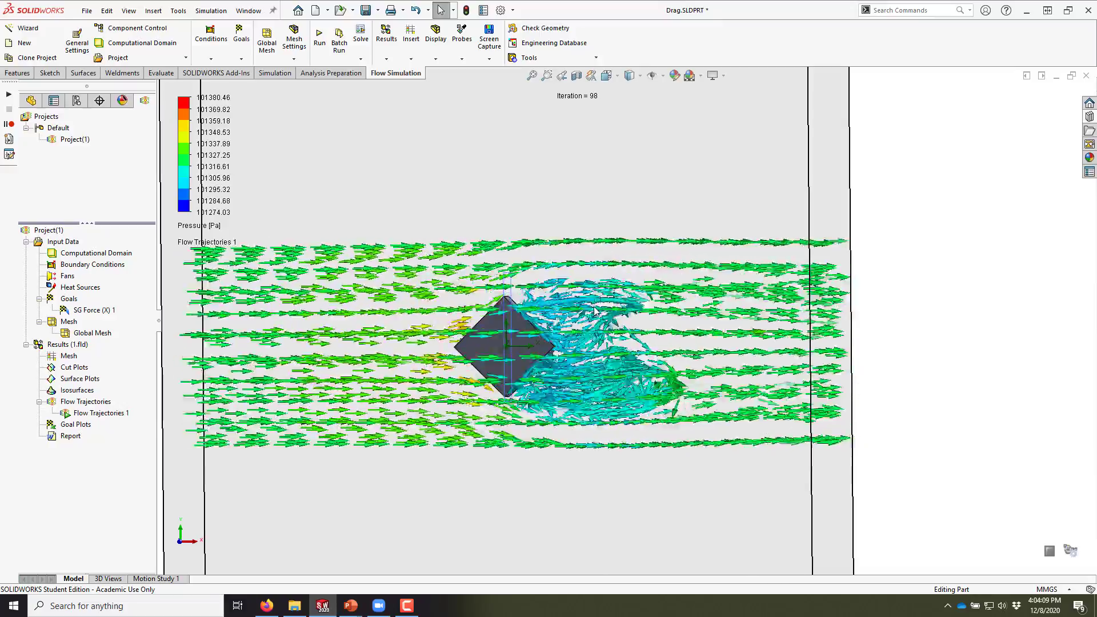
{"action": "scroll", "coordinate": [575, 317], "scroll_direction": "up", "scroll_amount": 3}
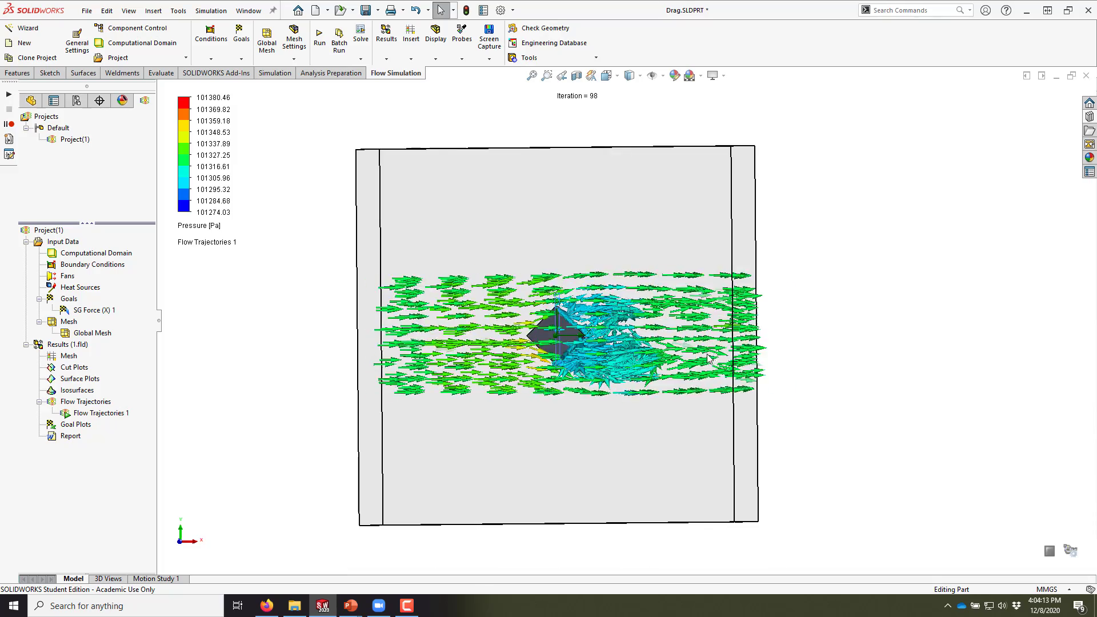
{"action": "middle_click_drag", "start_coordinate": [707, 358], "coordinate": [690, 344]}
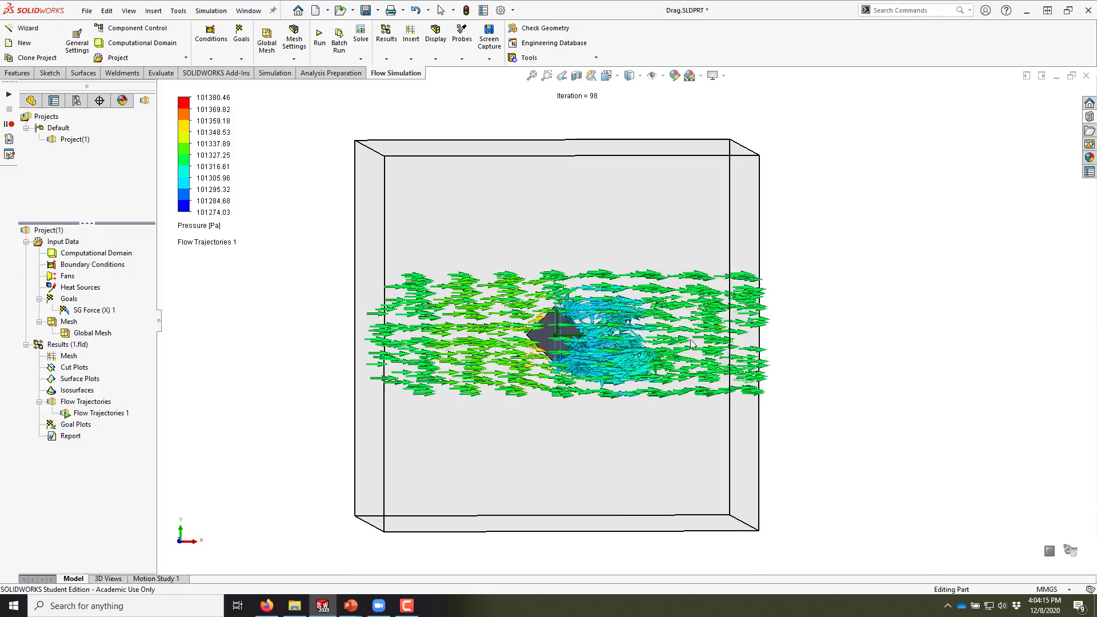
{"action": "scroll", "coordinate": [691, 344], "scroll_direction": "up", "scroll_amount": 5}
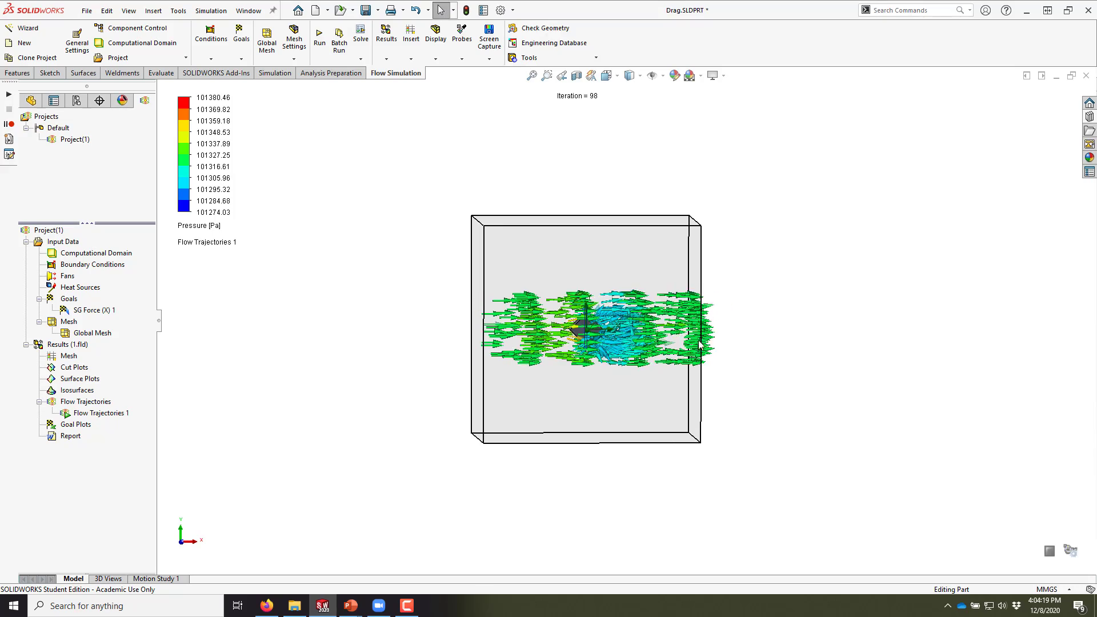
{"action": "scroll", "coordinate": [606, 311], "scroll_direction": "down", "scroll_amount": 4}
{"action": "scroll", "coordinate": [622, 376], "scroll_direction": "up", "scroll_amount": 2}
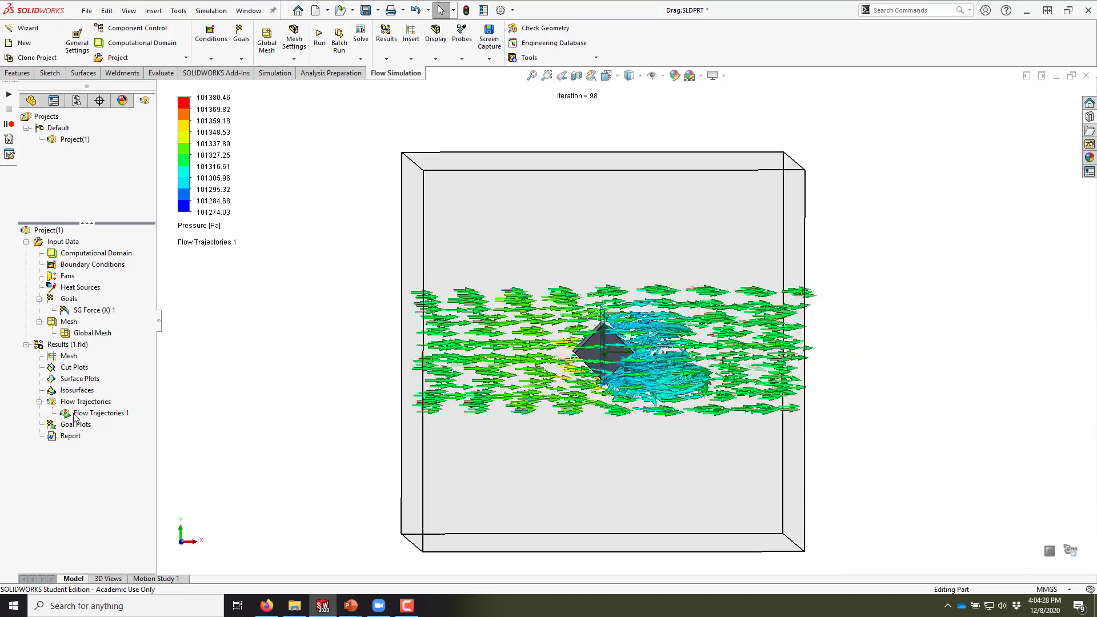
Clear and hide the flow trajectories, and create a surface plot with pressure contours on all faces.
{"action": "right_click", "coordinate": [95, 417]}
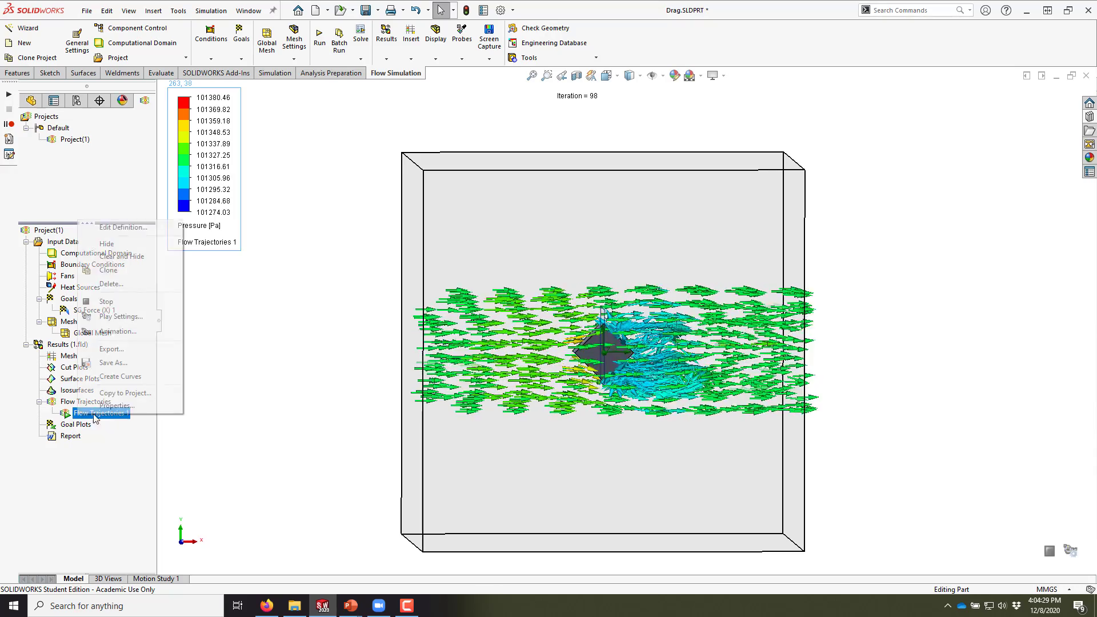
{"action": "left_click", "coordinate": [129, 259]}
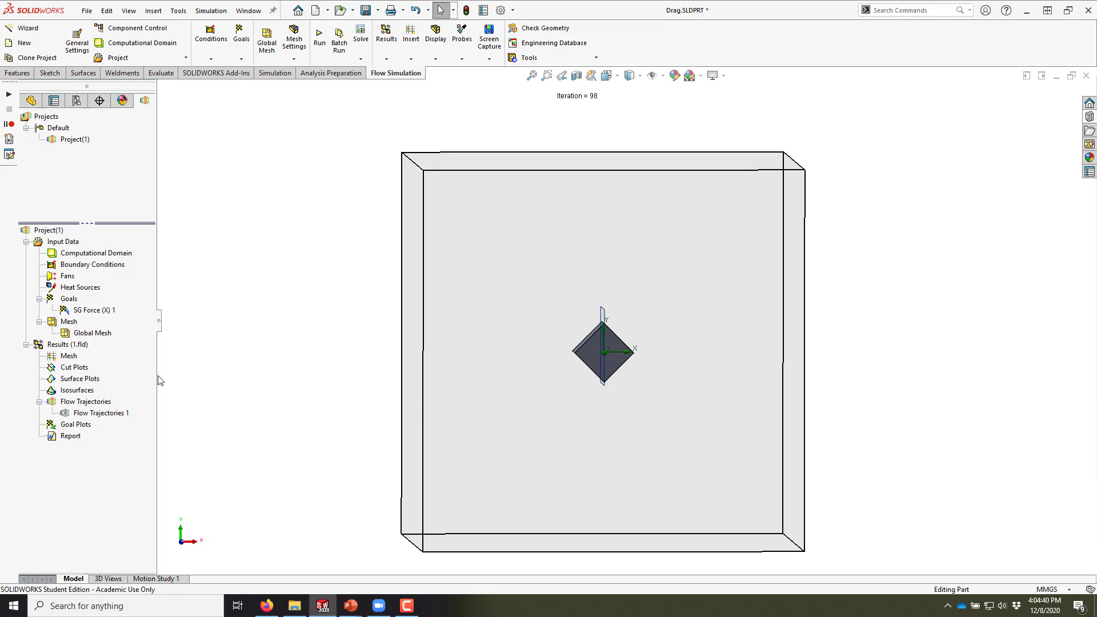
{"action": "double_click", "coordinate": [77, 379]}
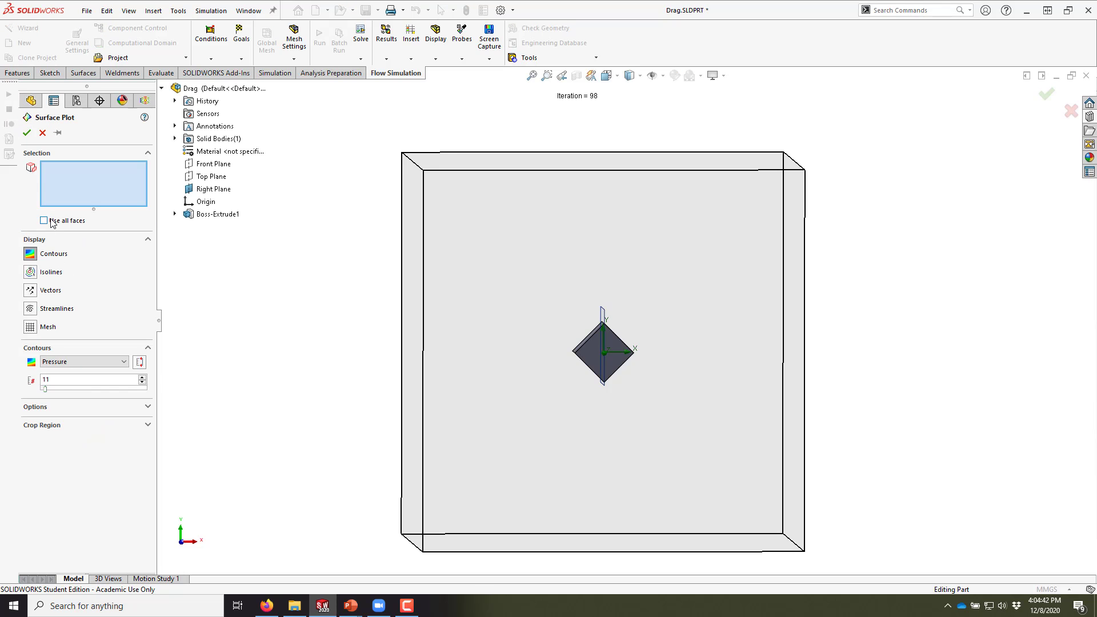
{"action": "left_click", "coordinate": [43, 220]}
{"action": "left_click", "coordinate": [27, 133]}
Examine the pressure contours on the cube's upstream, side and downstream faces.
{"action": "middle_click_drag", "start_coordinate": [579, 400], "coordinate": [606, 372]}
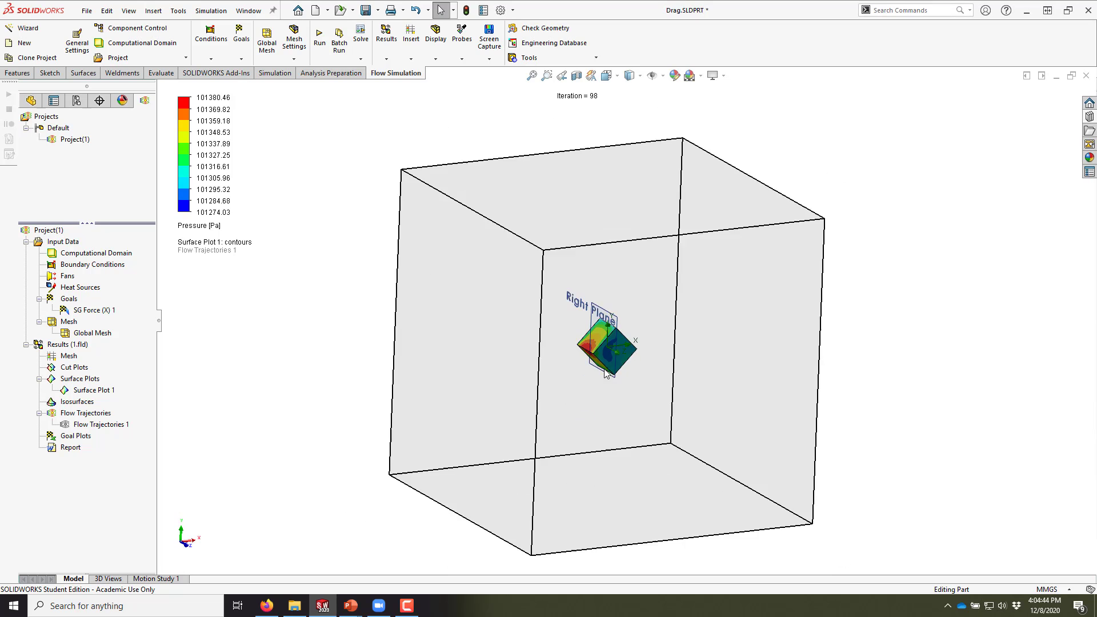
{"action": "scroll", "coordinate": [605, 354], "scroll_direction": "up", "scroll_amount": 5}
{"action": "middle_click_drag", "start_coordinate": [581, 332], "coordinate": [448, 300]}
{"action": "middle_click_drag", "start_coordinate": [562, 260], "coordinate": [616, 262]}
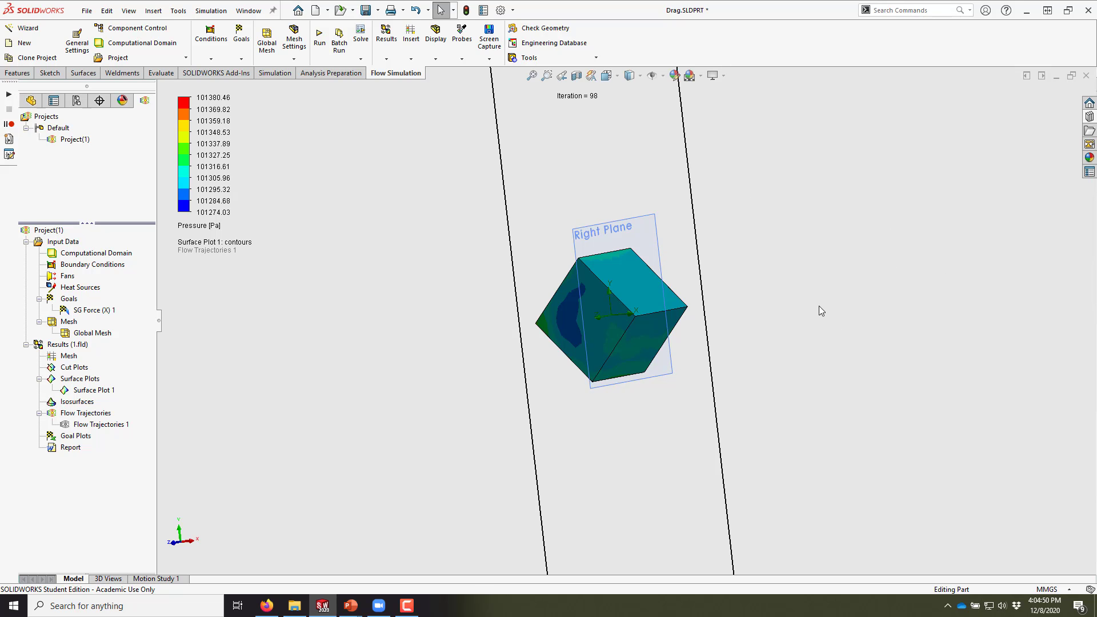
{"action": "middle_click_drag", "start_coordinate": [821, 310], "coordinate": [687, 283]}
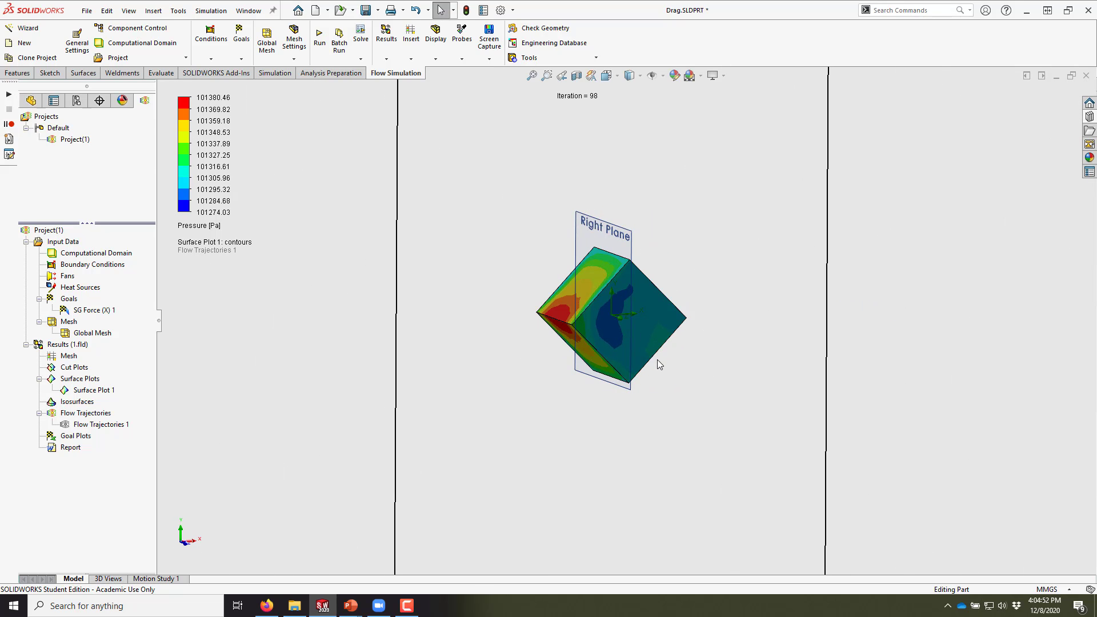
{"action": "middle_click_drag", "start_coordinate": [657, 359], "coordinate": [701, 385]}
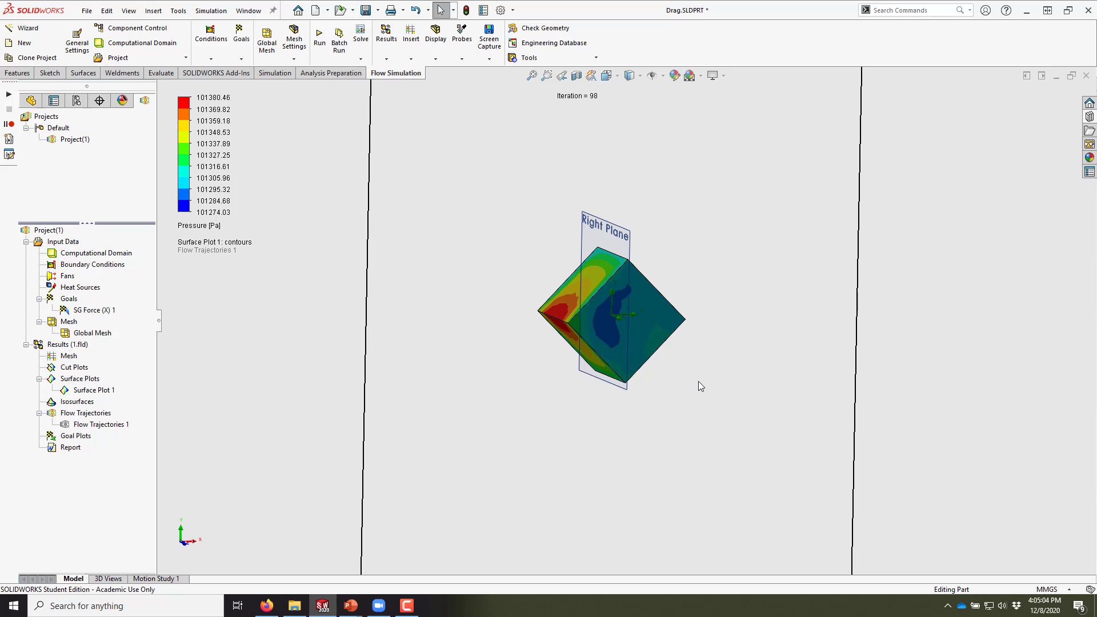
{"action": "scroll", "coordinate": [691, 378], "scroll_direction": "up", "scroll_amount": 3}
{"action": "scroll", "coordinate": [684, 373], "scroll_direction": "up", "scroll_amount": 1}
{"action": "scroll", "coordinate": [697, 360], "scroll_direction": "down", "scroll_amount": 1}
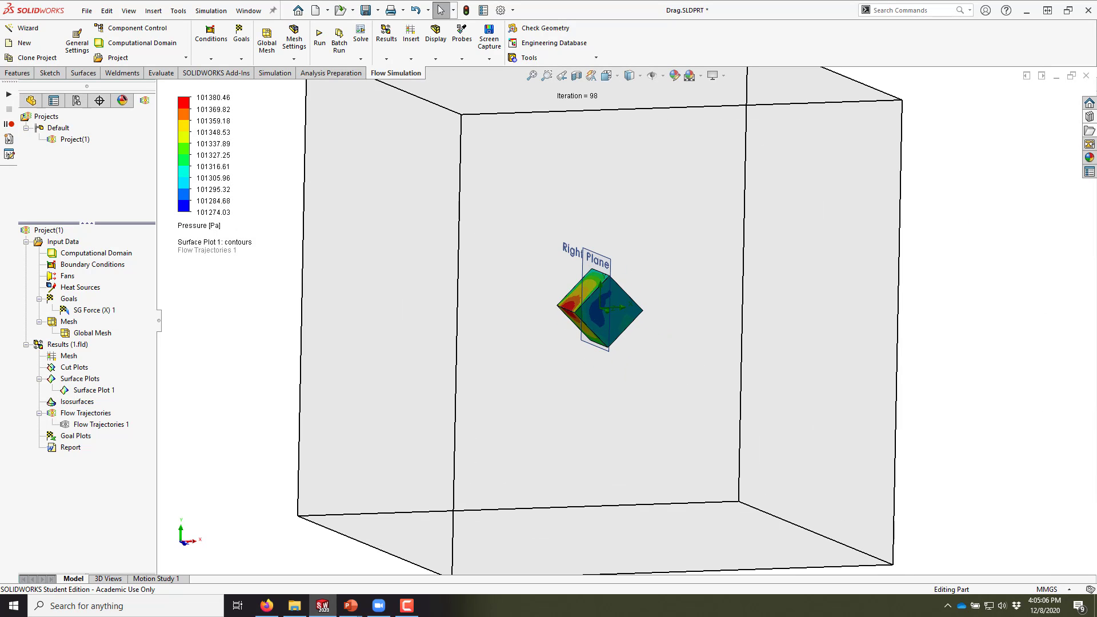
Switch to the PowerPoint slideshow and advance to the Pressure and Aerodynamics slide.
{"action": "key", "text": "alt+Tab"}
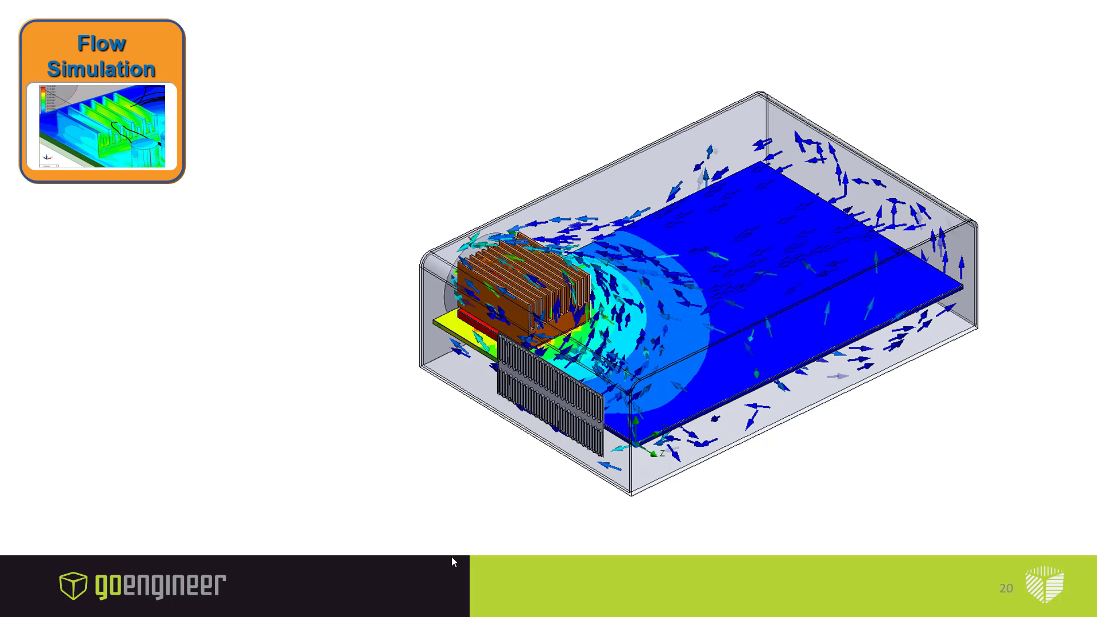
{"action": "left_click", "coordinate": [452, 557]}
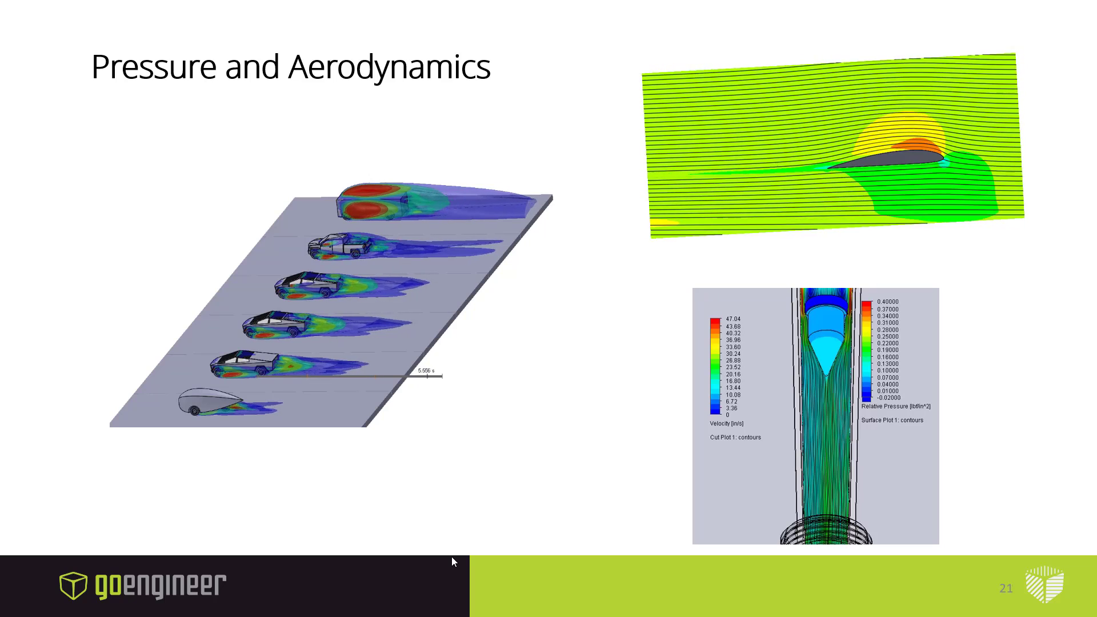